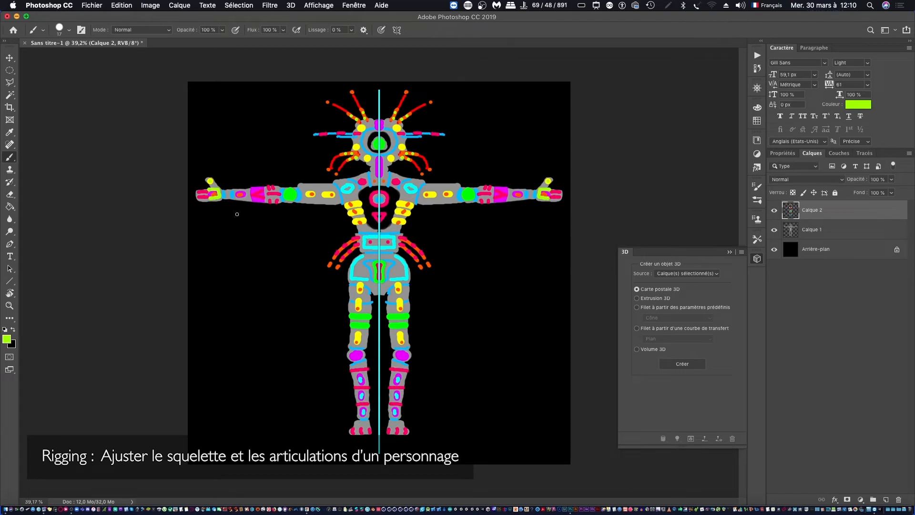
Step: Save the document as AVI-Tribal-3.psd in the TotoSquelettePSD folder and name the merged character layer AviTribalFace
{"action": "left_click", "coordinate": [92, 5]}
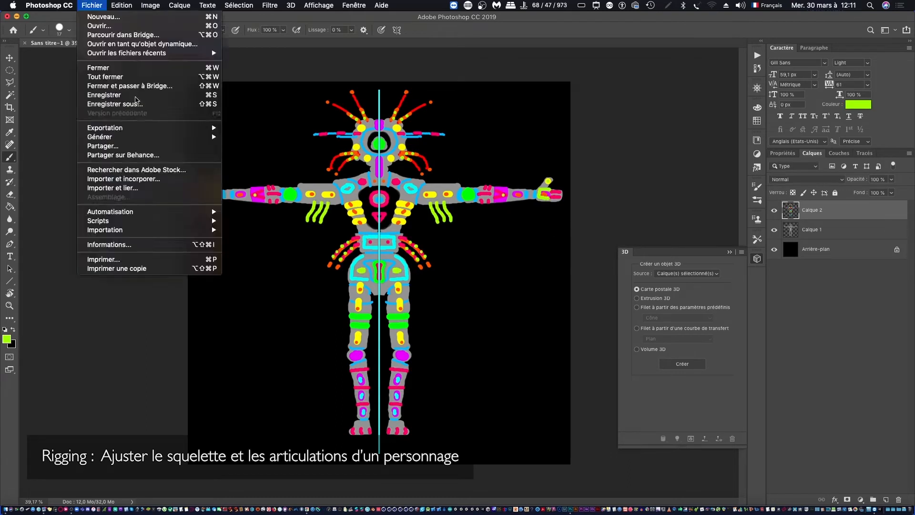
{"action": "left_click", "coordinate": [135, 96]}
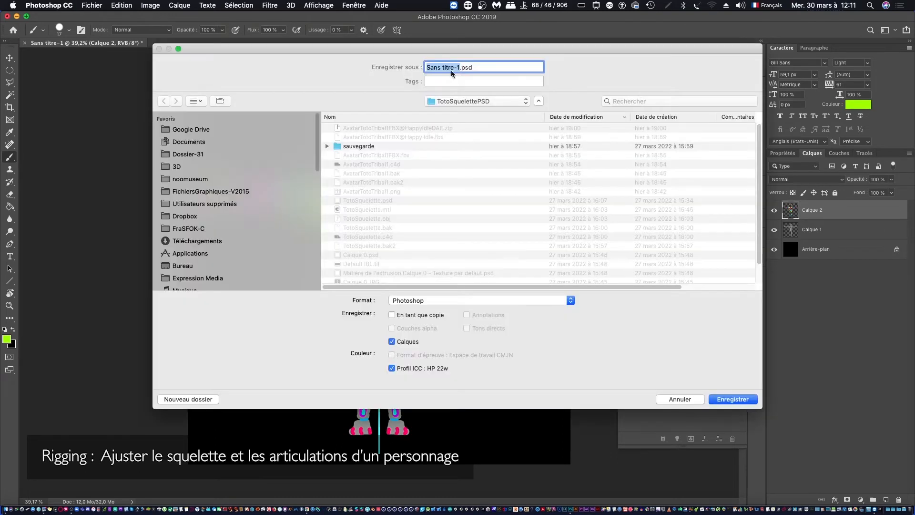
{"action": "type", "text": "AVI-Tribal-3"}
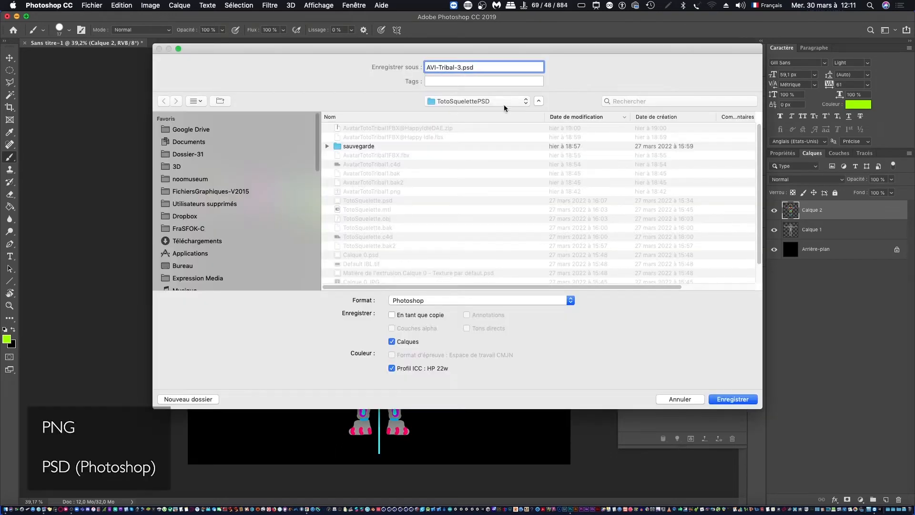
{"action": "key", "text": "Return"}
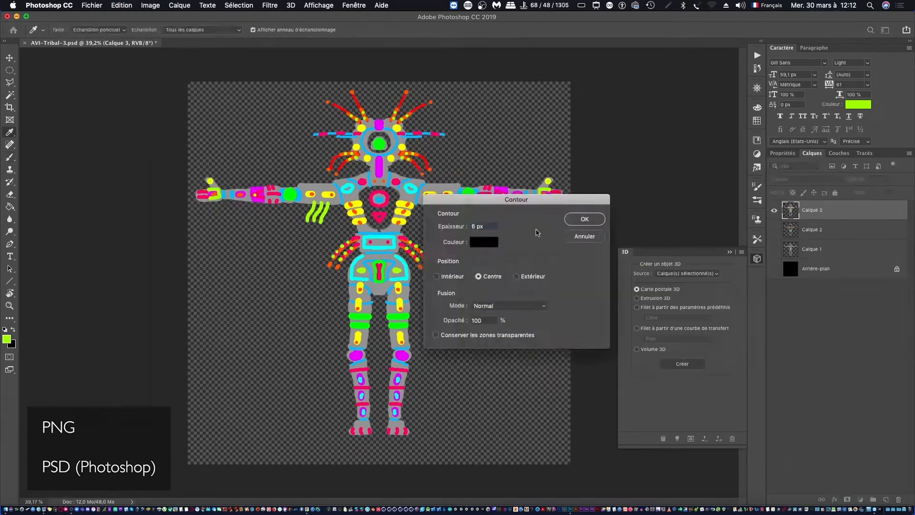
{"action": "type", "text": "AviTribalFace"}
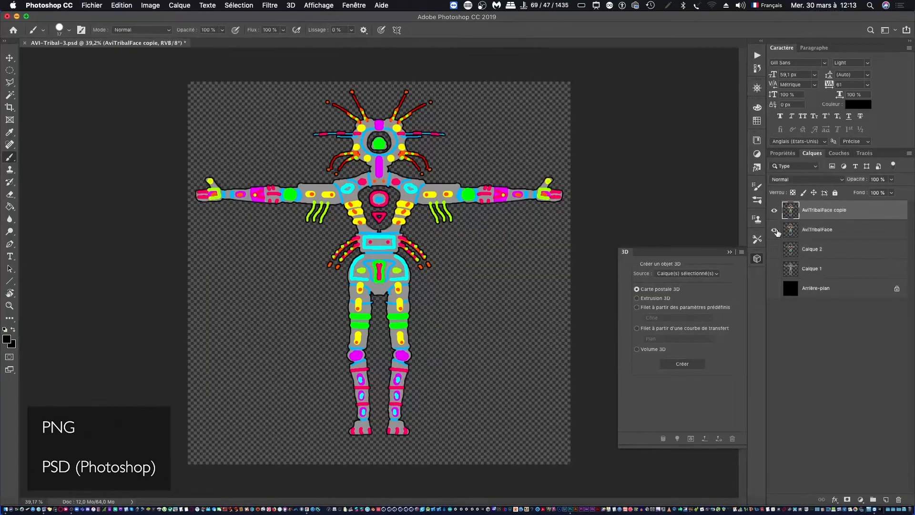
Step: Switch to Unity and examine the animated tribal character in the Scene view from several angles and distances
{"action": "left_click", "coordinate": [397, 29]}
{"action": "left_click", "coordinate": [427, 61]}
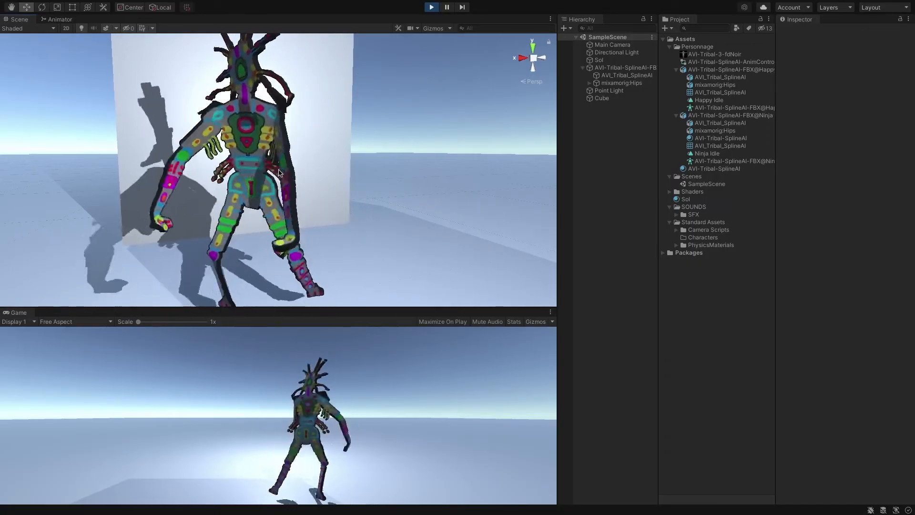
{"action": "right_click_drag", "start_coordinate": [301, 169], "coordinate": [330, 181]}
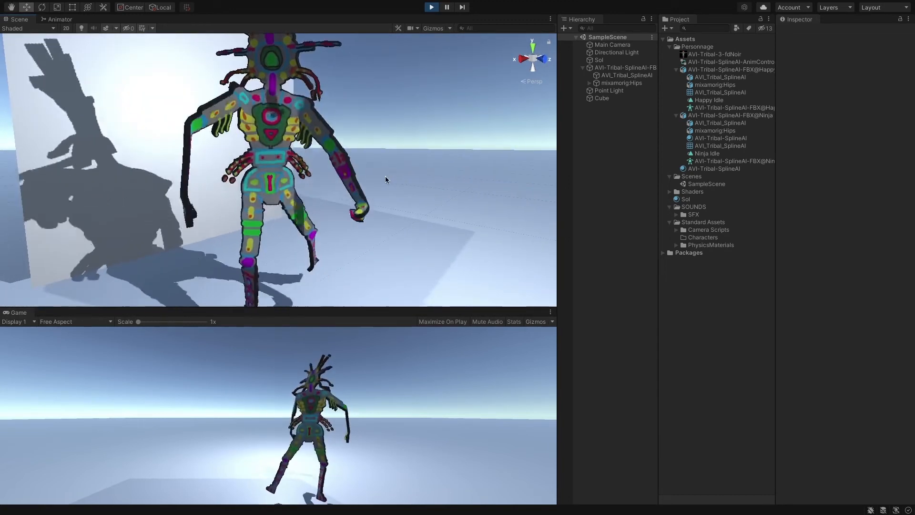
{"action": "right_click_drag", "start_coordinate": [298, 165], "coordinate": [196, 185]}
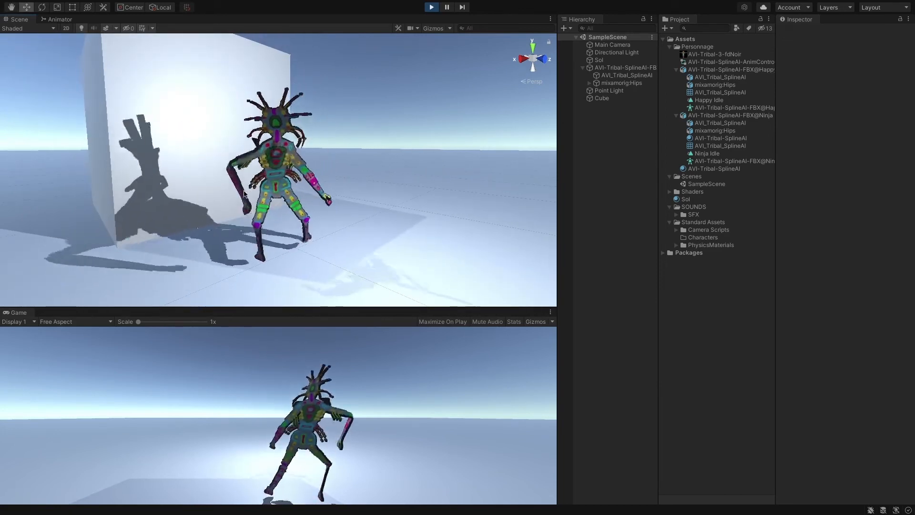
{"action": "right_click_drag", "start_coordinate": [263, 179], "coordinate": [448, 150]}
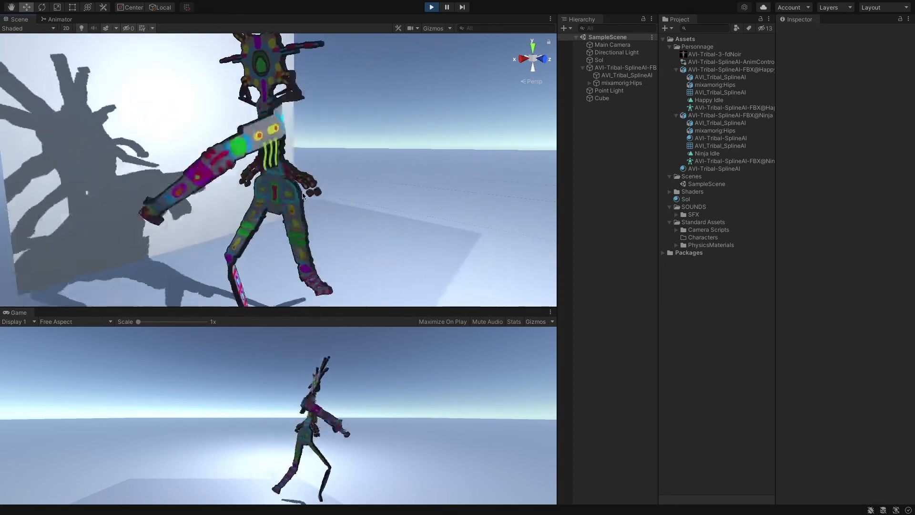
{"action": "right_click_drag", "start_coordinate": [309, 197], "coordinate": [284, 128]}
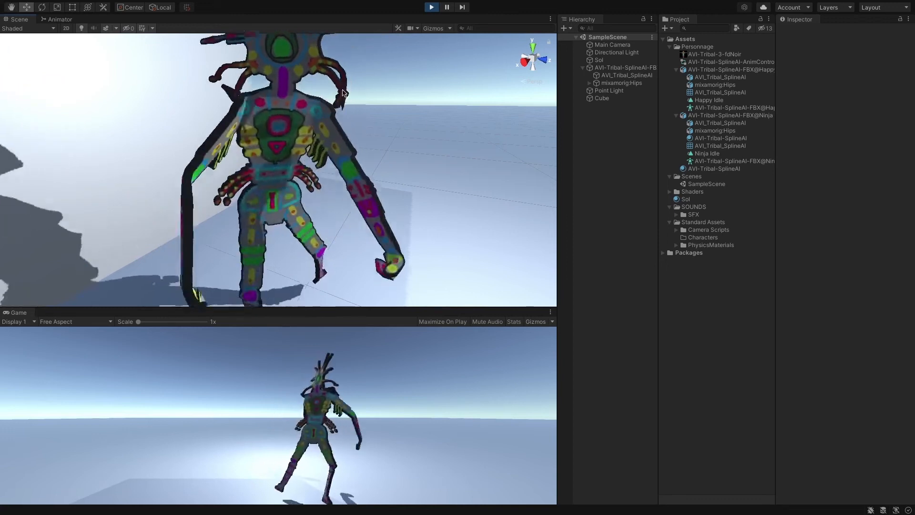
{"action": "right_click_drag", "start_coordinate": [289, 121], "coordinate": [214, 152], "text": "alt"}
{"action": "left_click_drag", "start_coordinate": [263, 160], "coordinate": [191, 196], "text": "alt"}
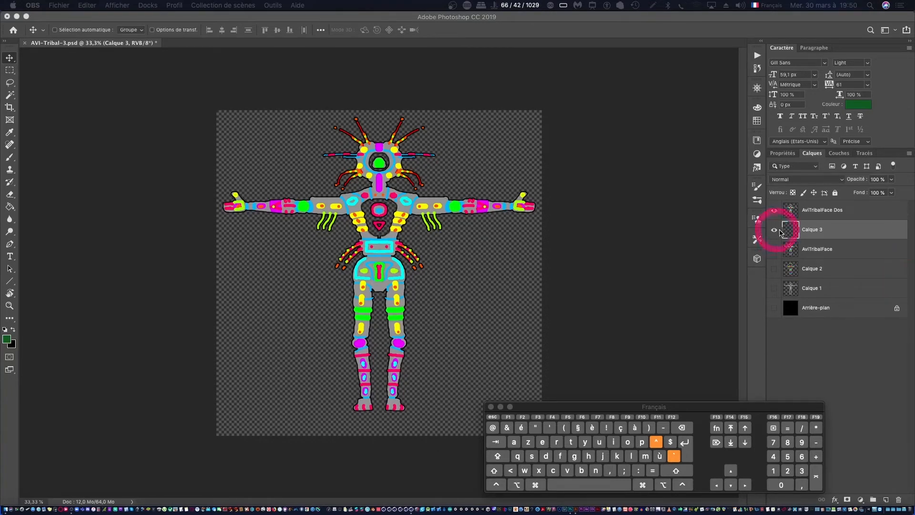
Step: With Calque 3 as the active layer, lasso the head and torso areas around the character's openings as one selection
{"action": "left_click", "coordinate": [795, 229]}
{"action": "left_click", "coordinate": [795, 212]}
{"action": "left_click", "coordinate": [794, 229]}
{"action": "left_click", "coordinate": [10, 83]}
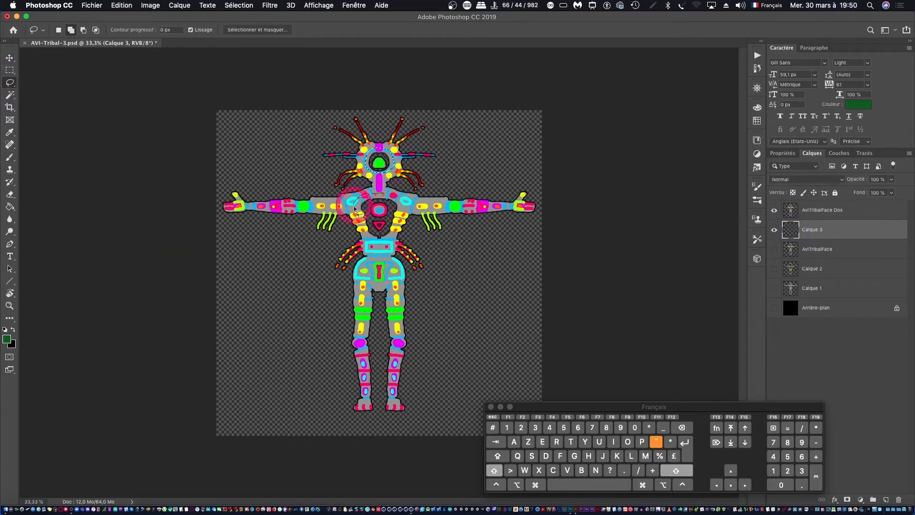
{"action": "left_click_drag", "start_coordinate": [405, 202], "coordinate": [383, 193], "text": "shift"}
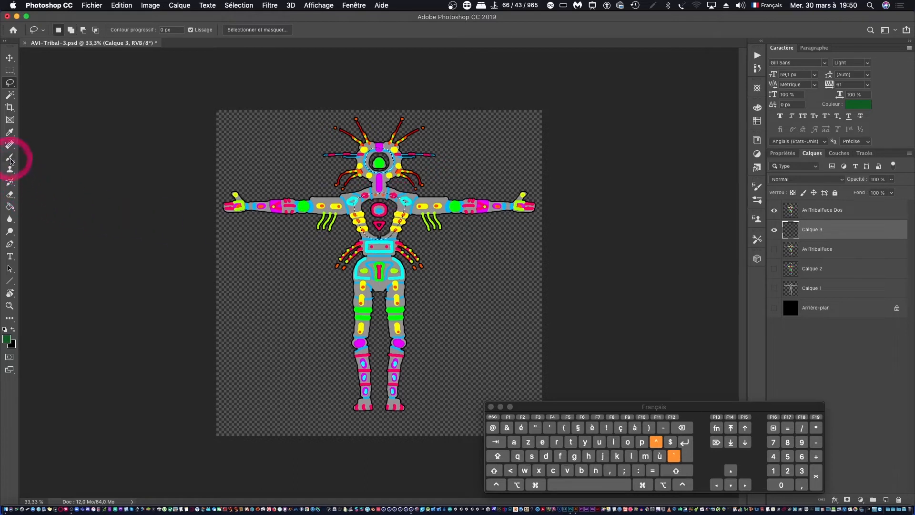
Step: Pick a slightly brighter dark green and fill the selected head and torso areas on Calque 3 with it
{"action": "left_click", "coordinate": [9, 340]}
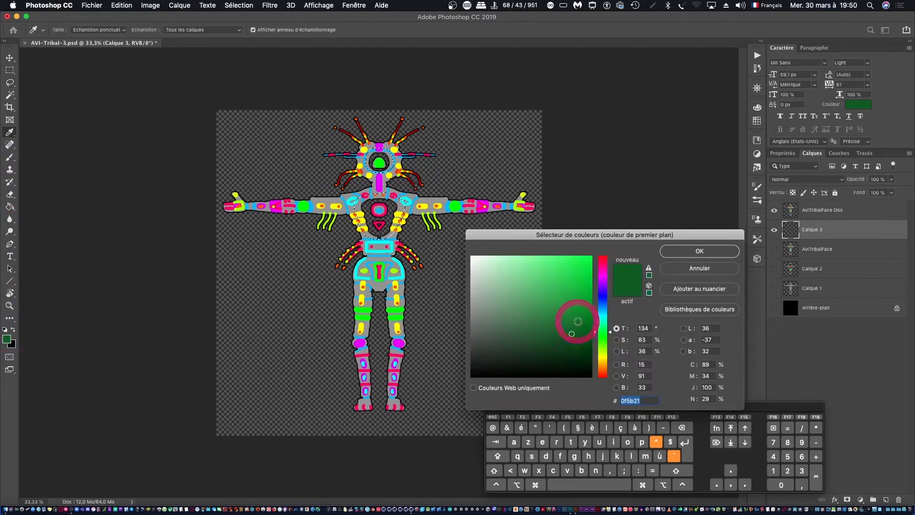
{"action": "left_click", "coordinate": [700, 251]}
{"action": "left_click", "coordinate": [10, 207]}
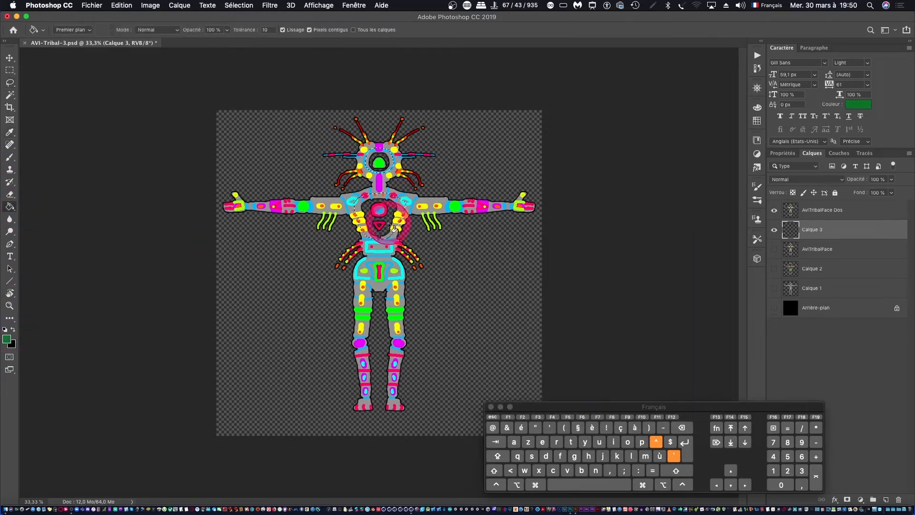
{"action": "key", "text": "super+plus"}
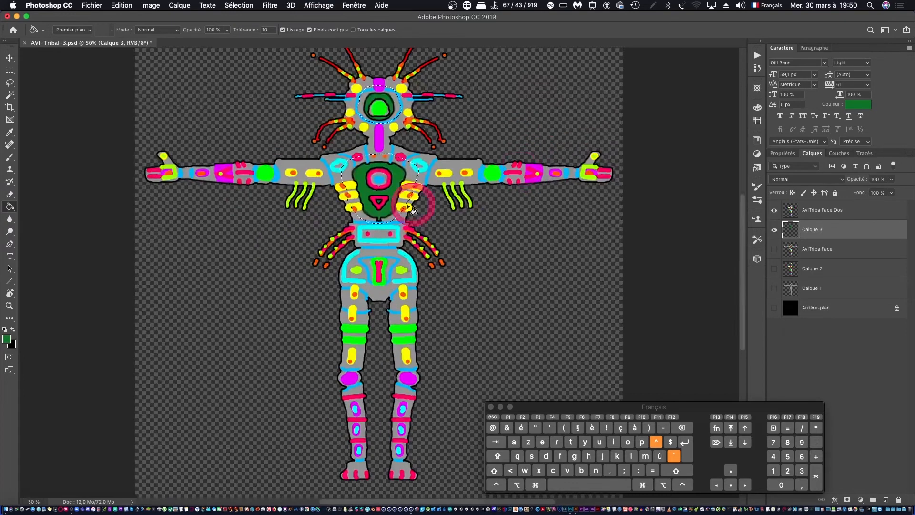
Step: Stroke the edge of the whole canvas on the AviTribalFace Dos layer with a 20 px centred pure red contour
{"action": "left_click", "coordinate": [793, 216]}
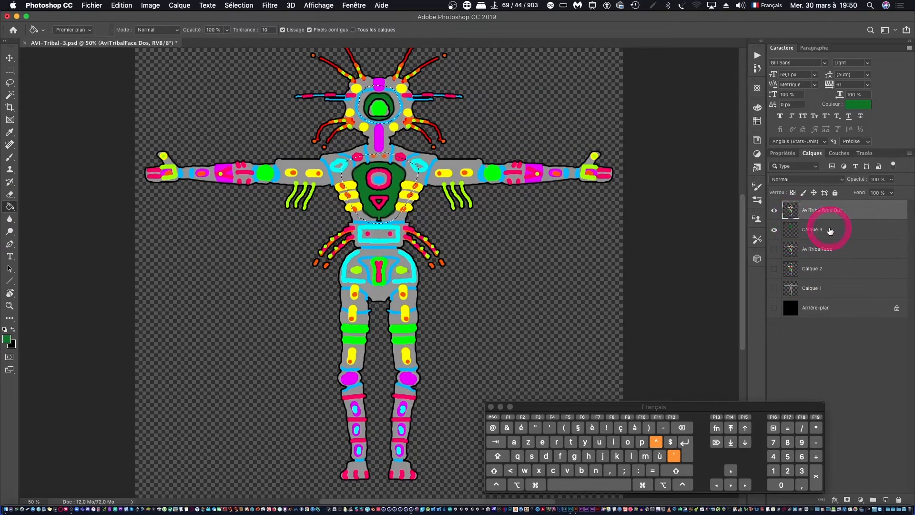
{"action": "key", "text": "super+minus"}
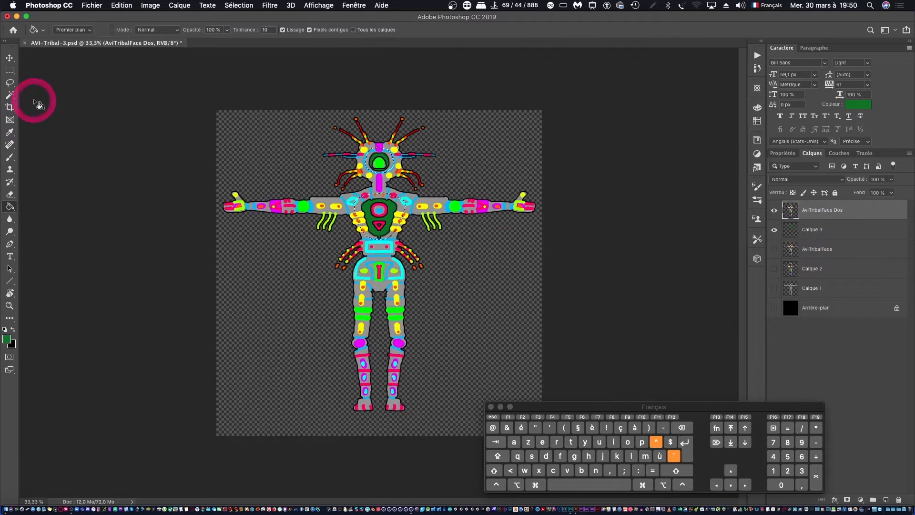
{"action": "left_click", "coordinate": [10, 71]}
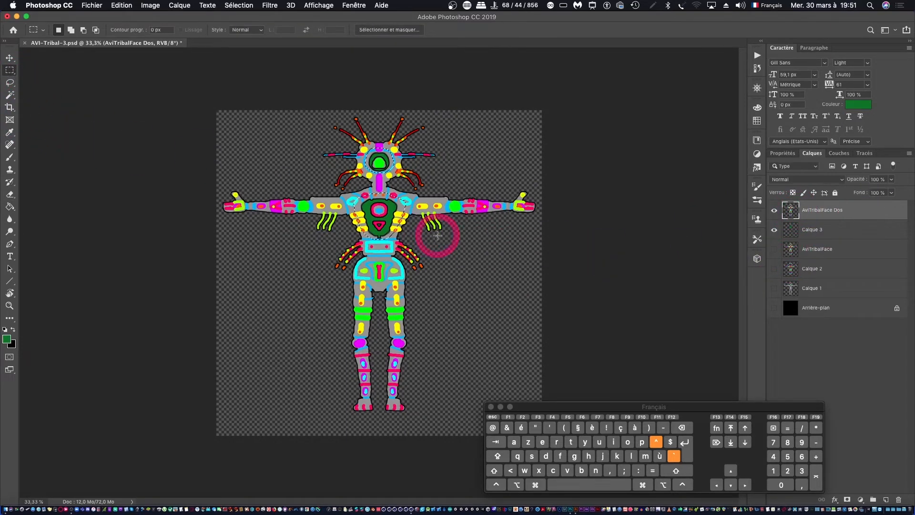
{"action": "key", "text": "super+a"}
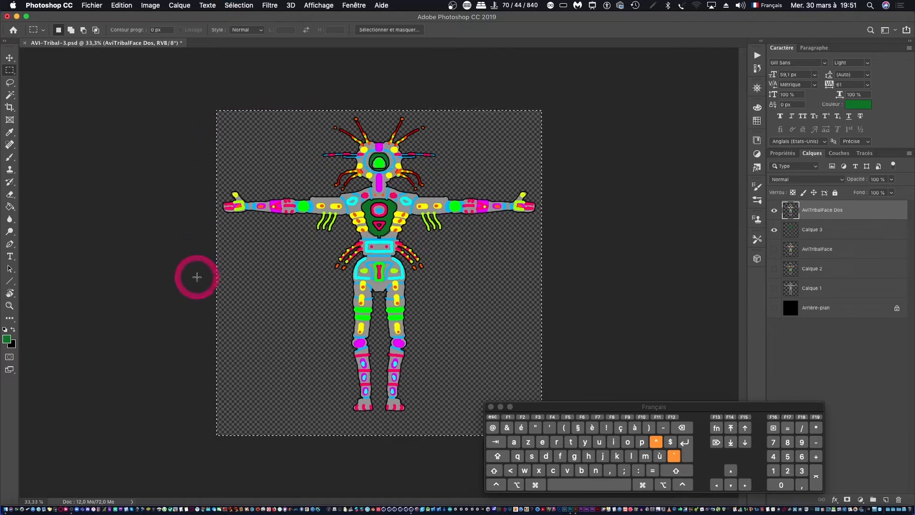
{"action": "left_click", "coordinate": [6, 339]}
{"action": "left_click_drag", "start_coordinate": [602, 261], "coordinate": [600, 241]}
{"action": "key", "text": "Return"}
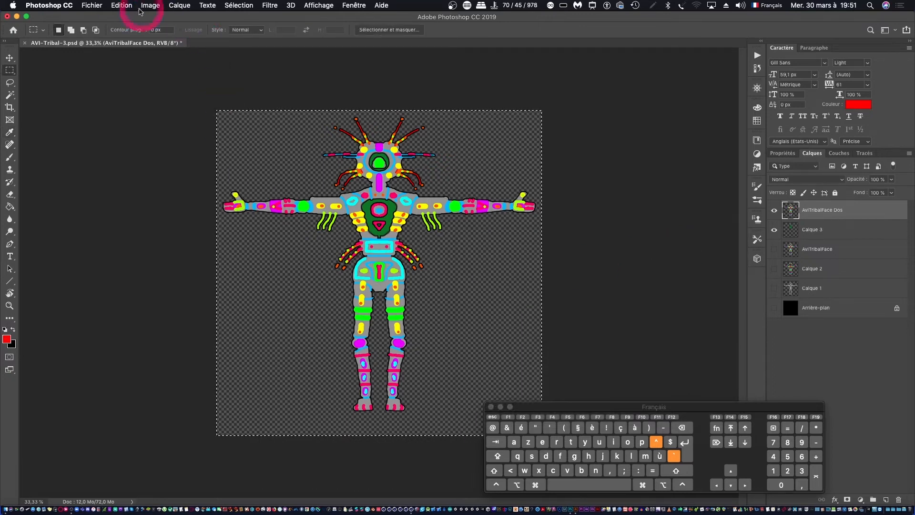
{"action": "left_click", "coordinate": [122, 5]}
{"action": "left_click", "coordinate": [135, 166]}
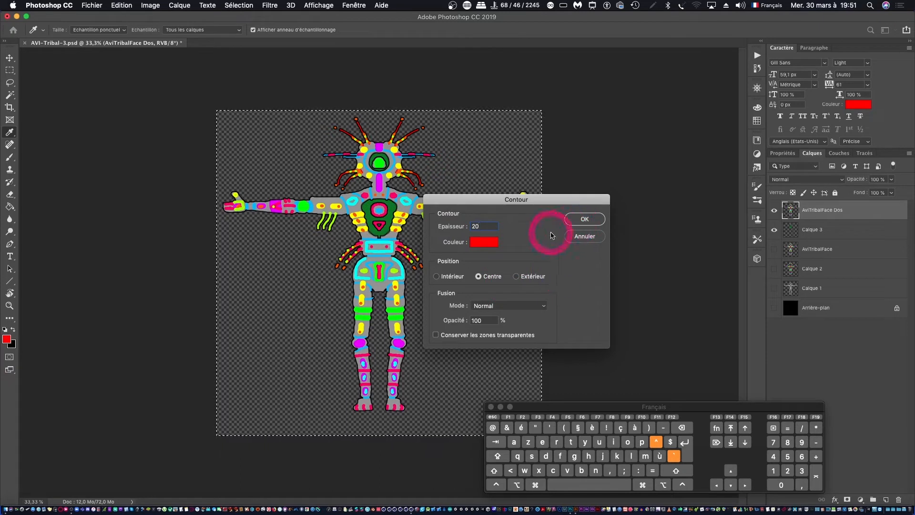
{"action": "left_click", "coordinate": [576, 225]}
Step: Erase the corners and most of each side of the red border, keeping only a short mark at each side's midpoint
{"action": "key", "text": "m"}
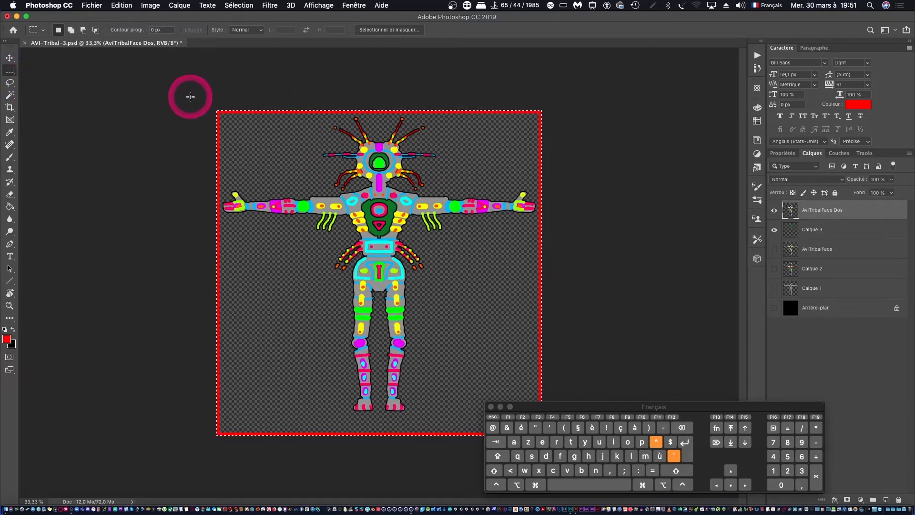
{"action": "mouse_move", "coordinate": [247, 124]}
{"action": "left_mouse_down"}
{"action": "mouse_move", "coordinate": [380, 116]}
{"action": "mouse_move", "coordinate": [387, 106]}
{"action": "mouse_move", "coordinate": [551, 113]}
{"action": "left_mouse_up"}
{"action": "key", "text": "Delete"}
{"action": "mouse_move", "coordinate": [216, 110]}
{"action": "left_mouse_down"}
{"action": "mouse_move", "coordinate": [200, 139]}
{"action": "mouse_move", "coordinate": [217, 274]}
{"action": "mouse_move", "coordinate": [221, 261]}
{"action": "mouse_move", "coordinate": [224, 447]}
{"action": "mouse_move", "coordinate": [321, 459]}
{"action": "left_mouse_up"}
{"action": "key", "text": "Delete"}
{"action": "key", "text": "Delete"}
{"action": "left_click_drag", "start_coordinate": [563, 406], "coordinate": [629, 391]}
{"action": "mouse_move", "coordinate": [537, 106]}
{"action": "left_mouse_down"}
{"action": "mouse_move", "coordinate": [571, 185]}
{"action": "mouse_move", "coordinate": [577, 267]}
{"action": "mouse_move", "coordinate": [559, 260]}
{"action": "mouse_move", "coordinate": [591, 256]}
{"action": "mouse_move", "coordinate": [566, 102]}
{"action": "mouse_move", "coordinate": [543, 244]}
{"action": "mouse_move", "coordinate": [530, 246]}
{"action": "mouse_move", "coordinate": [548, 282]}
{"action": "mouse_move", "coordinate": [553, 277]}
{"action": "mouse_move", "coordinate": [527, 431]}
{"action": "mouse_move", "coordinate": [533, 455]}
{"action": "mouse_move", "coordinate": [429, 472]}
{"action": "left_mouse_up"}
{"action": "key", "text": "Delete"}
{"action": "left_click_drag", "start_coordinate": [319, 428], "coordinate": [373, 444]}
{"action": "key", "text": "Delete"}
{"action": "left_click_drag", "start_coordinate": [453, 420], "coordinate": [390, 448]}
{"action": "key", "text": "Delete"}
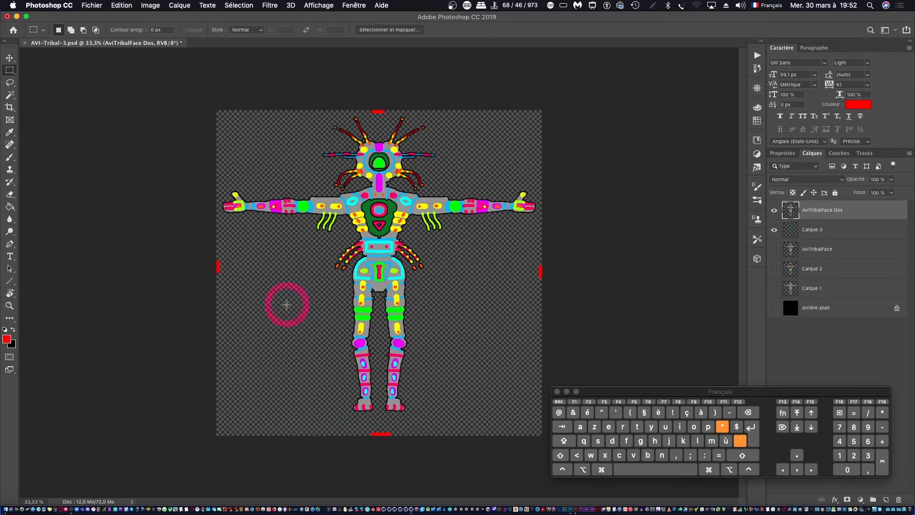
Step: Save a PNG copy as AVI-Tribal-3.png with the large-file option, replacing the existing file, and save the layered document
{"action": "left_click", "coordinate": [82, 6]}
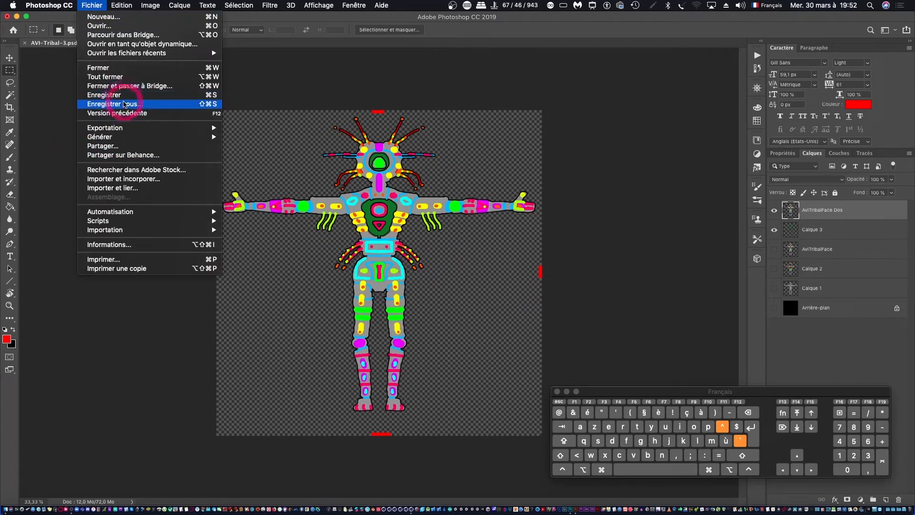
{"action": "left_click", "coordinate": [125, 104]}
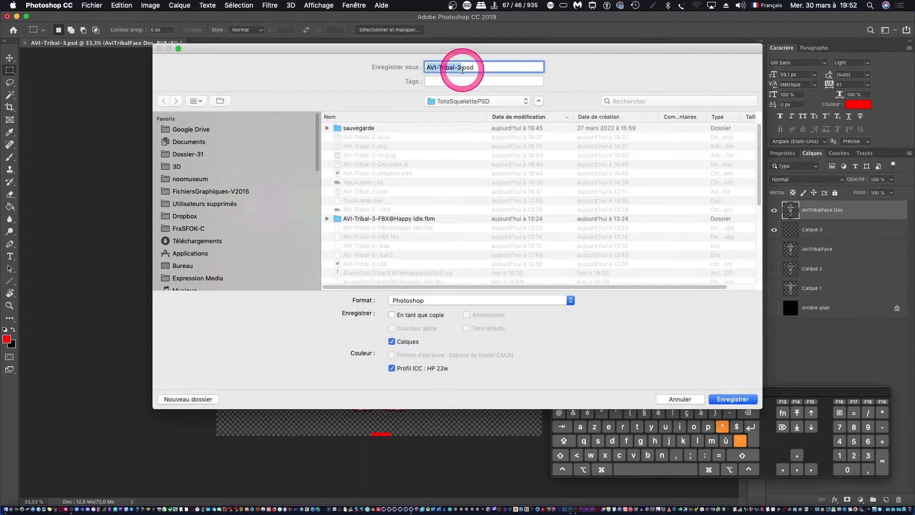
{"action": "left_click", "coordinate": [446, 300]}
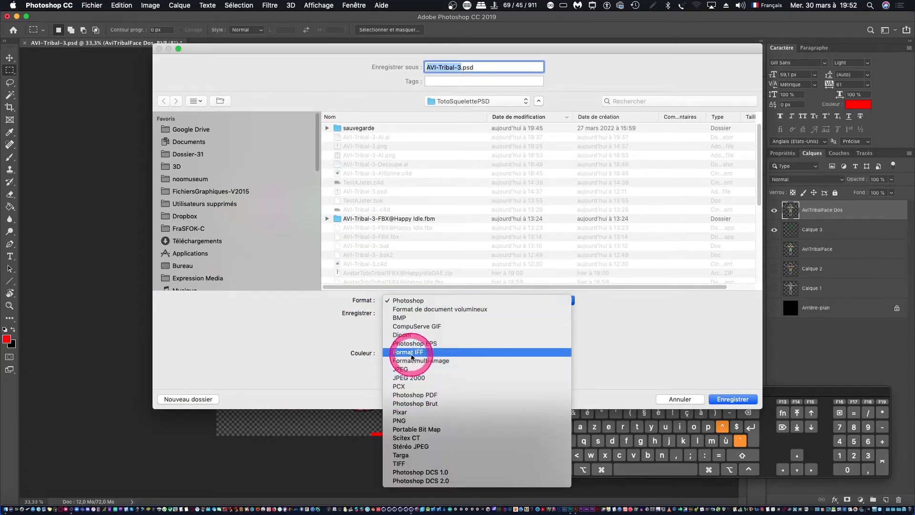
{"action": "left_click", "coordinate": [401, 422]}
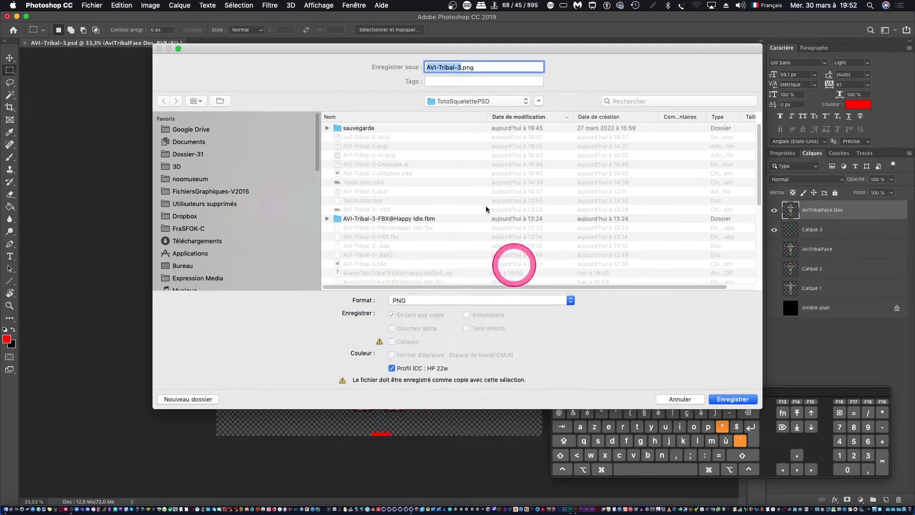
{"action": "left_click", "coordinate": [727, 399]}
{"action": "left_click", "coordinate": [534, 167]}
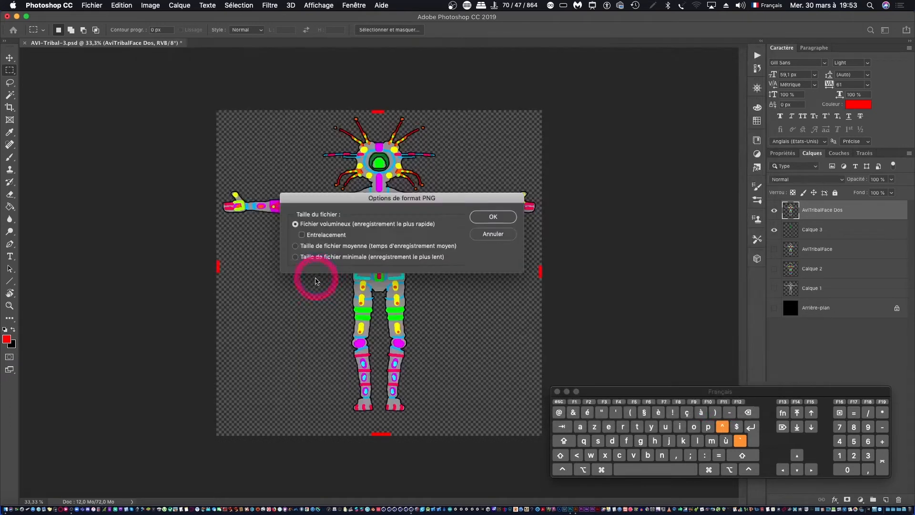
{"action": "left_click", "coordinate": [494, 217]}
{"action": "key", "text": "super+s"}
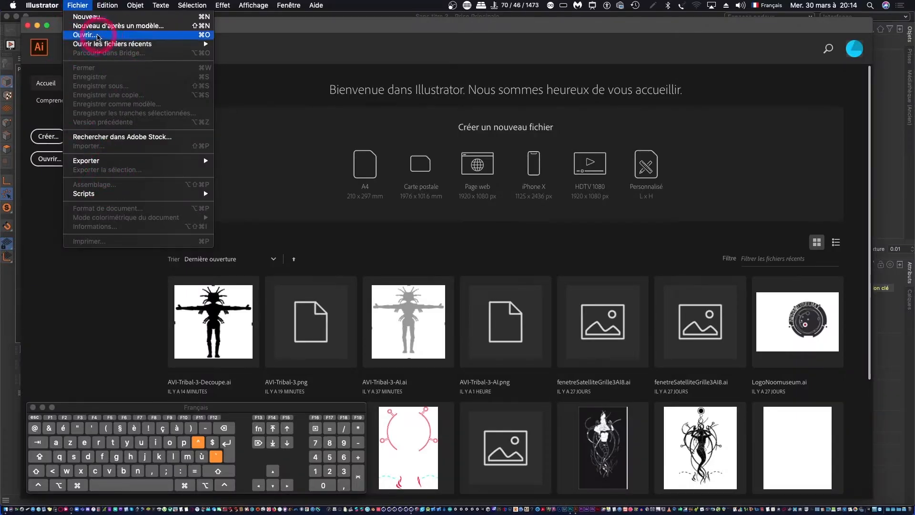
Step: Open AVI-Tribal-3.png from the TotoSquelettePSD folder in Illustrator
{"action": "left_click", "coordinate": [99, 37]}
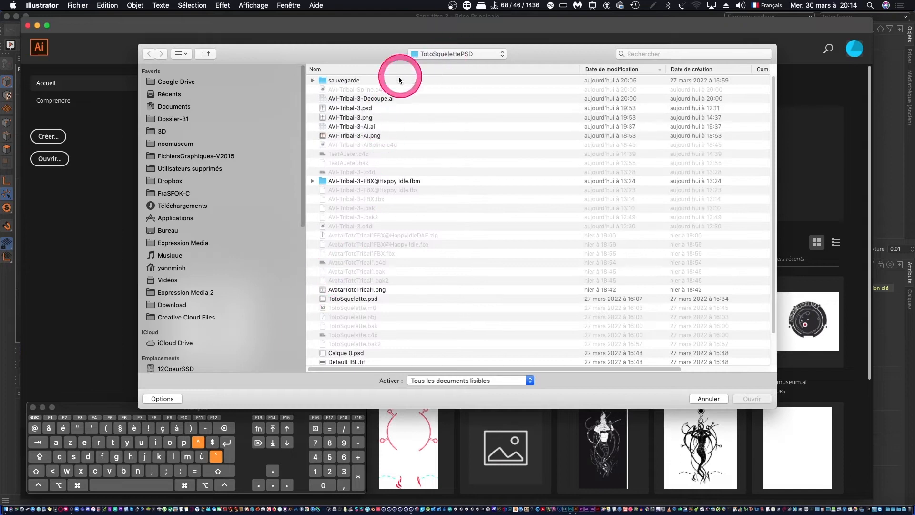
{"action": "left_click", "coordinate": [343, 119]}
{"action": "double_click", "coordinate": [343, 119]}
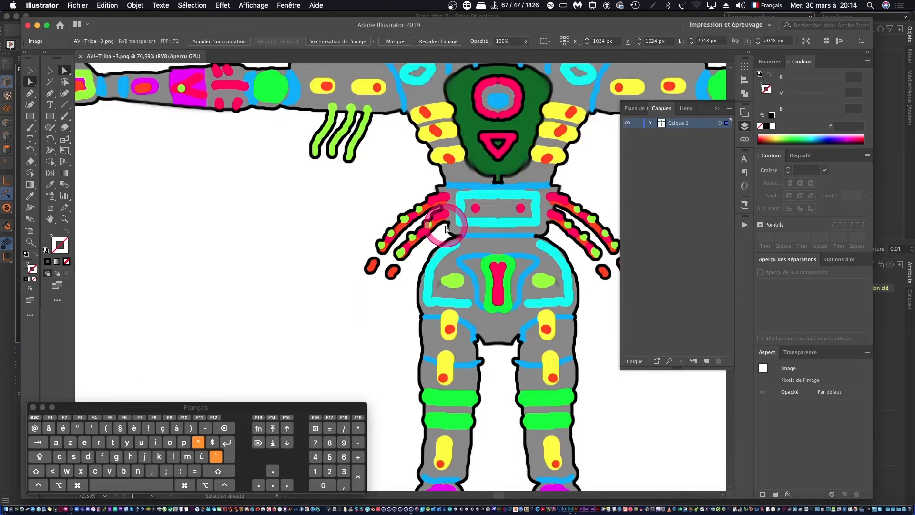
Step: Duplicate the Calque 1 layer, keeping the copy active and hiding and locking the original beneath it
{"action": "key", "text": "super+minus"}
{"action": "key", "text": "super+minus"}
{"action": "key", "text": "super+minus"}
{"action": "key", "text": "super+minus"}
{"action": "left_click_drag", "start_coordinate": [303, 410], "coordinate": [824, 401]}
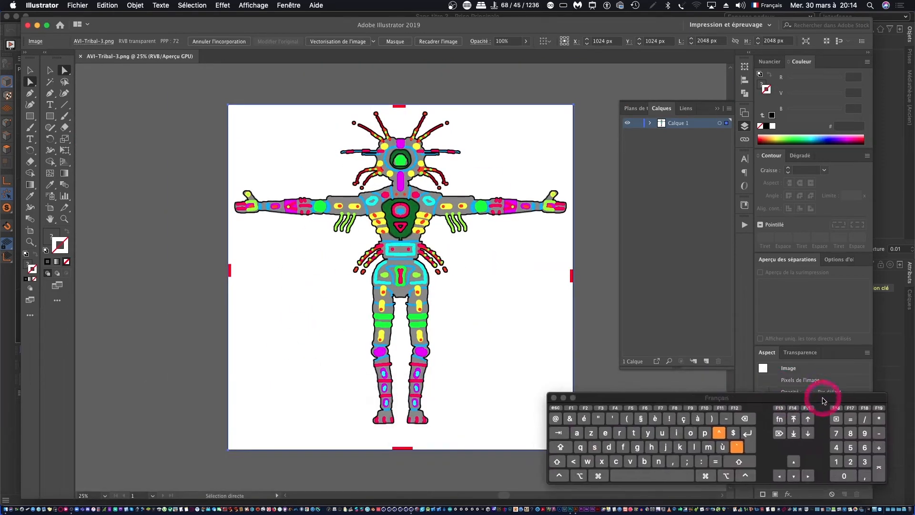
{"action": "left_click", "coordinate": [641, 136]}
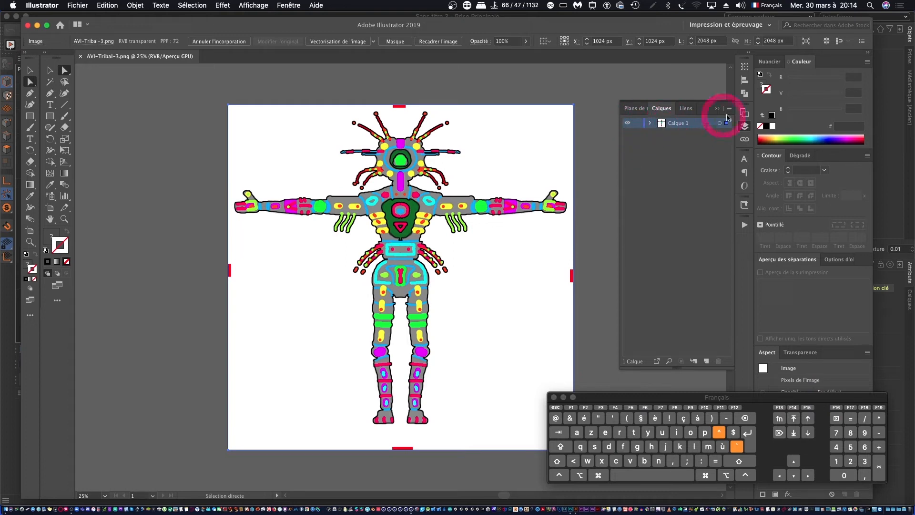
{"action": "left_click", "coordinate": [728, 112]}
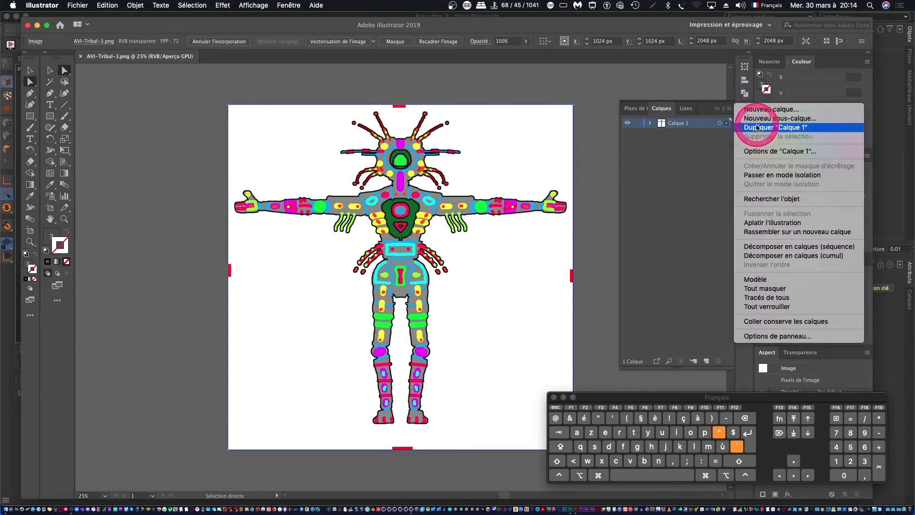
{"action": "left_click", "coordinate": [741, 118]}
{"action": "left_click", "coordinate": [629, 139]}
{"action": "left_click", "coordinate": [643, 137]}
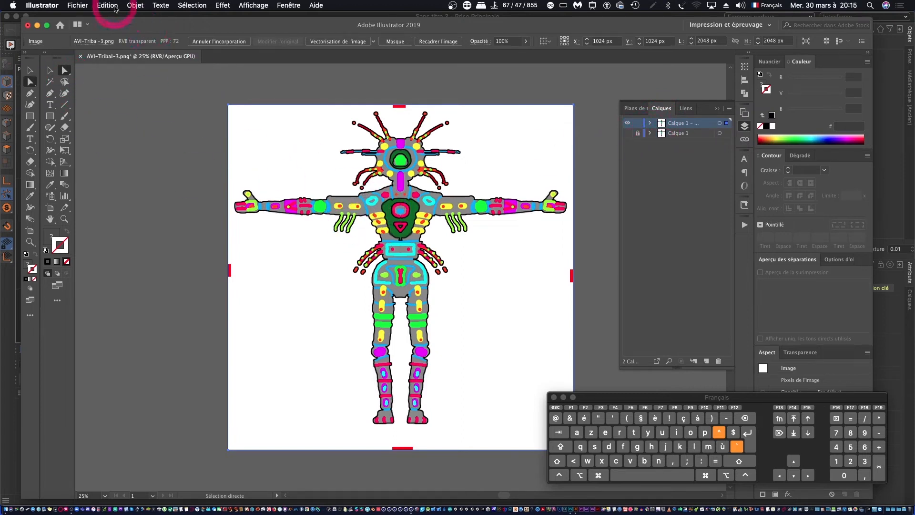
Step: Vectorise the character image on the copied layer with Image Trace and expand it into paths, accepting the large-image processing
{"action": "left_click", "coordinate": [107, 5]}
{"action": "mouse_move", "coordinate": [135, 5]}
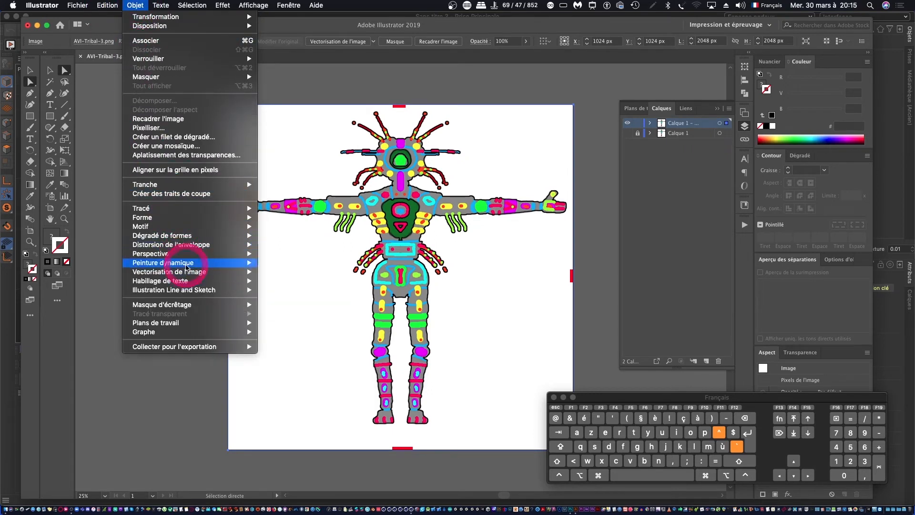
{"action": "mouse_move", "coordinate": [187, 275]}
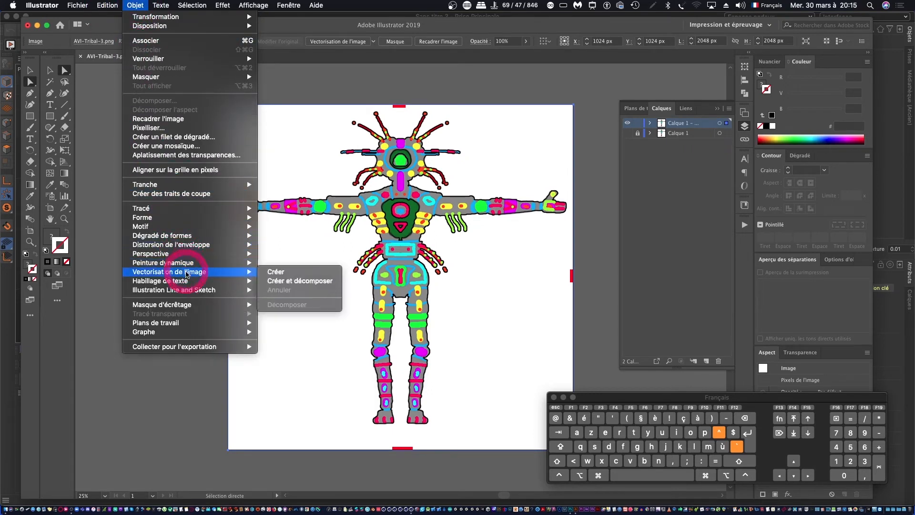
{"action": "left_click", "coordinate": [288, 282]}
{"action": "left_click", "coordinate": [495, 279]}
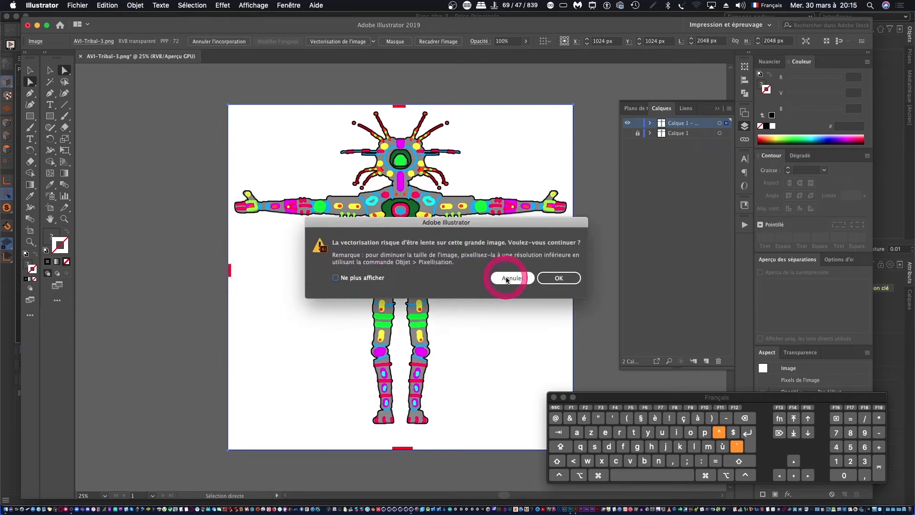
{"action": "left_click", "coordinate": [559, 279]}
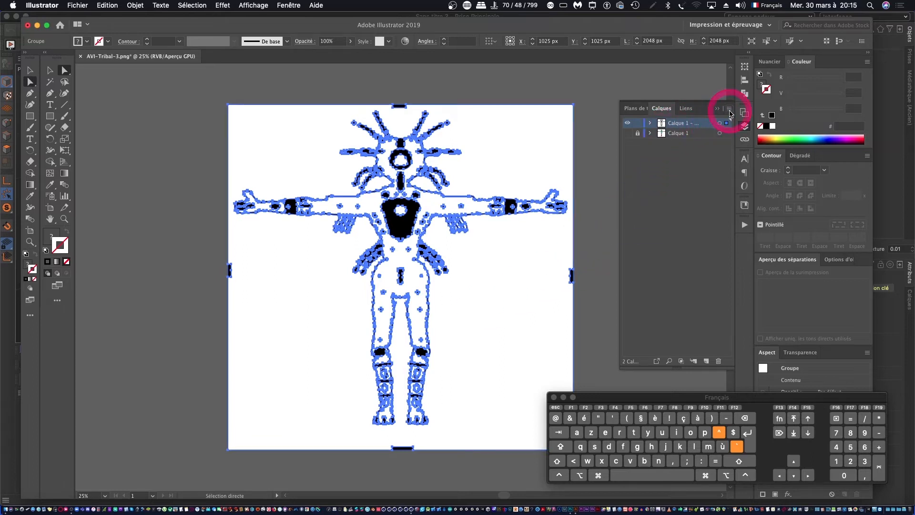
Step: Duplicate the traced layer with the lower one hidden and locked, and delete the four edge marks and white background from the top copy
{"action": "left_click", "coordinate": [730, 109]}
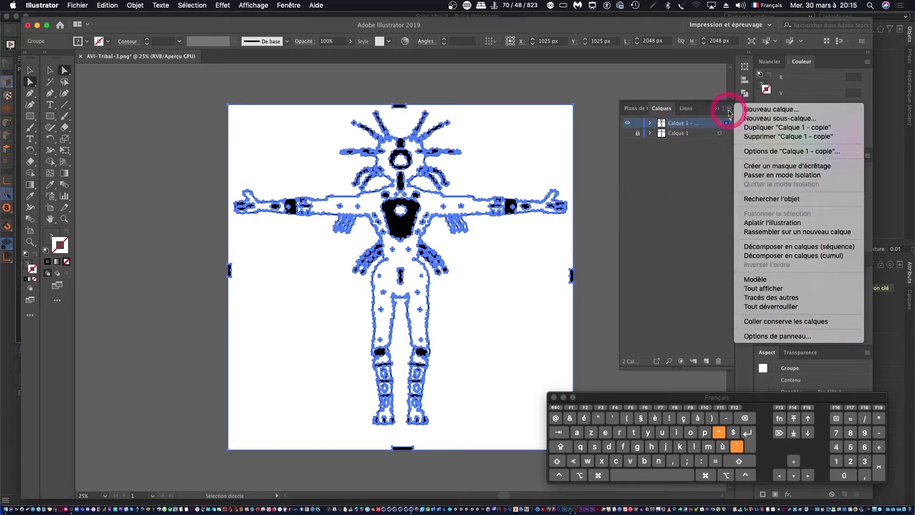
{"action": "left_click", "coordinate": [792, 129]}
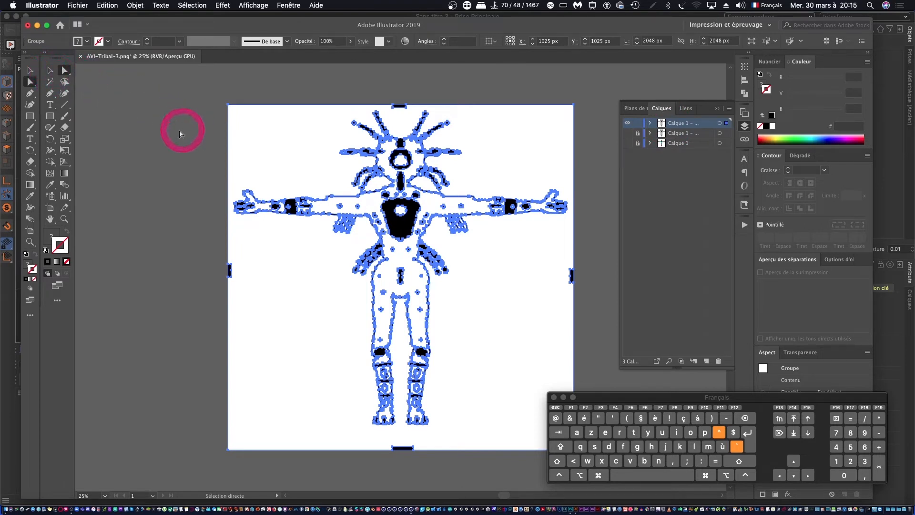
{"action": "left_click", "coordinate": [217, 121]}
{"action": "left_click_drag", "start_coordinate": [388, 97], "coordinate": [410, 110]}
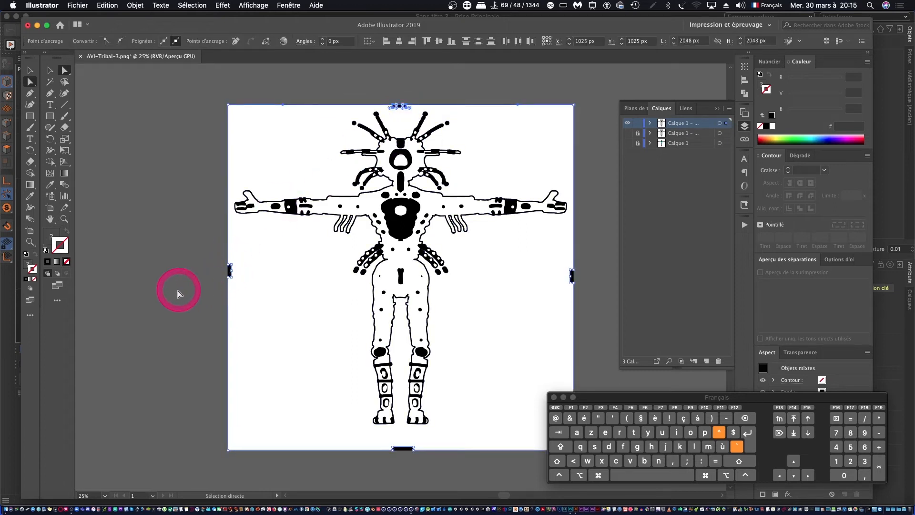
{"action": "left_click", "coordinate": [177, 292]}
{"action": "left_click_drag", "start_coordinate": [220, 260], "coordinate": [236, 291]}
{"action": "key", "text": "Delete"}
{"action": "left_click_drag", "start_coordinate": [553, 291], "coordinate": [548, 296]}
{"action": "left_click", "coordinate": [499, 338]}
{"action": "left_click_drag", "start_coordinate": [585, 266], "coordinate": [559, 288]}
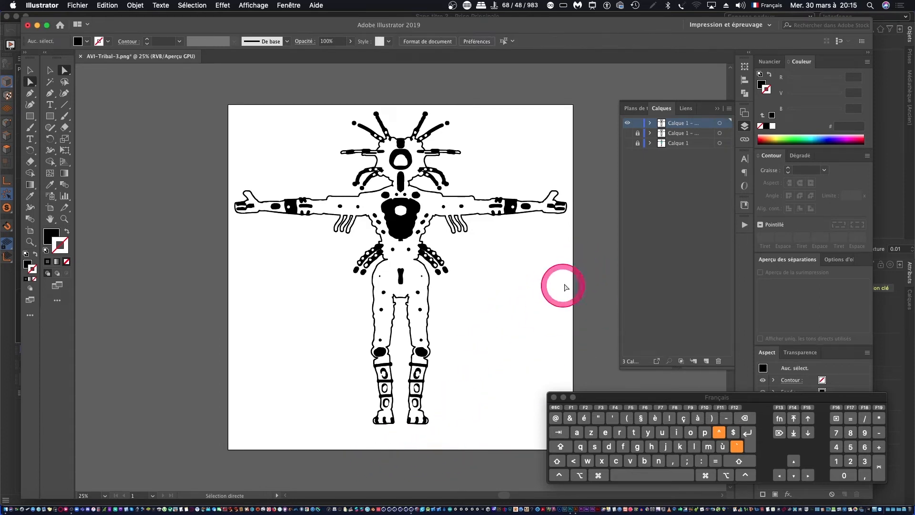
Step: Select all the traced character paths and merge them into one silhouette with the Pathfinder Unite shape mode
{"action": "left_click", "coordinate": [374, 209]}
{"action": "key", "text": "super+a"}
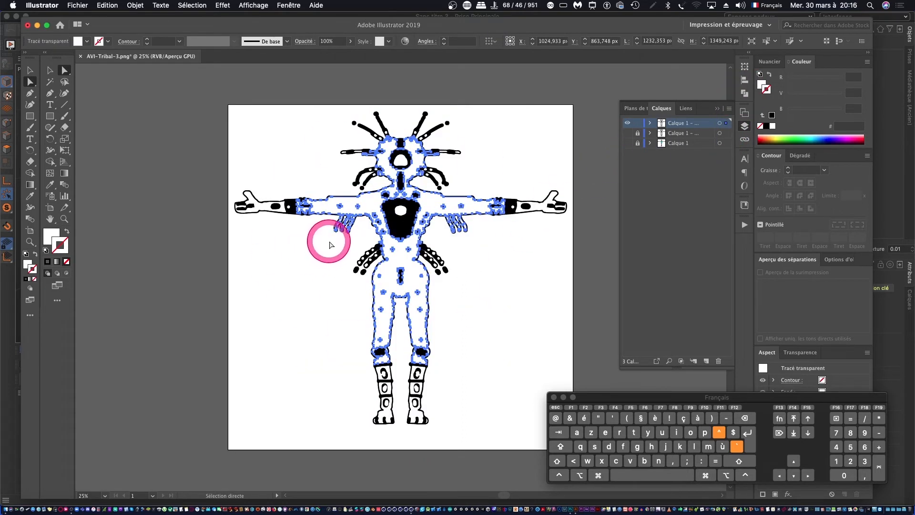
{"action": "key", "text": "super+a"}
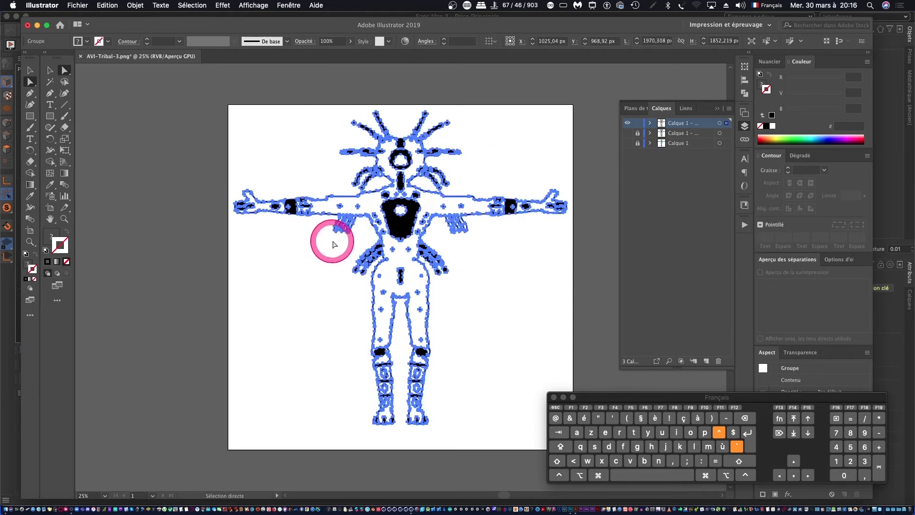
{"action": "left_click", "coordinate": [745, 95]}
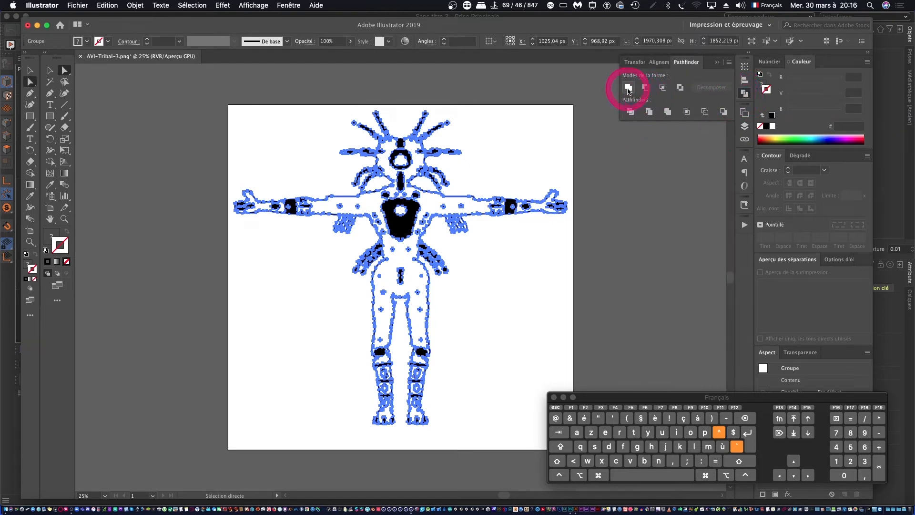
{"action": "left_click", "coordinate": [629, 88]}
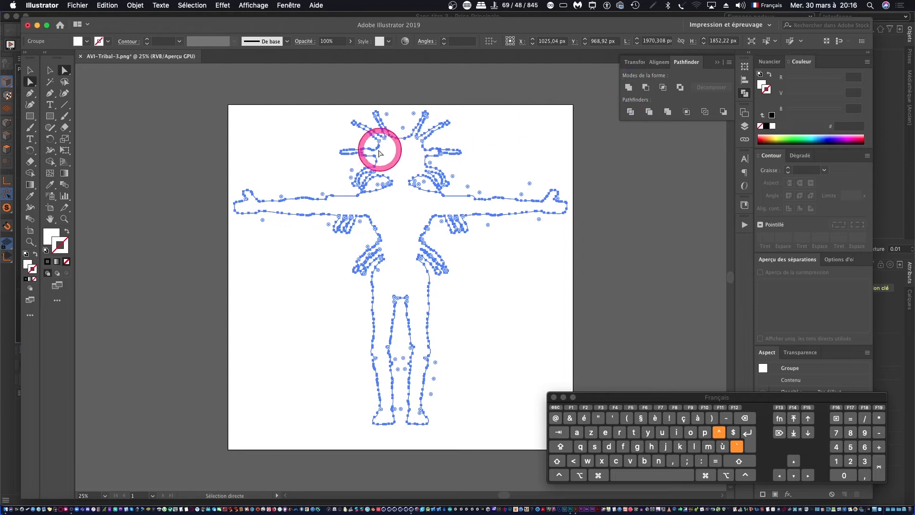
Step: Give the merged character silhouette a black fill and no stroke, and deselect it
{"action": "left_click", "coordinate": [47, 251]}
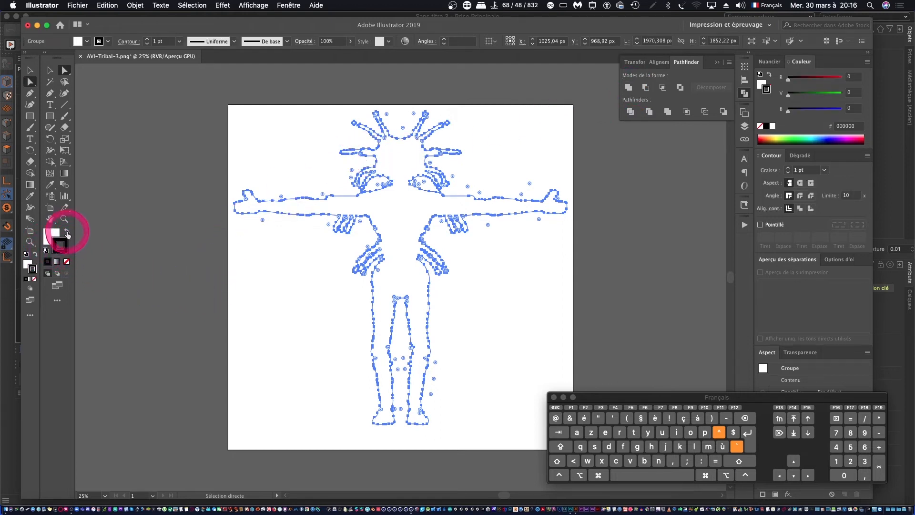
{"action": "left_click", "coordinate": [67, 233]}
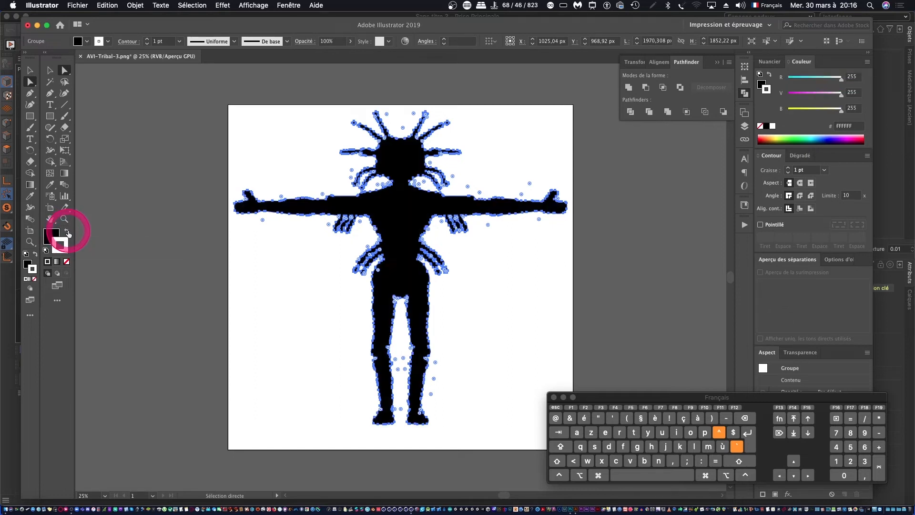
{"action": "left_click", "coordinate": [66, 261]}
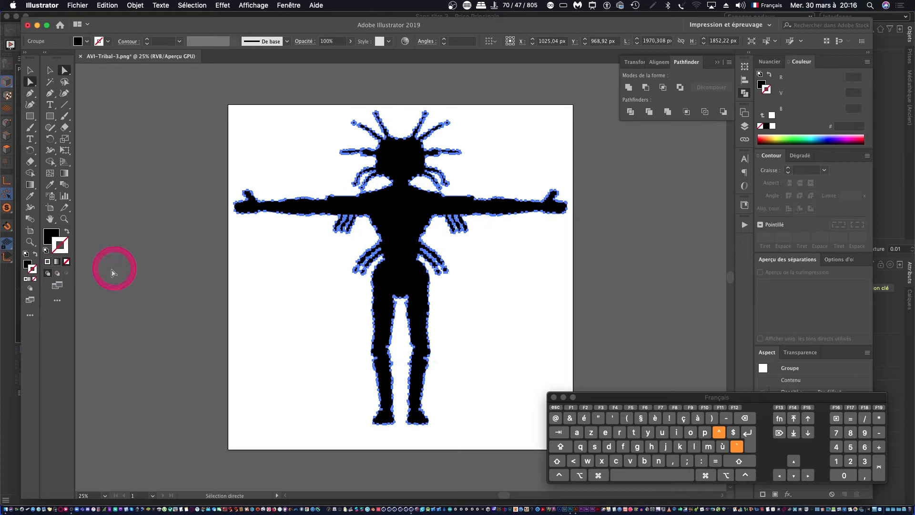
{"action": "left_click", "coordinate": [343, 278]}
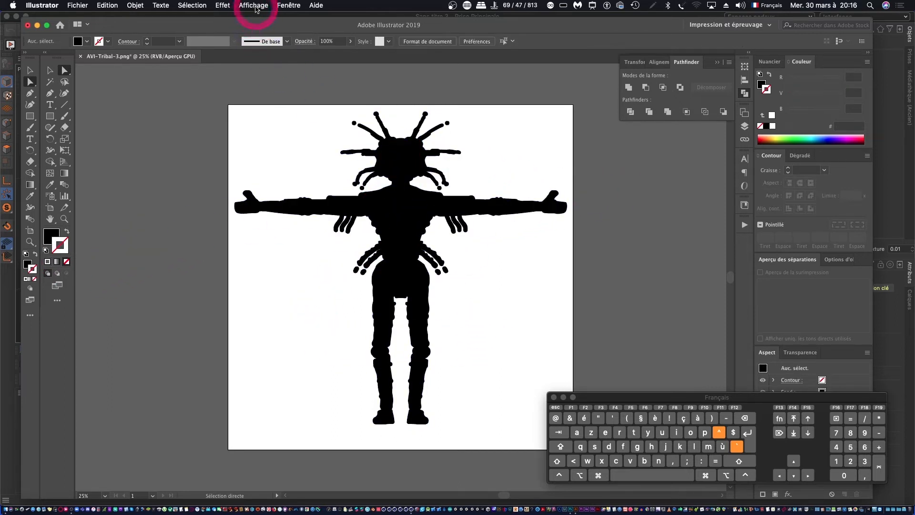
Step: Check the silhouette's contours in Outline view and return to the GPU preview
{"action": "left_click", "coordinate": [255, 6]}
{"action": "left_click", "coordinate": [261, 18]}
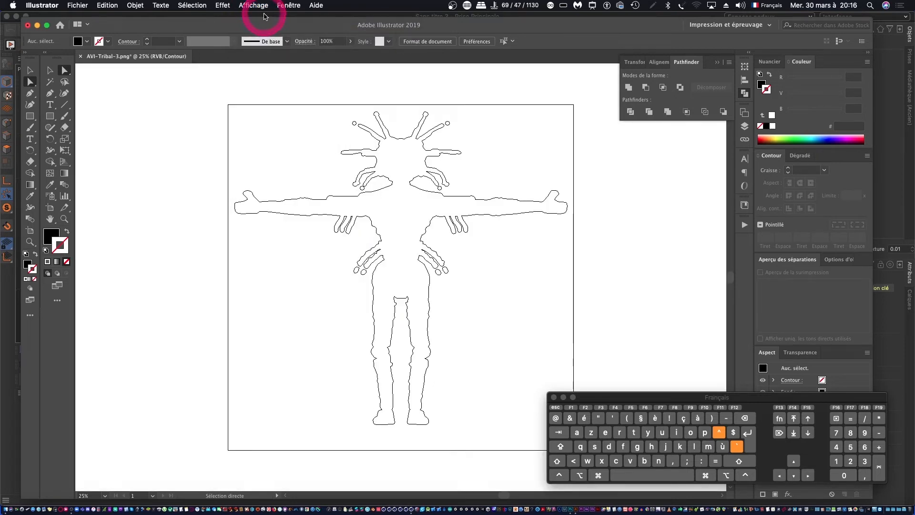
{"action": "left_click", "coordinate": [263, 6]}
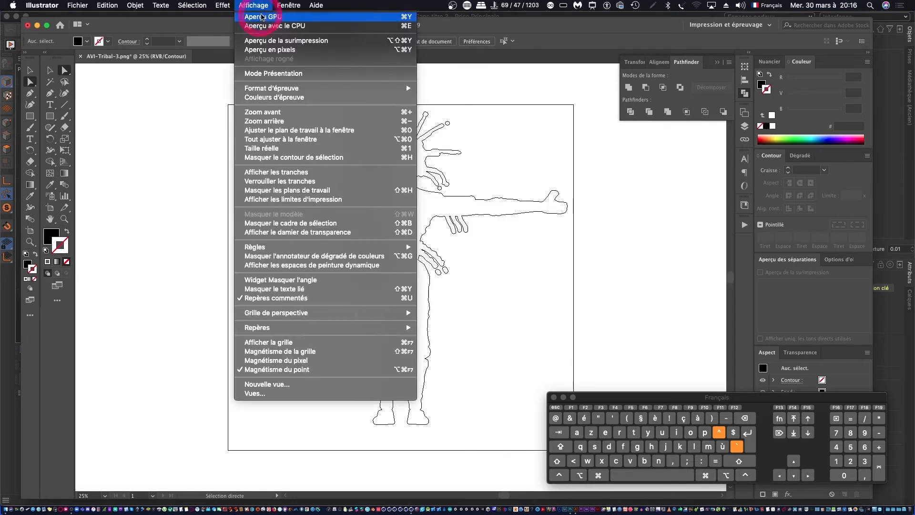
{"action": "left_click", "coordinate": [262, 18]}
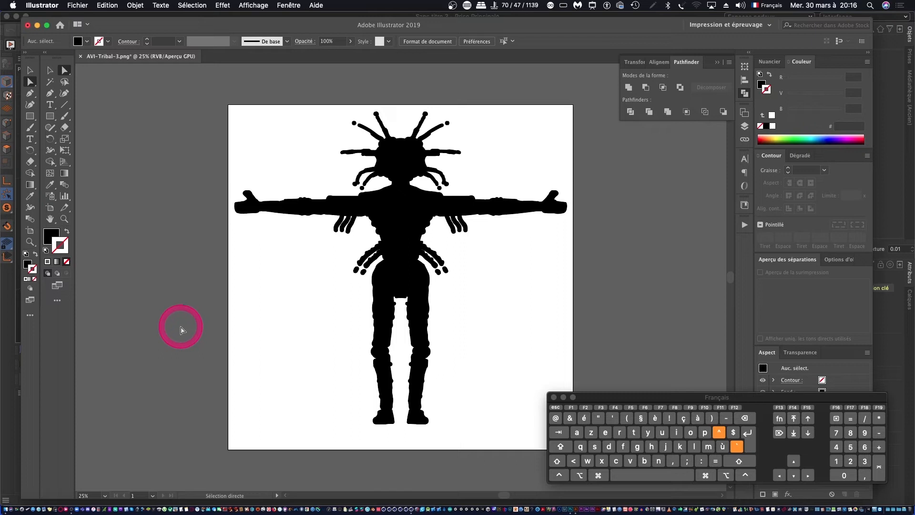
Step: Hide and lock the silhouette layer, and show, unlock and activate the traced layer below it
{"action": "left_click", "coordinate": [746, 126]}
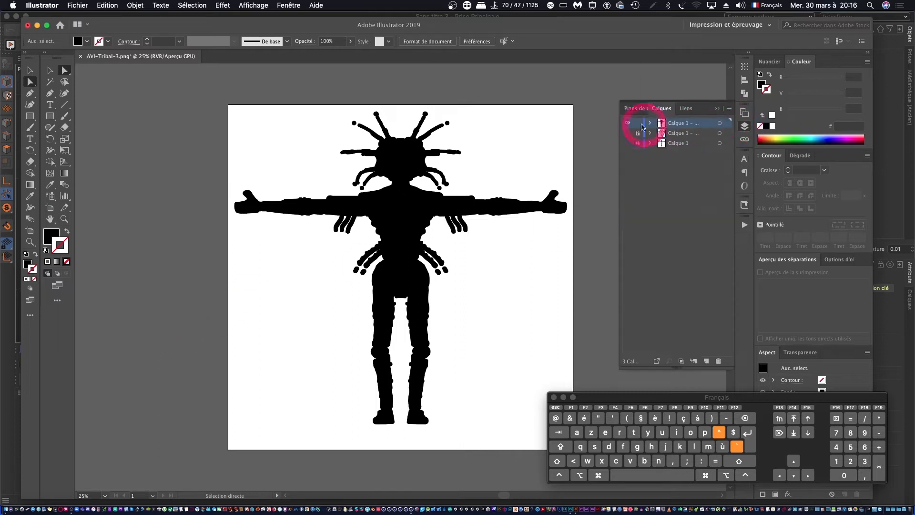
{"action": "left_click", "coordinate": [627, 123]}
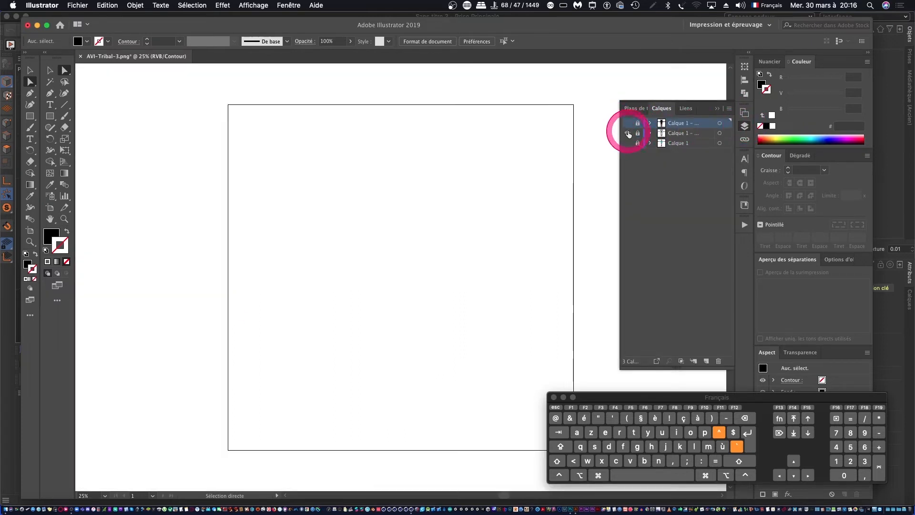
{"action": "left_click", "coordinate": [628, 133]}
{"action": "left_click", "coordinate": [655, 133]}
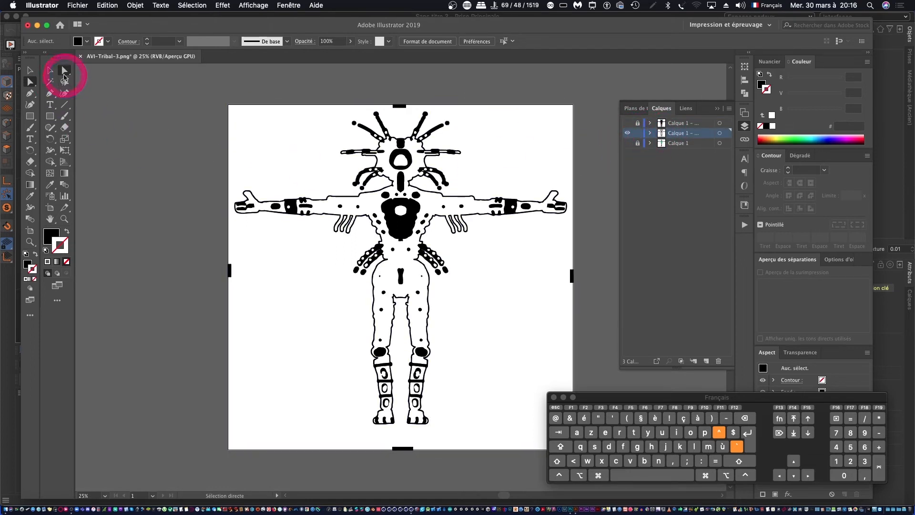
Step: Select the four edge marks on the traced layer, invert the selection and delete the character paths so only the marks remain
{"action": "left_click_drag", "start_coordinate": [386, 95], "coordinate": [409, 114]}
{"action": "left_click_drag", "start_coordinate": [216, 261], "coordinate": [244, 286], "text": "shift"}
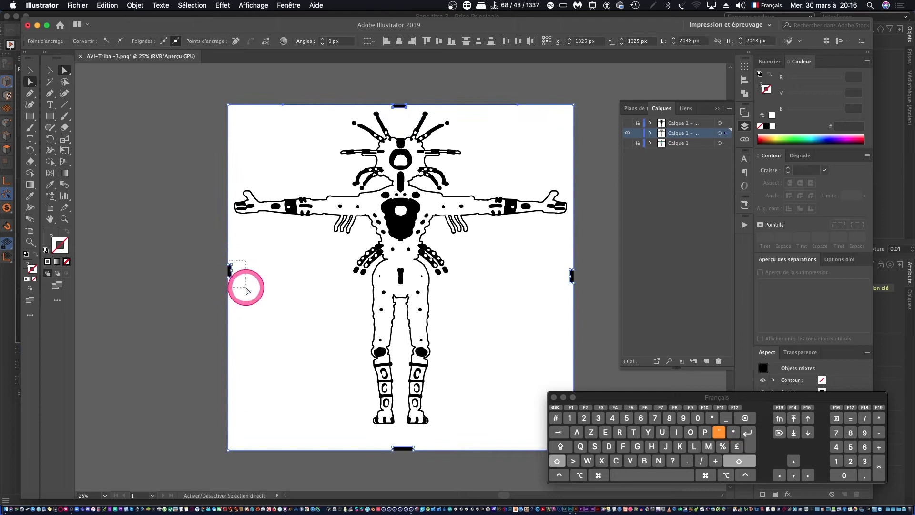
{"action": "left_click_drag", "start_coordinate": [583, 263], "coordinate": [556, 288], "text": "shift"}
{"action": "mouse_move", "coordinate": [382, 441]}
{"action": "left_mouse_down", "text": "shift"}
{"action": "mouse_move", "coordinate": [428, 459]}
{"action": "mouse_move", "coordinate": [376, 441]}
{"action": "left_mouse_up", "text": "shift"}
{"action": "key", "text": "super+z"}
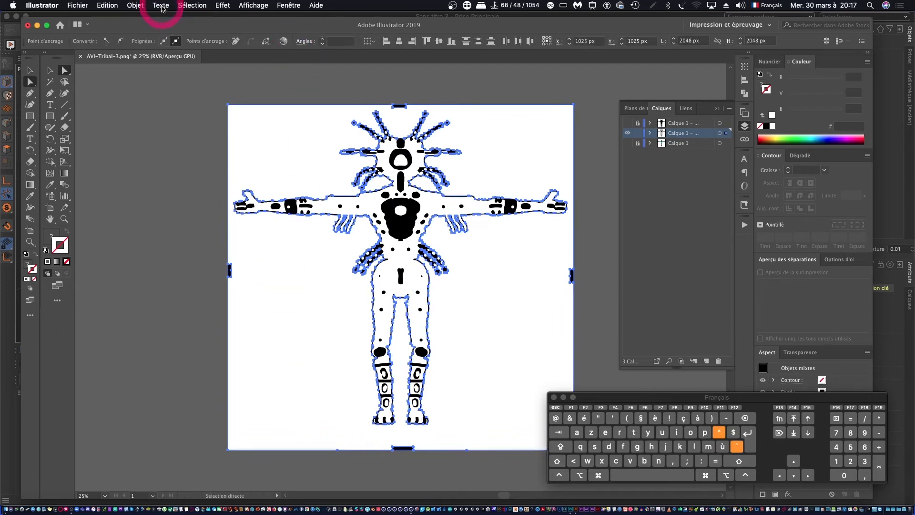
{"action": "left_click", "coordinate": [192, 5]}
{"action": "left_click", "coordinate": [217, 62]}
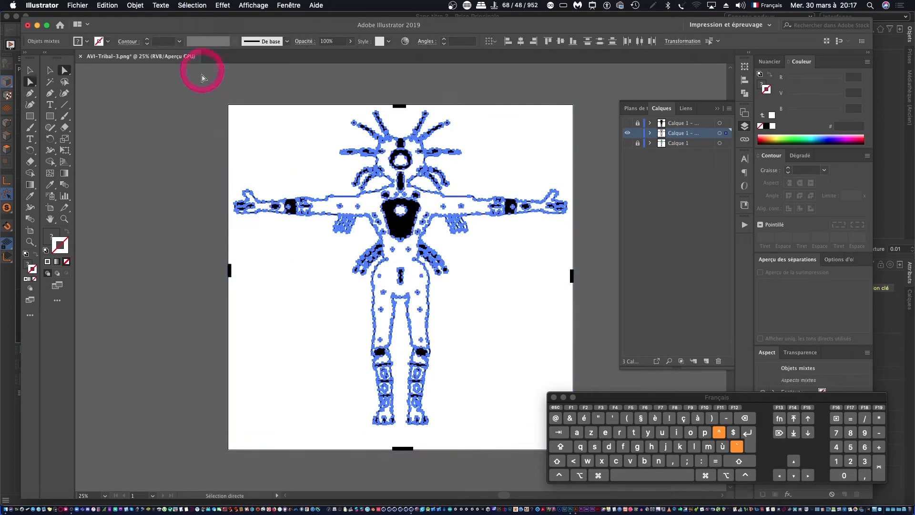
{"action": "key", "text": "Delete"}
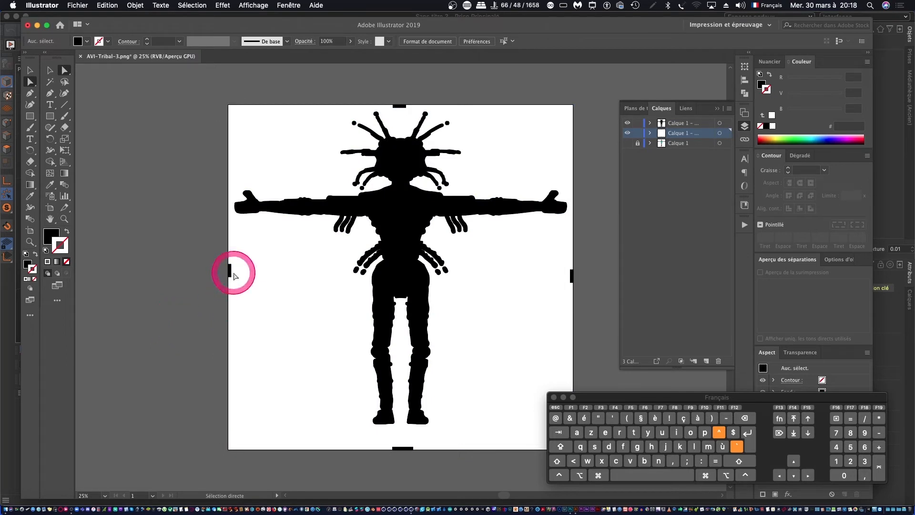
Step: Select the silhouette and all four edge marks and give them a black fill with a white 1 pt stroke
{"action": "left_click", "coordinate": [231, 271]}
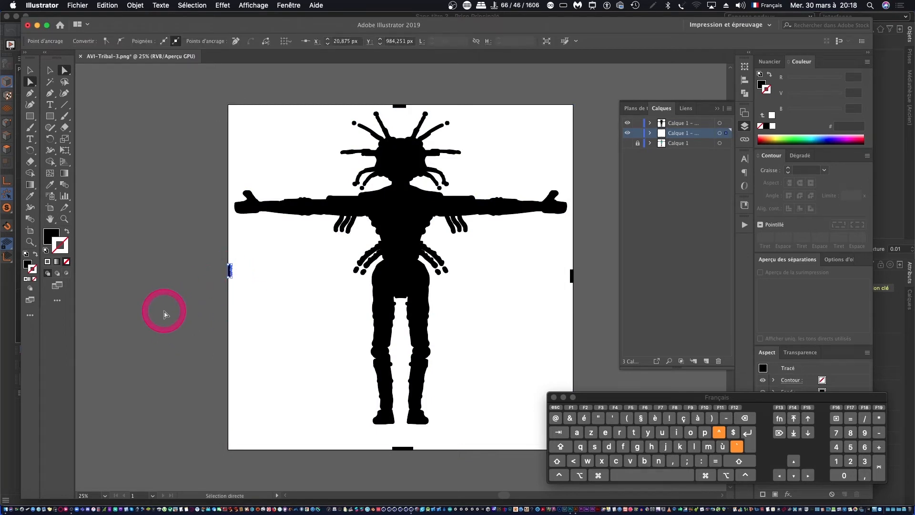
{"action": "left_click", "coordinate": [46, 252]}
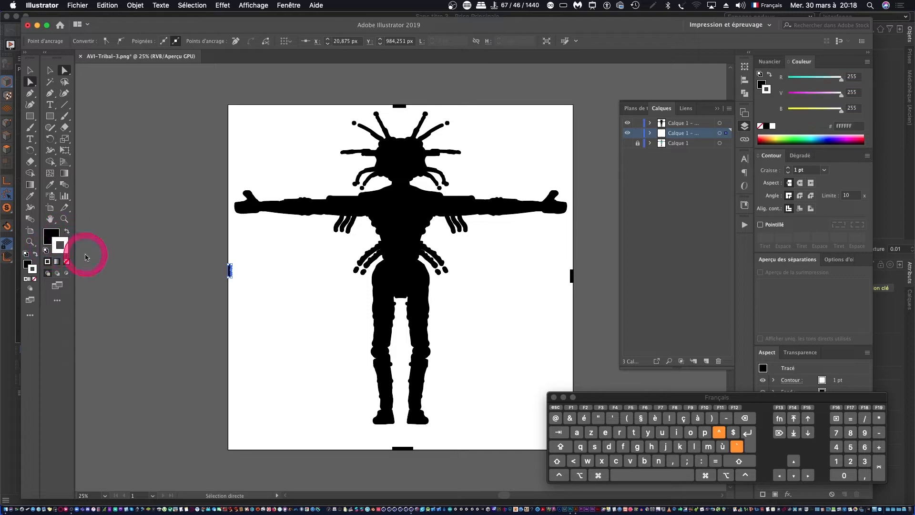
{"action": "key", "text": "super+a"}
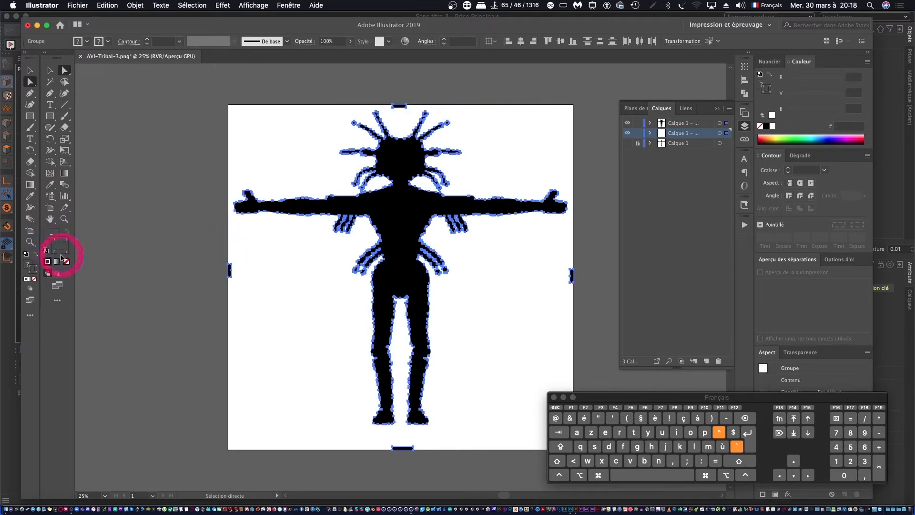
{"action": "left_click", "coordinate": [46, 251]}
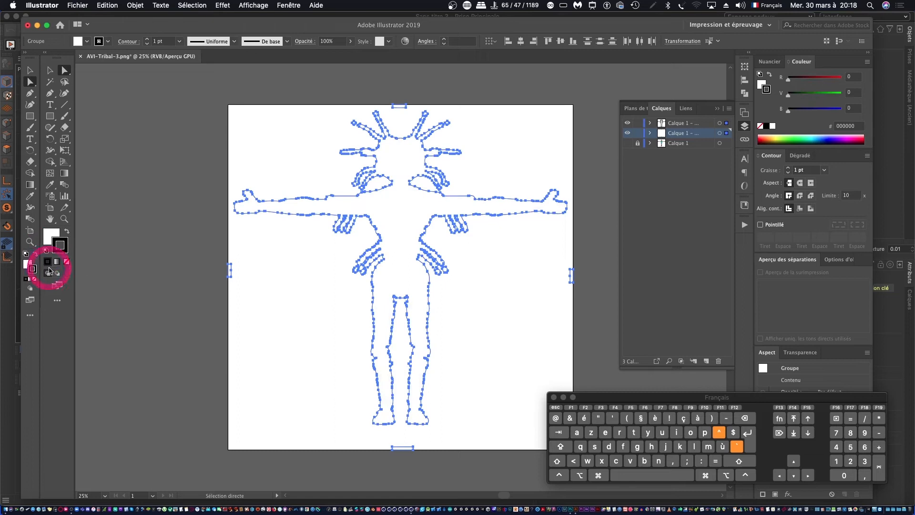
{"action": "left_click", "coordinate": [66, 233]}
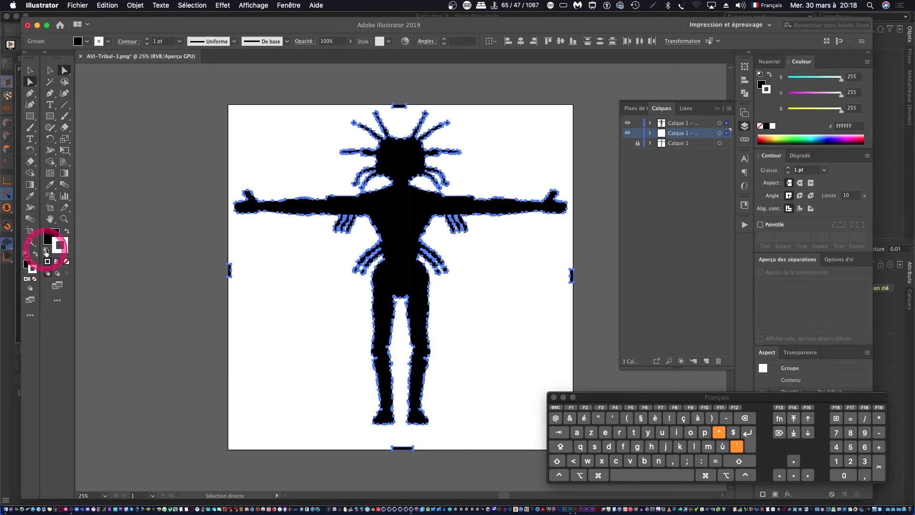
Step: Remove the stroke from the selected silhouette and edge marks, keeping the black fill, and deselect everything
{"action": "left_click", "coordinate": [66, 261]}
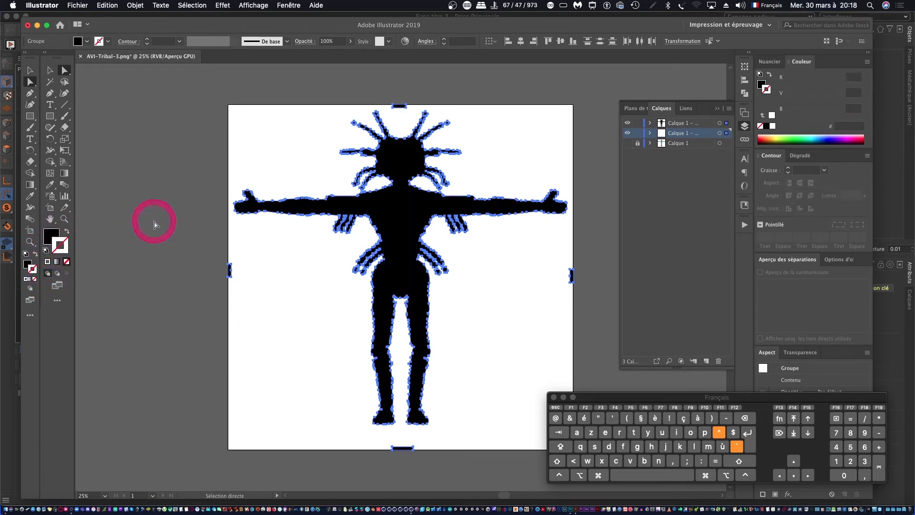
{"action": "scroll", "coordinate": [81, 266], "scroll_direction": "left", "scroll_amount": 3}
{"action": "left_click", "coordinate": [81, 275]}
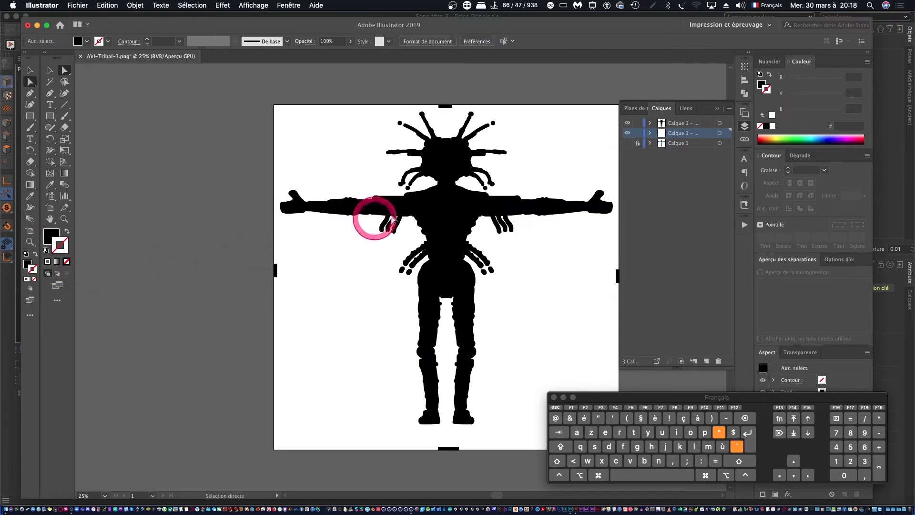
Step: Delete the locked bottom layer Calque 1 together with its artwork
{"action": "left_click", "coordinate": [680, 145]}
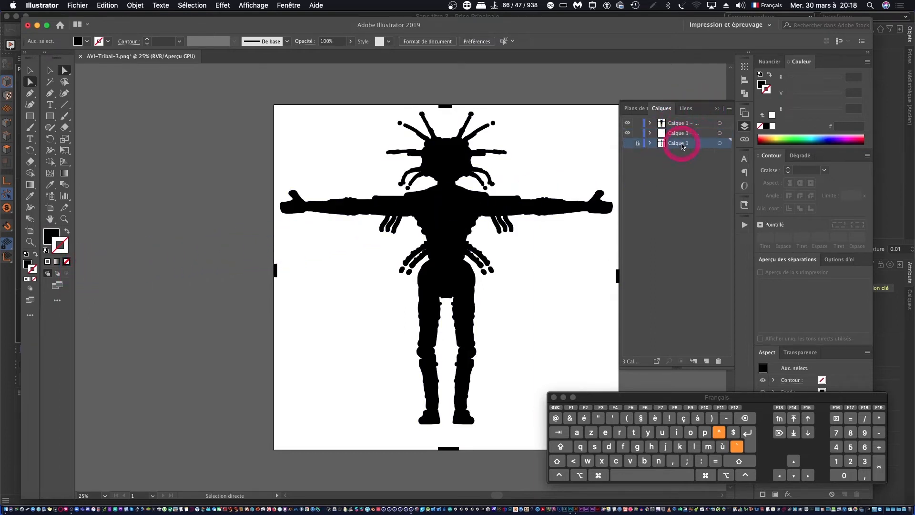
{"action": "left_click", "coordinate": [730, 109]}
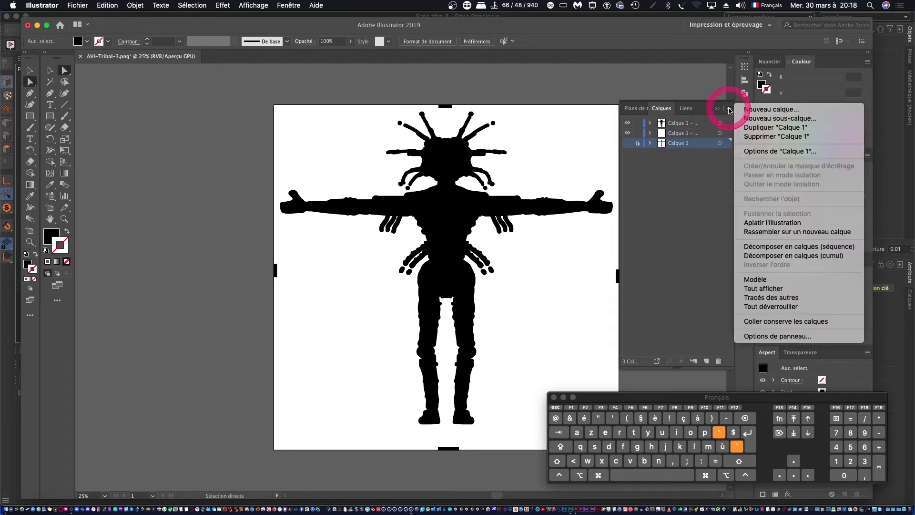
{"action": "left_click", "coordinate": [768, 137]}
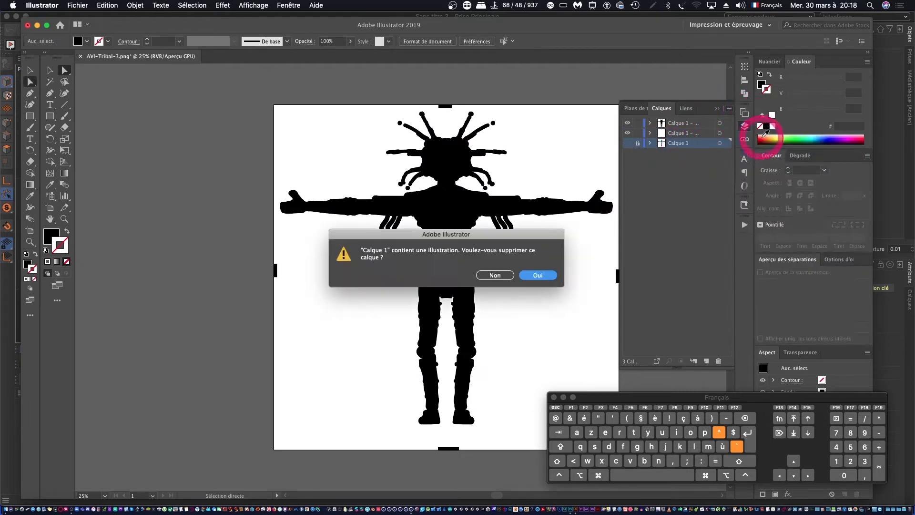
{"action": "left_click", "coordinate": [540, 276]}
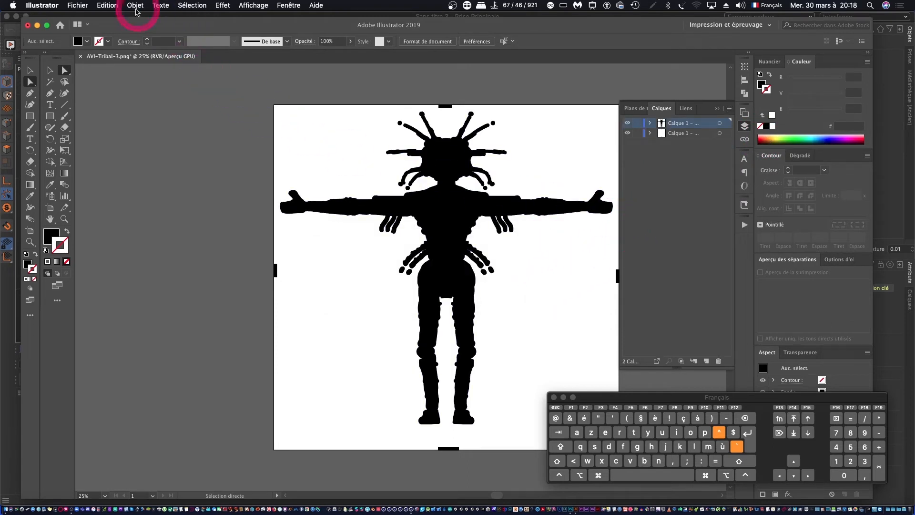
Step: Save the document as AVI-Tribal-3-AI-Spline.ai in the TotoSquelettePSD folder, using the Illustrator 8 version format
{"action": "left_click", "coordinate": [78, 5]}
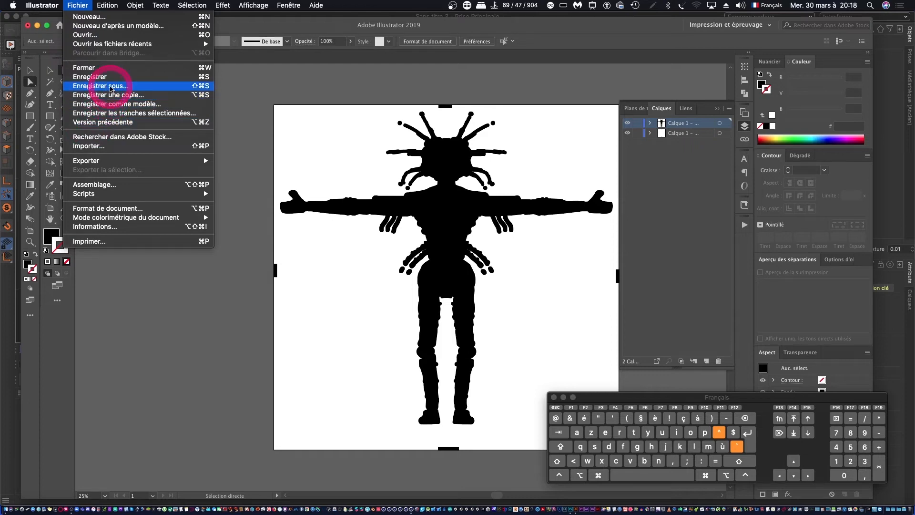
{"action": "left_click", "coordinate": [106, 85]}
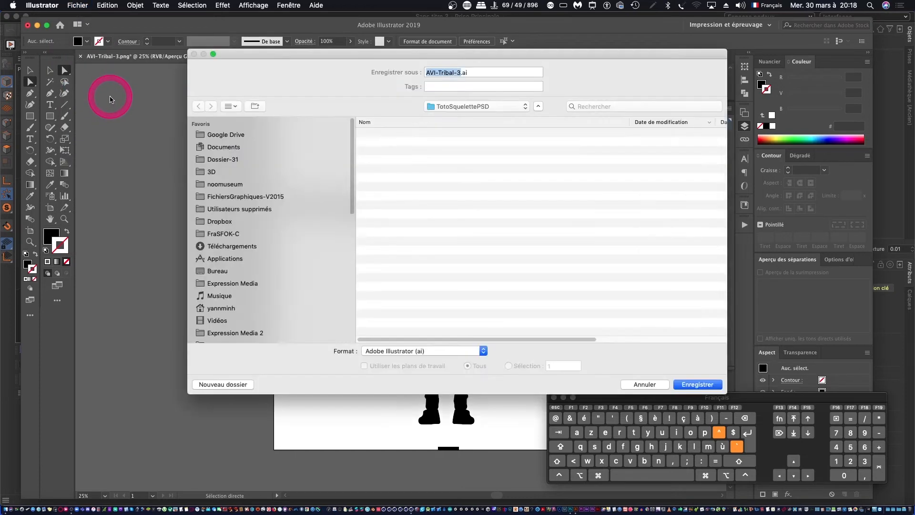
{"action": "left_click", "coordinate": [460, 73]}
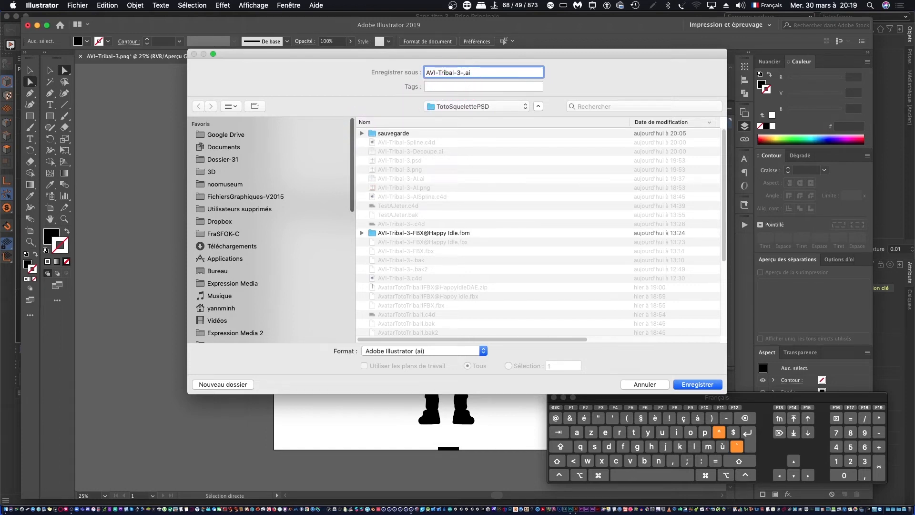
{"action": "key", "text": "shift"}
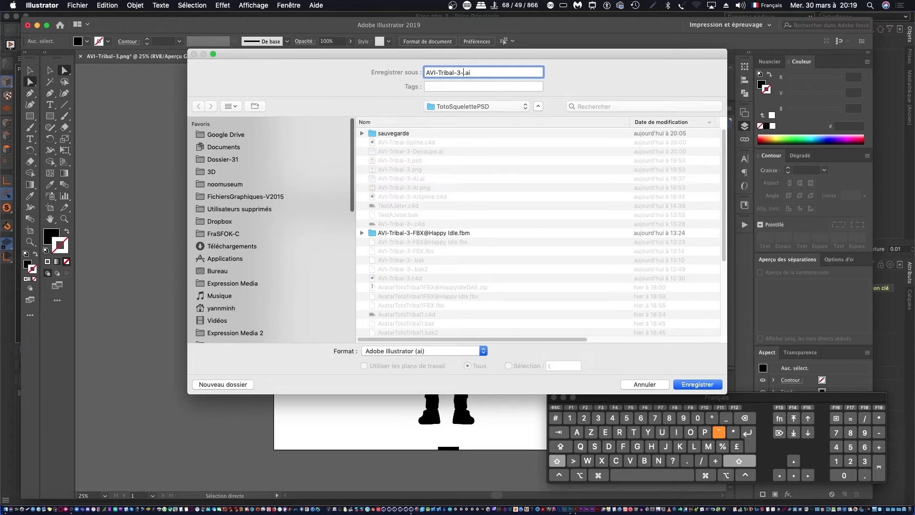
{"action": "type", "text": "-AI-Spline"}
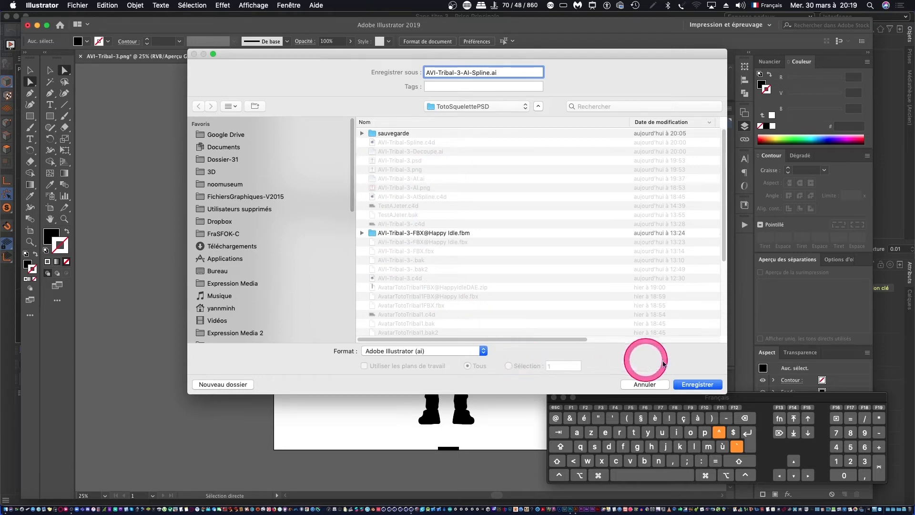
{"action": "left_click", "coordinate": [695, 384]}
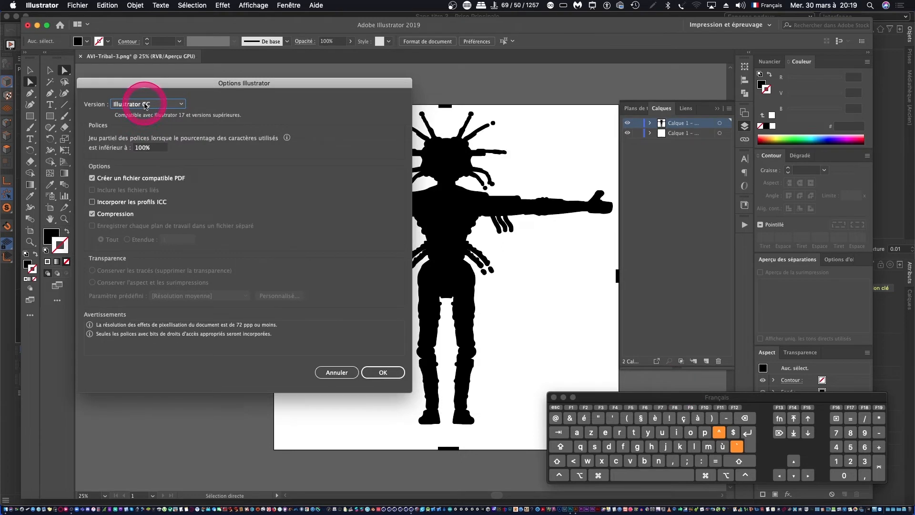
{"action": "left_click", "coordinate": [146, 105]}
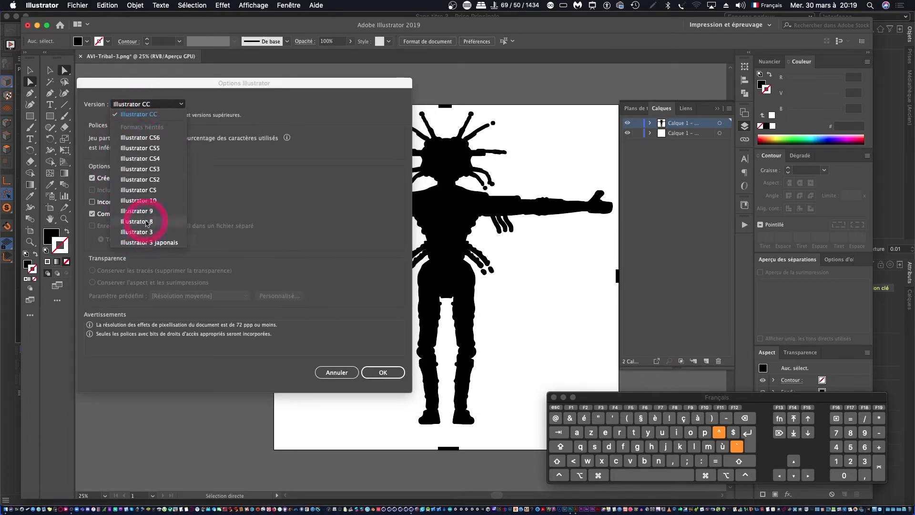
{"action": "left_click", "coordinate": [148, 222]}
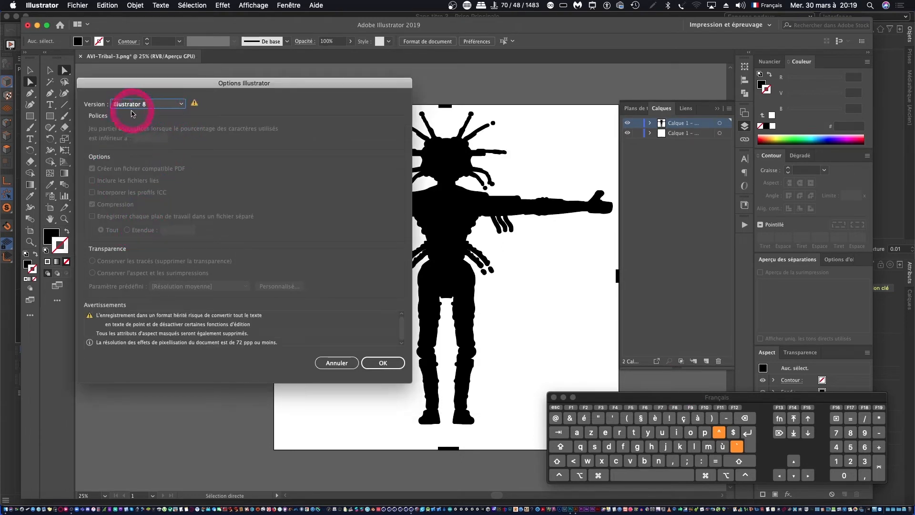
{"action": "left_click", "coordinate": [384, 363]}
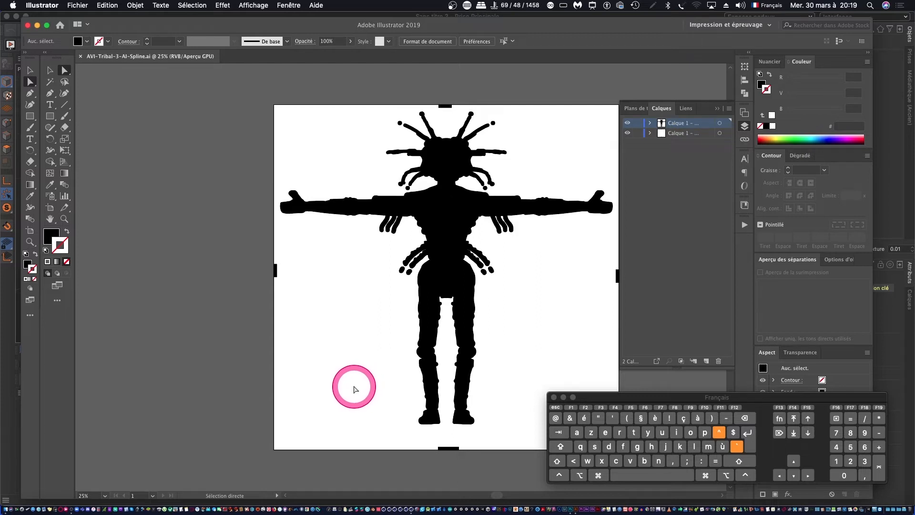
Step: Switch to Cinema 4D and save the project as AVI-Tribal-SplineAI-C4D25.c4d in the AVI-Tribal-3D folder, replacing the existing file
{"action": "key", "text": "super+Tab"}
{"action": "key", "text": "super+Tab"}
{"action": "key", "text": "super+Tab"}
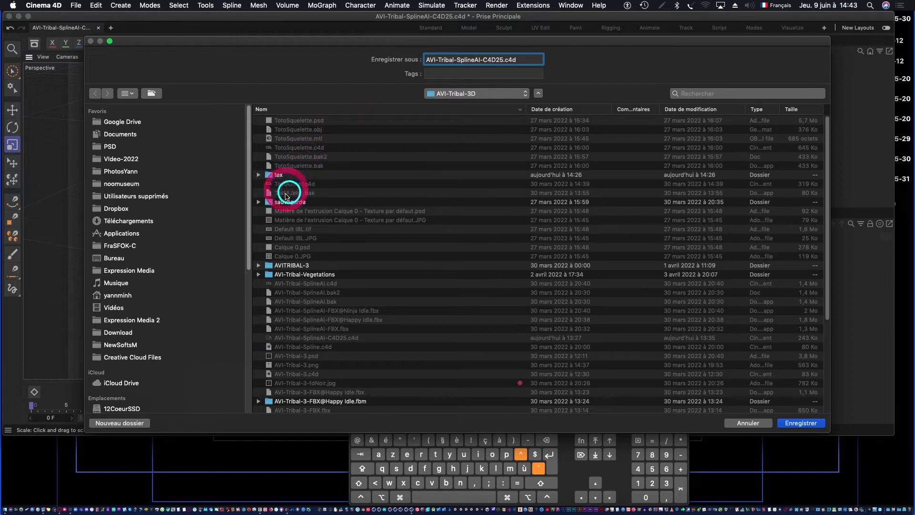
{"action": "left_click", "coordinate": [804, 423]}
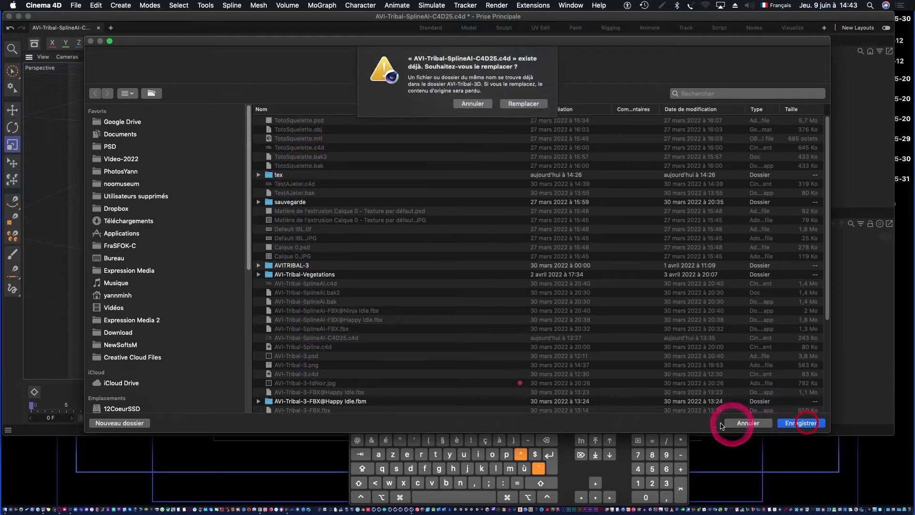
{"action": "left_click", "coordinate": [528, 103]}
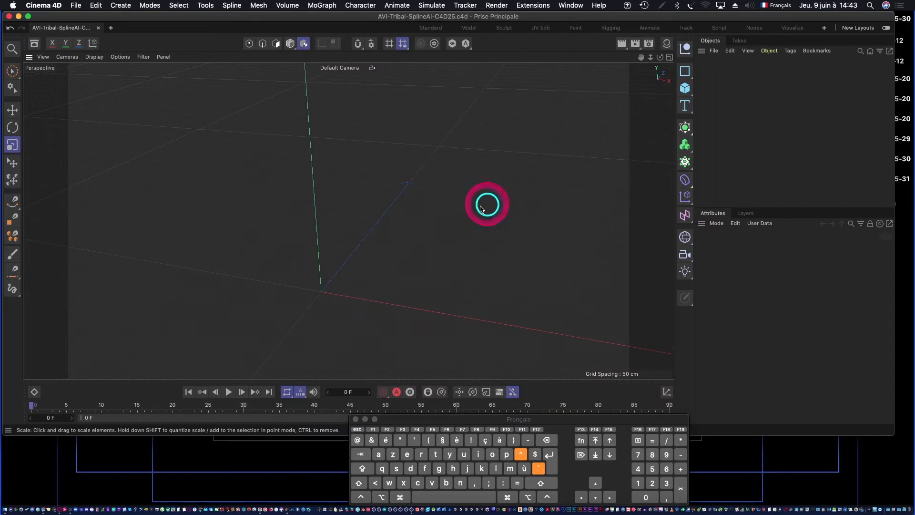
Step: Merge AVI-Tribal-3-AI-Spline.ai into the project at a scale of 1 centimeter with Connect Splines enabled
{"action": "left_click", "coordinate": [76, 7]}
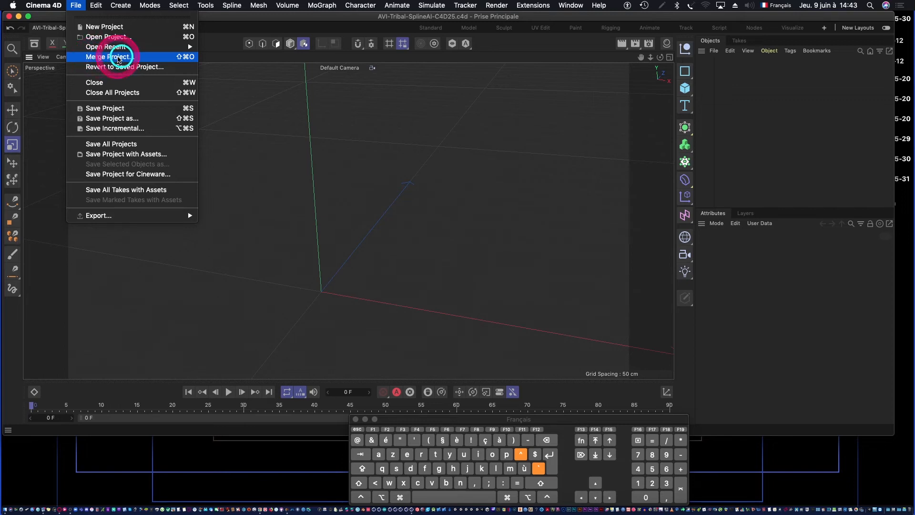
{"action": "left_click", "coordinate": [118, 57]}
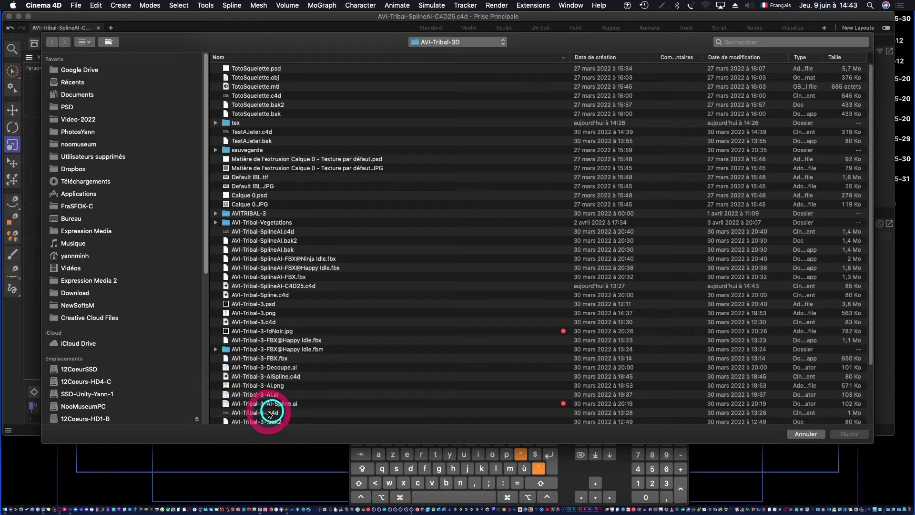
{"action": "left_click", "coordinate": [285, 405]}
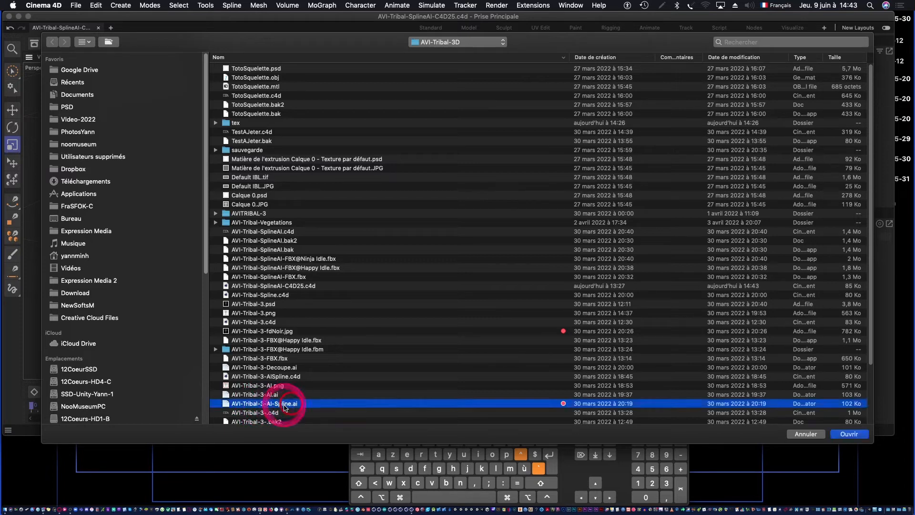
{"action": "mouse_move", "coordinate": [231, 405]}
{"action": "left_mouse_down"}
{"action": "mouse_move", "coordinate": [286, 409]}
{"action": "mouse_move", "coordinate": [228, 406]}
{"action": "left_mouse_up"}
{"action": "double_click", "coordinate": [227, 406]}
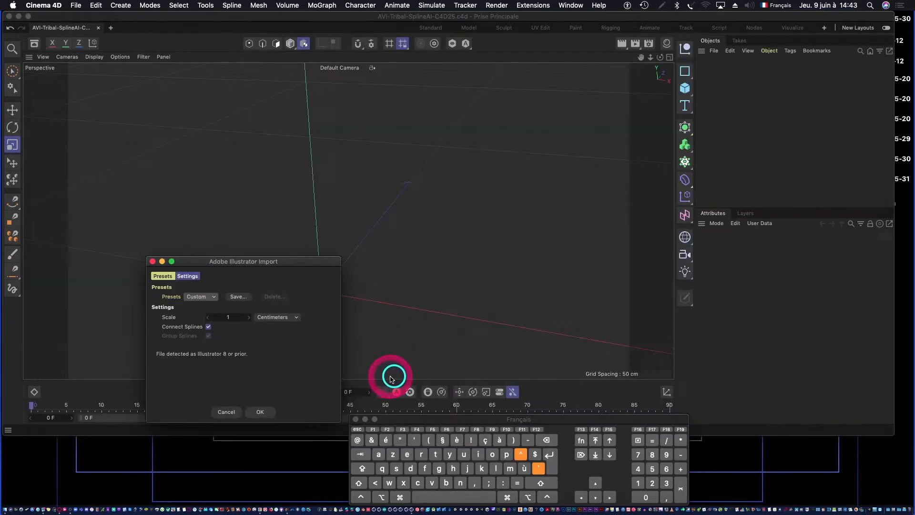
{"action": "left_click", "coordinate": [260, 412]}
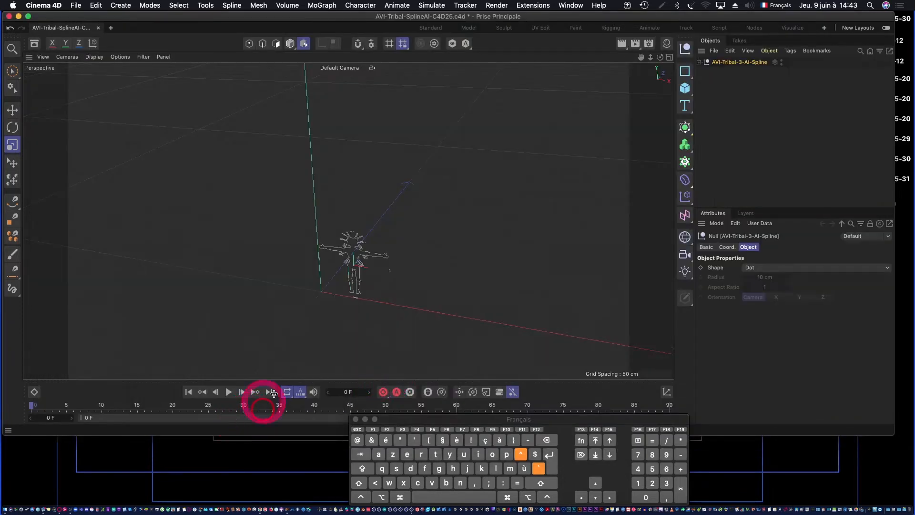
Step: Examine the imported character outline and edge marks in the perspective view from closer and from different angles
{"action": "right_click_drag", "start_coordinate": [356, 263], "coordinate": [409, 289], "text": "alt"}
{"action": "left_click_drag", "start_coordinate": [401, 294], "coordinate": [377, 278], "text": "alt"}
{"action": "left_click_drag", "start_coordinate": [647, 60], "coordinate": [637, 21]}
{"action": "left_click_drag", "start_coordinate": [368, 202], "coordinate": [396, 199], "text": "alt"}
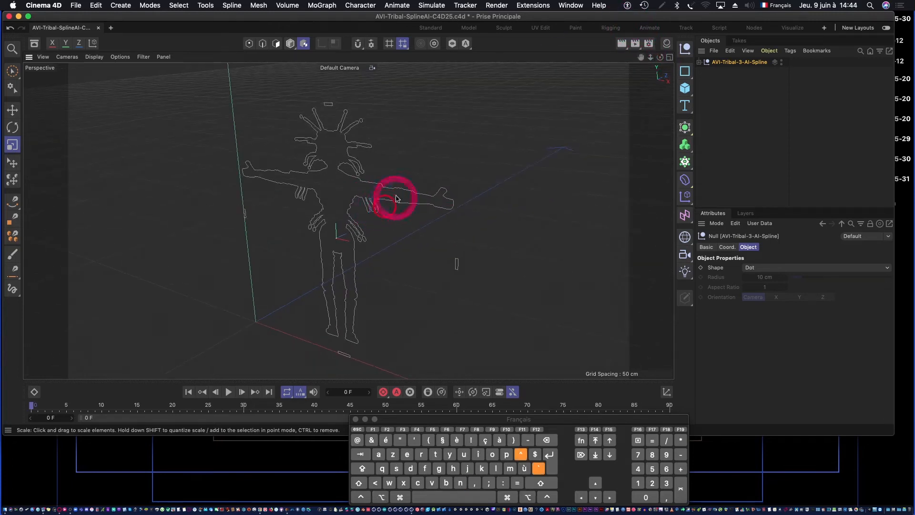
{"action": "key", "text": "alt"}
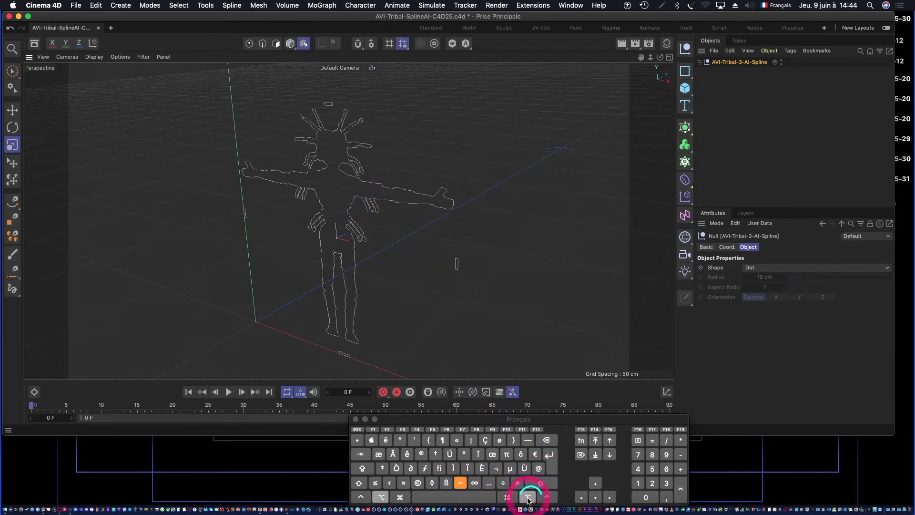
{"action": "left_click_drag", "start_coordinate": [327, 206], "coordinate": [312, 243], "text": "alt"}
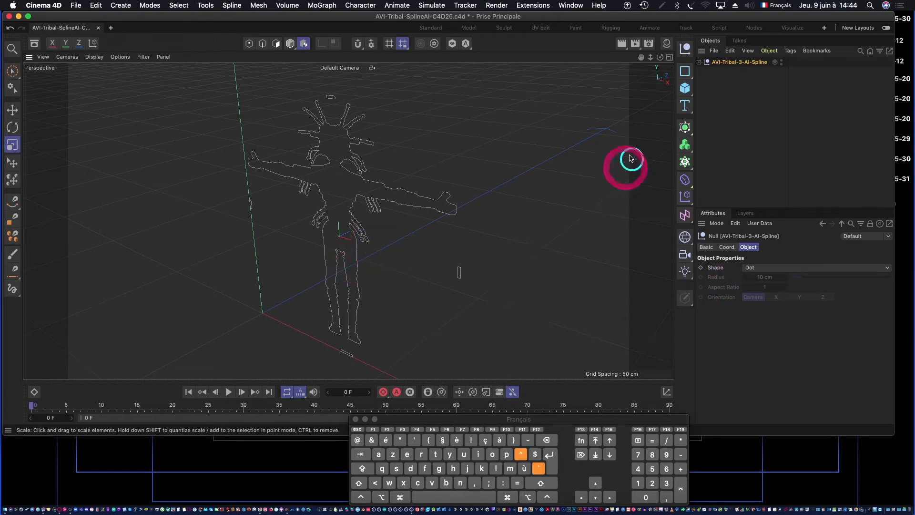
{"action": "mouse_move", "coordinate": [660, 59]}
{"action": "left_mouse_down"}
{"action": "mouse_move", "coordinate": [615, 64]}
{"action": "mouse_move", "coordinate": [654, 56]}
{"action": "mouse_move", "coordinate": [645, 56]}
{"action": "left_mouse_up"}
{"action": "left_click_drag", "start_coordinate": [653, 58], "coordinate": [654, 58]}
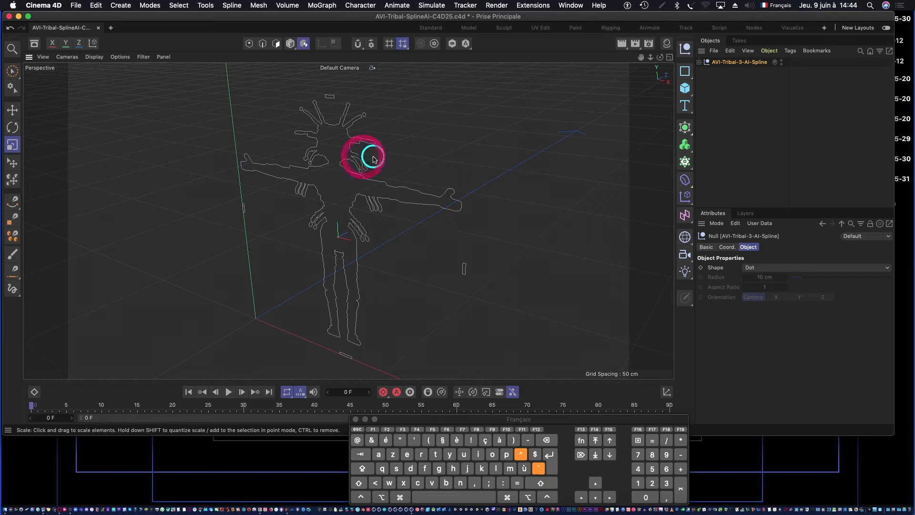
Step: Select all the splines from Path 1 to Path 13 inside the imported null and merge them with Connect Objects + Delete
{"action": "left_click", "coordinate": [700, 63]}
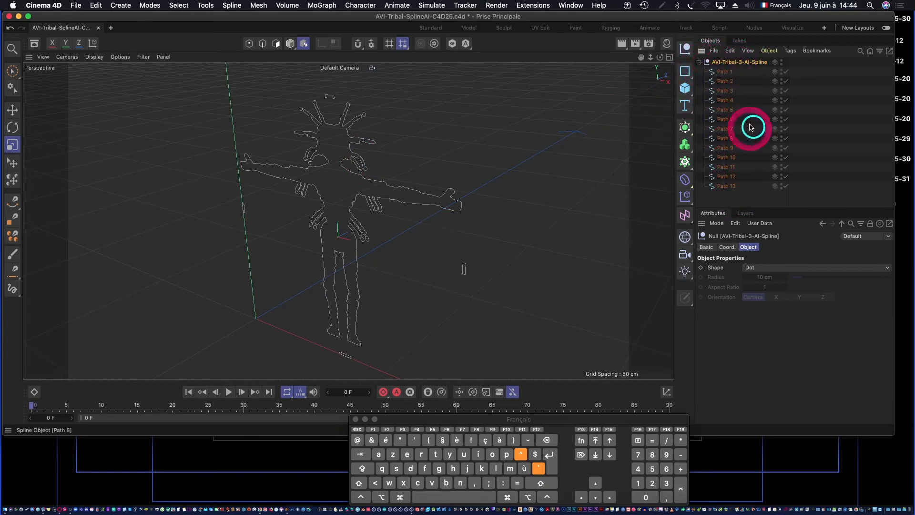
{"action": "left_click", "coordinate": [734, 186]}
{"action": "left_click", "coordinate": [725, 72], "text": "shift"}
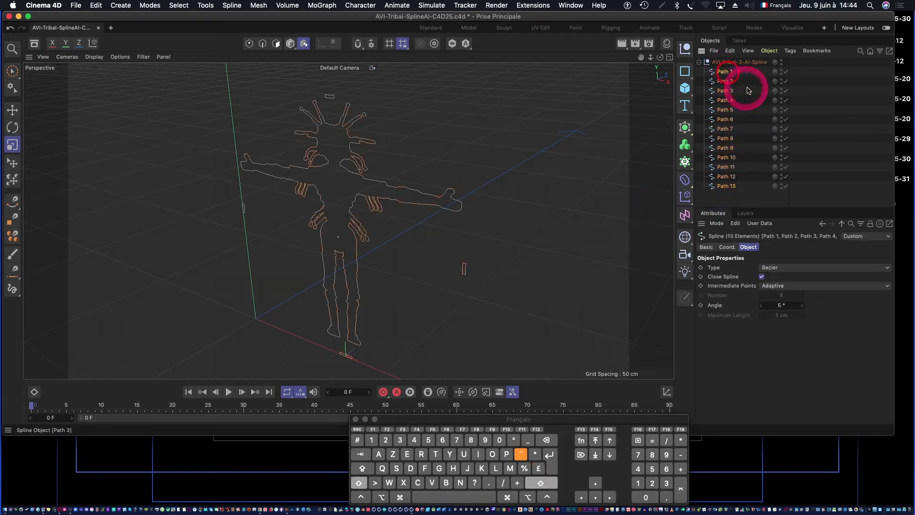
{"action": "left_click_drag", "start_coordinate": [713, 86], "coordinate": [725, 188]}
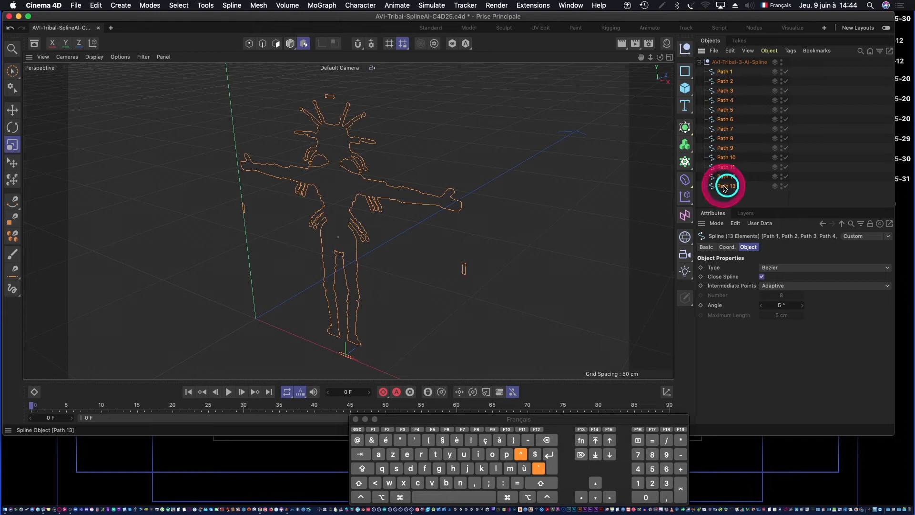
{"action": "left_click", "coordinate": [206, 5]}
{"action": "left_click", "coordinate": [226, 295]}
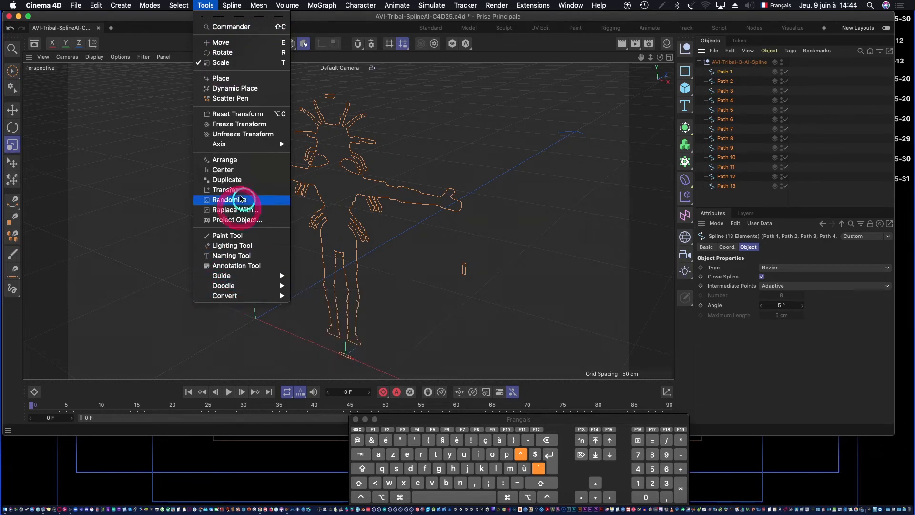
{"action": "mouse_move", "coordinate": [230, 296]}
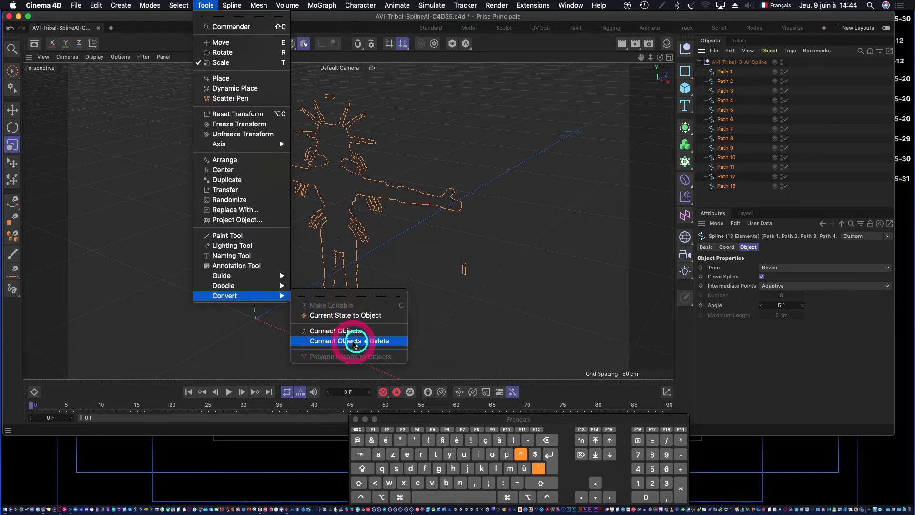
{"action": "left_click", "coordinate": [355, 341]}
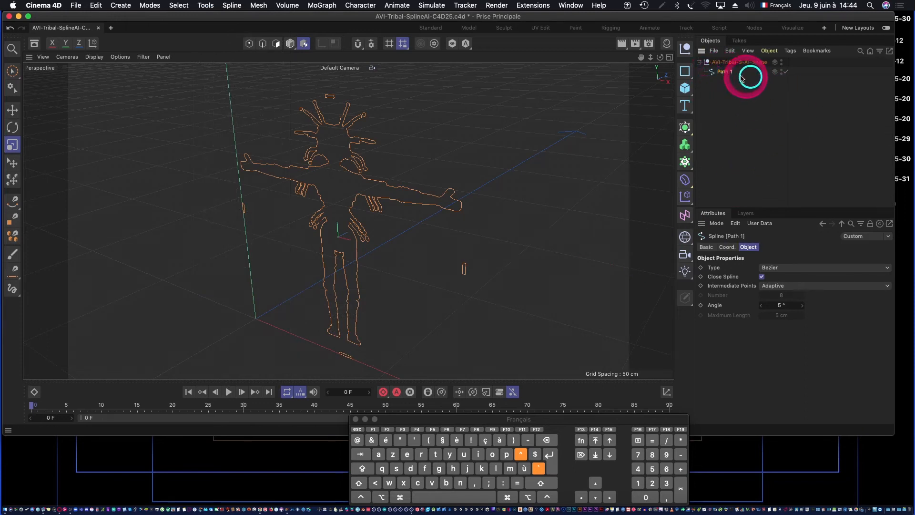
Step: Move Path 1 out of the AVI-Tribal-3-AI-Spline null and delete the emptied null
{"action": "left_click_drag", "start_coordinate": [728, 72], "coordinate": [706, 62]}
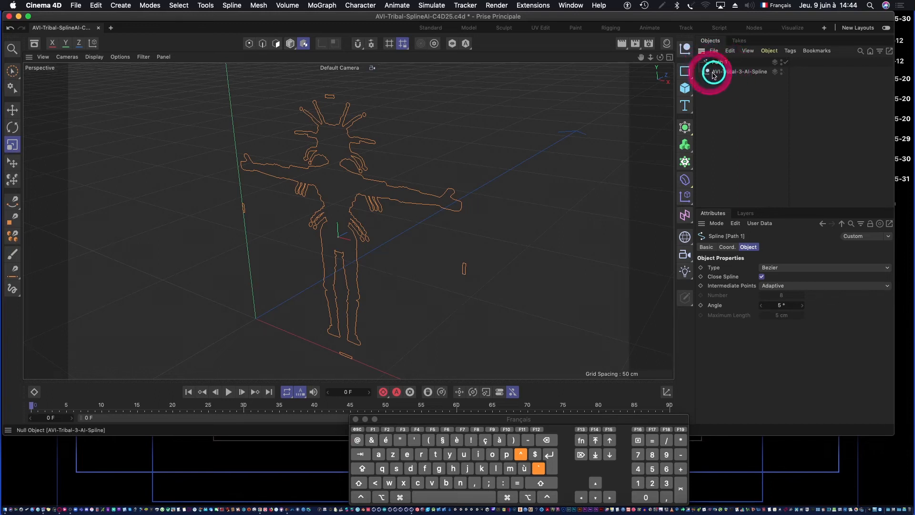
{"action": "left_click", "coordinate": [714, 75]}
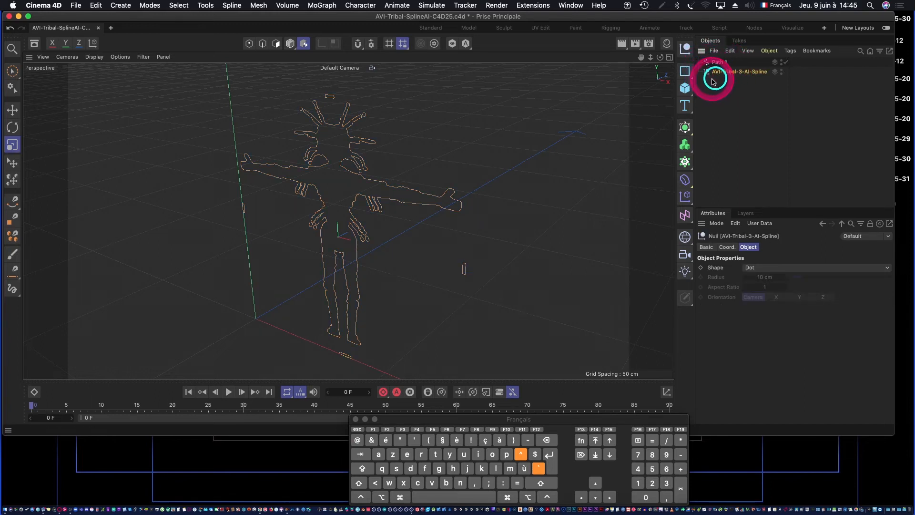
{"action": "key", "text": "BackSpace"}
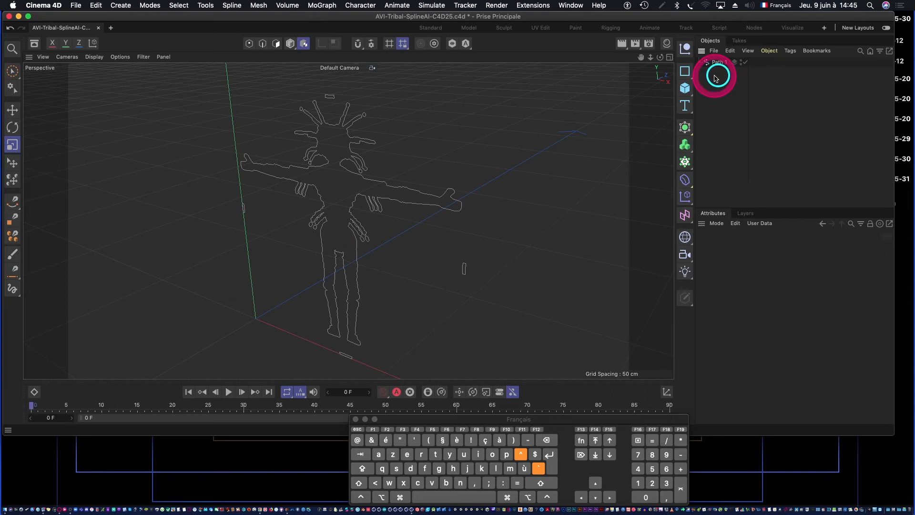
{"action": "left_click", "coordinate": [720, 66]}
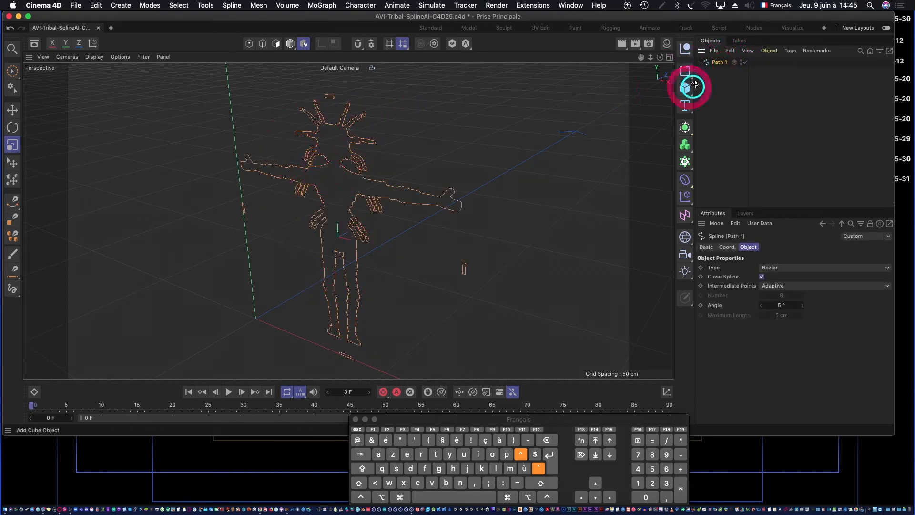
Step: Put the Path 1 spline into point mode and select all of its points
{"action": "left_click_drag", "start_coordinate": [418, 190], "coordinate": [348, 178], "text": "alt"}
{"action": "right_click_drag", "start_coordinate": [343, 180], "coordinate": [363, 182], "text": "alt"}
{"action": "left_click_drag", "start_coordinate": [364, 182], "coordinate": [360, 186], "text": "alt"}
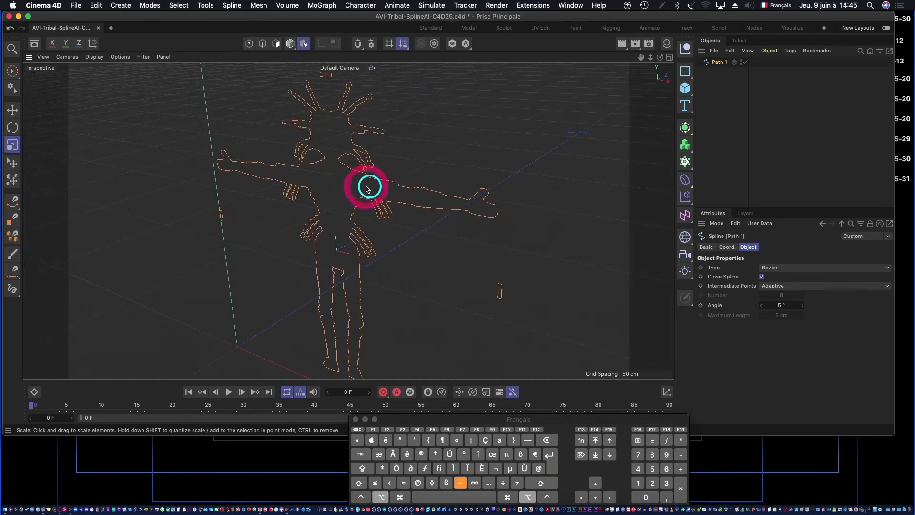
{"action": "left_click", "coordinate": [721, 62]}
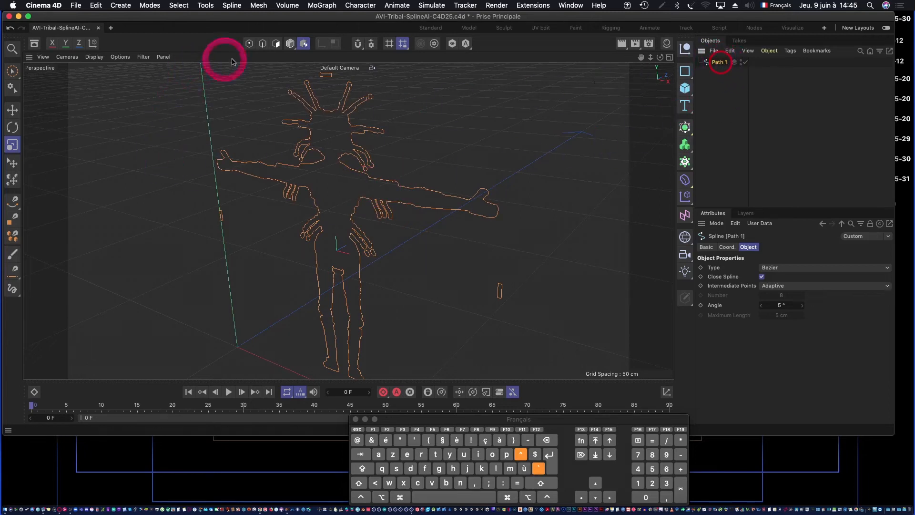
{"action": "left_click", "coordinate": [252, 46]}
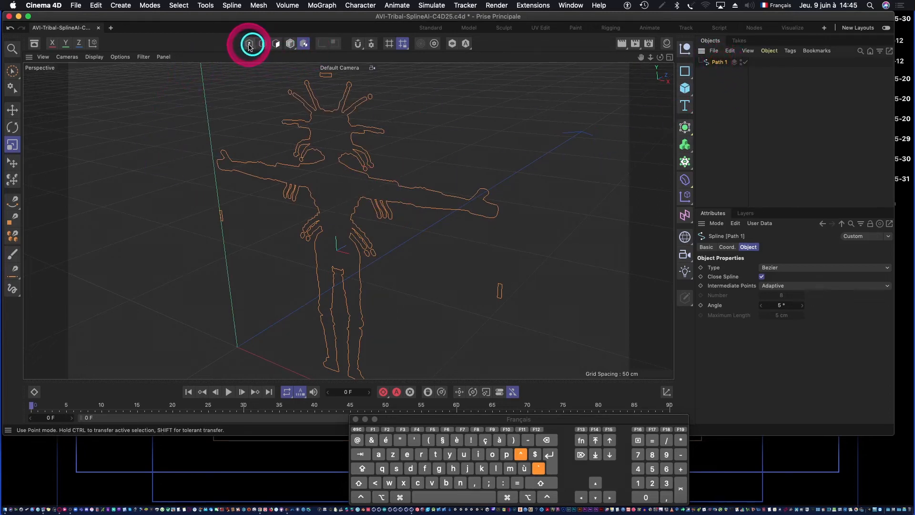
{"action": "left_click", "coordinate": [249, 46]}
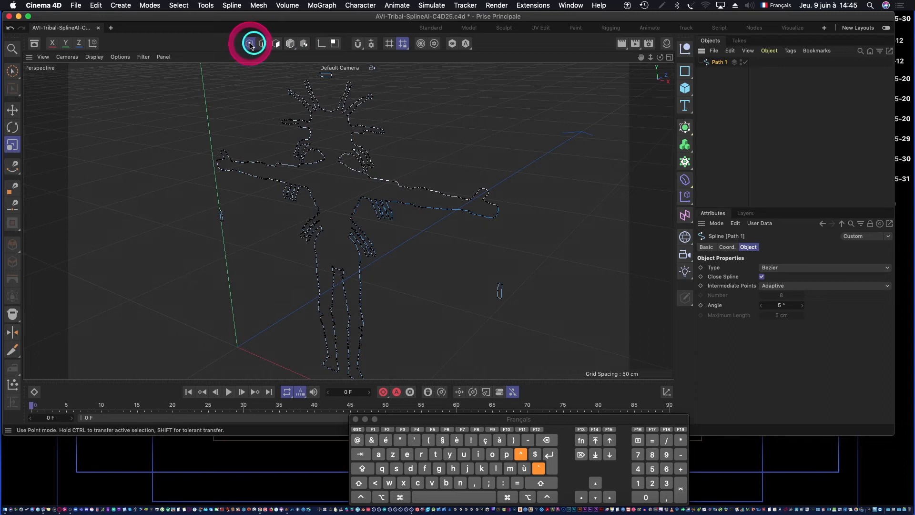
{"action": "right_click_drag", "start_coordinate": [382, 180], "coordinate": [481, 172], "text": "alt"}
{"action": "key", "text": "super+a"}
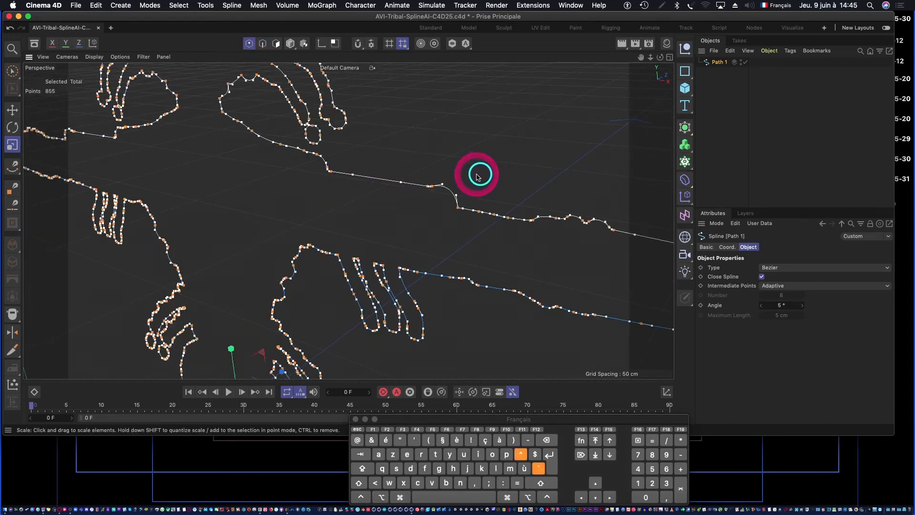
Step: Examine the selected points around the whole figure and return Path 1 to model mode
{"action": "left_click_drag", "start_coordinate": [385, 176], "coordinate": [443, 168], "text": "alt"}
{"action": "left_click_drag", "start_coordinate": [337, 180], "coordinate": [229, 190], "text": "alt"}
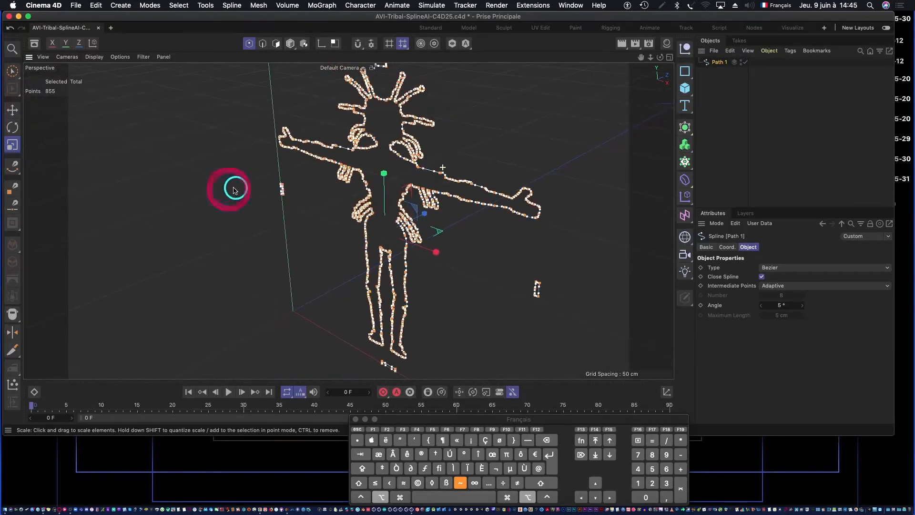
{"action": "left_click_drag", "start_coordinate": [644, 59], "coordinate": [613, 76]}
{"action": "left_click_drag", "start_coordinate": [331, 178], "coordinate": [373, 159], "text": "alt"}
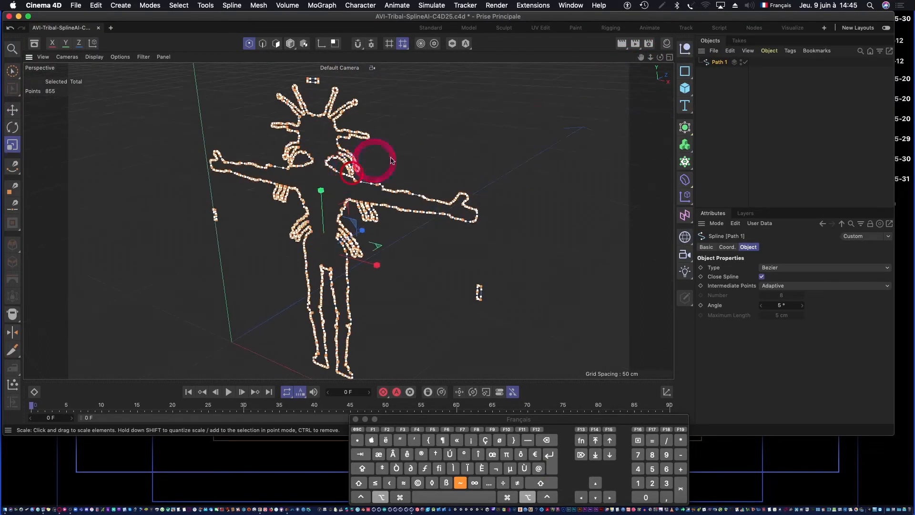
{"action": "left_click", "coordinate": [726, 64]}
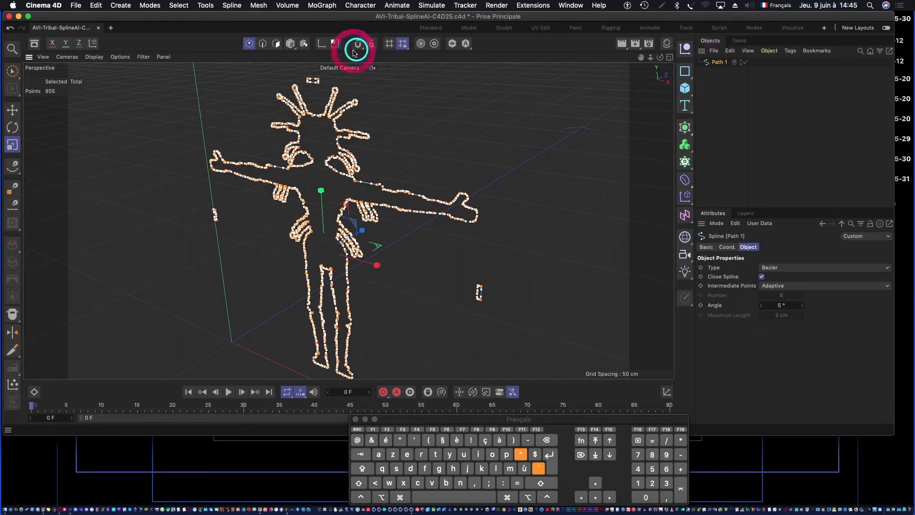
{"action": "left_click", "coordinate": [291, 44]}
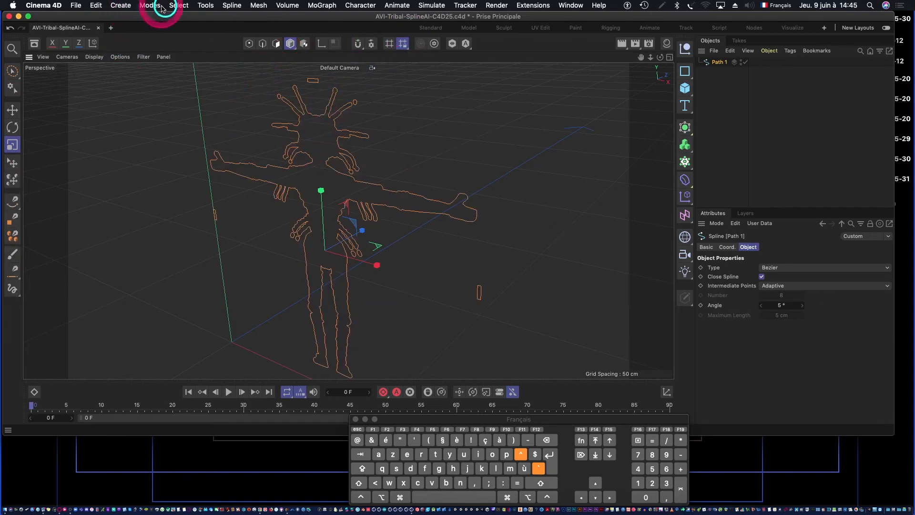
{"action": "left_click", "coordinate": [686, 127]}
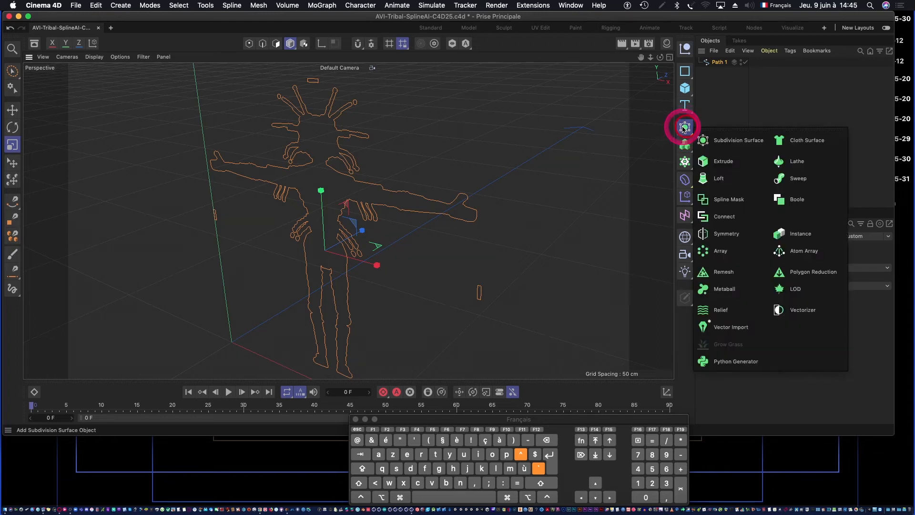
{"action": "left_click", "coordinate": [734, 159]}
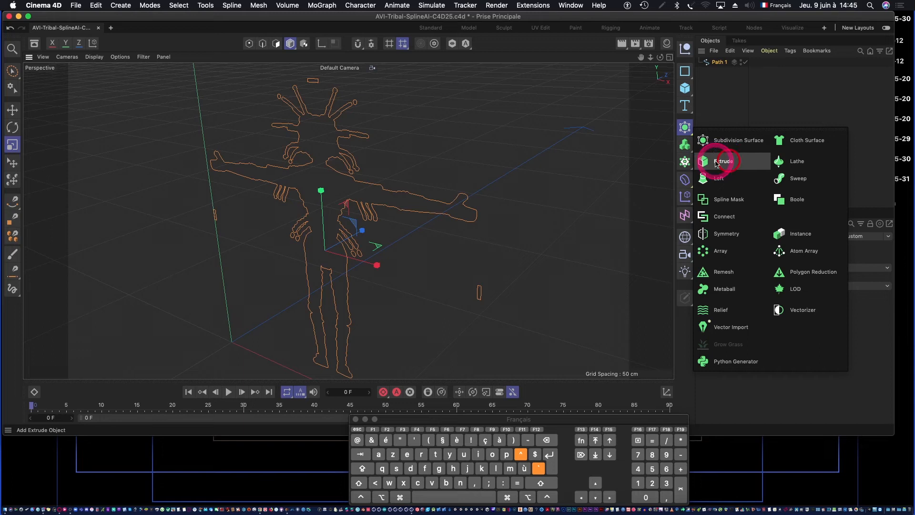
{"action": "left_click", "coordinate": [756, 98]}
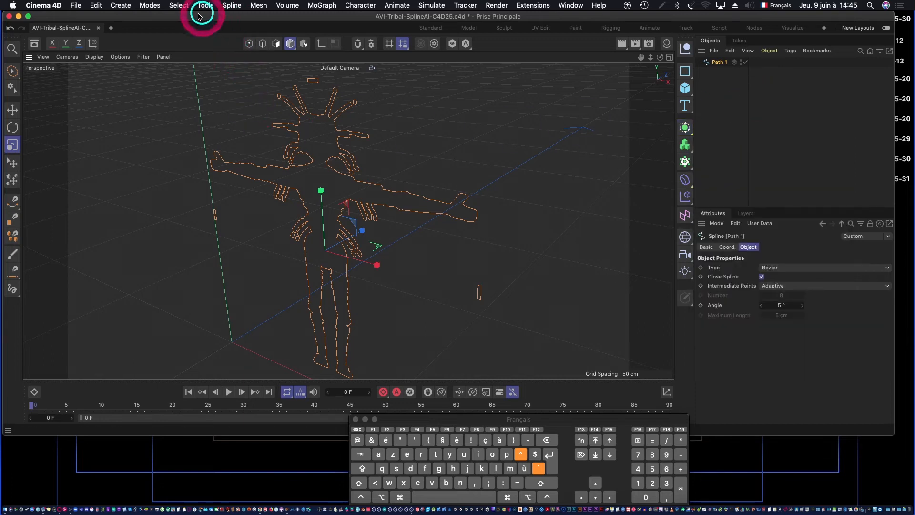
Step: Add an Extrude generator and make Path 1 its child so the character outline becomes a solid
{"action": "left_click", "coordinate": [128, 8]}
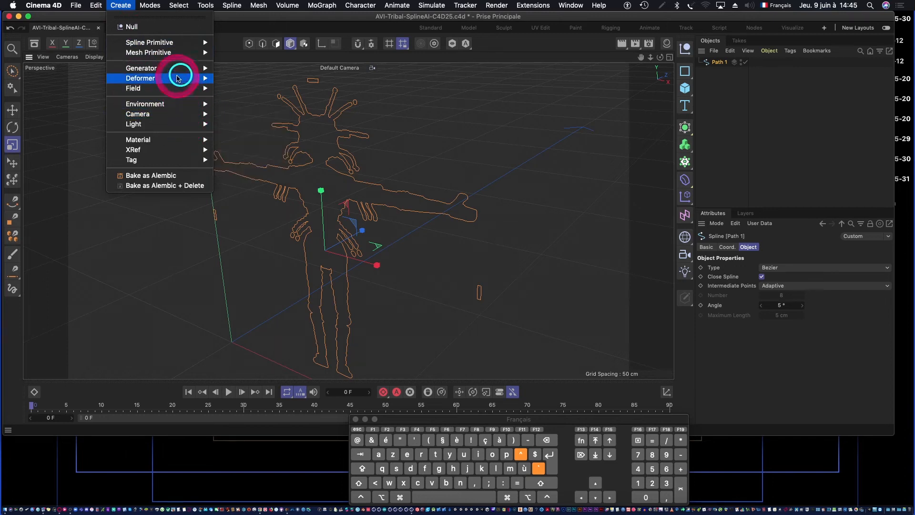
{"action": "mouse_move", "coordinate": [183, 73]}
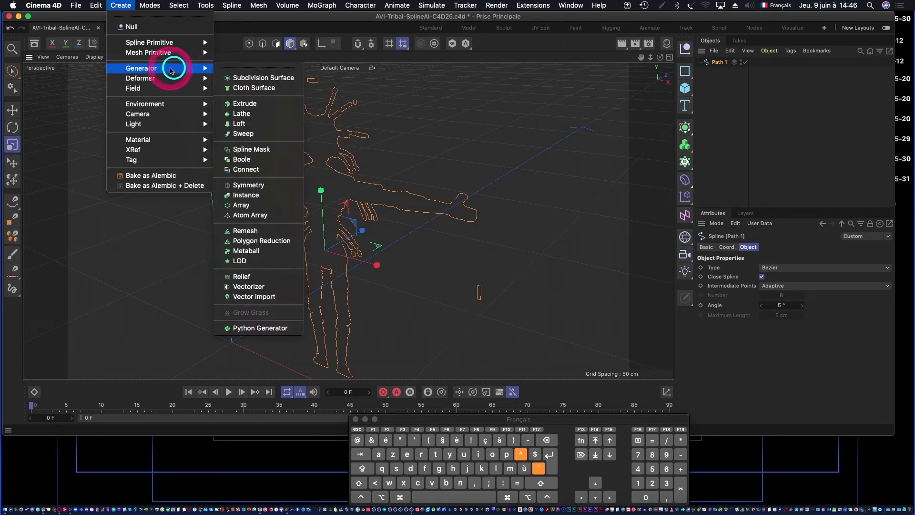
{"action": "left_click", "coordinate": [234, 108]}
{"action": "left_click", "coordinate": [719, 63]}
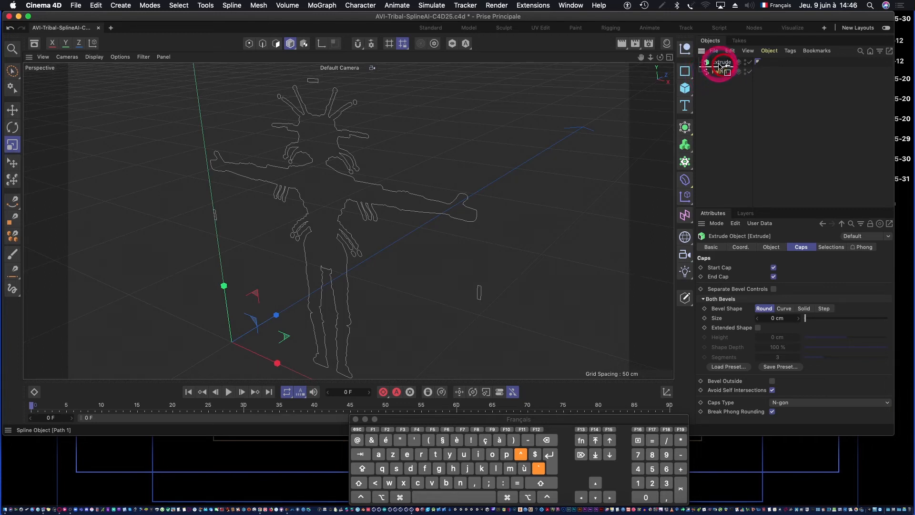
{"action": "left_click_drag", "start_coordinate": [716, 65], "coordinate": [719, 62]}
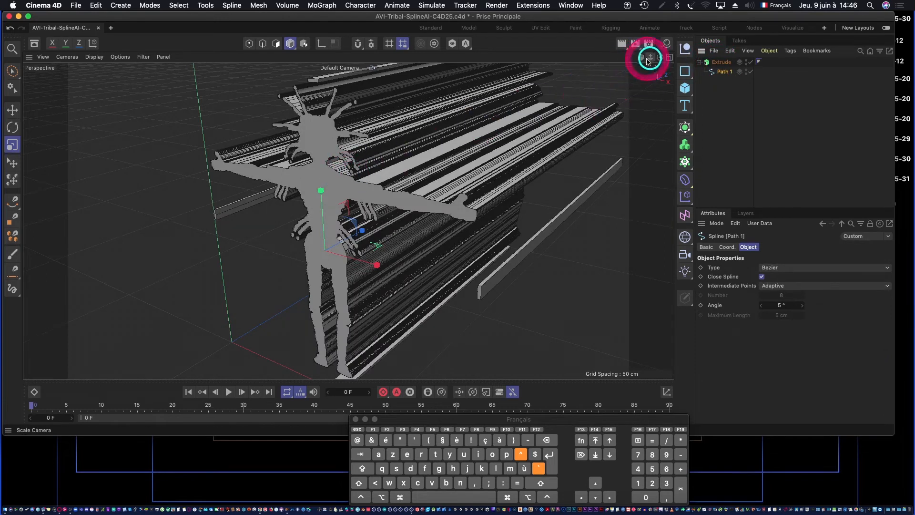
Step: Set the Extrude object's Offset to 1 cm to make the character thin
{"action": "left_click_drag", "start_coordinate": [653, 60], "coordinate": [575, 73]}
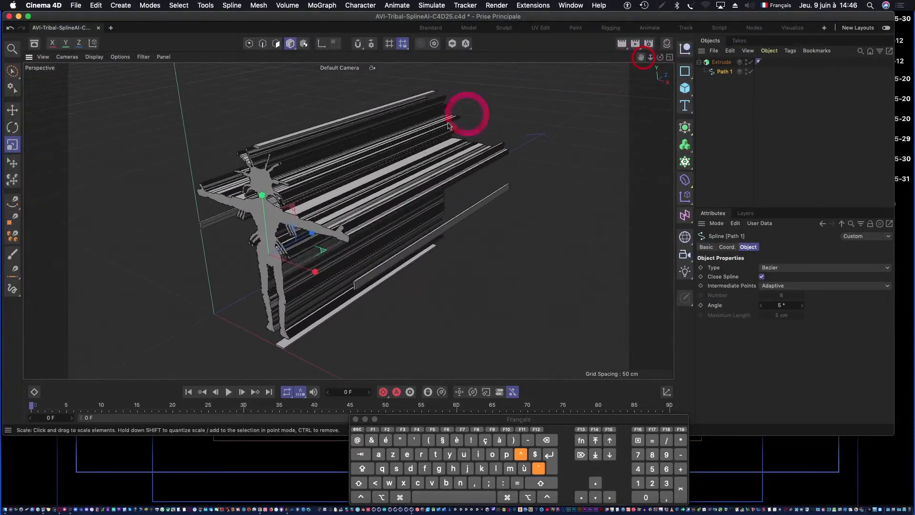
{"action": "right_click_drag", "start_coordinate": [288, 194], "coordinate": [329, 196], "text": "alt"}
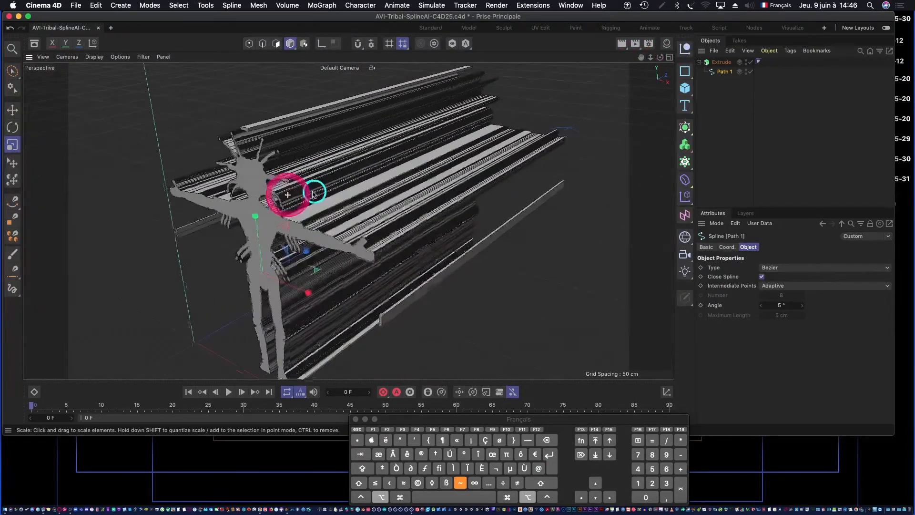
{"action": "mouse_move", "coordinate": [329, 195]}
{"action": "left_mouse_down", "text": "alt"}
{"action": "mouse_move", "coordinate": [316, 209]}
{"action": "mouse_move", "coordinate": [326, 199]}
{"action": "left_mouse_up", "text": "alt"}
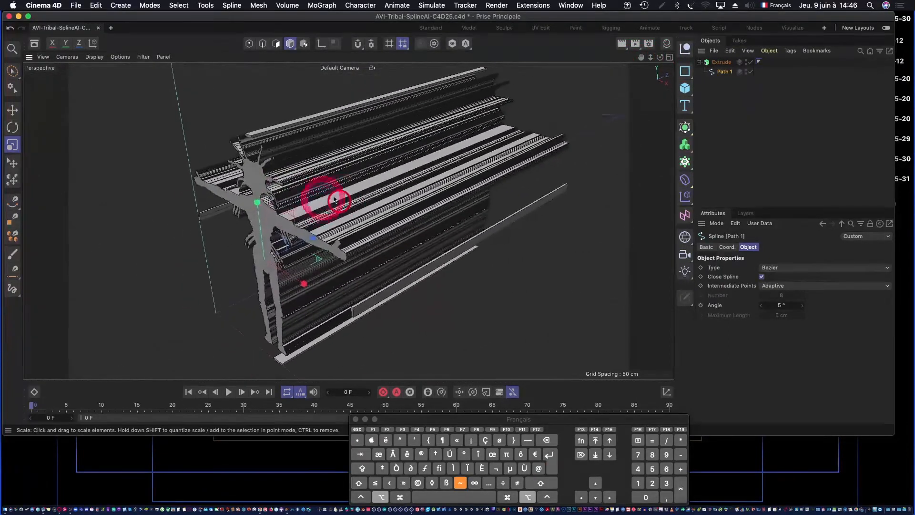
{"action": "left_click", "coordinate": [719, 63]}
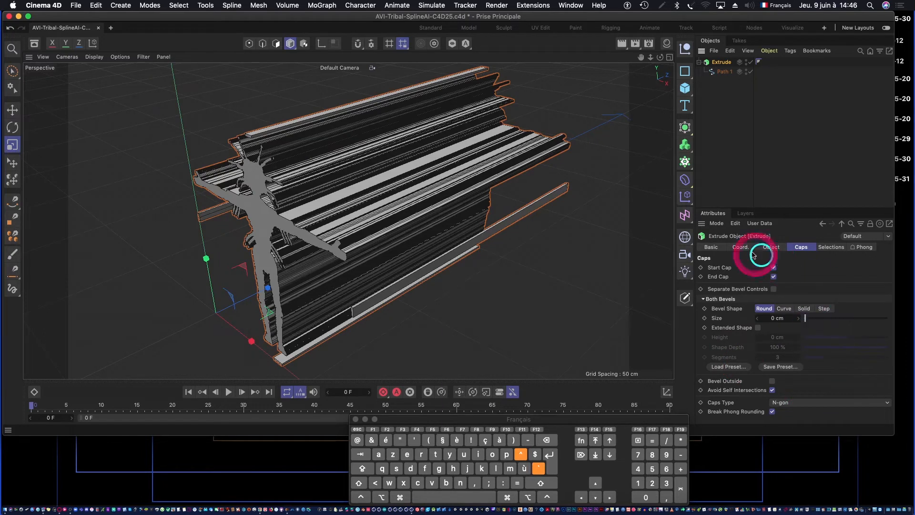
{"action": "left_click", "coordinate": [768, 247]}
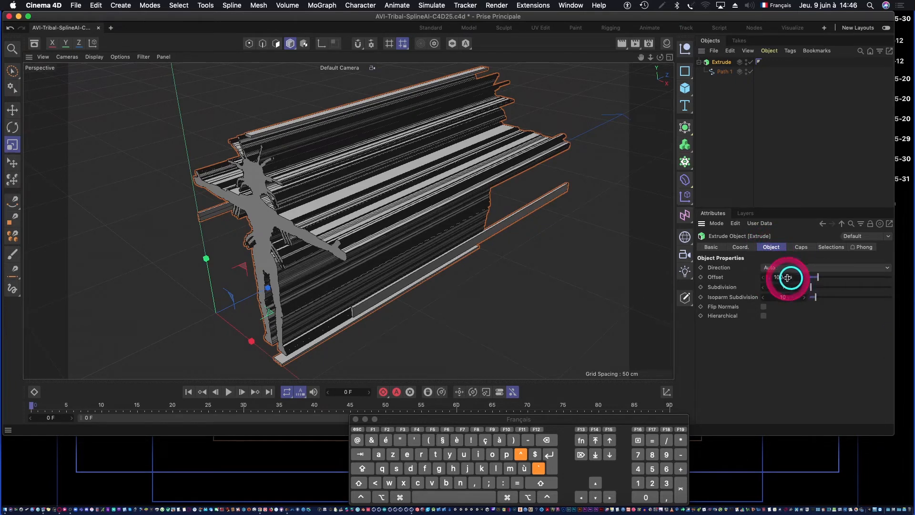
{"action": "mouse_move", "coordinate": [819, 277]}
{"action": "left_mouse_down"}
{"action": "mouse_move", "coordinate": [843, 282]}
{"action": "mouse_move", "coordinate": [819, 278]}
{"action": "left_mouse_up"}
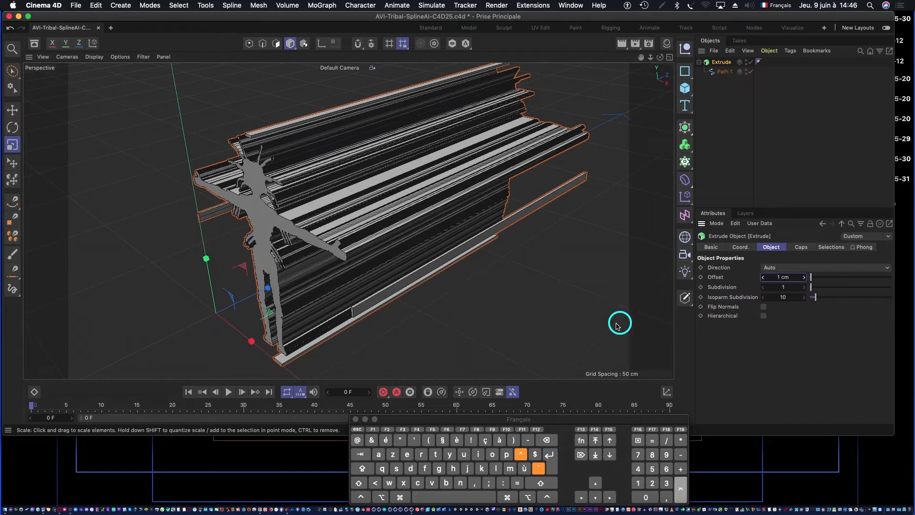
{"action": "left_click", "coordinate": [782, 274]}
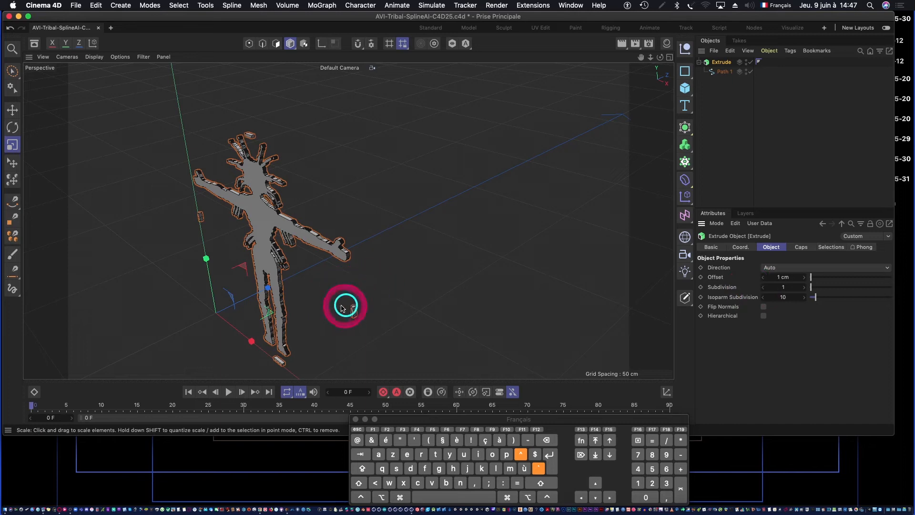
Step: Switch the viewport display to Gouraud Shading and examine the extruded character from closer
{"action": "right_click_drag", "start_coordinate": [262, 231], "coordinate": [292, 227], "text": "alt"}
{"action": "left_click_drag", "start_coordinate": [261, 231], "coordinate": [282, 198], "text": "alt"}
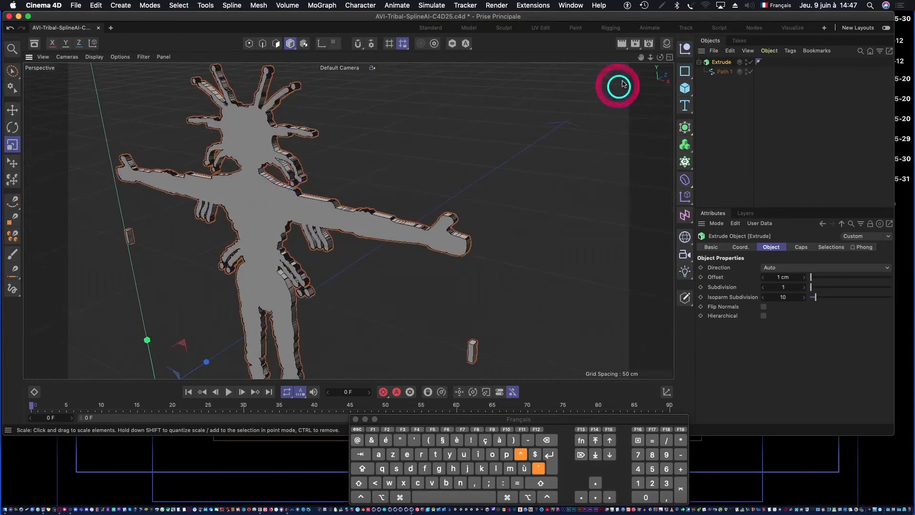
{"action": "mouse_move", "coordinate": [643, 60]}
{"action": "left_mouse_down"}
{"action": "mouse_move", "coordinate": [658, 67]}
{"action": "mouse_move", "coordinate": [643, 60]}
{"action": "left_mouse_up"}
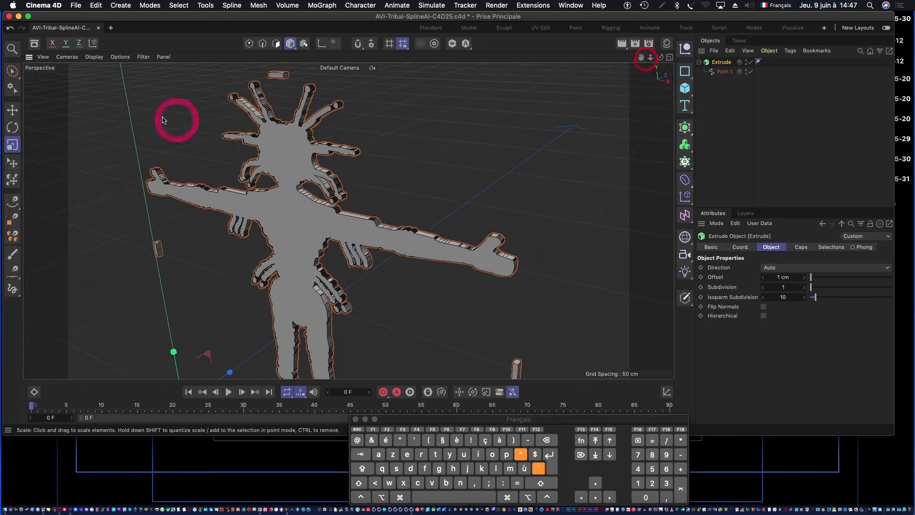
{"action": "left_click", "coordinate": [93, 56]}
{"action": "left_click", "coordinate": [116, 71]}
{"action": "right_click_drag", "start_coordinate": [280, 196], "coordinate": [310, 194], "text": "alt"}
{"action": "left_click_drag", "start_coordinate": [310, 194], "coordinate": [229, 187], "text": "alt"}
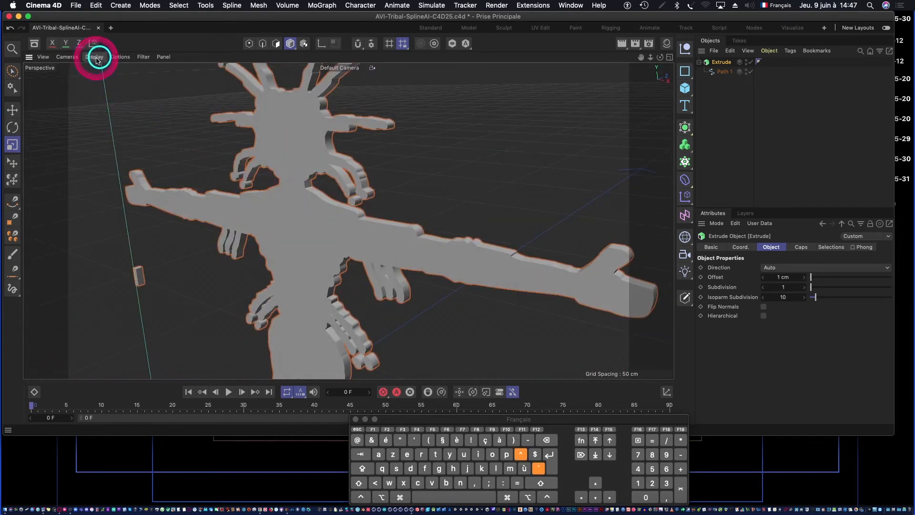
Step: Switch the viewport display to Gouraud Shading (Lines) and examine the extruded edges along the arm
{"action": "left_click", "coordinate": [96, 57]}
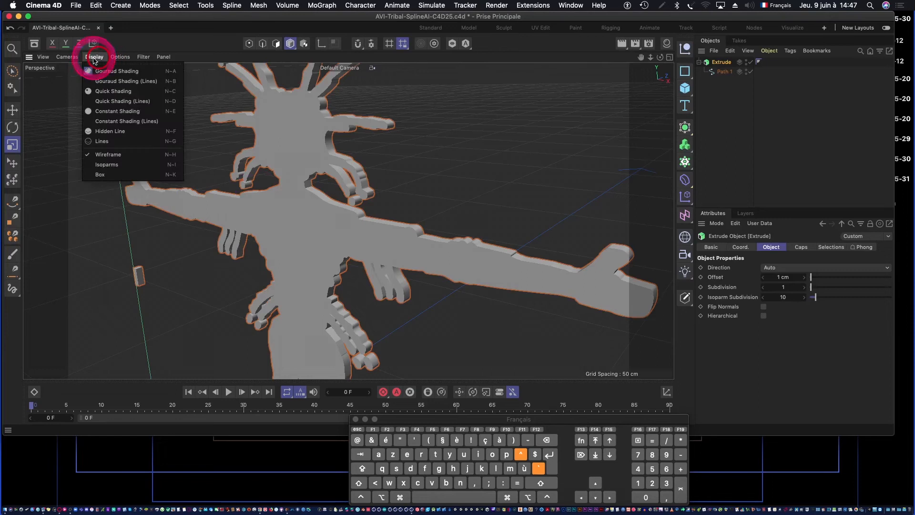
{"action": "left_click", "coordinate": [143, 82]}
{"action": "left_click_drag", "start_coordinate": [375, 233], "coordinate": [356, 249], "text": "alt"}
{"action": "right_click_drag", "start_coordinate": [431, 272], "coordinate": [474, 262], "text": "alt"}
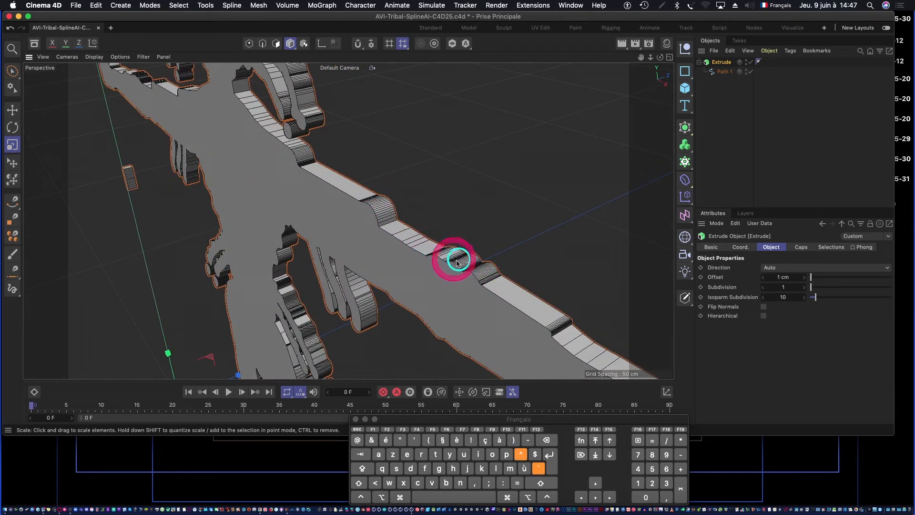
{"action": "right_click_drag", "start_coordinate": [272, 127], "coordinate": [267, 167], "text": "alt"}
{"action": "left_click_drag", "start_coordinate": [267, 166], "coordinate": [229, 163], "text": "alt"}
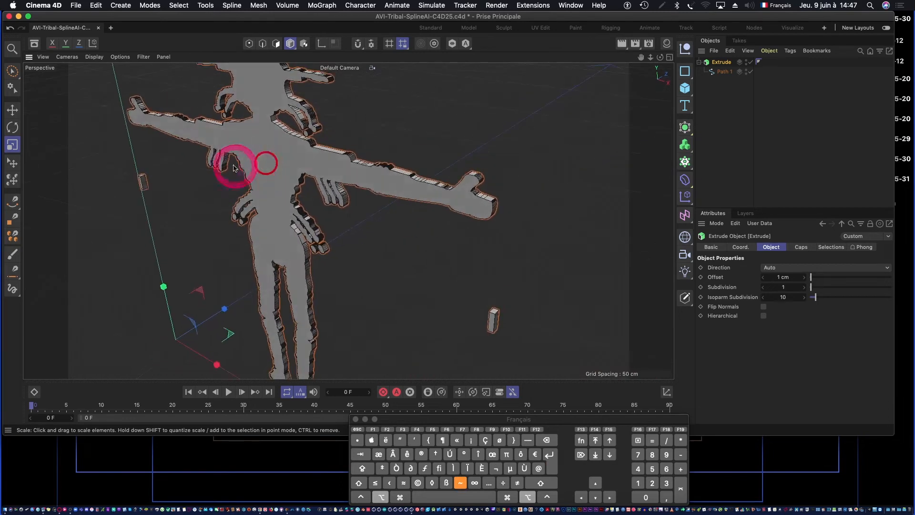
Step: Switch the viewport display to Quick Shading (Lines) with the whole character in view
{"action": "left_click", "coordinate": [95, 56]}
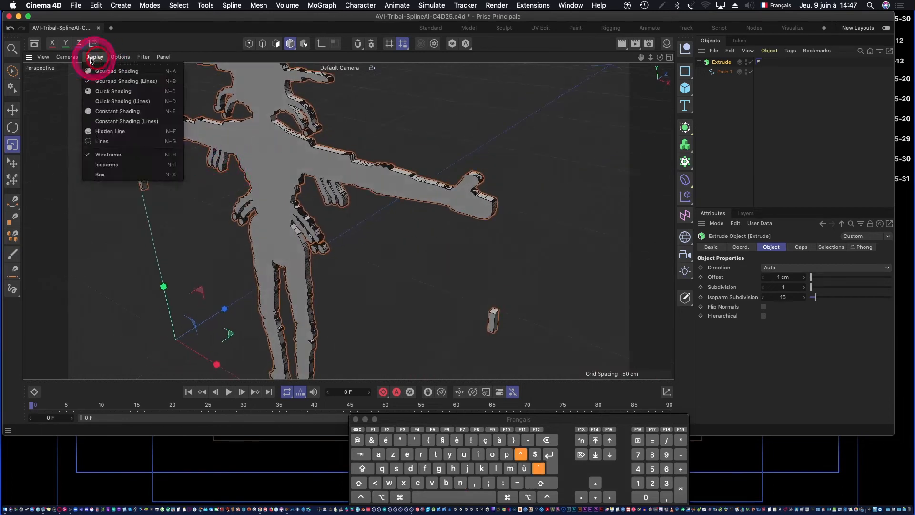
{"action": "left_click", "coordinate": [118, 102]}
{"action": "scroll", "coordinate": [286, 153], "scroll_direction": "down", "scroll_amount": 4}
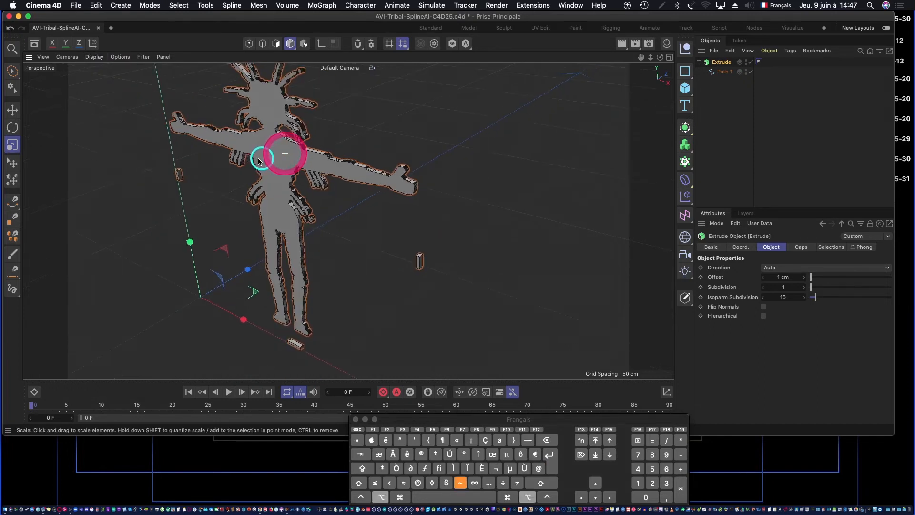
Step: Set the adaptive intermediate points Angle of the Path 1 spline to 23° to reduce the edge divisions
{"action": "left_click_drag", "start_coordinate": [642, 57], "coordinate": [646, 97]}
{"action": "right_click_drag", "start_coordinate": [270, 182], "coordinate": [325, 177], "text": "alt"}
{"action": "left_click_drag", "start_coordinate": [380, 183], "coordinate": [364, 198], "text": "alt"}
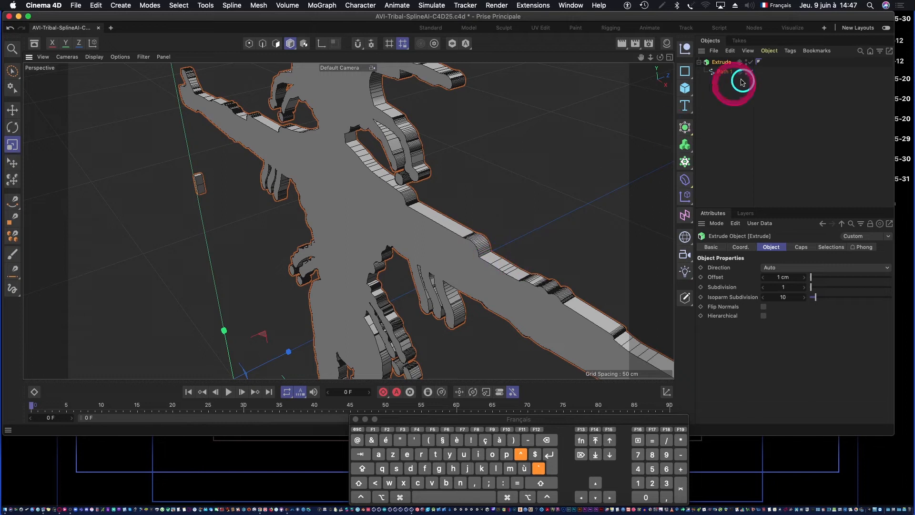
{"action": "left_click", "coordinate": [723, 63]}
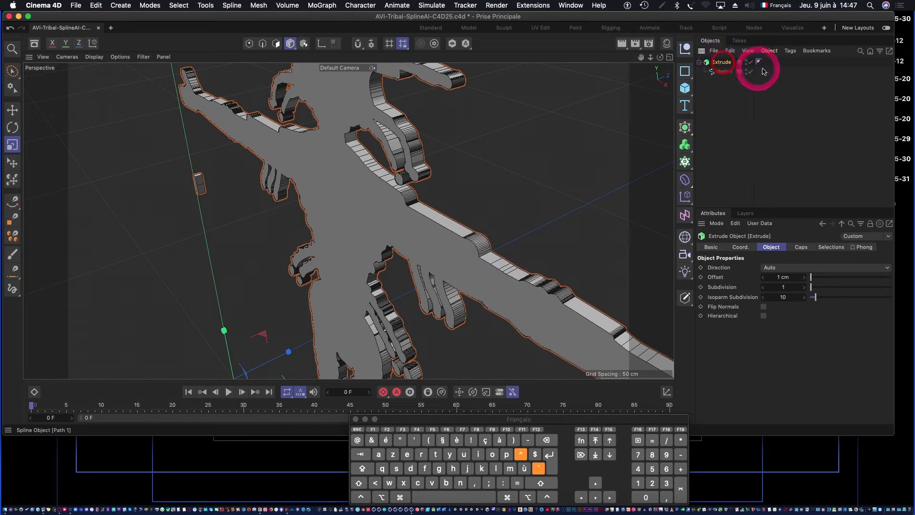
{"action": "left_click", "coordinate": [723, 73]}
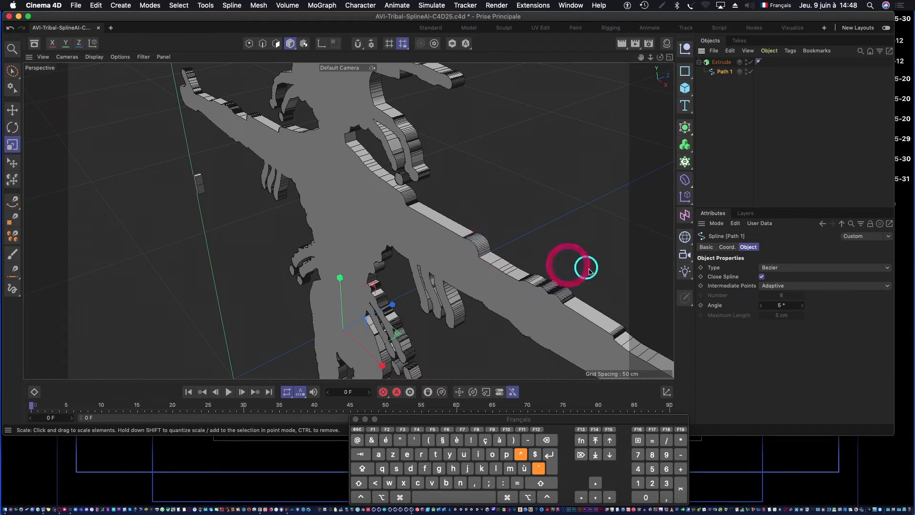
{"action": "left_click", "coordinate": [803, 307]}
{"action": "left_click_drag", "start_coordinate": [803, 307], "coordinate": [814, 309]}
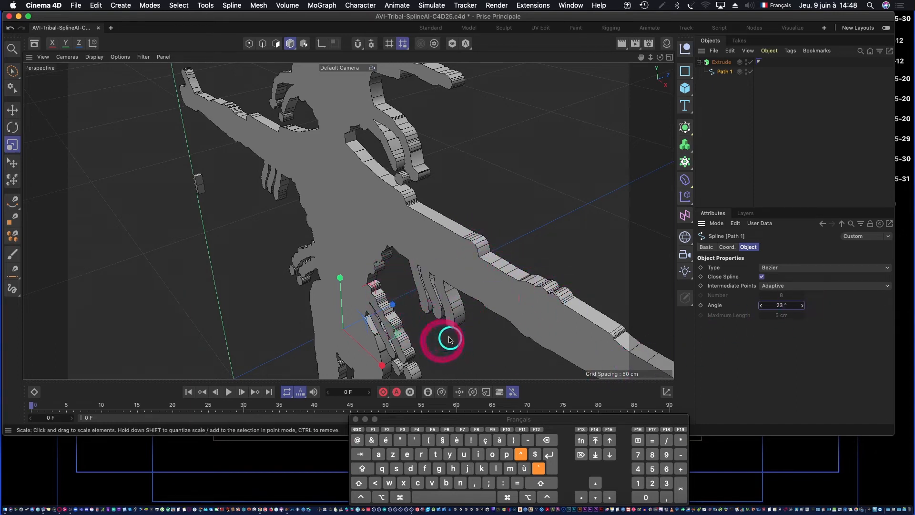
{"action": "mouse_move", "coordinate": [491, 267]}
{"action": "left_mouse_down", "text": "alt"}
{"action": "mouse_move", "coordinate": [472, 274]}
{"action": "mouse_move", "coordinate": [502, 276]}
{"action": "left_mouse_up", "text": "alt"}
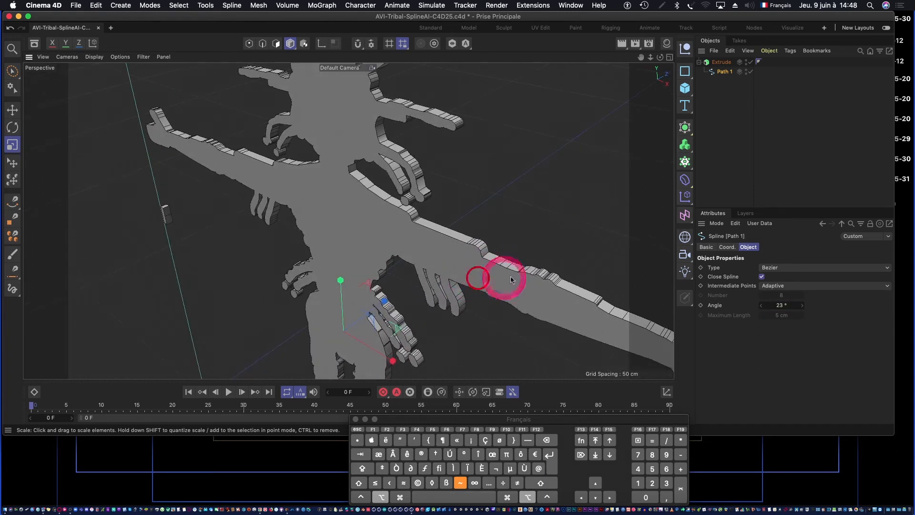
Step: Try the Triangles, Quadrangles and Regular Grid caps types on the Extrude object
{"action": "left_click", "coordinate": [722, 62]}
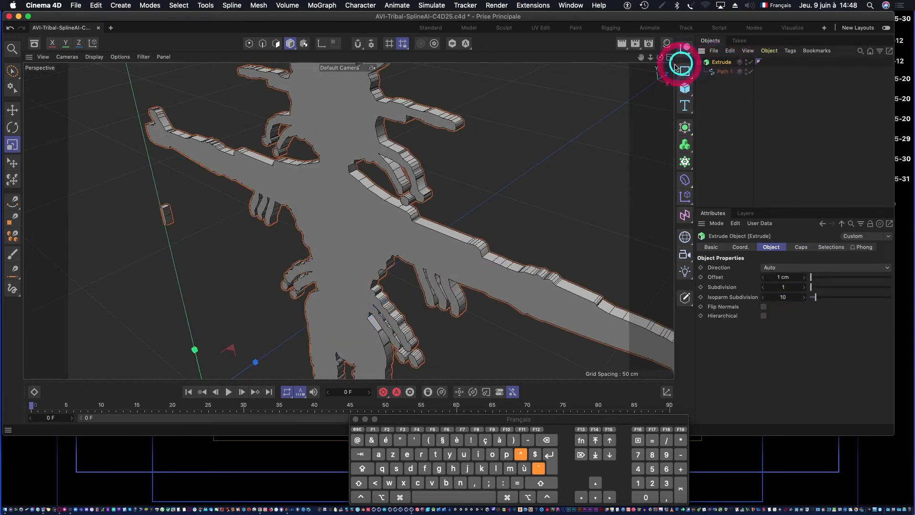
{"action": "left_click_drag", "start_coordinate": [641, 57], "coordinate": [600, 54]}
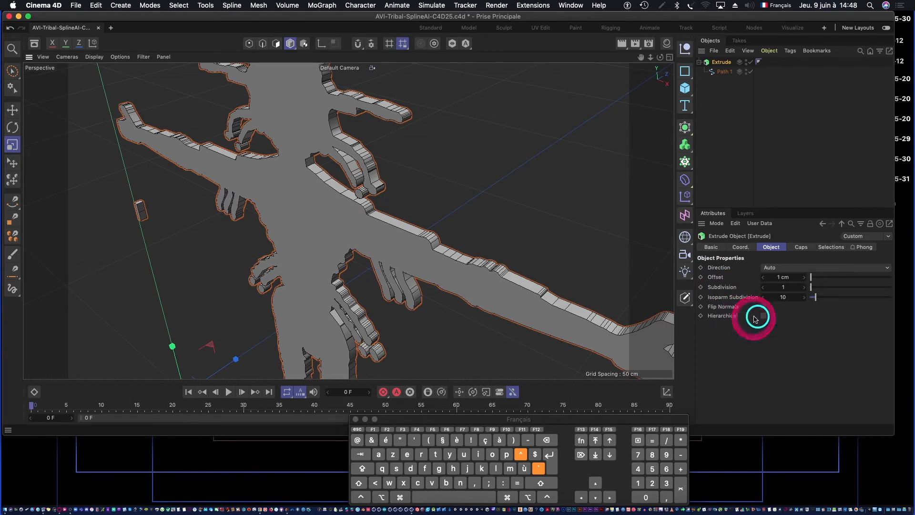
{"action": "left_click", "coordinate": [801, 248]}
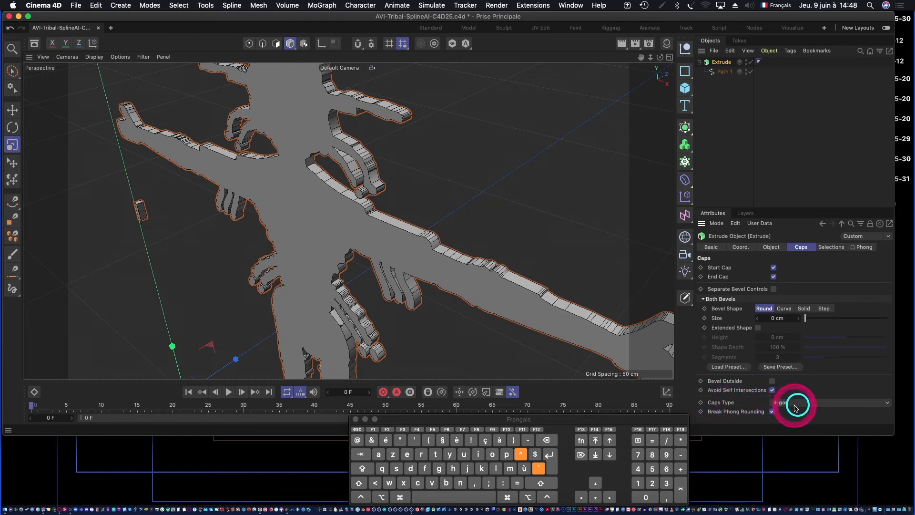
{"action": "left_click", "coordinate": [819, 407]}
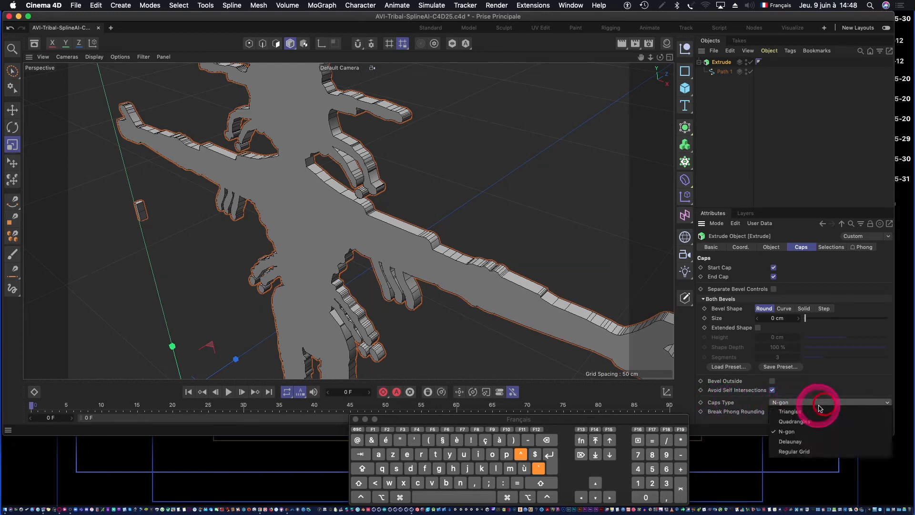
{"action": "left_click", "coordinate": [791, 412]}
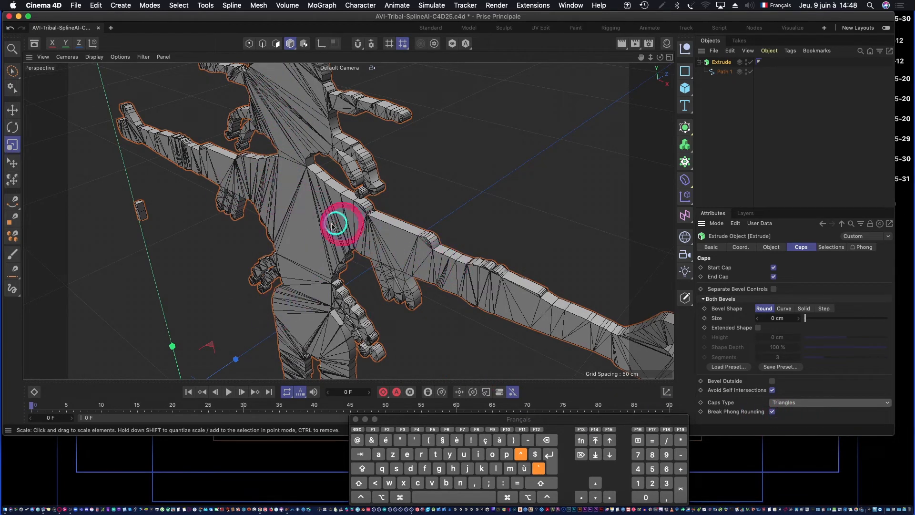
{"action": "left_click", "coordinate": [811, 405]}
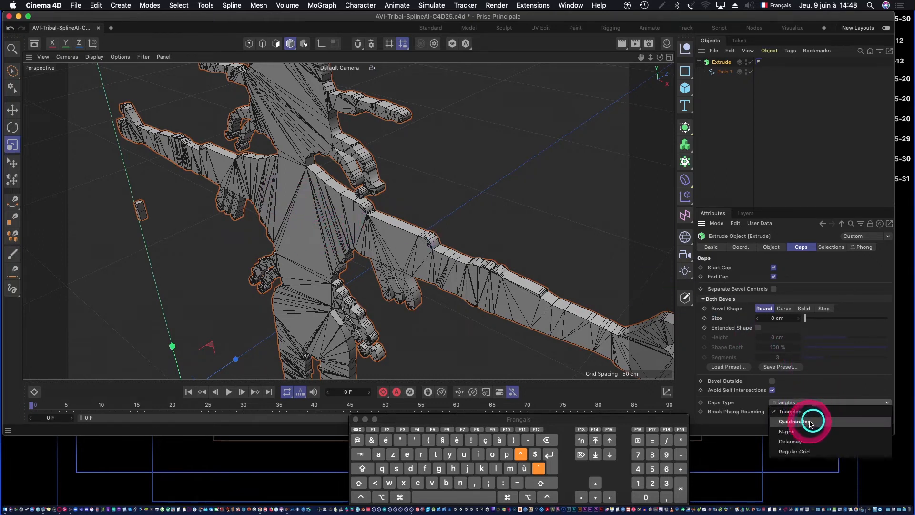
{"action": "left_click", "coordinate": [808, 422]}
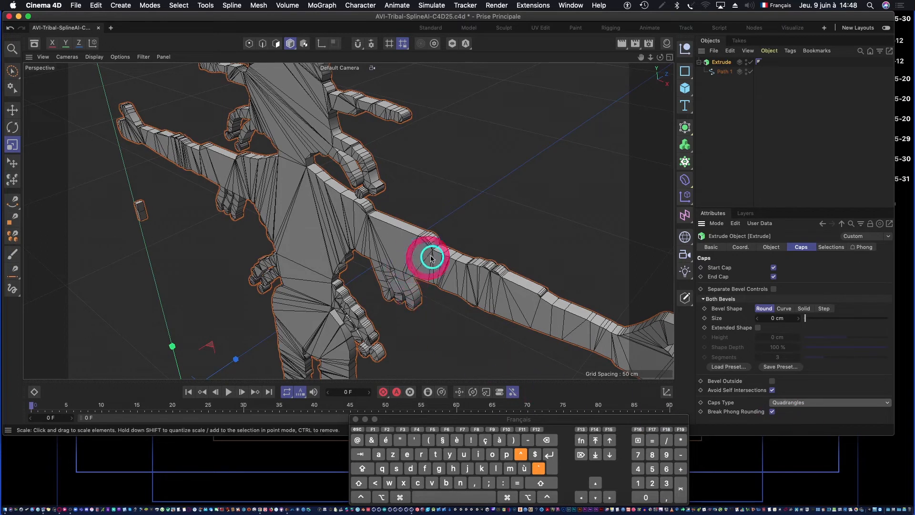
{"action": "left_click", "coordinate": [831, 404]}
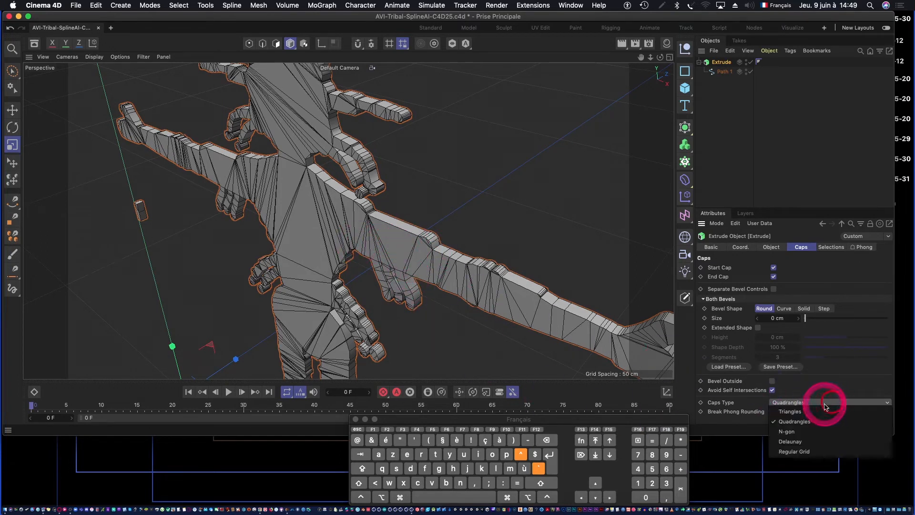
{"action": "left_click", "coordinate": [795, 452]}
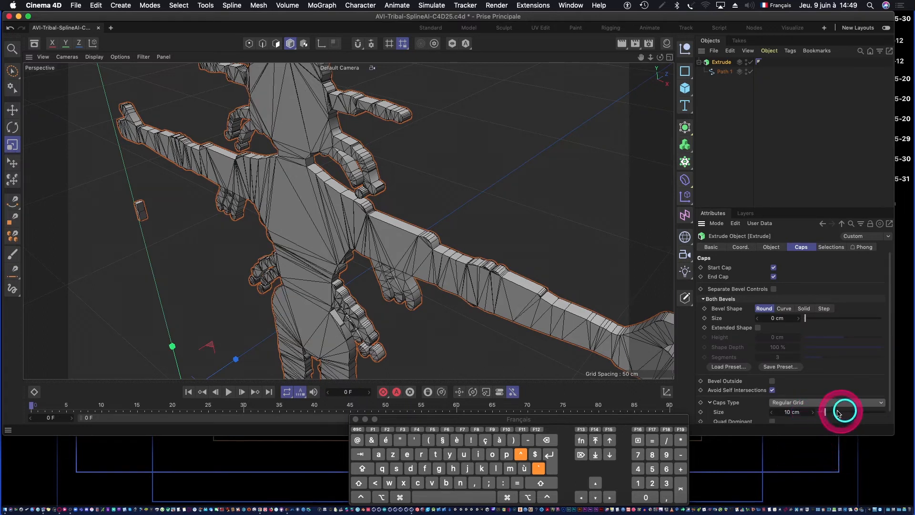
Step: Set the Extrude object's Caps Type to Delaunay and examine the mesh around the shoulder
{"action": "left_click", "coordinate": [814, 406]}
{"action": "left_click", "coordinate": [792, 435]}
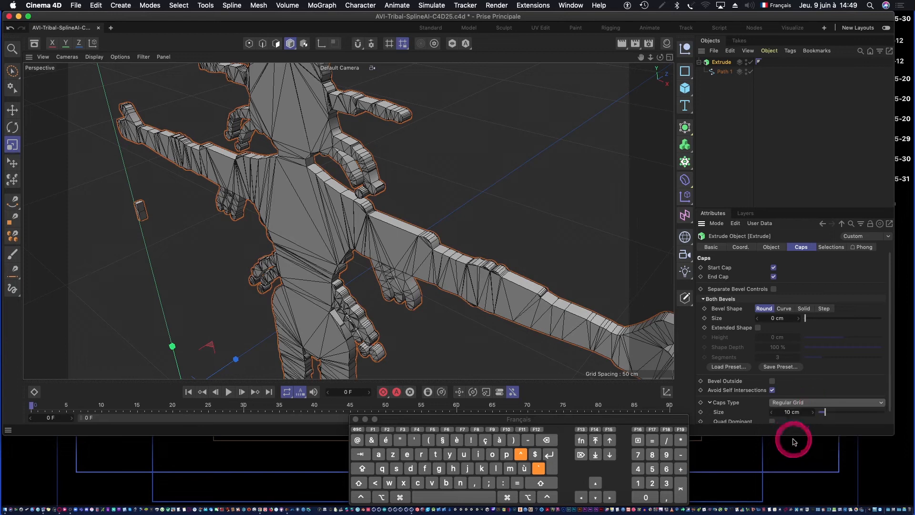
{"action": "right_click_drag", "start_coordinate": [319, 225], "coordinate": [395, 215], "text": "alt"}
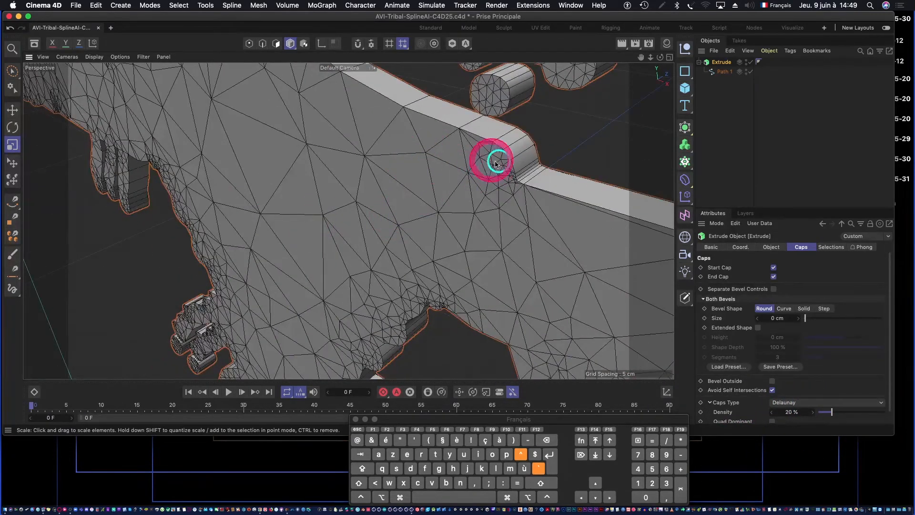
{"action": "mouse_move", "coordinate": [515, 184]}
{"action": "right_mouse_down", "text": "alt"}
{"action": "mouse_move", "coordinate": [507, 180]}
{"action": "mouse_move", "coordinate": [537, 180]}
{"action": "mouse_move", "coordinate": [524, 181]}
{"action": "right_mouse_up", "text": "alt"}
Step: Enable Quad Dominant for the Delaunay caps and check the topology on the torso and arms
{"action": "left_click_drag", "start_coordinate": [891, 402], "coordinate": [725, 408]}
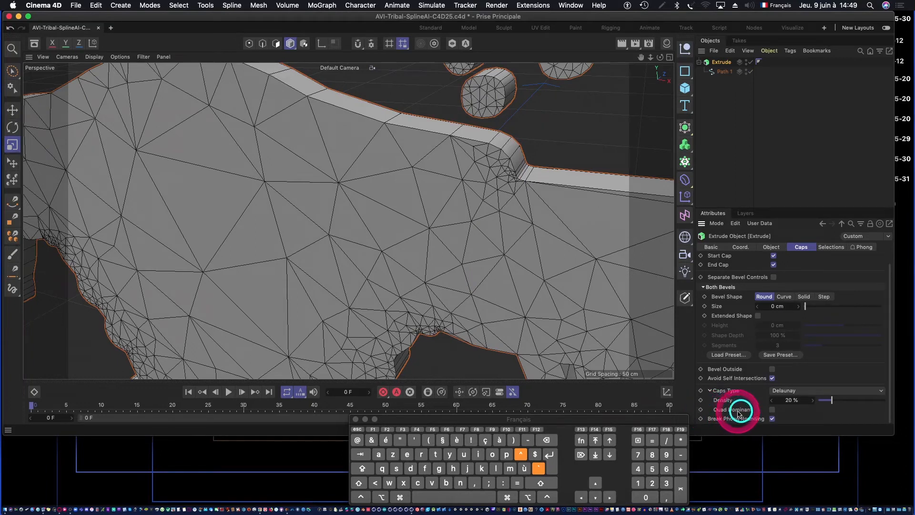
{"action": "left_click", "coordinate": [772, 410]}
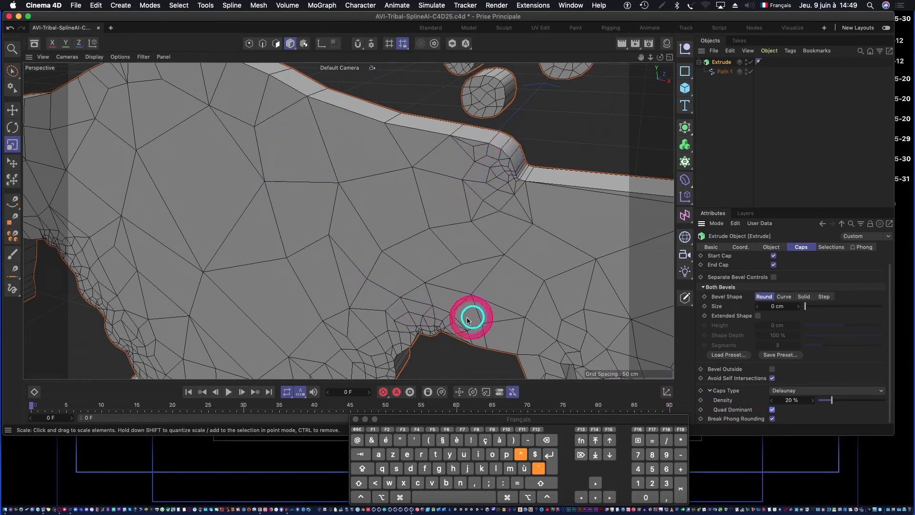
{"action": "right_click_drag", "start_coordinate": [455, 232], "coordinate": [419, 242], "text": "alt"}
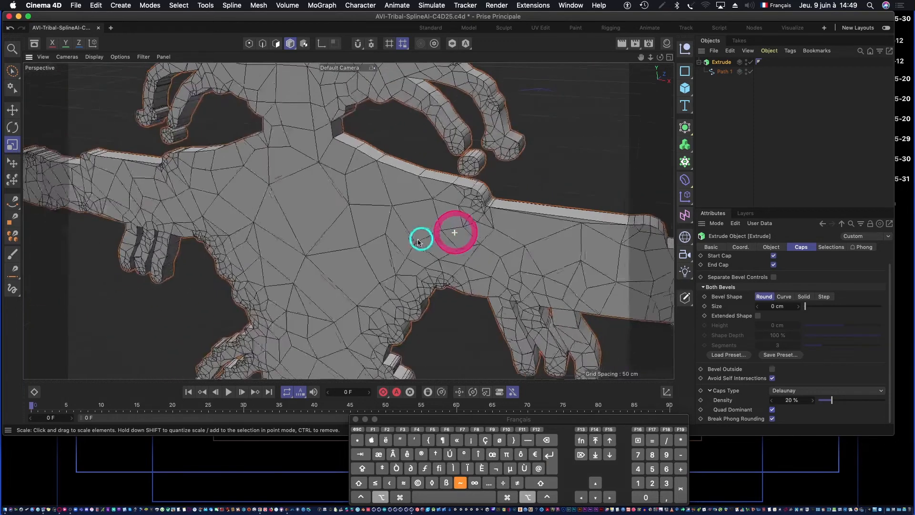
{"action": "left_click_drag", "start_coordinate": [452, 241], "coordinate": [417, 240], "text": "alt"}
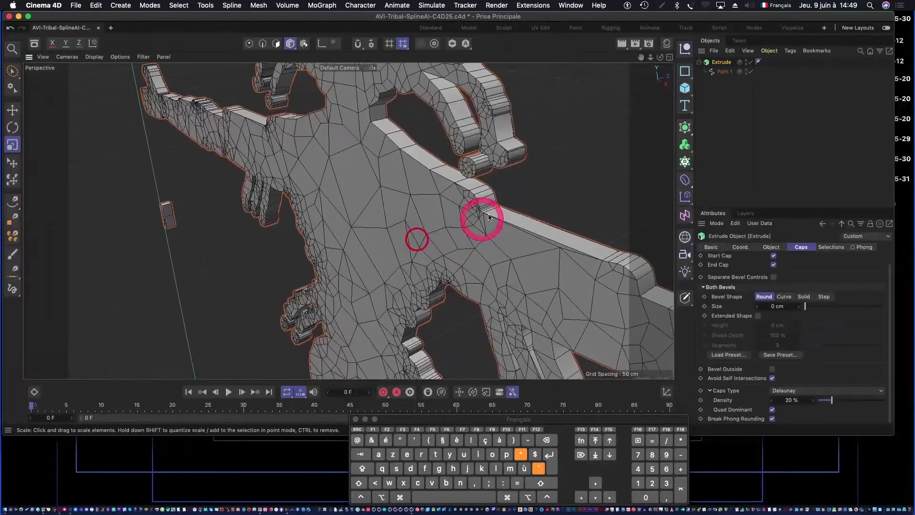
{"action": "left_click_drag", "start_coordinate": [661, 70], "coordinate": [470, 260]}
{"action": "left_click_drag", "start_coordinate": [453, 294], "coordinate": [475, 294], "text": "alt"}
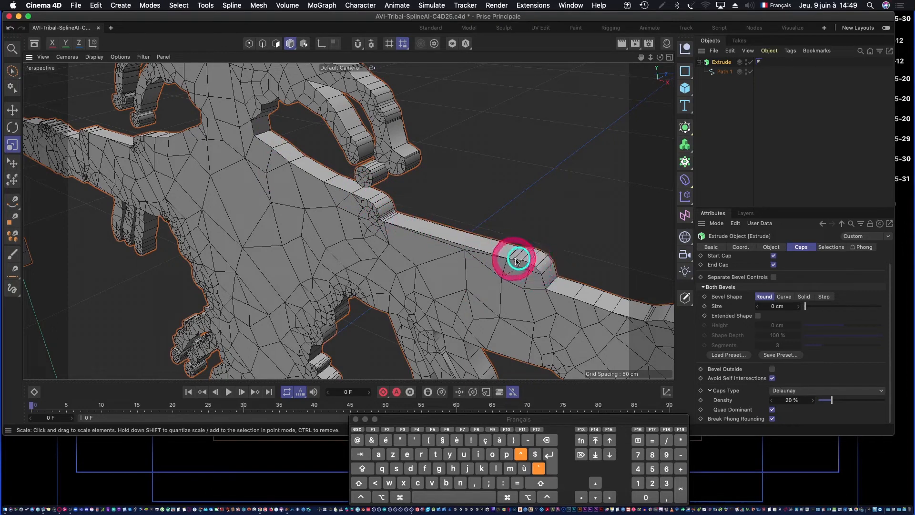
Step: Set the Path 1 spline's Angle to 25° and review the mesh across the whole character
{"action": "left_click", "coordinate": [726, 72]}
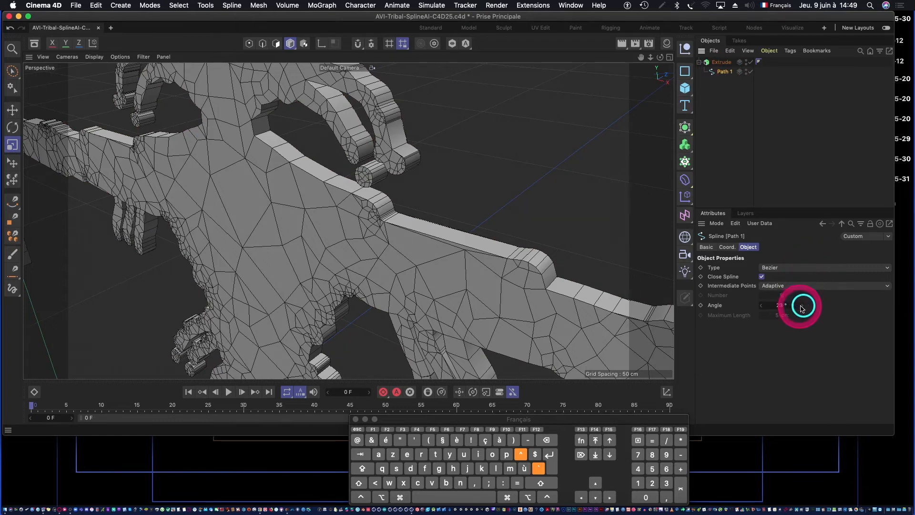
{"action": "left_click_drag", "start_coordinate": [803, 309], "coordinate": [786, 317]}
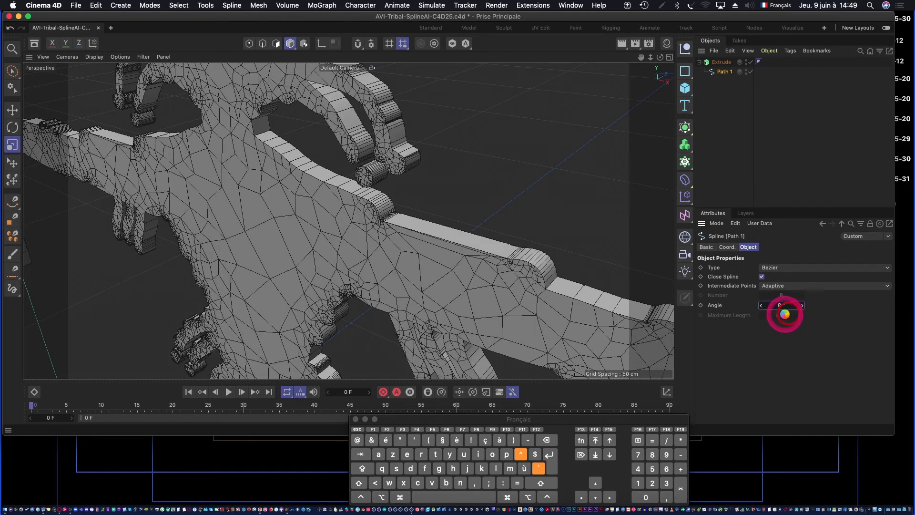
{"action": "mouse_move", "coordinate": [794, 310]}
{"action": "left_mouse_down"}
{"action": "mouse_move", "coordinate": [834, 301]}
{"action": "mouse_move", "coordinate": [805, 312]}
{"action": "left_mouse_up"}
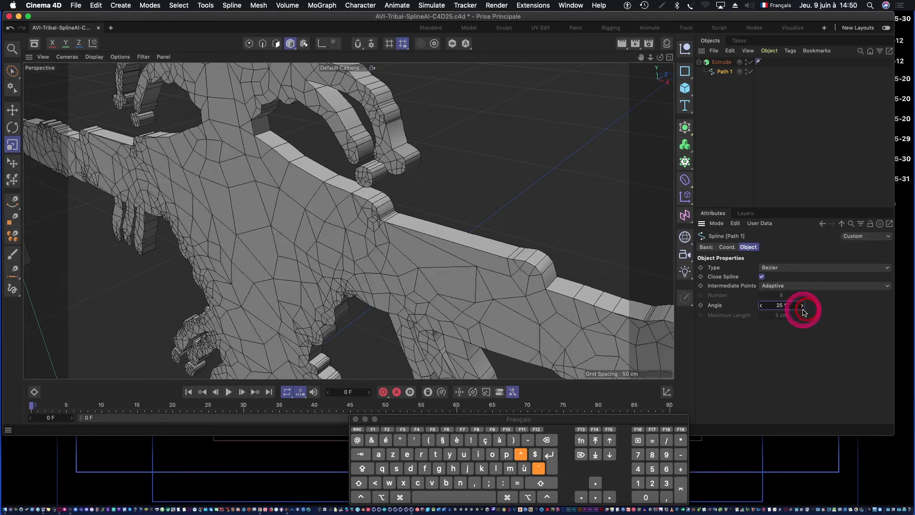
{"action": "left_click", "coordinate": [596, 325]}
{"action": "left_click_drag", "start_coordinate": [462, 231], "coordinate": [457, 187], "text": "alt"}
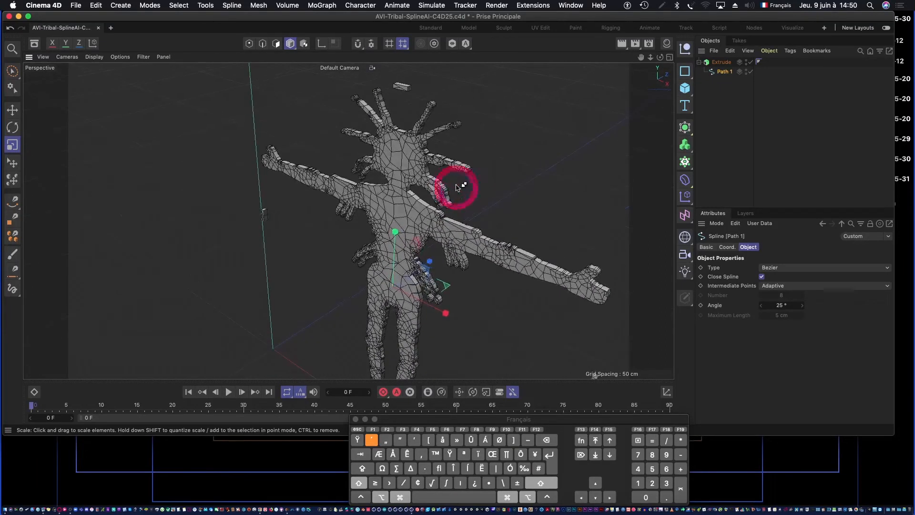
{"action": "left_click_drag", "start_coordinate": [640, 58], "coordinate": [570, 54]}
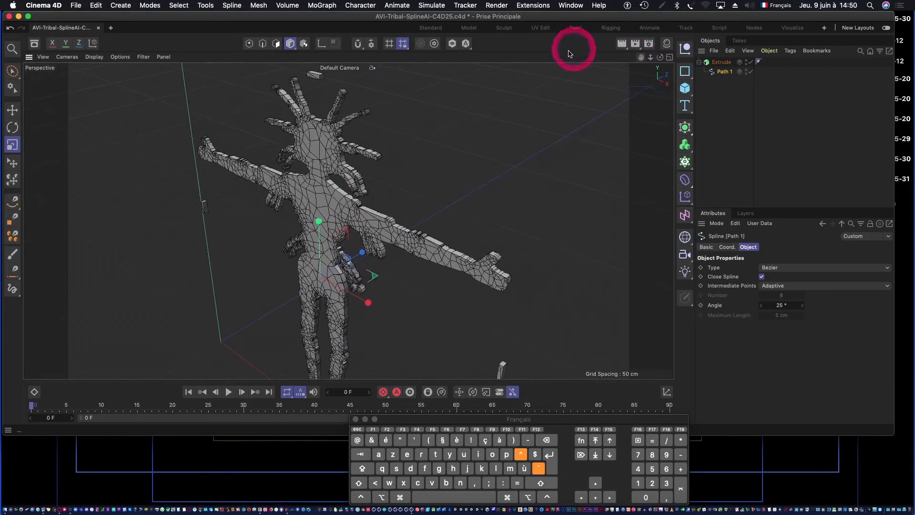
{"action": "right_click_drag", "start_coordinate": [333, 200], "coordinate": [343, 205], "text": "alt"}
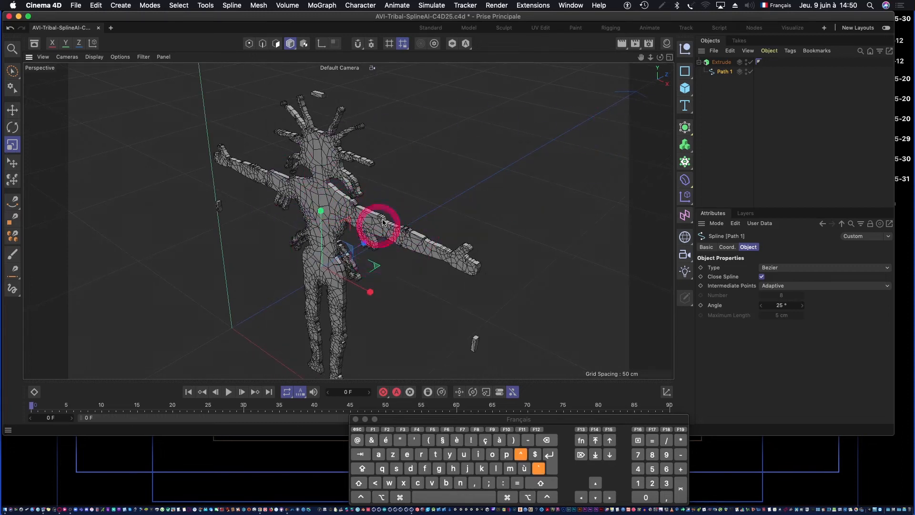
Step: Show the Material Manager and create a new default material
{"action": "left_click", "coordinate": [723, 63]}
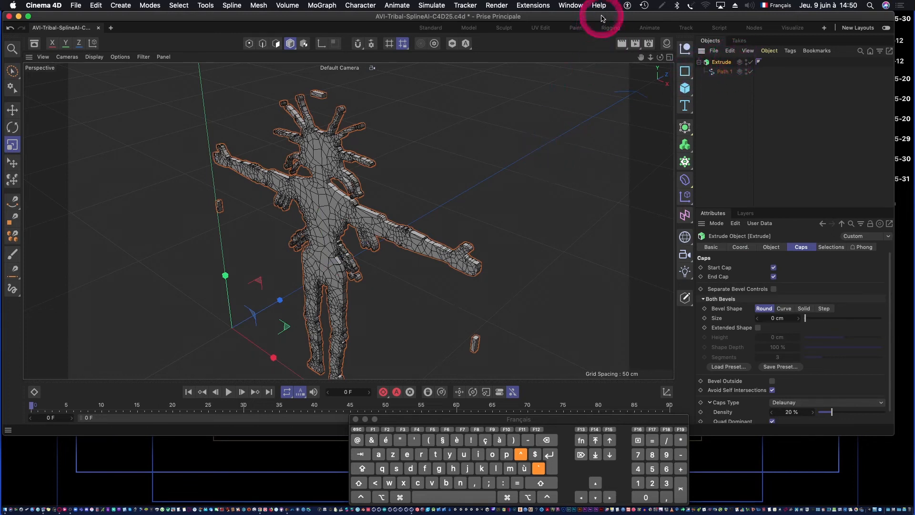
{"action": "left_click", "coordinate": [569, 7]}
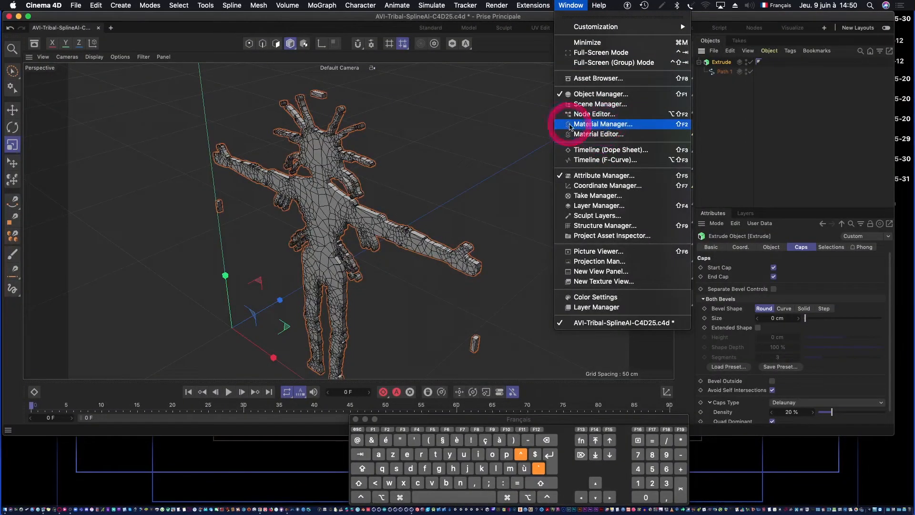
{"action": "left_click", "coordinate": [600, 125]}
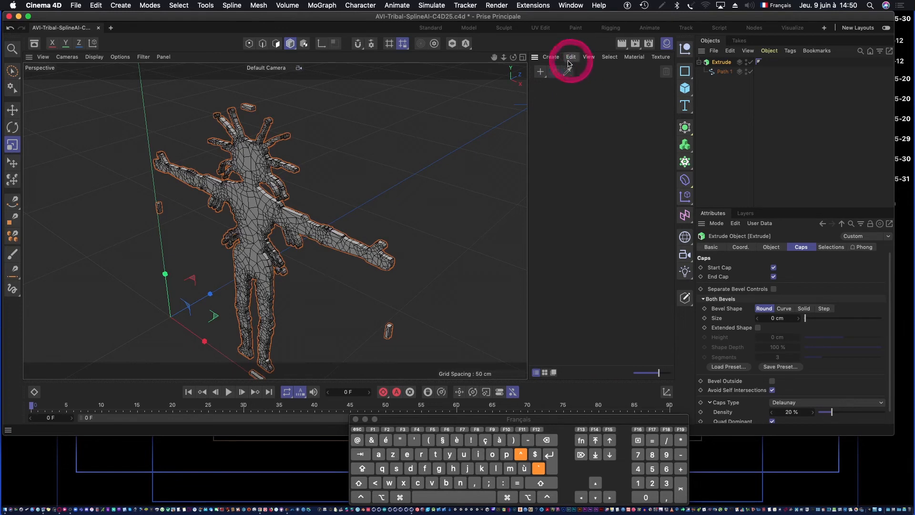
{"action": "left_click", "coordinate": [551, 58]}
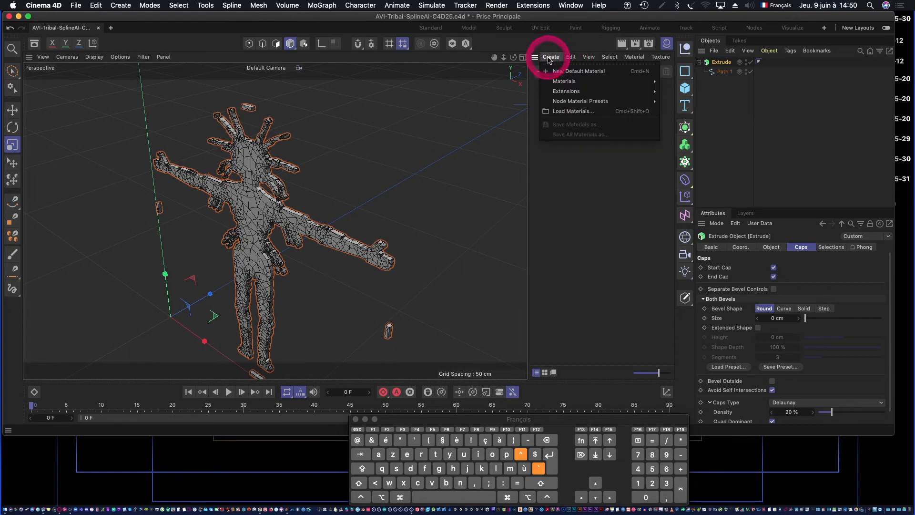
{"action": "left_click", "coordinate": [587, 73]}
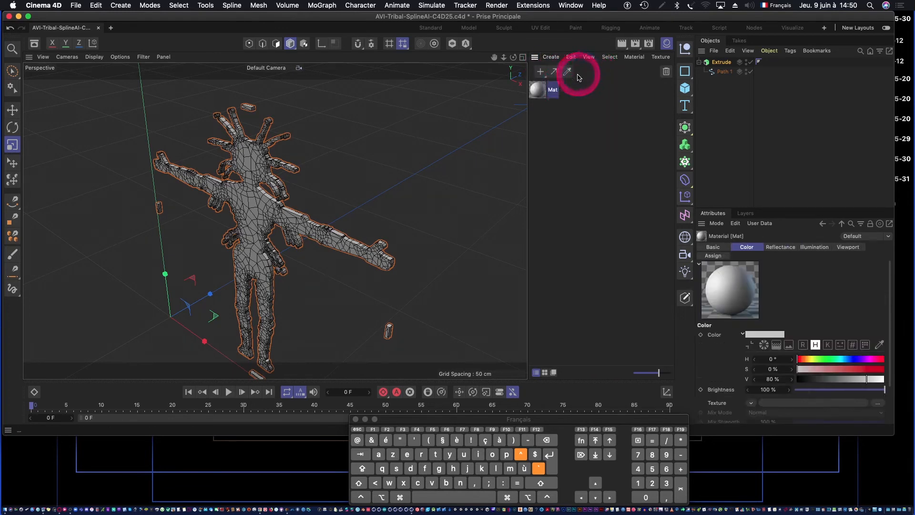
Step: Open the new material in the Material Editor and place the editor window over the viewport
{"action": "double_click", "coordinate": [539, 91]}
{"action": "left_click_drag", "start_coordinate": [613, 86], "coordinate": [348, 134]}
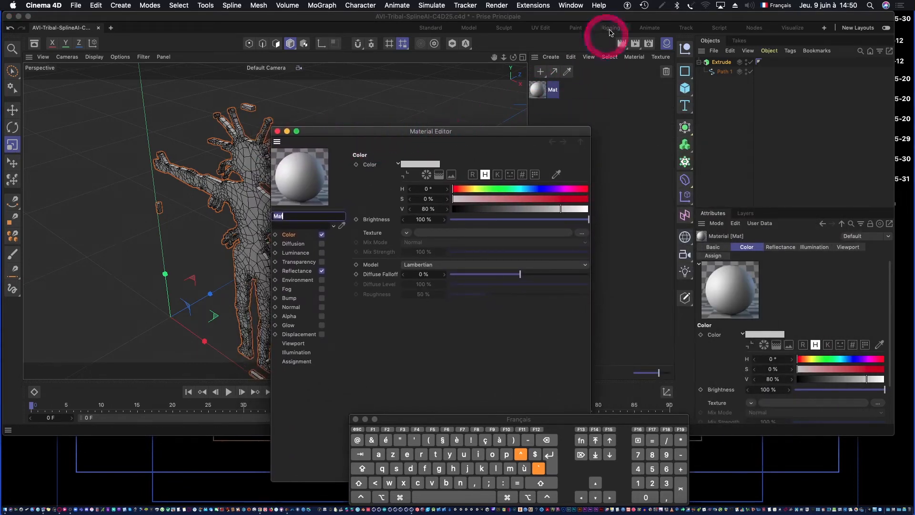
{"action": "left_click", "coordinate": [571, 6]}
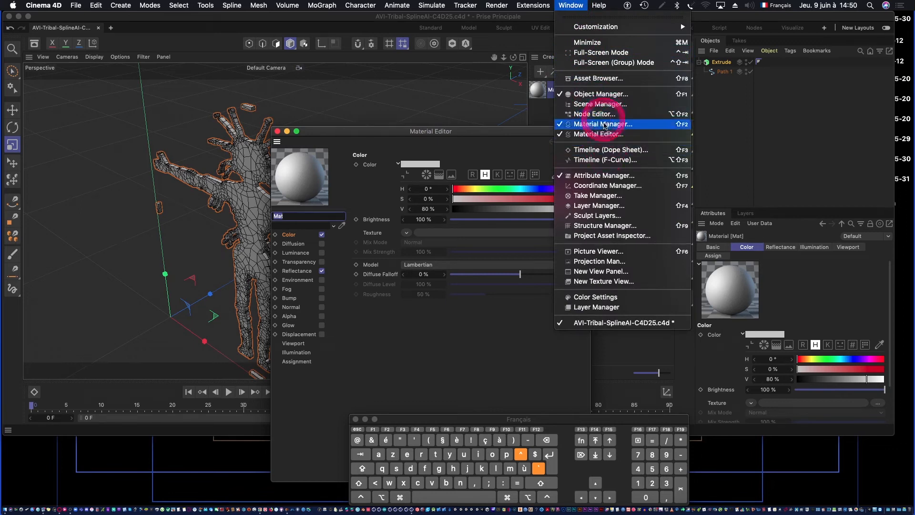
{"action": "left_click", "coordinate": [572, 6]}
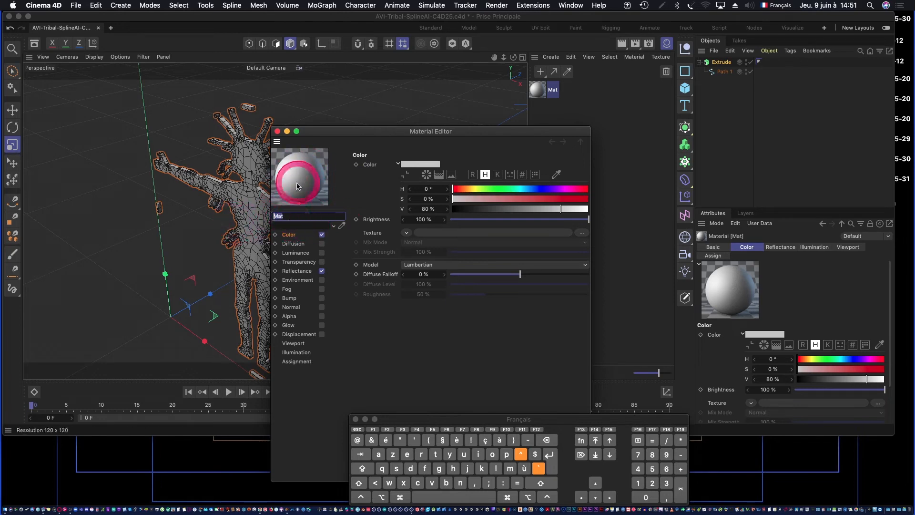
Step: Rename the new material as AVI-Tribal
{"action": "key", "text": "shift"}
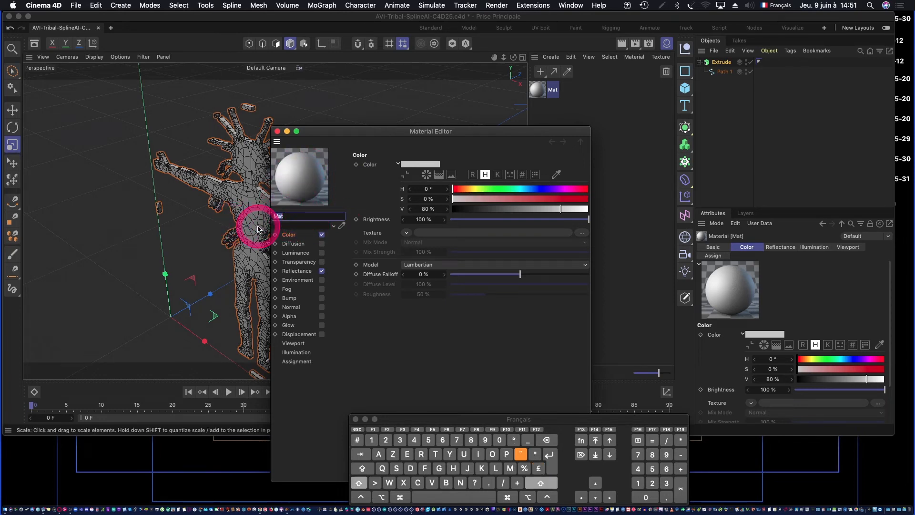
{"action": "type", "text": "I-Tribal"}
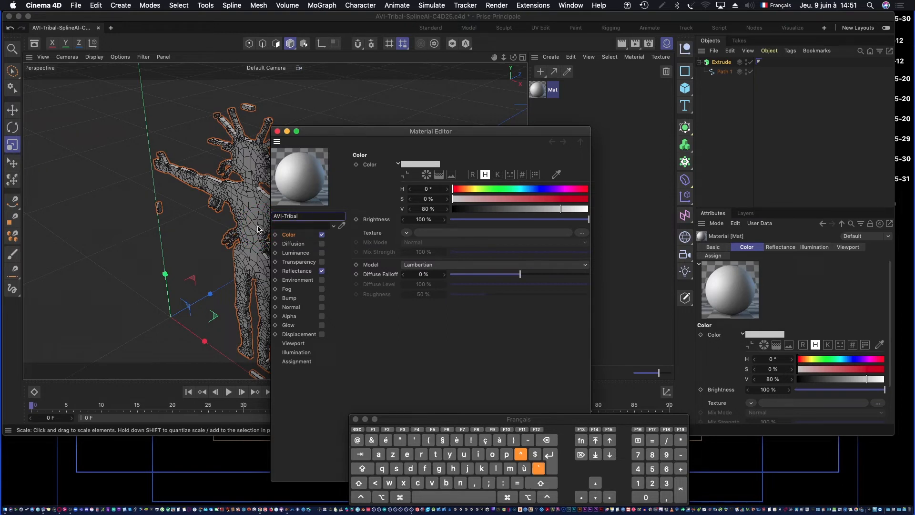
{"action": "key", "text": "Return"}
Step: Load AVI-Tribal-3-fdNoir.jpg as the texture of the material's Color channel and close the Material Editor
{"action": "left_click", "coordinate": [289, 235]}
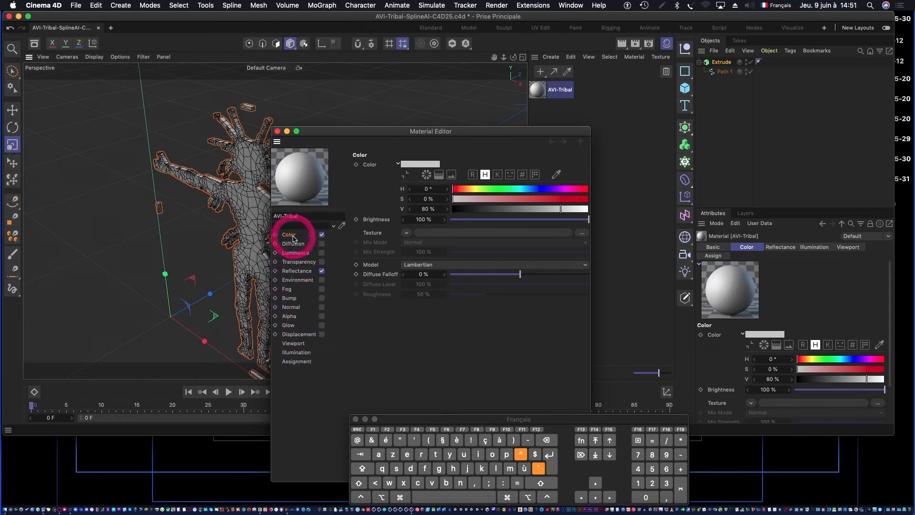
{"action": "left_click", "coordinate": [581, 235]}
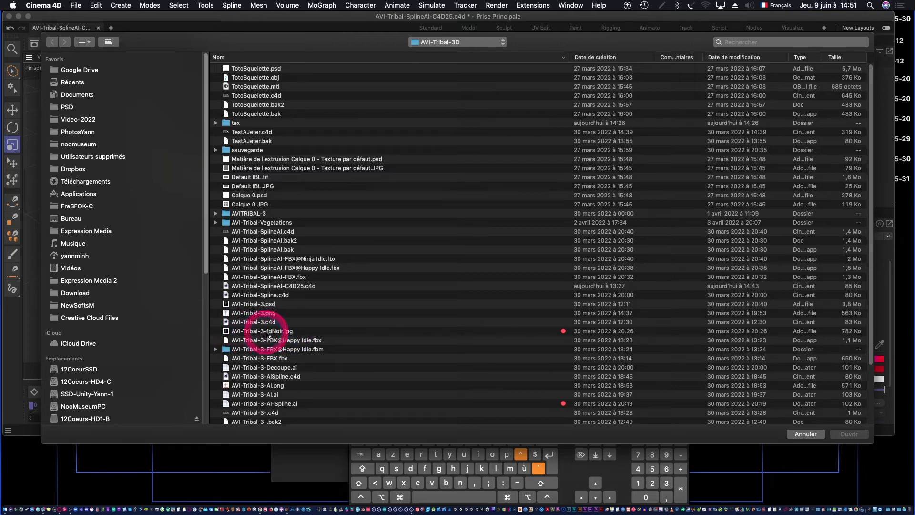
{"action": "left_click", "coordinate": [227, 334]}
{"action": "double_click", "coordinate": [228, 334]}
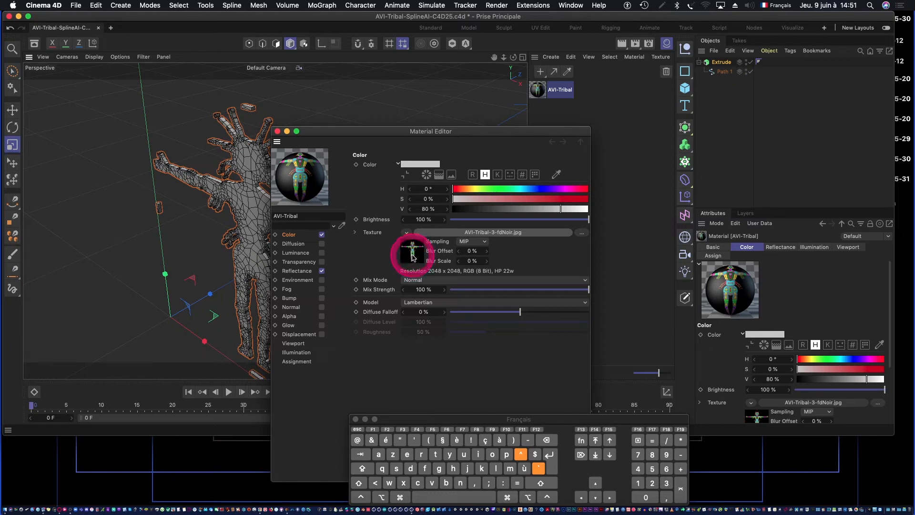
{"action": "left_click", "coordinate": [278, 132]}
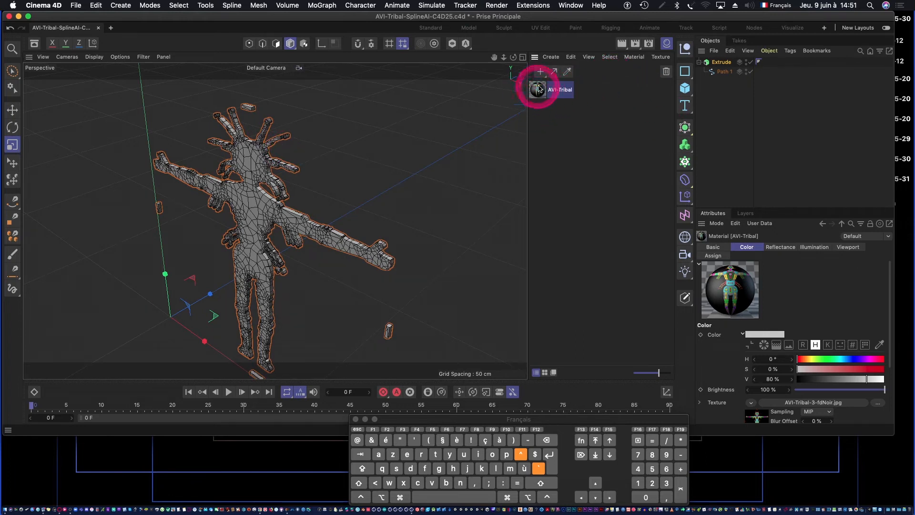
Step: Apply the AVI-Tribal material to the Extrude object and check how it wraps the character
{"action": "left_click_drag", "start_coordinate": [542, 95], "coordinate": [725, 66]}
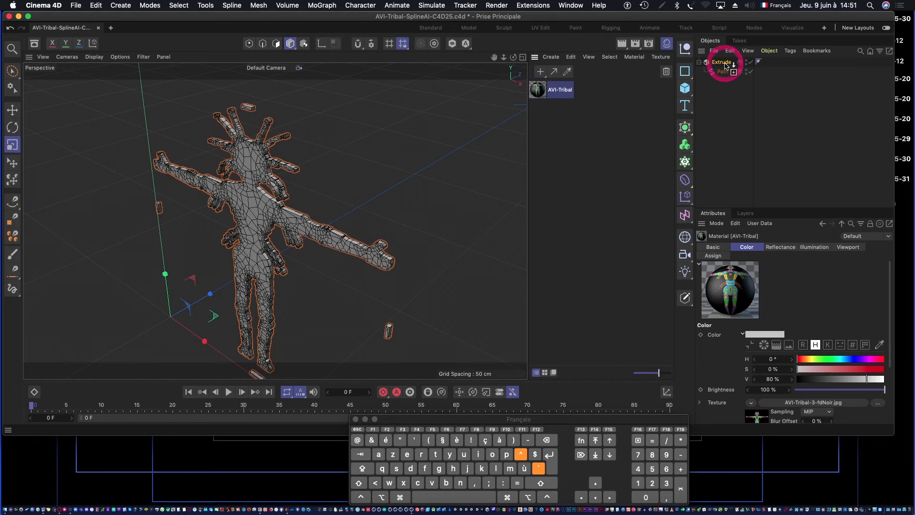
{"action": "left_click_drag", "start_coordinate": [726, 66], "coordinate": [725, 65]}
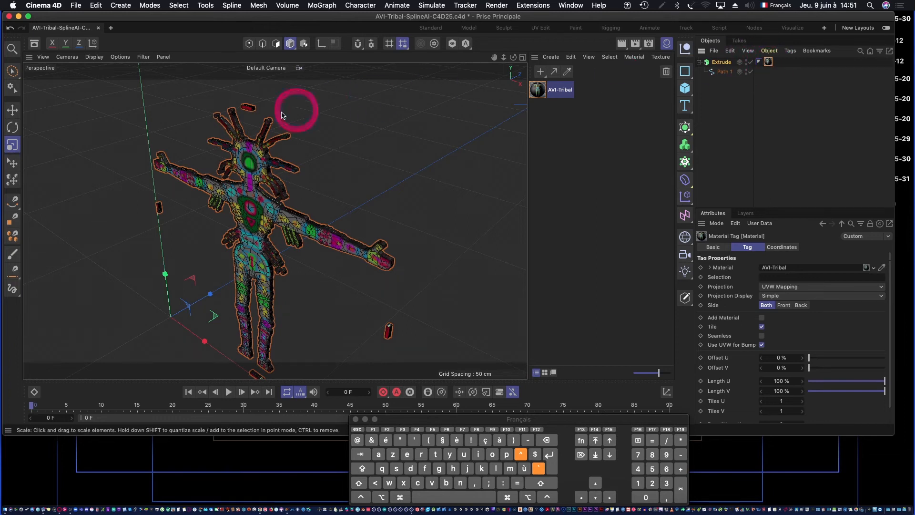
{"action": "mouse_move", "coordinate": [233, 231]}
{"action": "right_mouse_down", "text": "alt"}
{"action": "mouse_move", "coordinate": [321, 218]}
{"action": "mouse_move", "coordinate": [248, 234]}
{"action": "right_mouse_up", "text": "alt"}
{"action": "left_click_drag", "start_coordinate": [249, 234], "coordinate": [278, 217], "text": "alt"}
{"action": "right_click_drag", "start_coordinate": [278, 218], "coordinate": [273, 216], "text": "alt"}
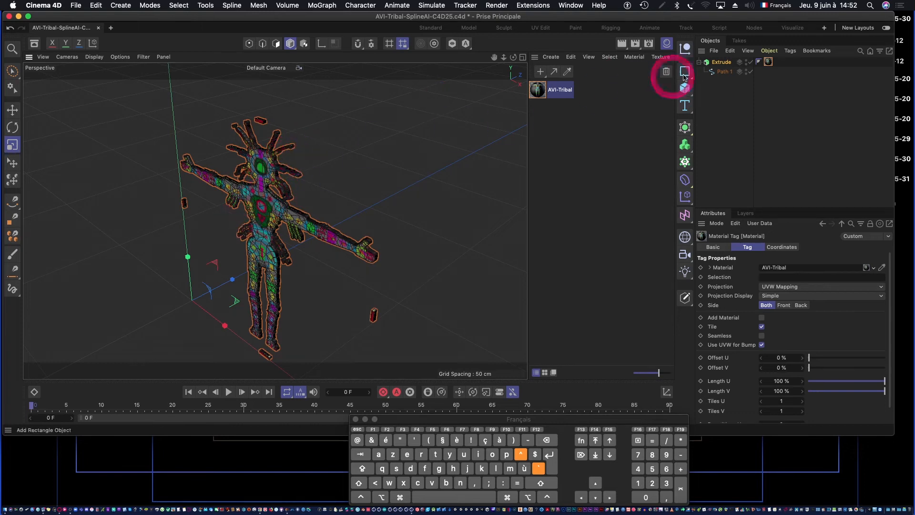
Step: Set the material tag's projection to Flat and inspect the texture on the character
{"action": "left_click", "coordinate": [840, 286]}
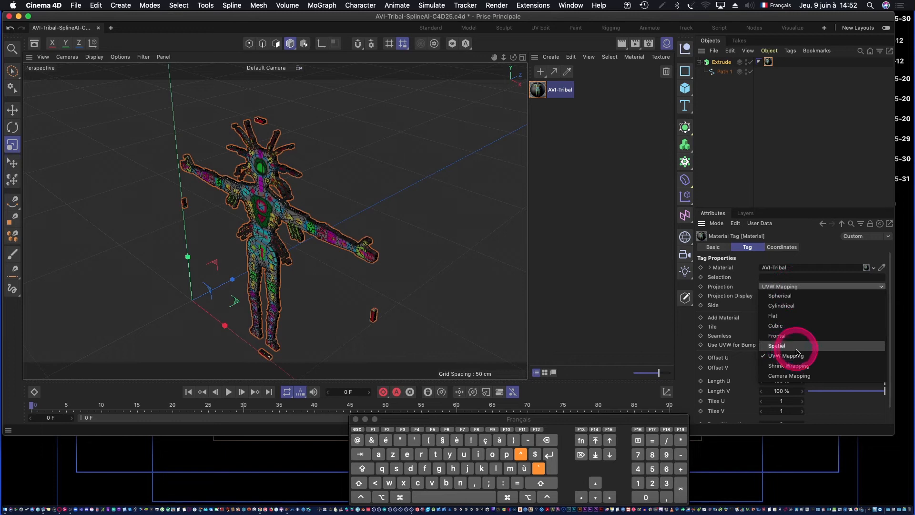
{"action": "left_click", "coordinate": [785, 317]}
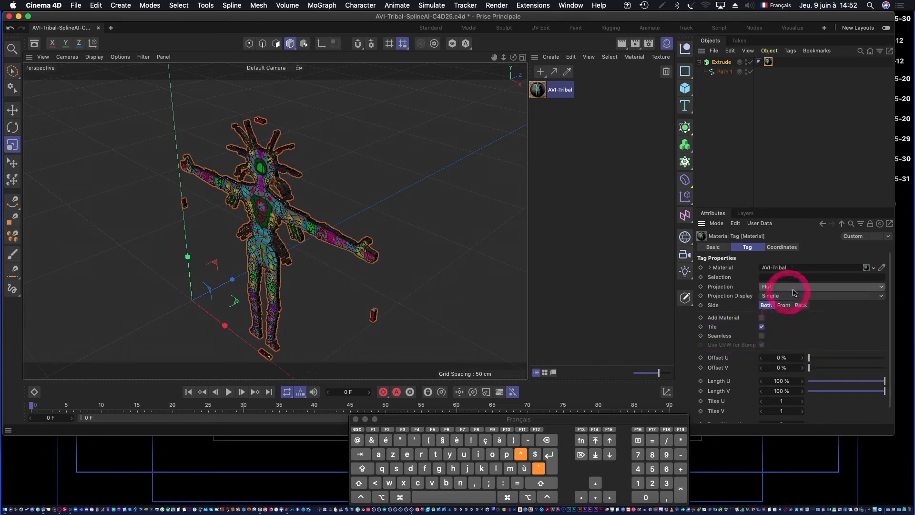
{"action": "right_click_drag", "start_coordinate": [260, 223], "coordinate": [292, 219], "text": "alt"}
{"action": "mouse_move", "coordinate": [292, 219]}
{"action": "left_mouse_down", "text": "alt"}
{"action": "mouse_move", "coordinate": [372, 241]}
{"action": "mouse_move", "coordinate": [437, 213]}
{"action": "mouse_move", "coordinate": [364, 261]}
{"action": "mouse_move", "coordinate": [278, 206]}
{"action": "mouse_move", "coordinate": [320, 151]}
{"action": "mouse_move", "coordinate": [374, 145]}
{"action": "mouse_move", "coordinate": [283, 225]}
{"action": "mouse_move", "coordinate": [280, 212]}
{"action": "mouse_move", "coordinate": [360, 177]}
{"action": "mouse_move", "coordinate": [296, 220]}
{"action": "left_mouse_up", "text": "alt"}
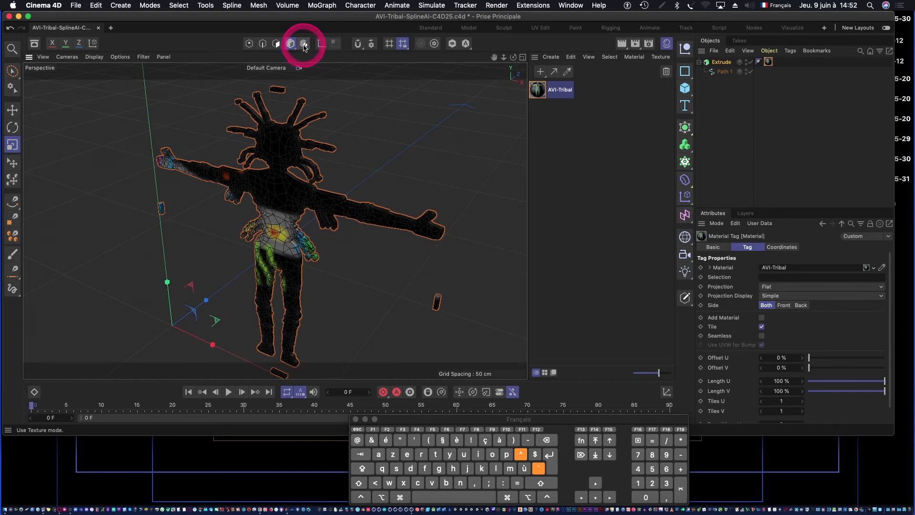
Step: Try to scale and place the flat texture projection over the character by hand in Texture mode
{"action": "left_click", "coordinate": [306, 44]}
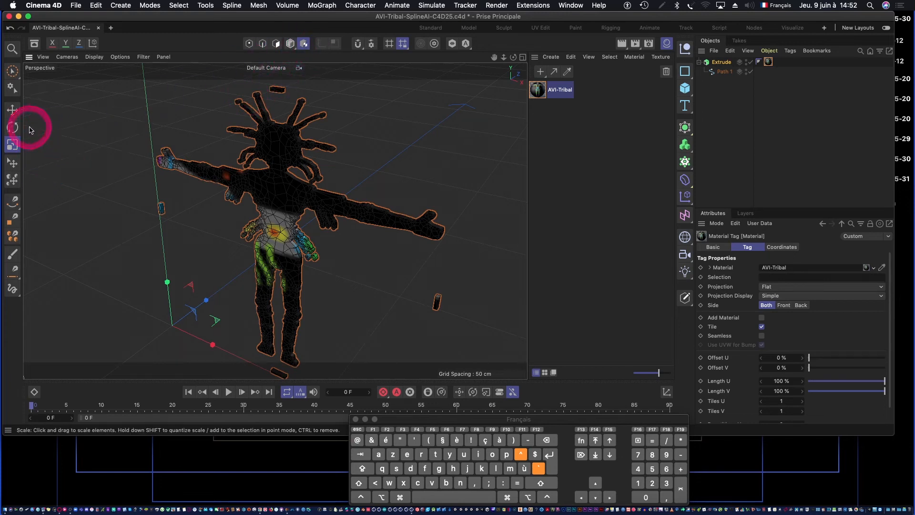
{"action": "left_click", "coordinate": [11, 145]}
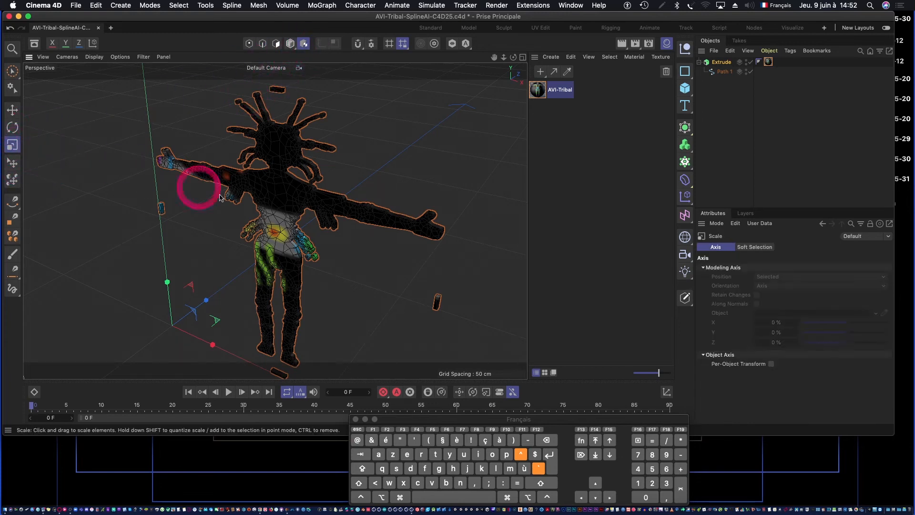
{"action": "left_click_drag", "start_coordinate": [339, 221], "coordinate": [275, 246]}
{"action": "left_click", "coordinate": [13, 110]}
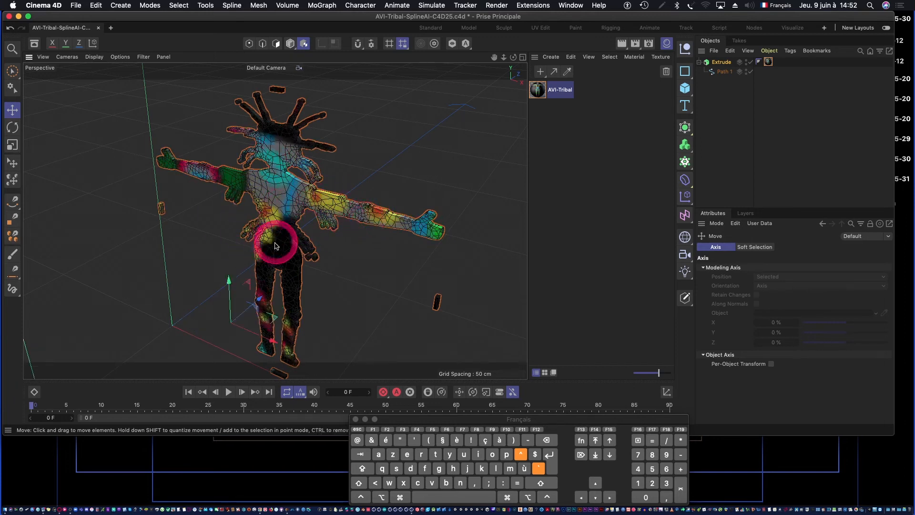
Step: Fit the material tag's texture to the Extrude object with sub-objects included, and set the projection to UVW Mapping
{"action": "left_click", "coordinate": [721, 62]}
{"action": "left_click", "coordinate": [769, 62]}
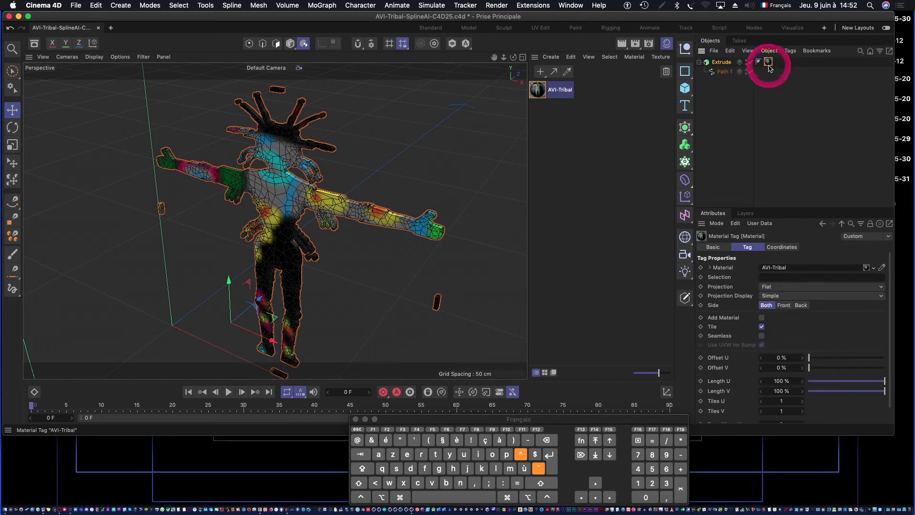
{"action": "left_click", "coordinate": [770, 51]}
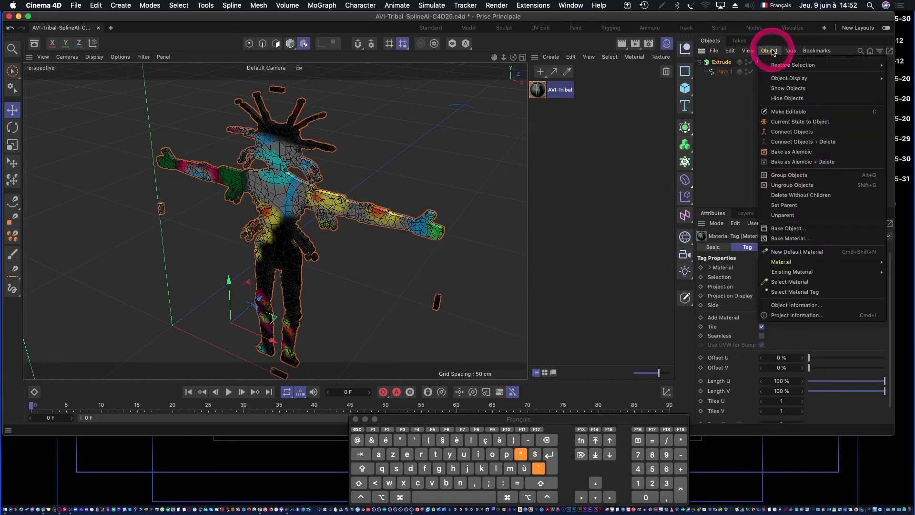
{"action": "left_click", "coordinate": [791, 51]}
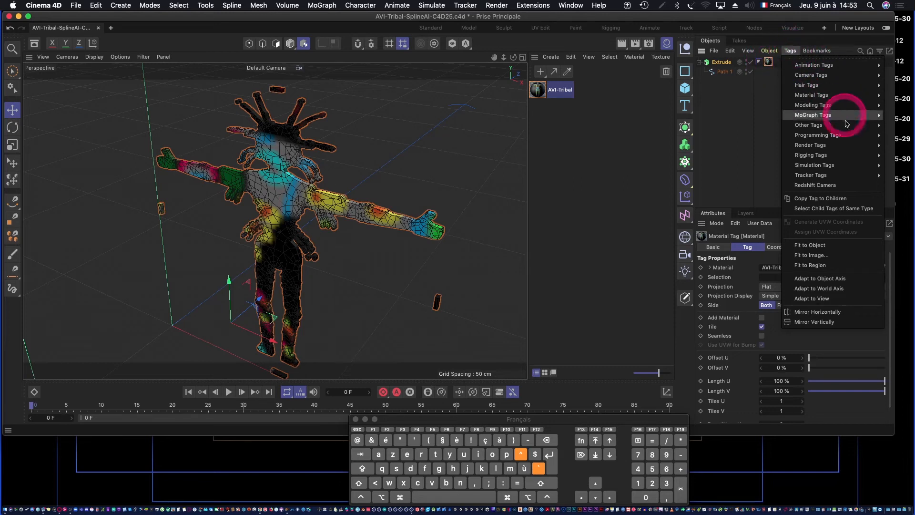
{"action": "left_click", "coordinate": [819, 247]}
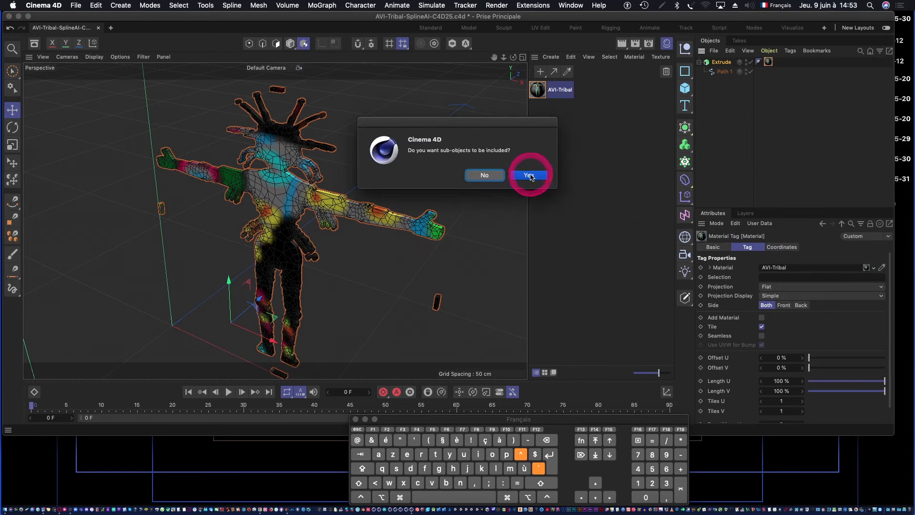
{"action": "left_click", "coordinate": [530, 176]}
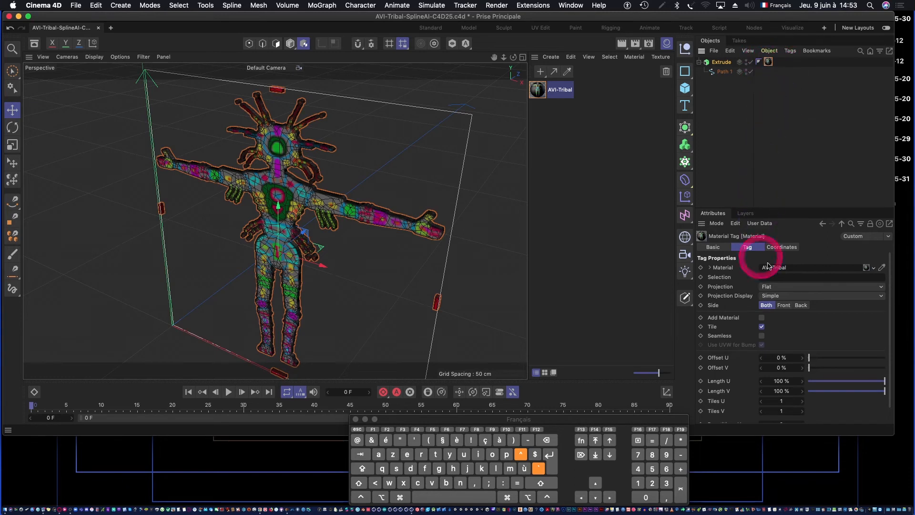
{"action": "left_click", "coordinate": [814, 287]}
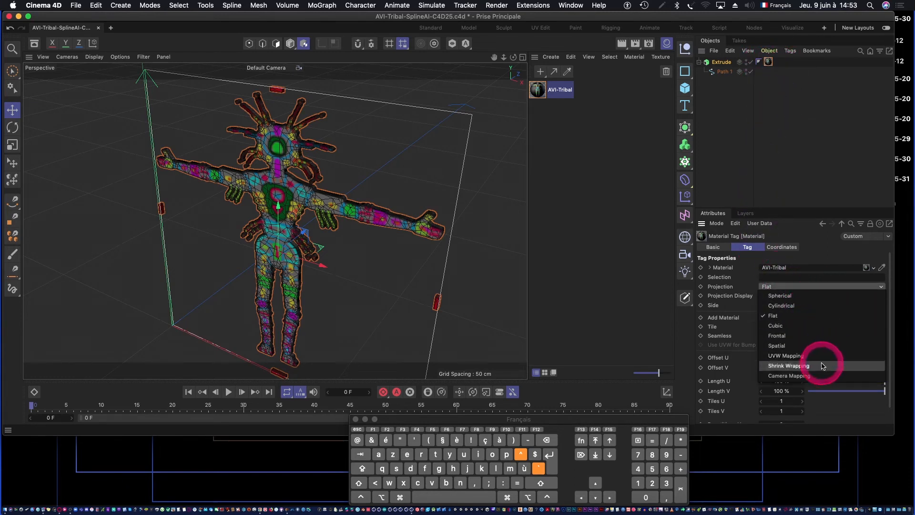
{"action": "left_click", "coordinate": [819, 356]}
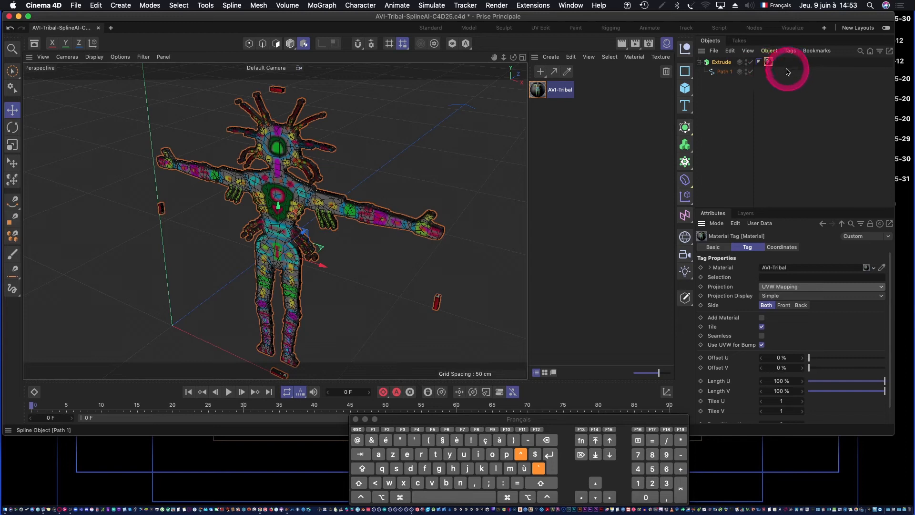
Step: Rename the Extrude object as AVI-Tribal to match its material
{"action": "left_click", "coordinate": [722, 62]}
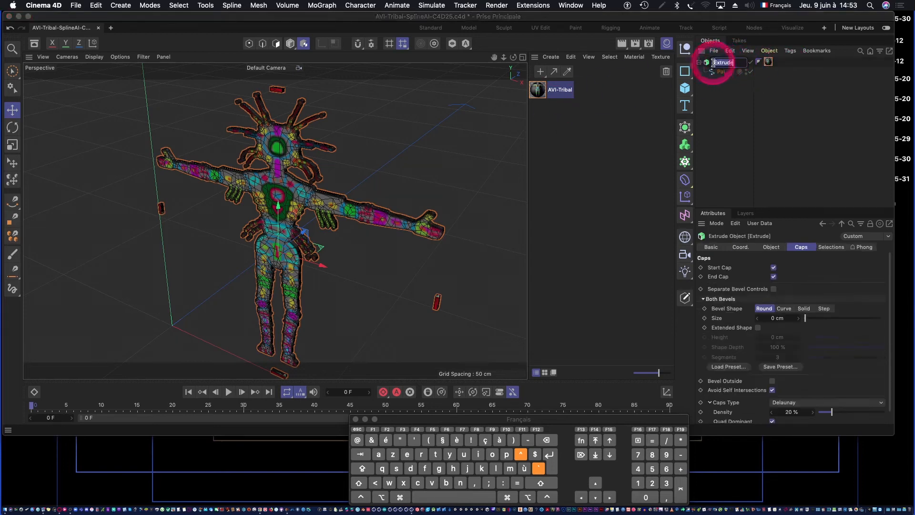
{"action": "key", "text": "shift"}
{"action": "type", "text": "AVI-Tribal"}
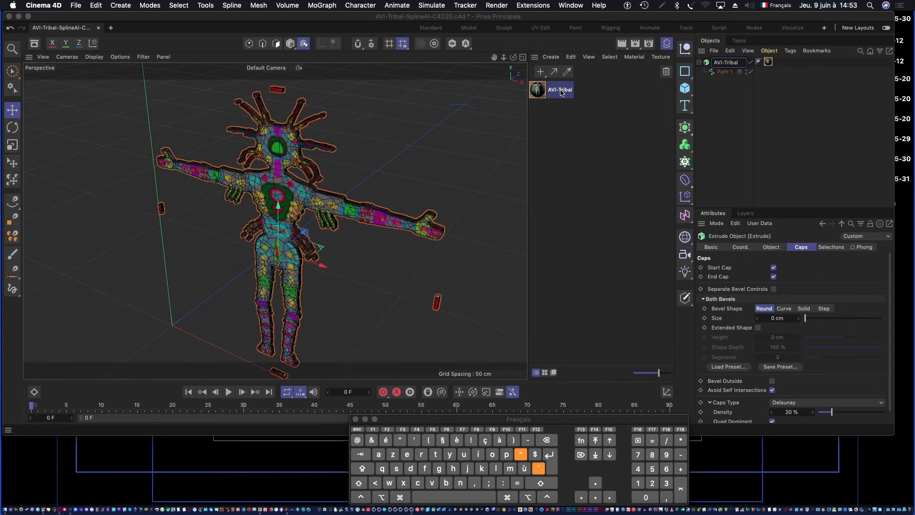
{"action": "key", "text": "Return"}
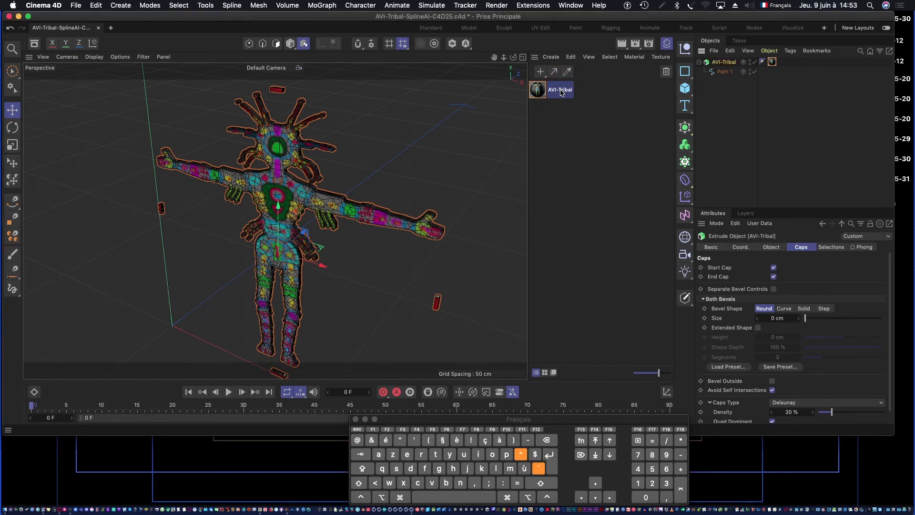
{"action": "left_click_drag", "start_coordinate": [562, 92], "coordinate": [710, 65]}
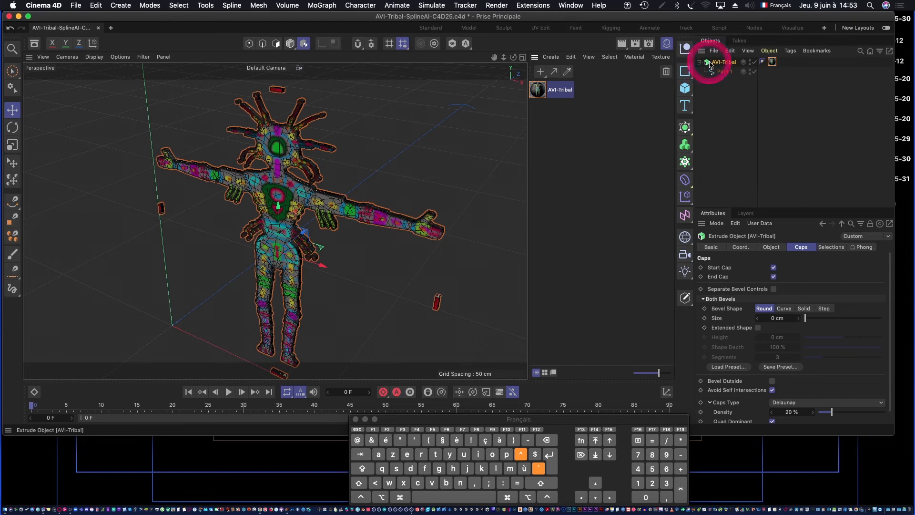
Step: Start an export of the character project in FBX format
{"action": "left_click", "coordinate": [78, 6]}
{"action": "mouse_move", "coordinate": [132, 223]}
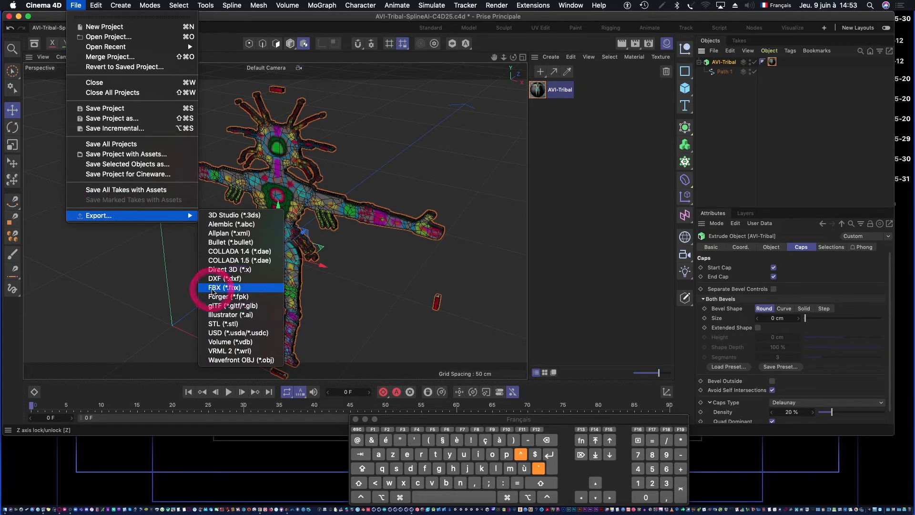
{"action": "left_click", "coordinate": [229, 289]}
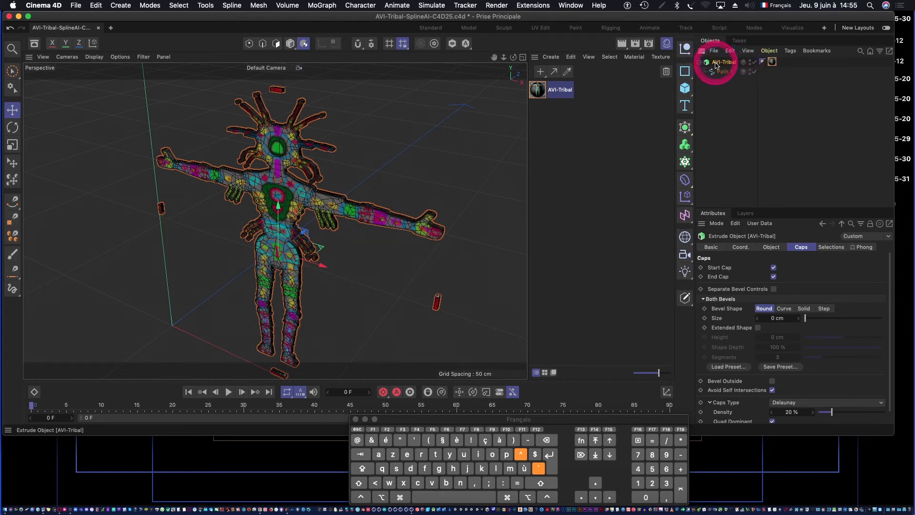
Step: Open Bake Object for AVI-Tribal and enable Ambient Occlusion and Normals, with Supersampling set to 1
{"action": "left_click", "coordinate": [769, 50]}
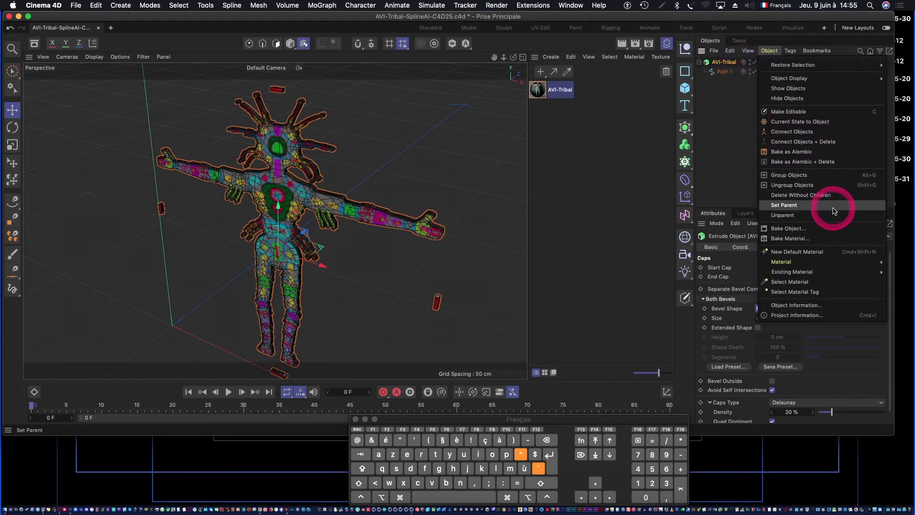
{"action": "left_click", "coordinate": [766, 231]}
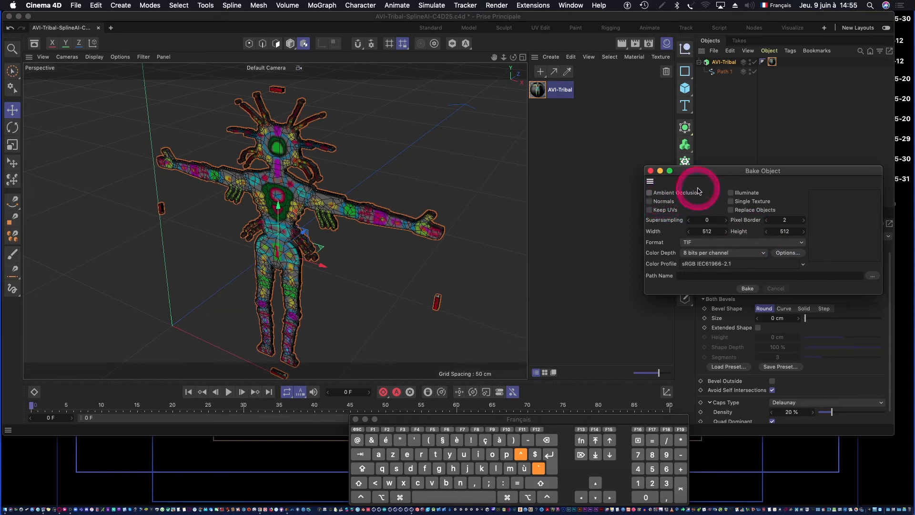
{"action": "left_click", "coordinate": [650, 192]}
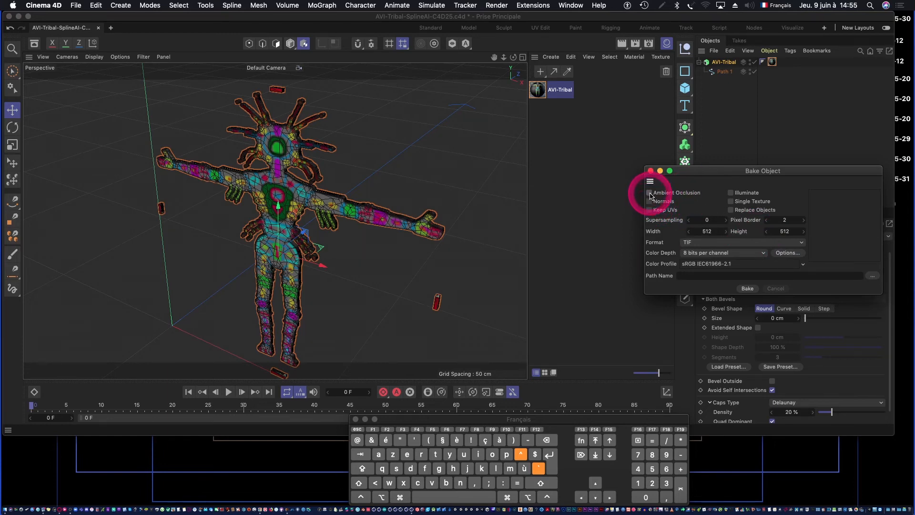
{"action": "left_click", "coordinate": [649, 201]}
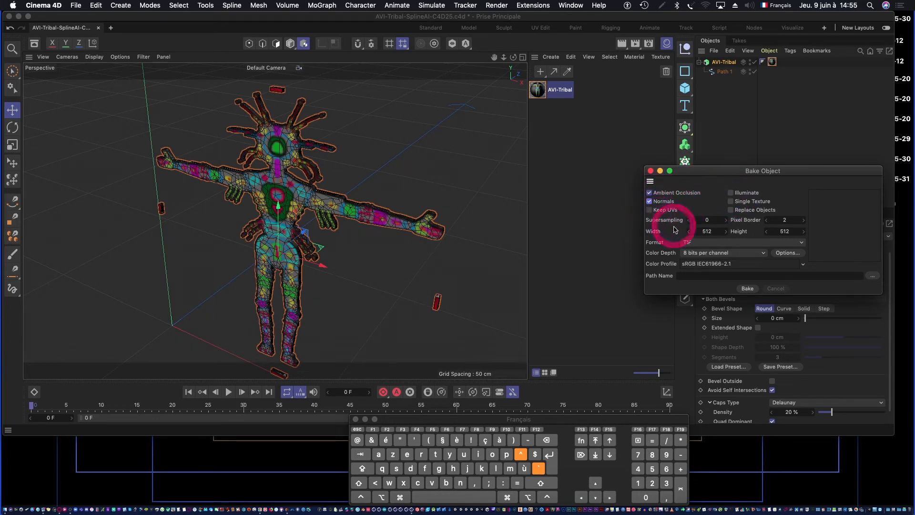
{"action": "left_click", "coordinate": [701, 221]}
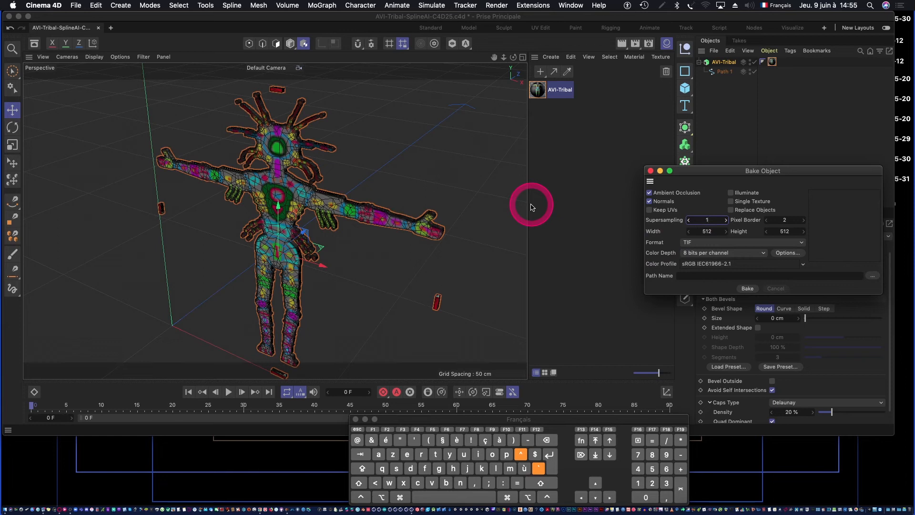
Step: Set the bake texture size to 4096 by 4096 and the output format to PNG
{"action": "left_click", "coordinate": [708, 231]}
{"action": "type", "text": "4096"}
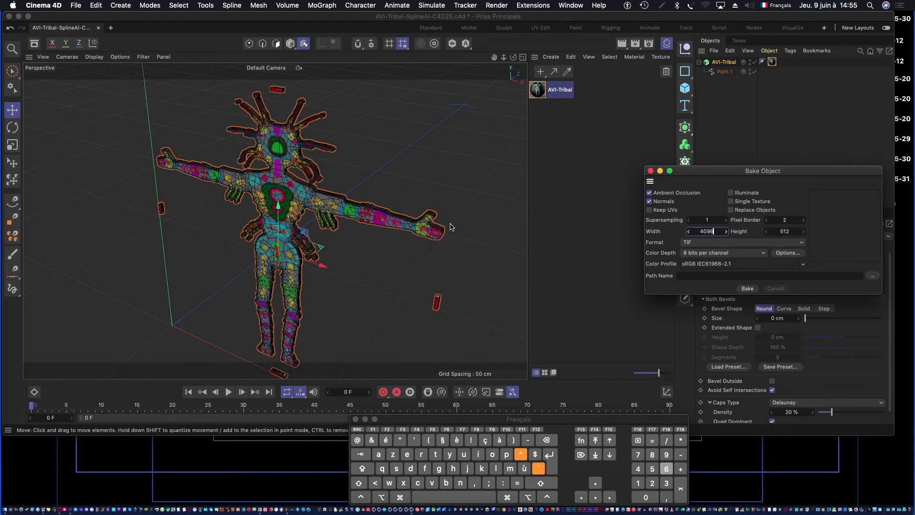
{"action": "key", "text": "Tab"}
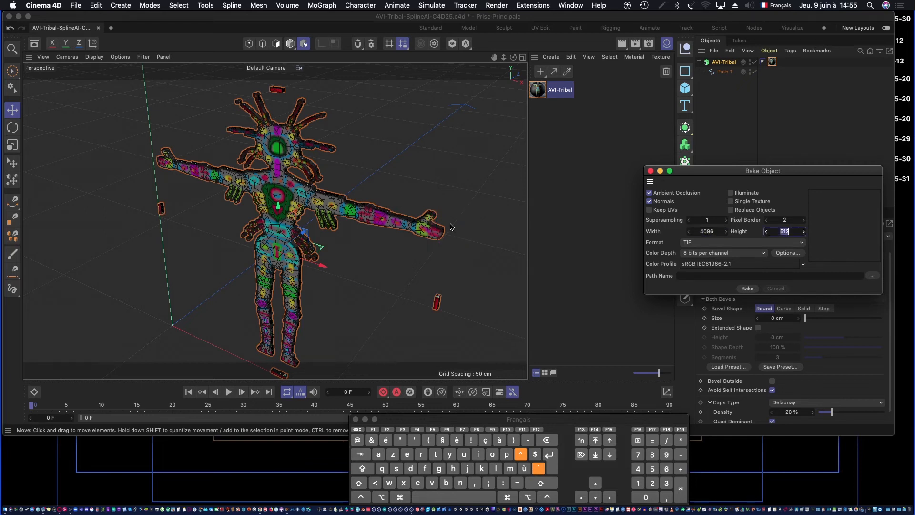
{"action": "type", "text": "4096"}
{"action": "left_click", "coordinate": [767, 241]}
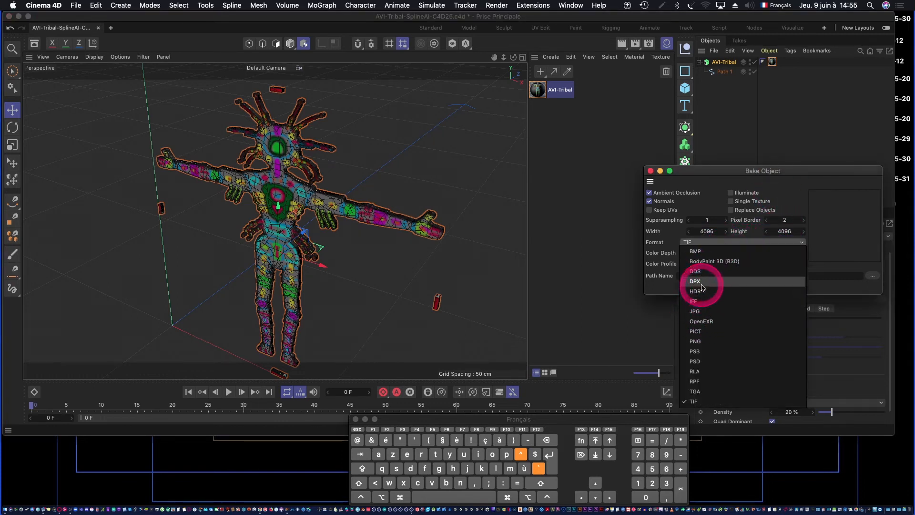
{"action": "left_click", "coordinate": [701, 341]}
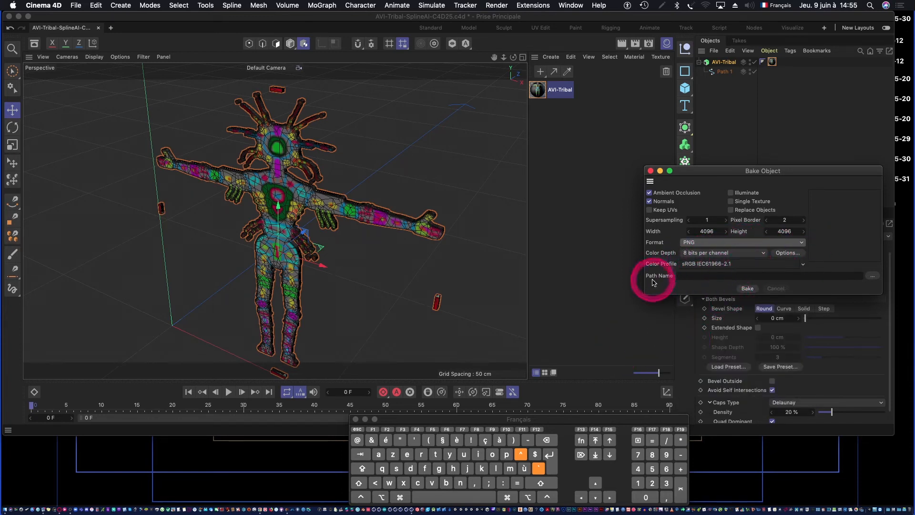
Step: Set the bake's output path to the tex folder inside AVI-Tribal-3D
{"action": "left_click", "coordinate": [873, 275]}
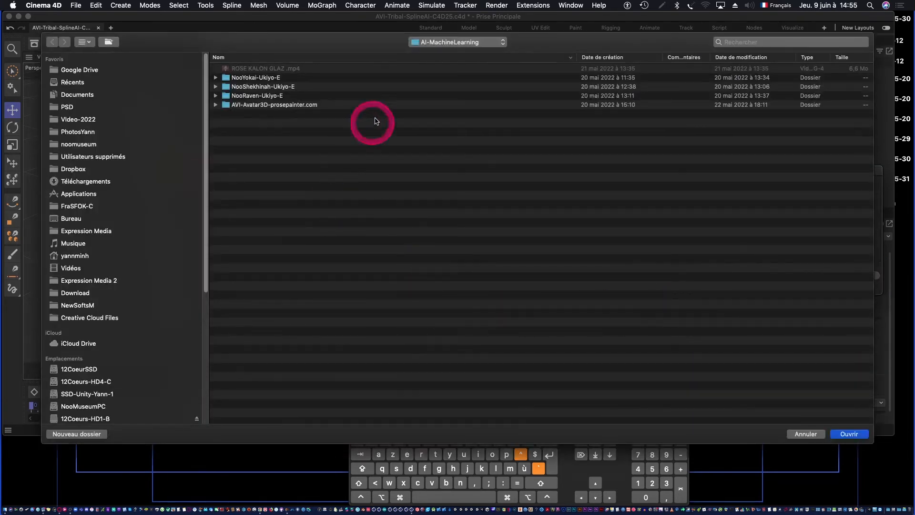
{"action": "left_click", "coordinate": [450, 42]}
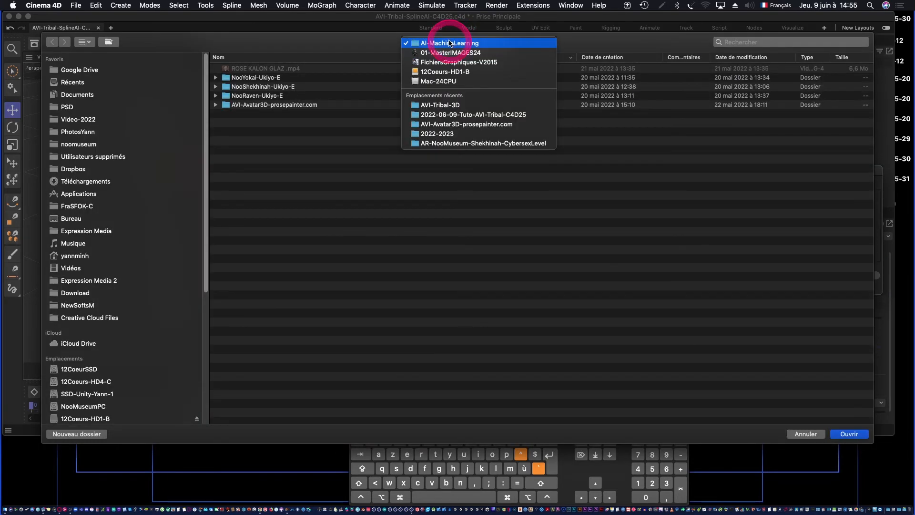
{"action": "left_click", "coordinate": [458, 105]}
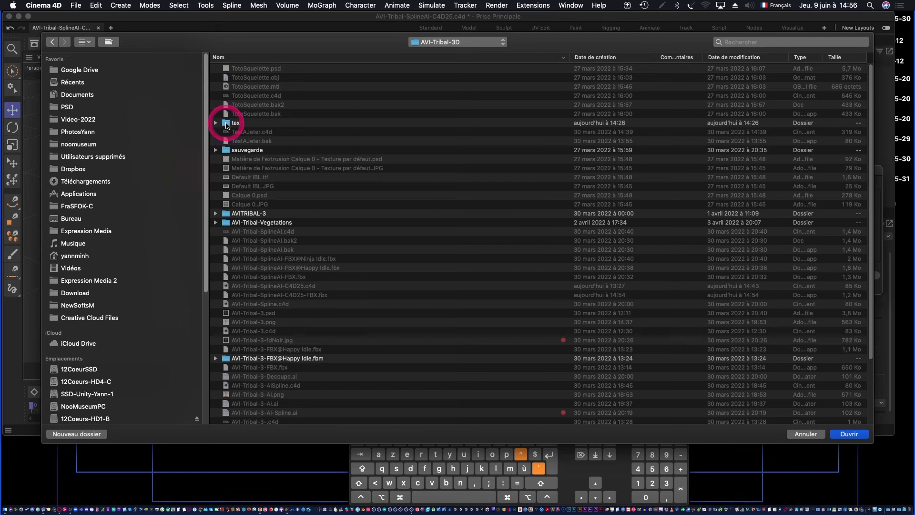
{"action": "left_click", "coordinate": [228, 125]}
{"action": "double_click", "coordinate": [227, 125]}
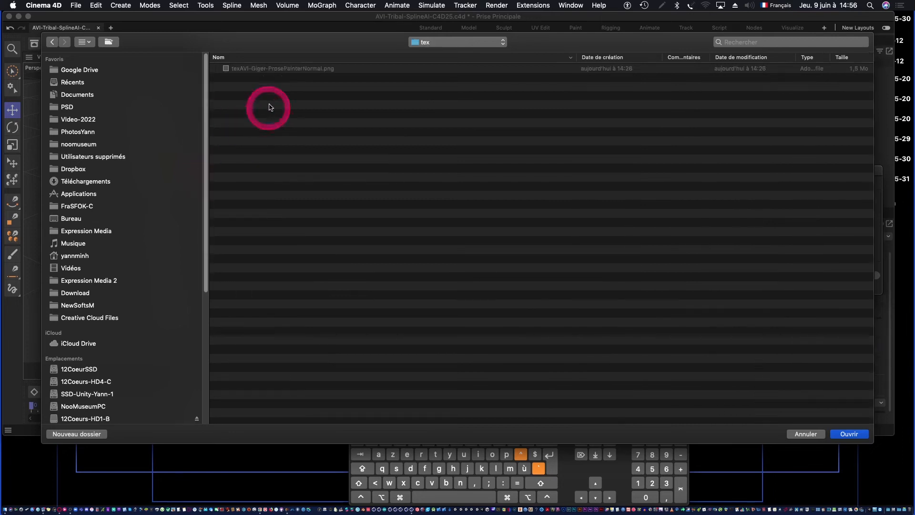
{"action": "left_click", "coordinate": [850, 433]}
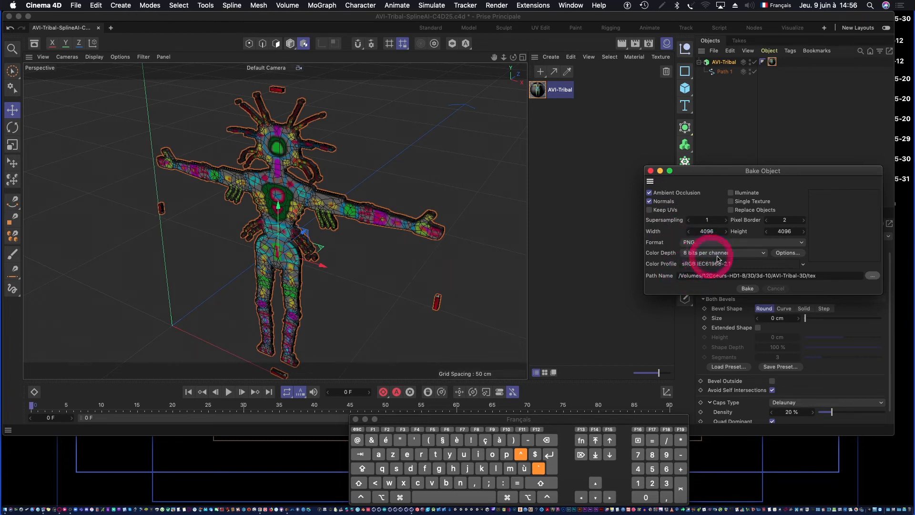
Step: Bake the AVI-Tribal object's textures, then close the Bake Object dialog once the bake has completed
{"action": "left_click", "coordinate": [748, 289]}
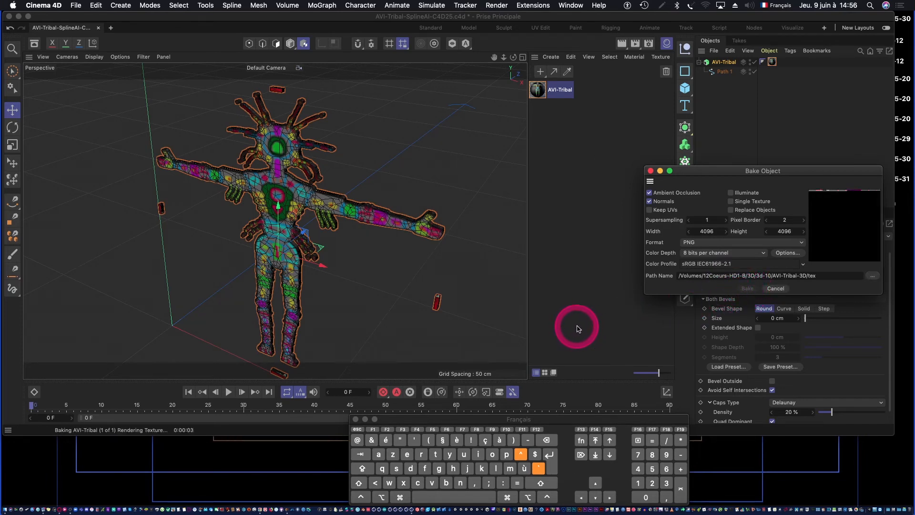
{"action": "left_click_drag", "start_coordinate": [777, 171], "coordinate": [570, 137]}
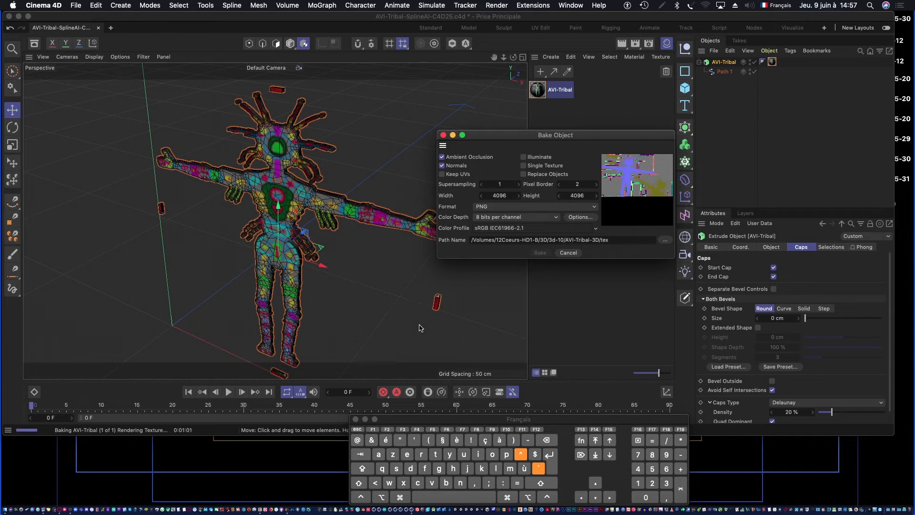
{"action": "left_click", "coordinate": [419, 328]}
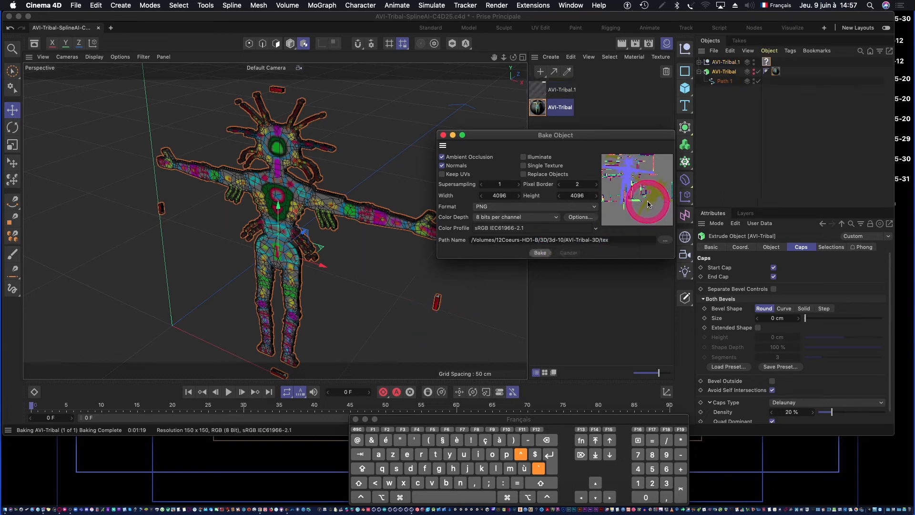
{"action": "left_click", "coordinate": [443, 135]}
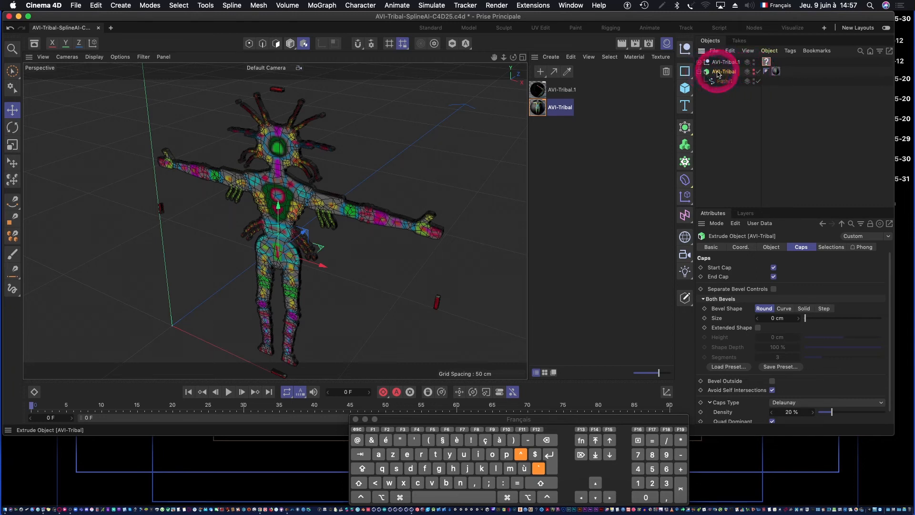
Step: Move the baked AVI-Tribal polygon object out of the AVI-Tribal.1 null and delete that null
{"action": "left_click", "coordinate": [754, 72]}
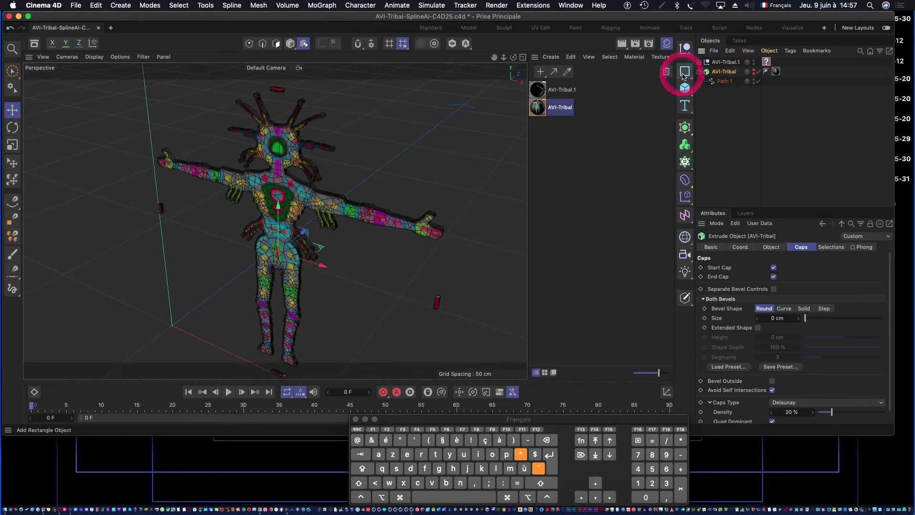
{"action": "left_click", "coordinate": [721, 63]}
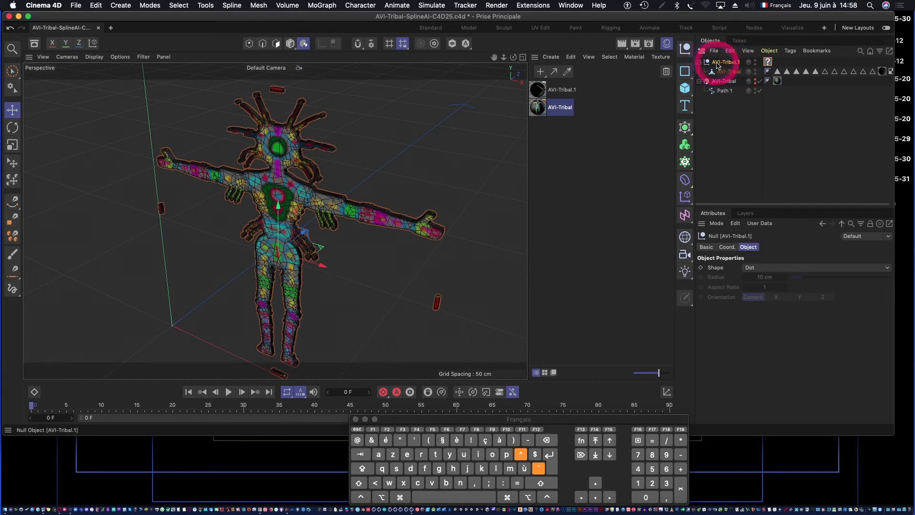
{"action": "left_click", "coordinate": [725, 71]}
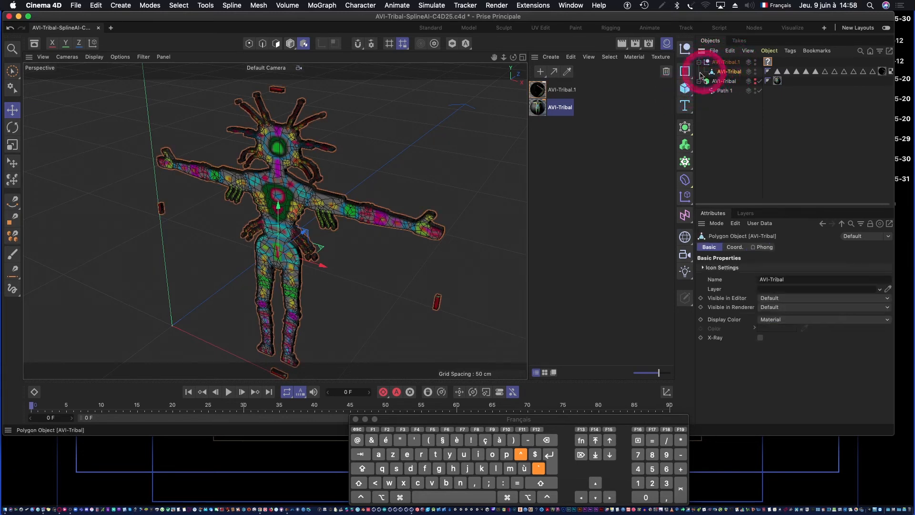
{"action": "left_click_drag", "start_coordinate": [729, 62], "coordinate": [728, 61]}
{"action": "left_click", "coordinate": [725, 72]}
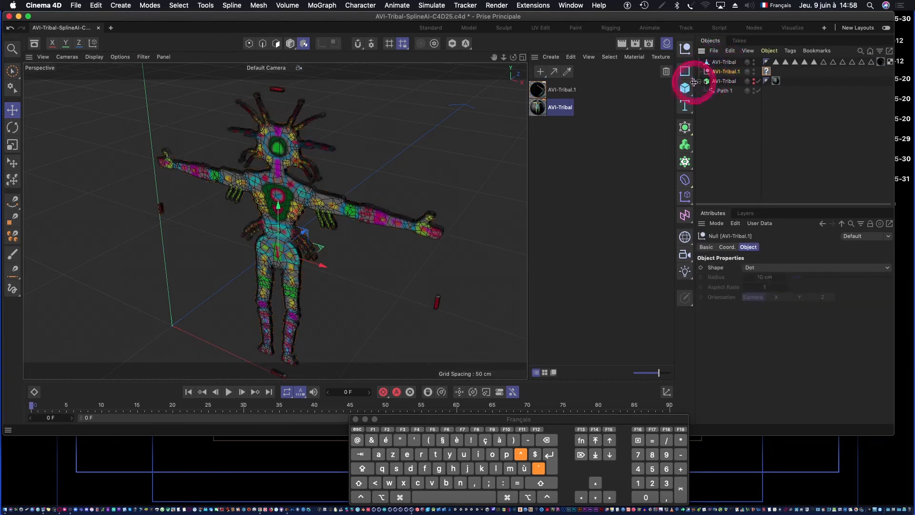
{"action": "key", "text": "Delete"}
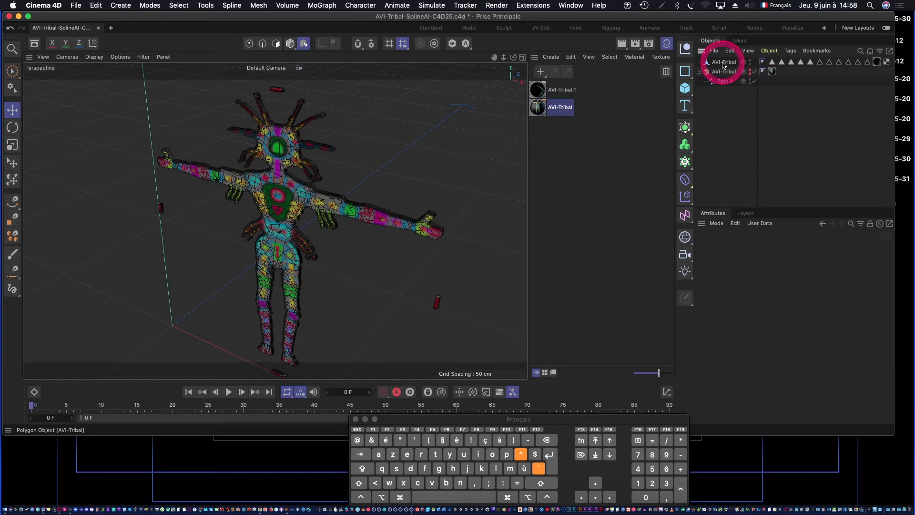
Step: Widen the object list and examine the polygon and edge selections stored in the baked AVI-Tribal object's tags
{"action": "left_click", "coordinate": [724, 62]}
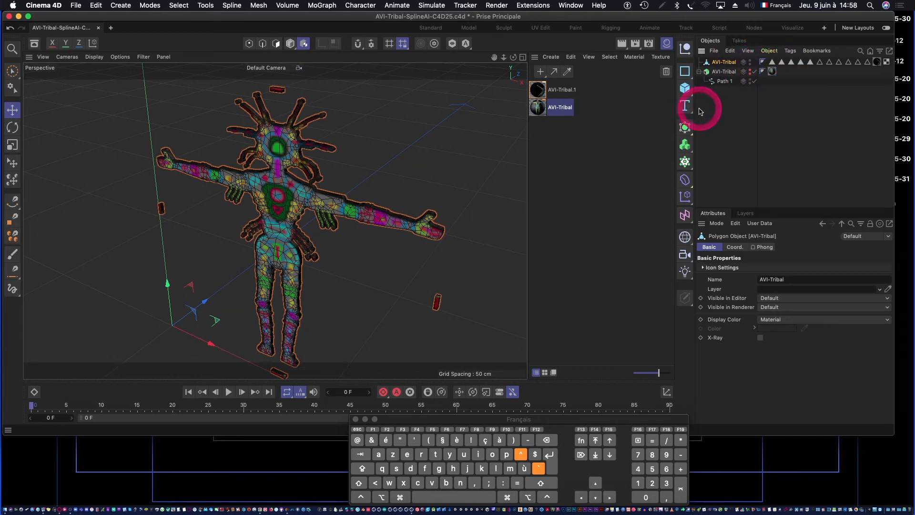
{"action": "mouse_move", "coordinate": [692, 106]}
{"action": "left_mouse_down"}
{"action": "mouse_move", "coordinate": [650, 102]}
{"action": "mouse_move", "coordinate": [634, 111]}
{"action": "left_mouse_up"}
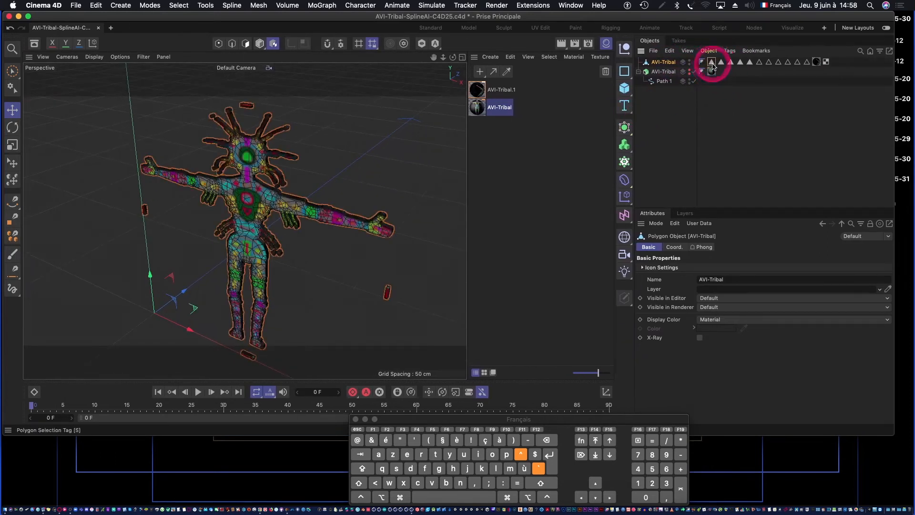
{"action": "left_click", "coordinate": [712, 62]}
{"action": "double_click", "coordinate": [712, 62]}
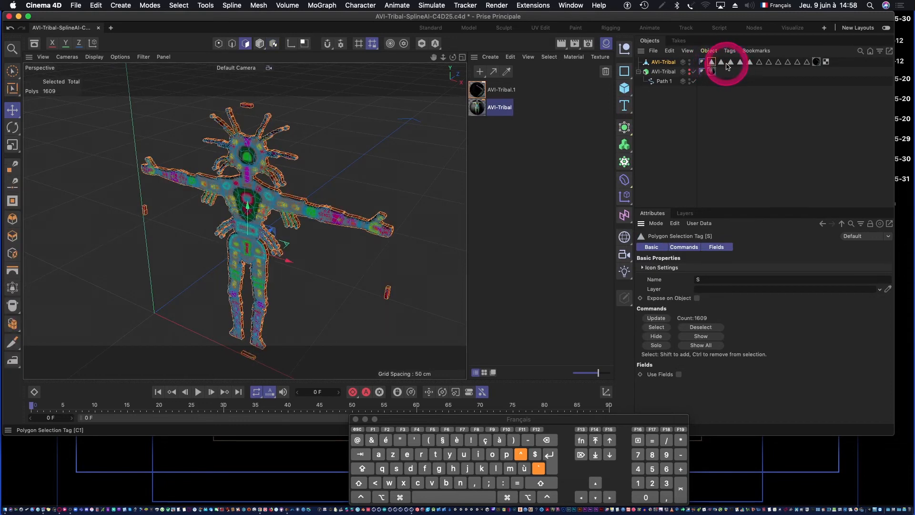
{"action": "left_click", "coordinate": [733, 64]}
{"action": "double_click", "coordinate": [733, 64]}
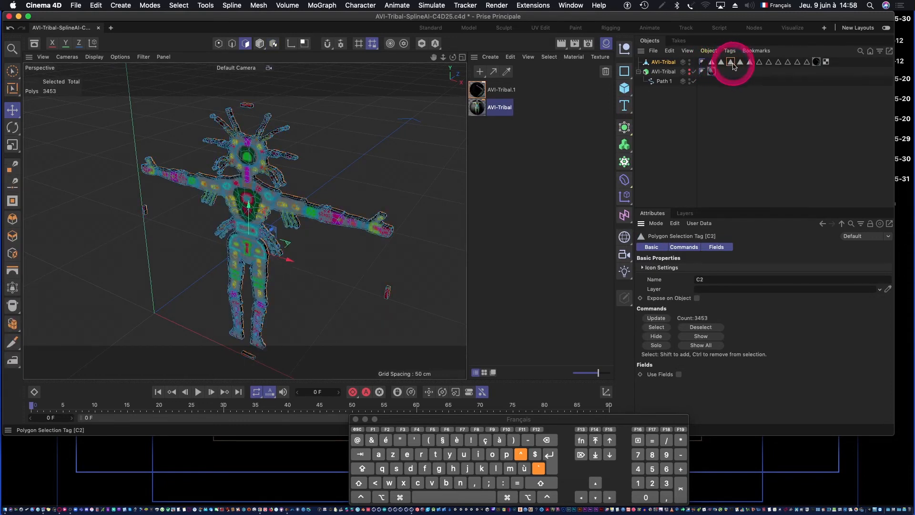
{"action": "left_click", "coordinate": [740, 64]}
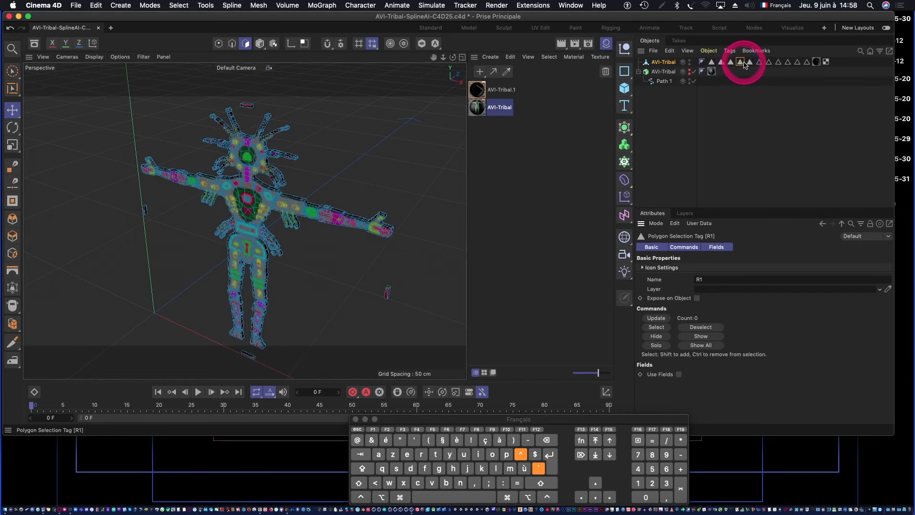
{"action": "left_click", "coordinate": [758, 63]}
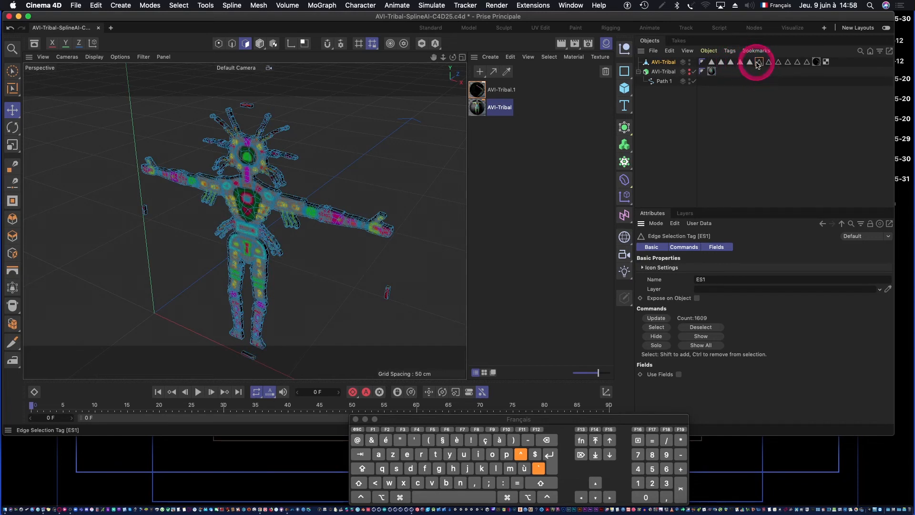
{"action": "double_click", "coordinate": [758, 63]}
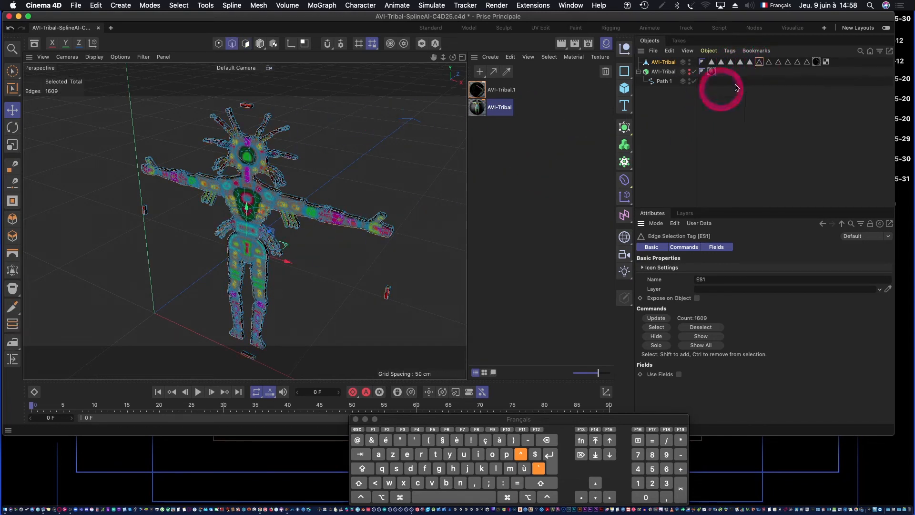
Step: Inspect the baked object's AVI-Tribal.1 material tag and render the perspective view to check the baked texture
{"action": "left_click", "coordinate": [818, 63]}
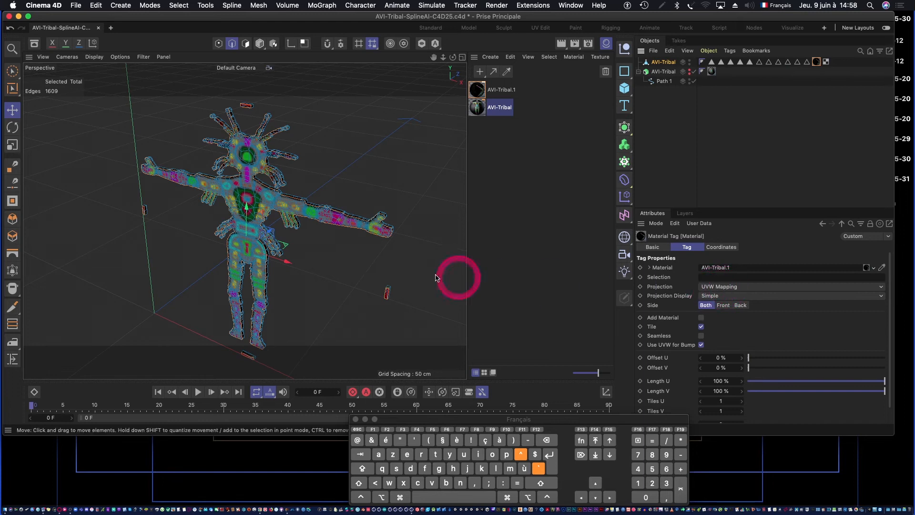
{"action": "right_click_drag", "start_coordinate": [233, 209], "coordinate": [233, 205], "text": "alt"}
{"action": "left_click_drag", "start_coordinate": [233, 205], "coordinate": [246, 207], "text": "alt"}
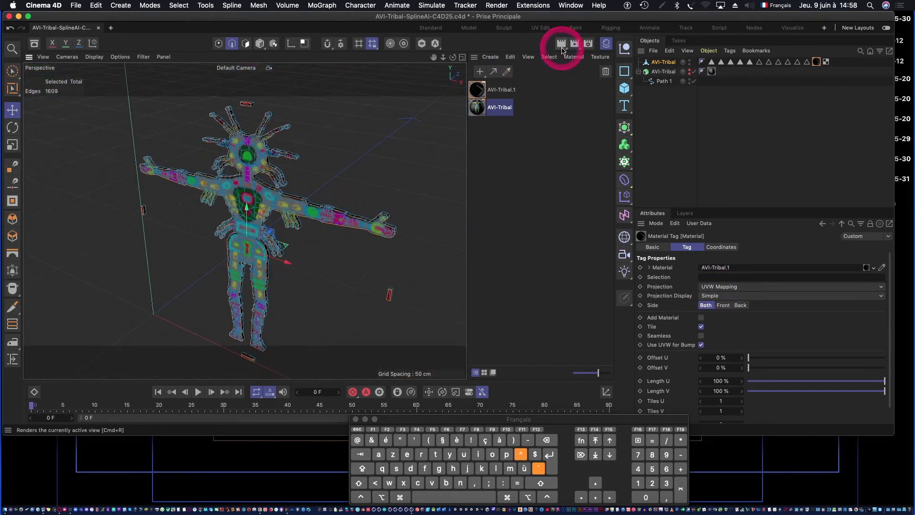
{"action": "left_click", "coordinate": [563, 43]}
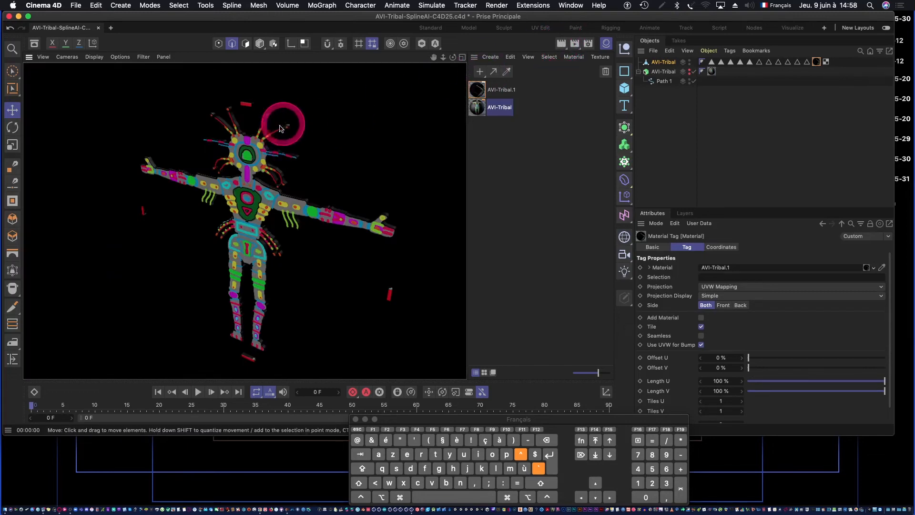
Step: Select the visible points of the four small corner-mark pieces around the baked AVI-Tribal figure using Live Selection in point mode
{"action": "left_click", "coordinate": [660, 62]}
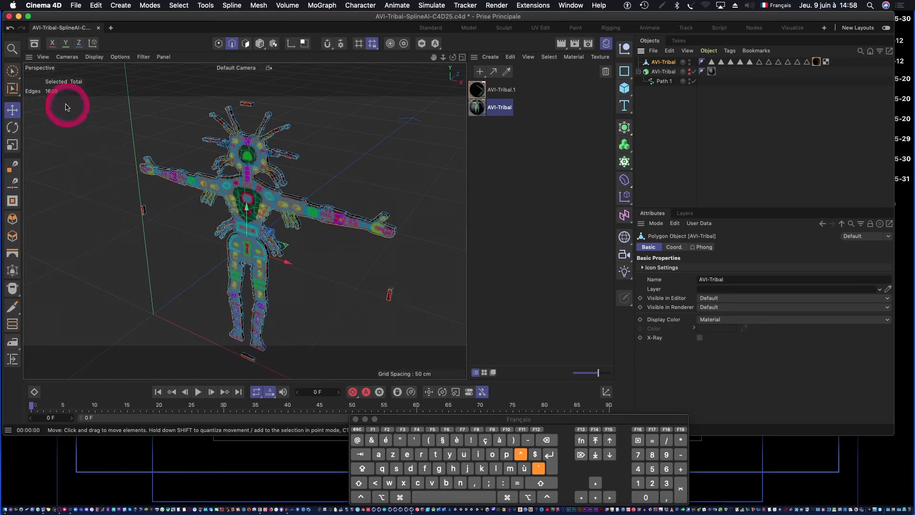
{"action": "left_click", "coordinate": [7, 91]}
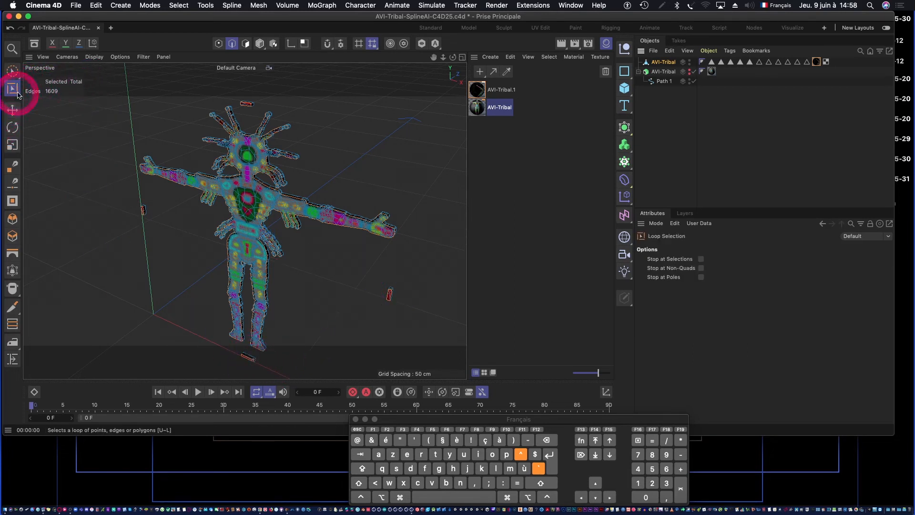
{"action": "left_click", "coordinate": [218, 45]}
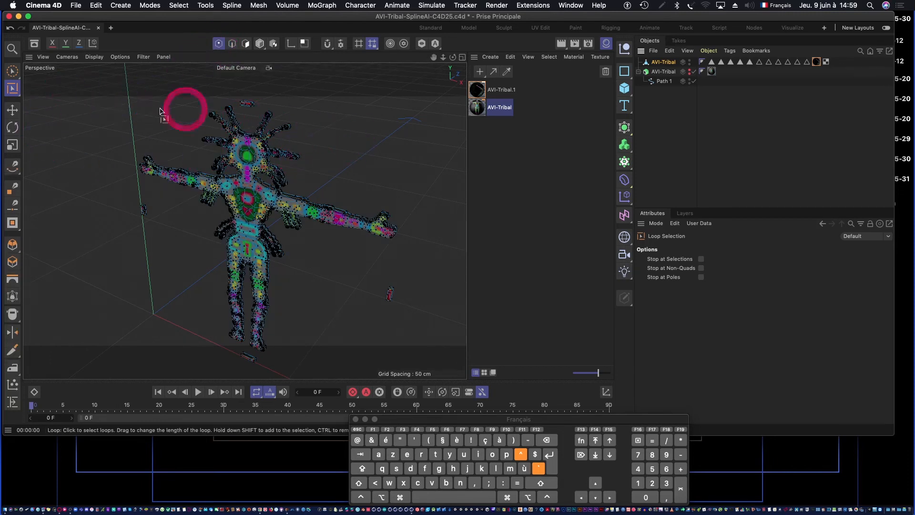
{"action": "left_click", "coordinate": [13, 71]}
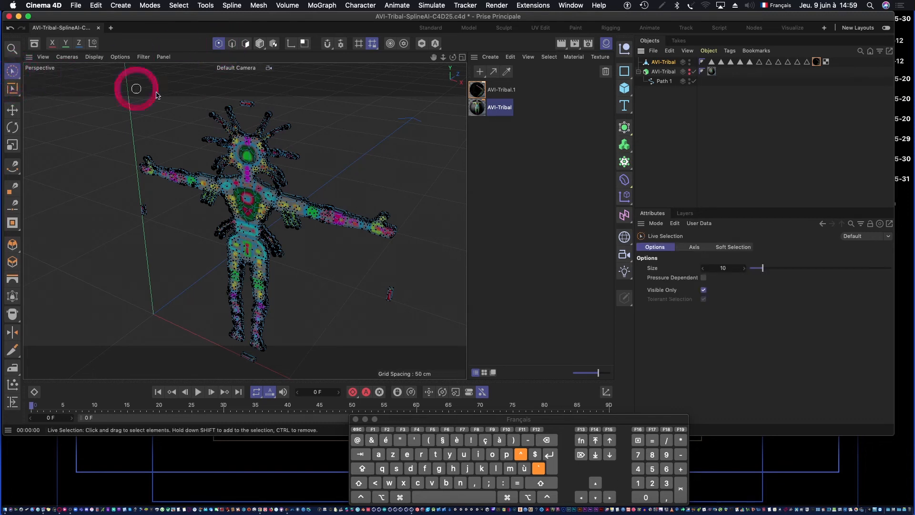
{"action": "left_click", "coordinate": [246, 105]}
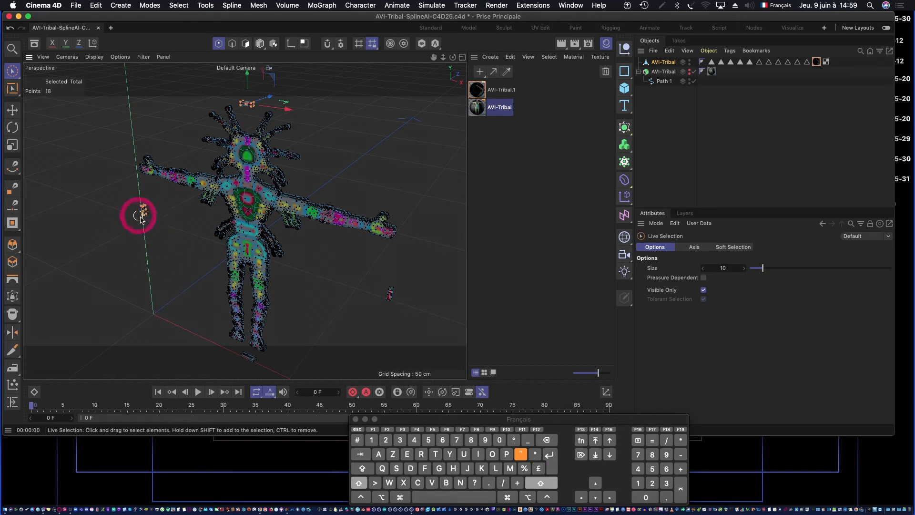
{"action": "left_click_drag", "start_coordinate": [147, 212], "coordinate": [314, 225], "text": "alt"}
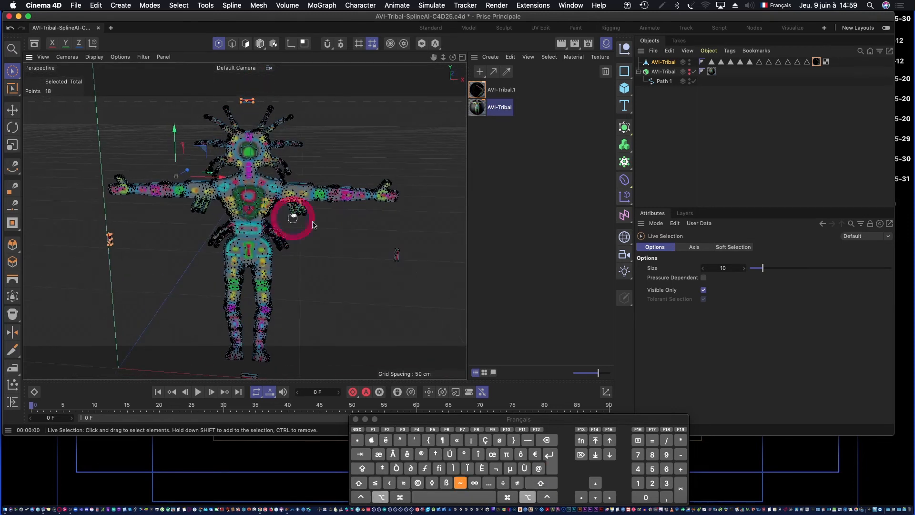
{"action": "left_click", "coordinate": [396, 255], "text": "shift"}
{"action": "scroll", "coordinate": [317, 233], "scroll_direction": "down", "scroll_amount": 6, "text": "alt"}
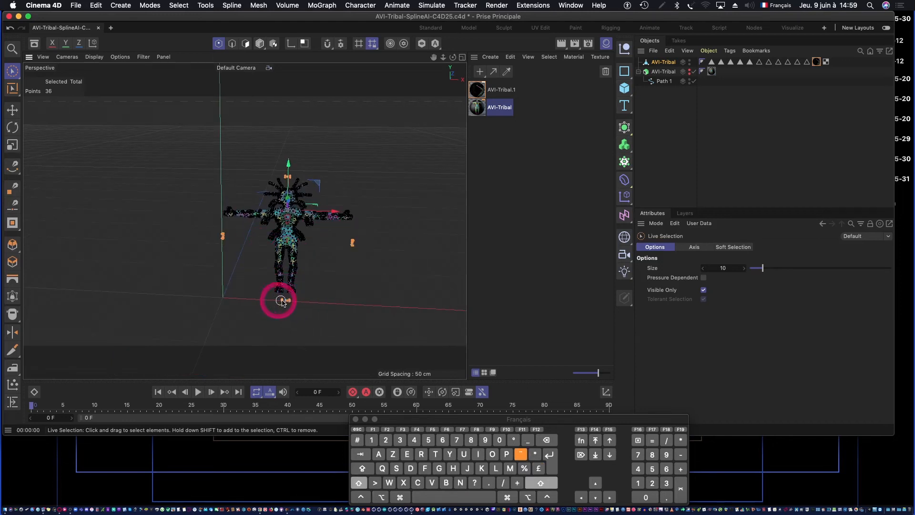
Step: Disable Visible Only, add the hidden points of the marks around the character to the selection and delete all the marks
{"action": "scroll", "coordinate": [293, 212], "scroll_direction": "up", "scroll_amount": 5, "text": "alt"}
{"action": "left_click_drag", "start_coordinate": [293, 211], "coordinate": [234, 232], "text": "alt"}
{"action": "left_click_drag", "start_coordinate": [386, 155], "coordinate": [423, 315], "text": "alt"}
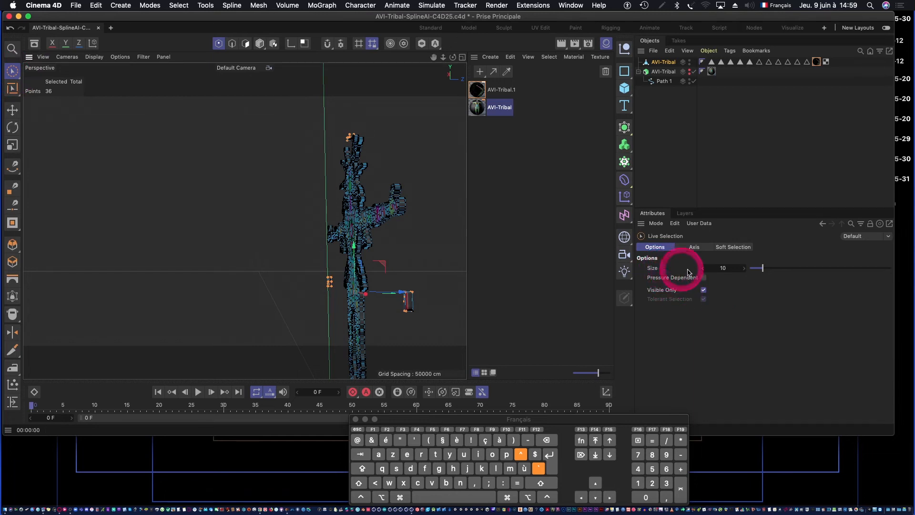
{"action": "left_click", "coordinate": [703, 290]}
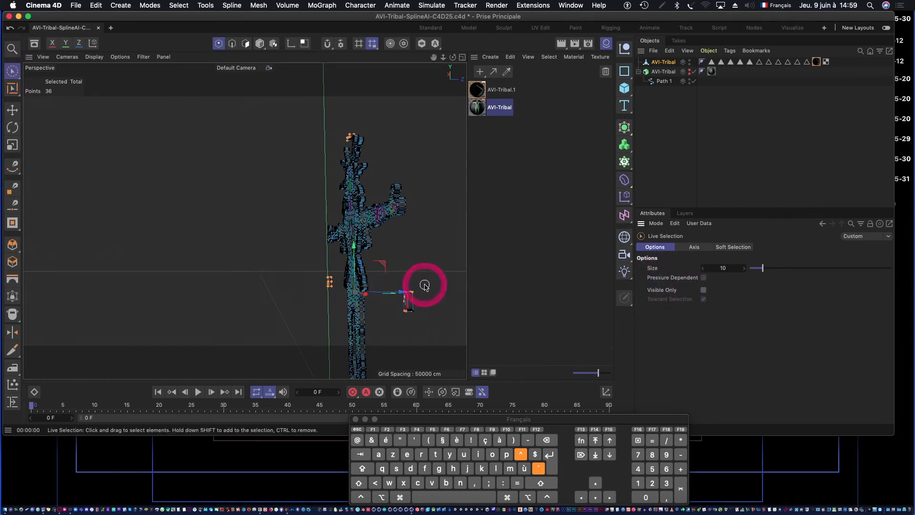
{"action": "key", "text": "shift"}
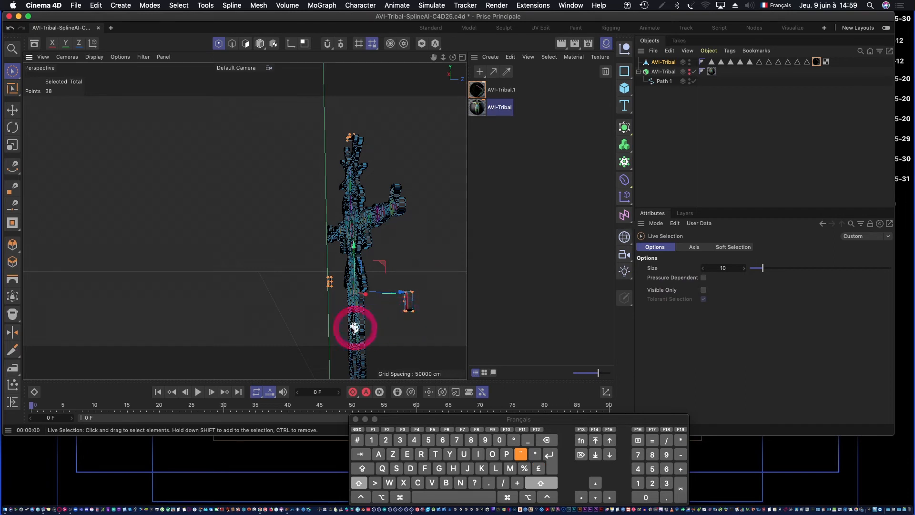
{"action": "left_click_drag", "start_coordinate": [375, 169], "coordinate": [492, 193], "text": "alt"}
{"action": "key", "text": "shift"}
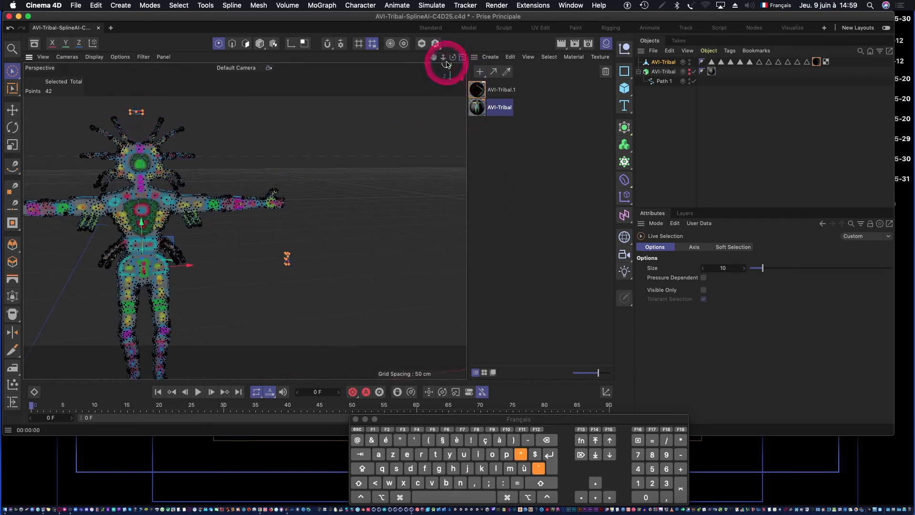
{"action": "left_click_drag", "start_coordinate": [433, 56], "coordinate": [560, 10]}
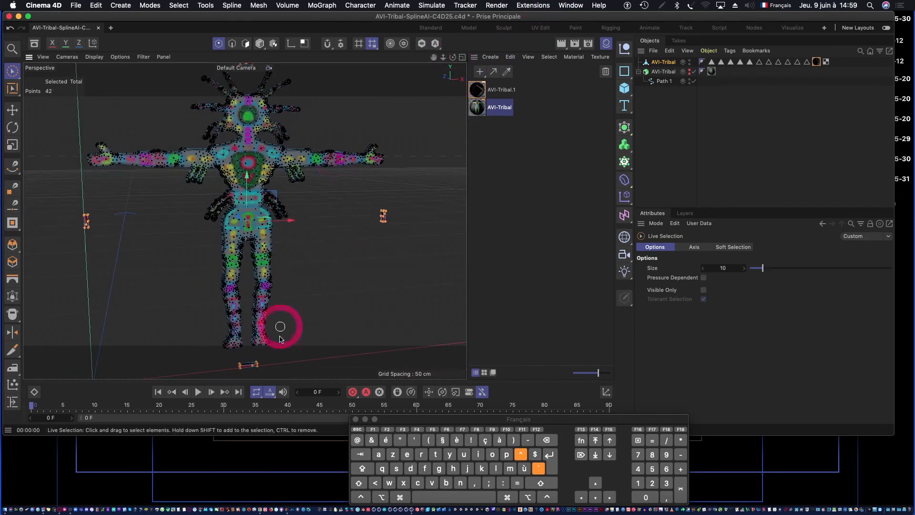
{"action": "left_click_drag", "start_coordinate": [260, 365], "coordinate": [238, 365], "text": "shift"}
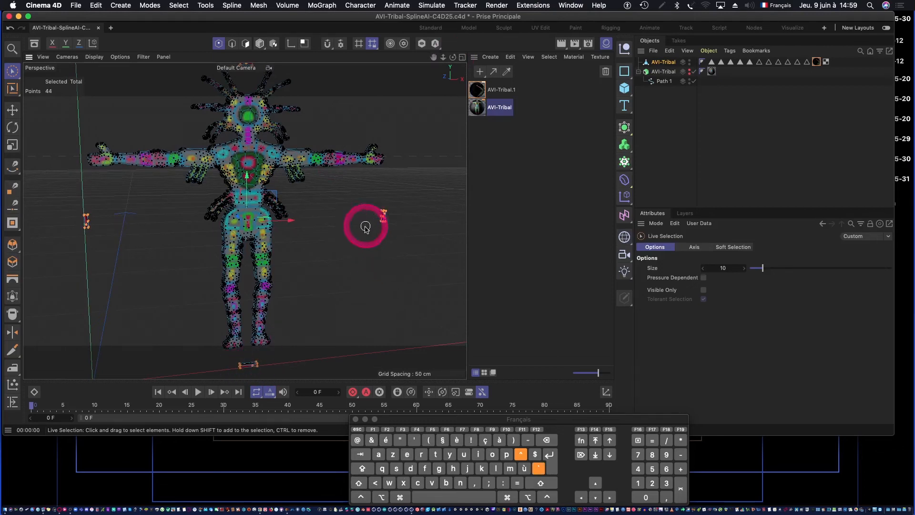
{"action": "left_click_drag", "start_coordinate": [310, 229], "coordinate": [224, 195], "text": "alt"}
{"action": "scroll", "coordinate": [281, 181], "scroll_direction": "up", "scroll_amount": 5}
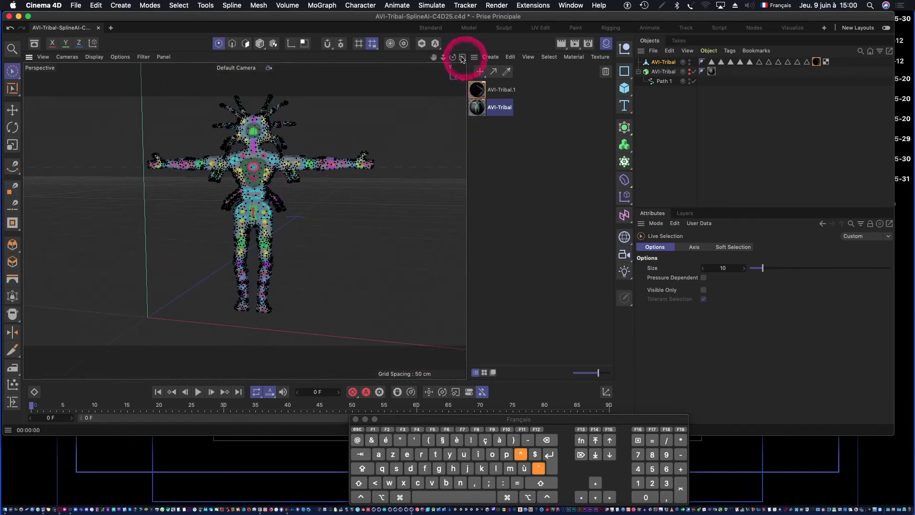
{"action": "left_click_drag", "start_coordinate": [436, 60], "coordinate": [409, 56]}
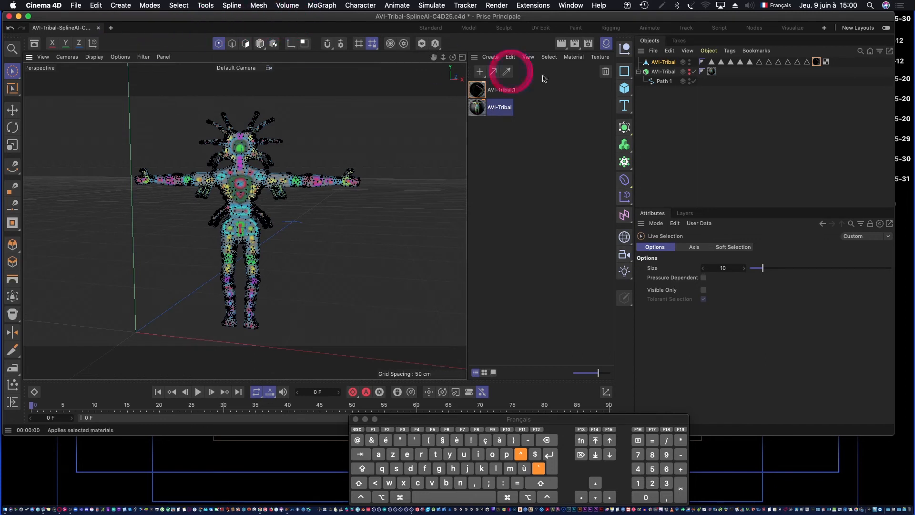
{"action": "left_click", "coordinate": [624, 89]}
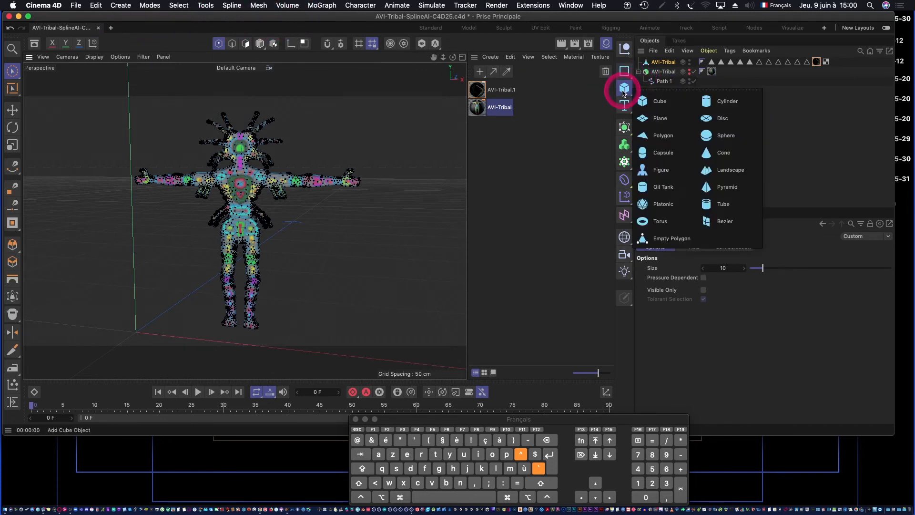
{"action": "left_click_drag", "start_coordinate": [626, 92], "coordinate": [650, 167]}
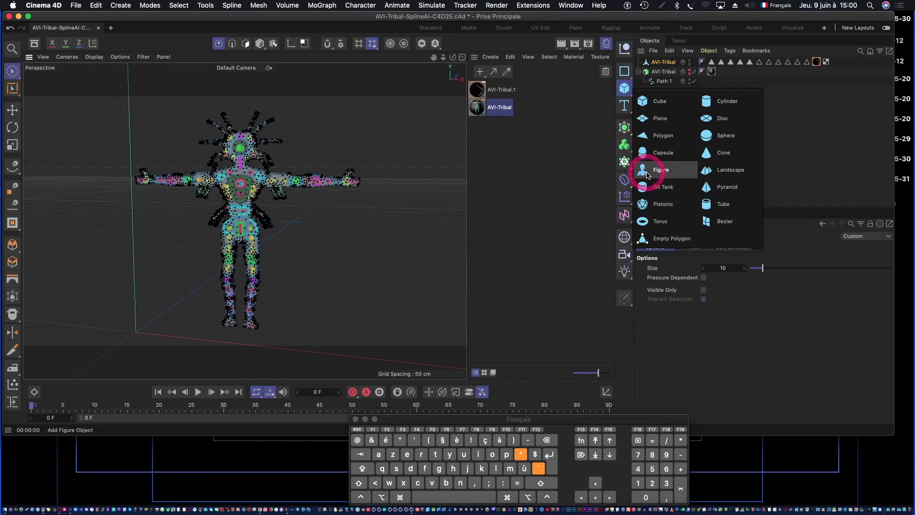
{"action": "left_click_drag", "start_coordinate": [650, 170], "coordinate": [616, 90]}
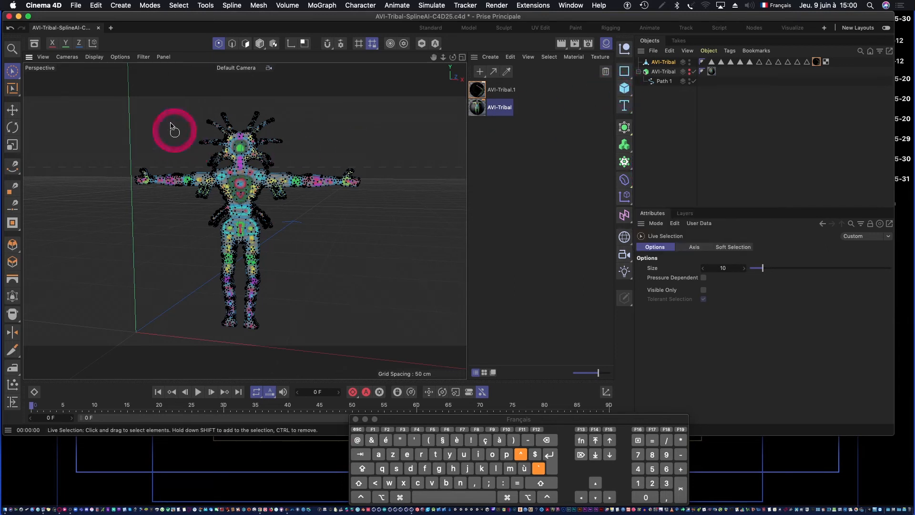
{"action": "left_click_drag", "start_coordinate": [118, 10], "coordinate": [174, 72]}
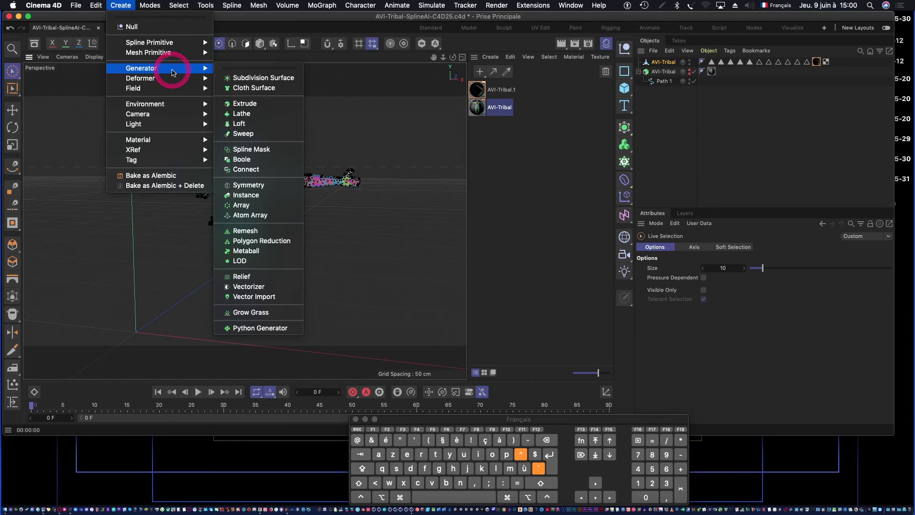
Step: Add a Figure mesh primitive as a size reference next to the AVI-Tribal character, briefly hiding and showing it
{"action": "mouse_move", "coordinate": [174, 73]}
{"action": "left_mouse_down"}
{"action": "mouse_move", "coordinate": [175, 115]}
{"action": "mouse_move", "coordinate": [167, 75]}
{"action": "left_mouse_up"}
{"action": "left_click_drag", "start_coordinate": [168, 74], "coordinate": [244, 165]}
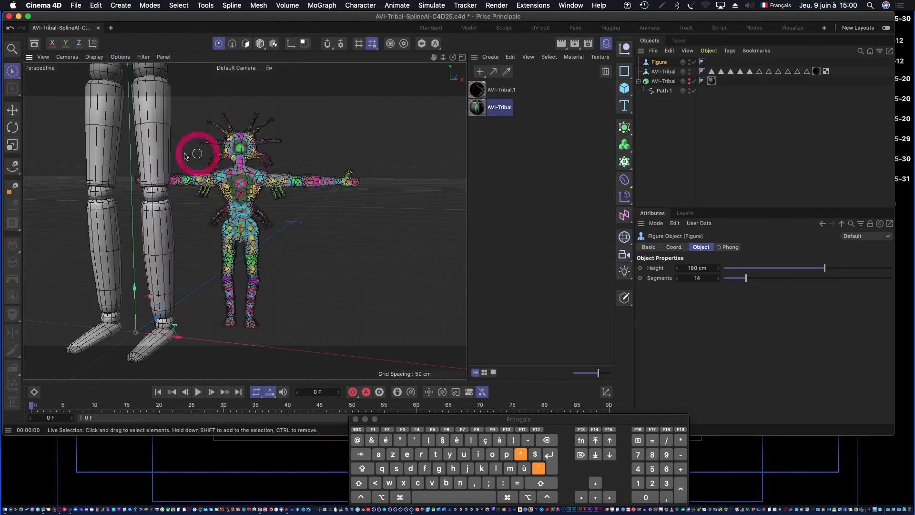
{"action": "right_click_drag", "start_coordinate": [239, 142], "coordinate": [188, 153], "text": "alt"}
{"action": "left_click_drag", "start_coordinate": [433, 57], "coordinate": [434, 157]}
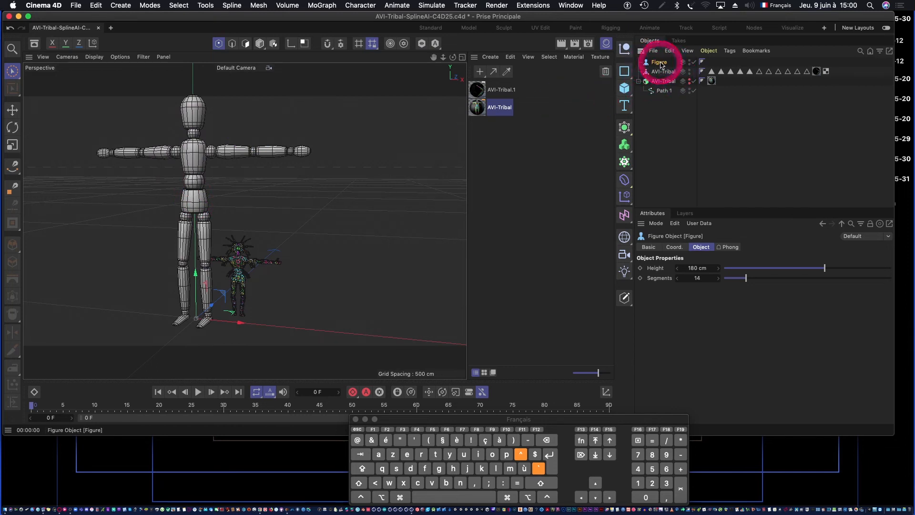
{"action": "left_click", "coordinate": [690, 61]}
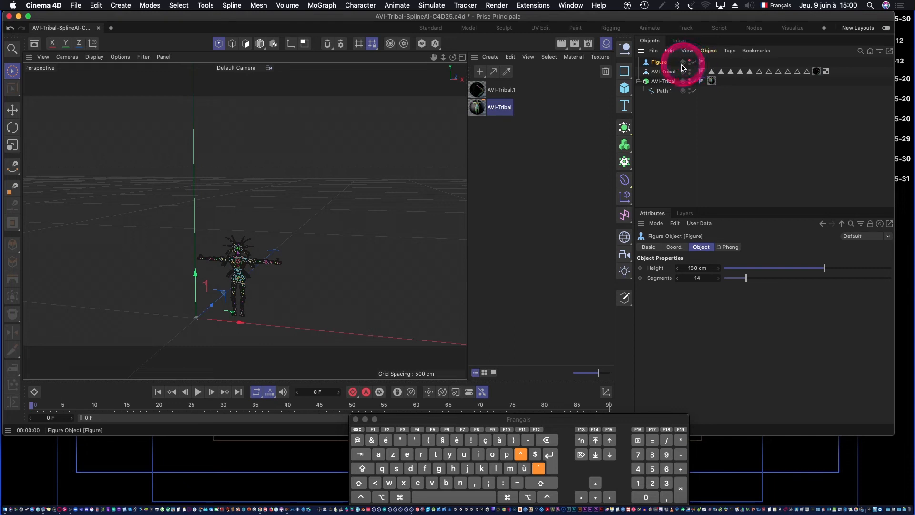
{"action": "left_click", "coordinate": [690, 61]}
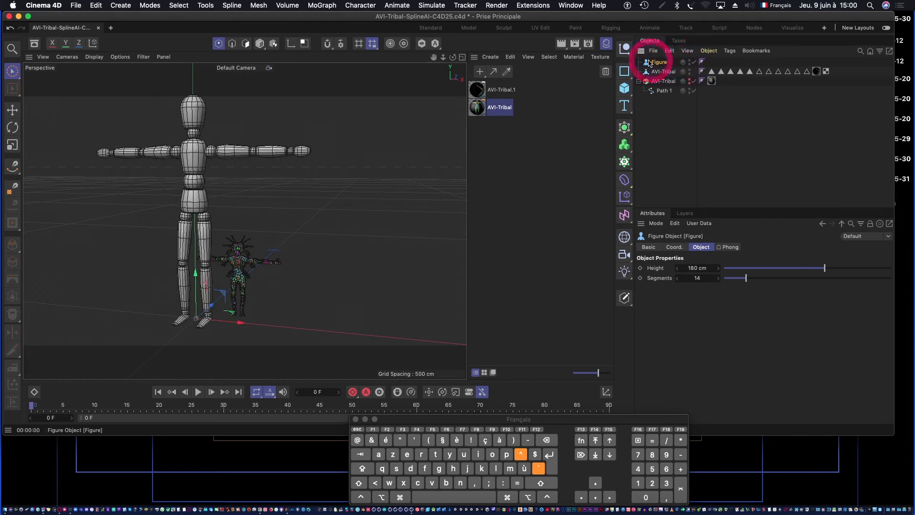
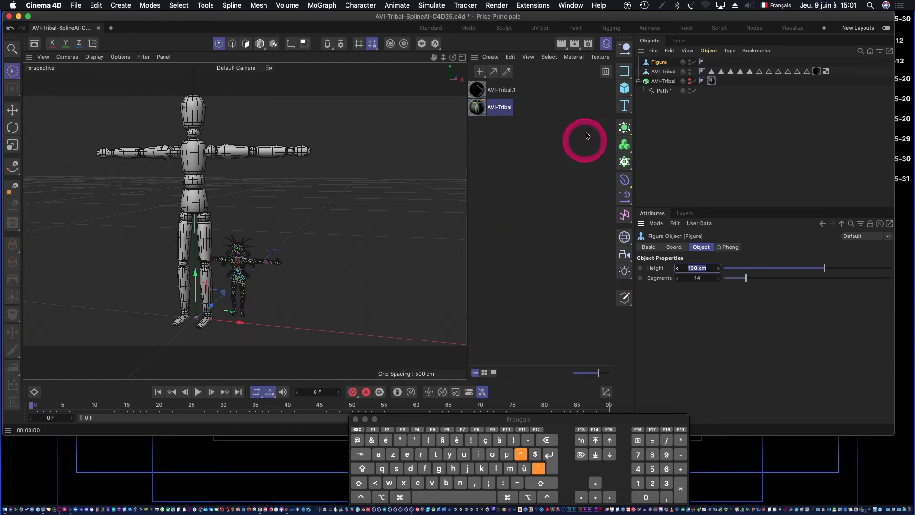
Step: Select the AVI-Tribal polygon object and switch from point editing to Model mode with Live Selection
{"action": "left_click", "coordinate": [662, 72]}
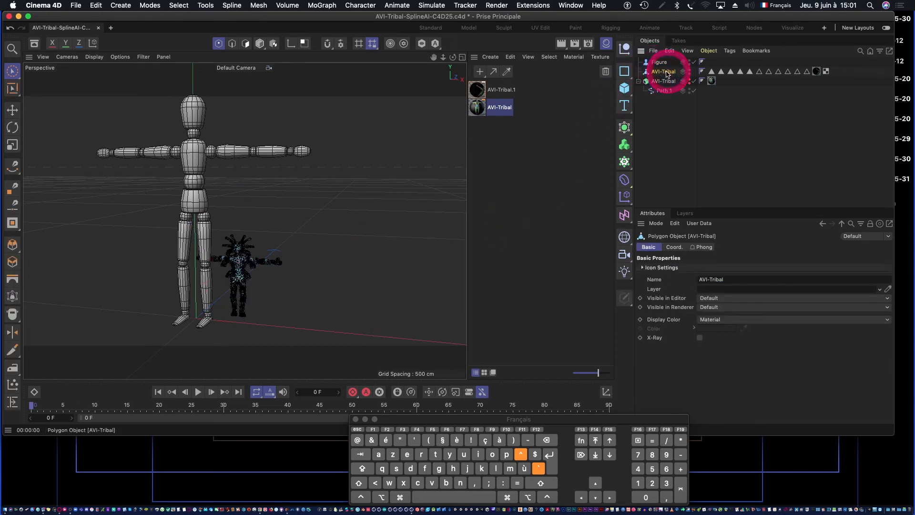
{"action": "left_click", "coordinate": [12, 89]}
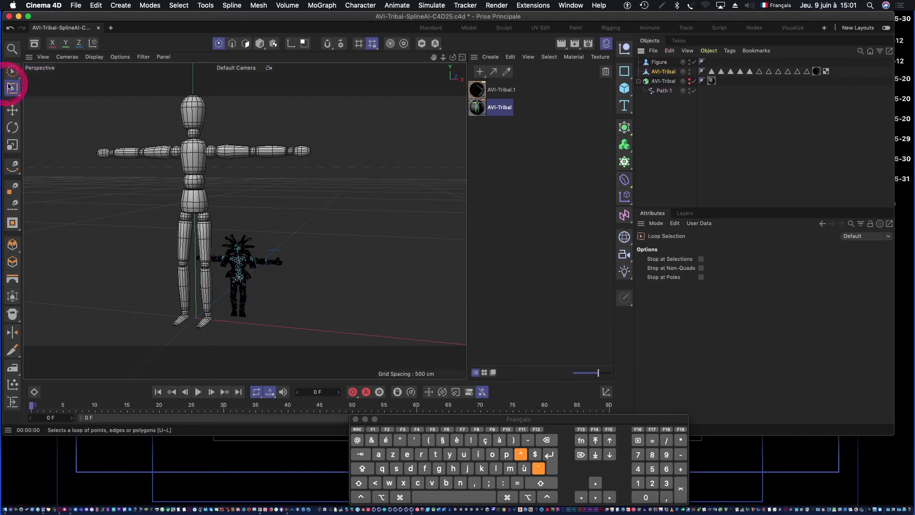
{"action": "left_click", "coordinate": [12, 73]}
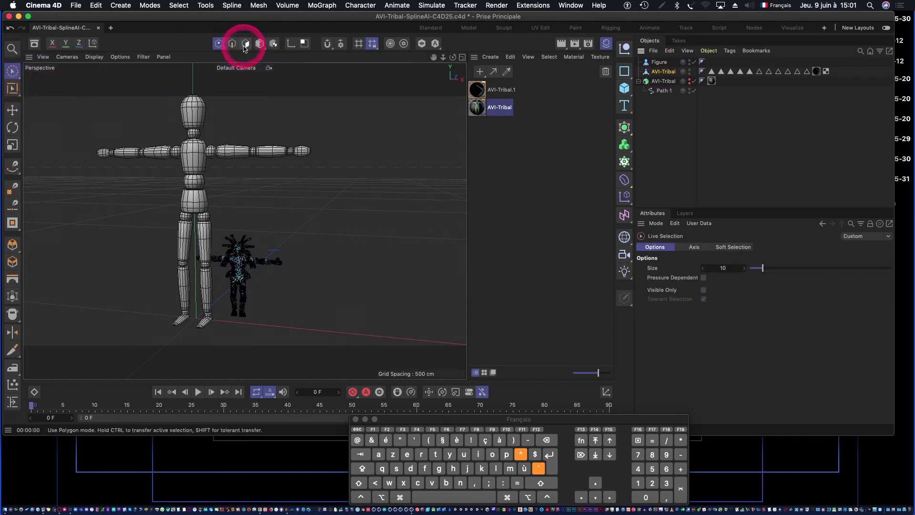
{"action": "left_click", "coordinate": [259, 45]}
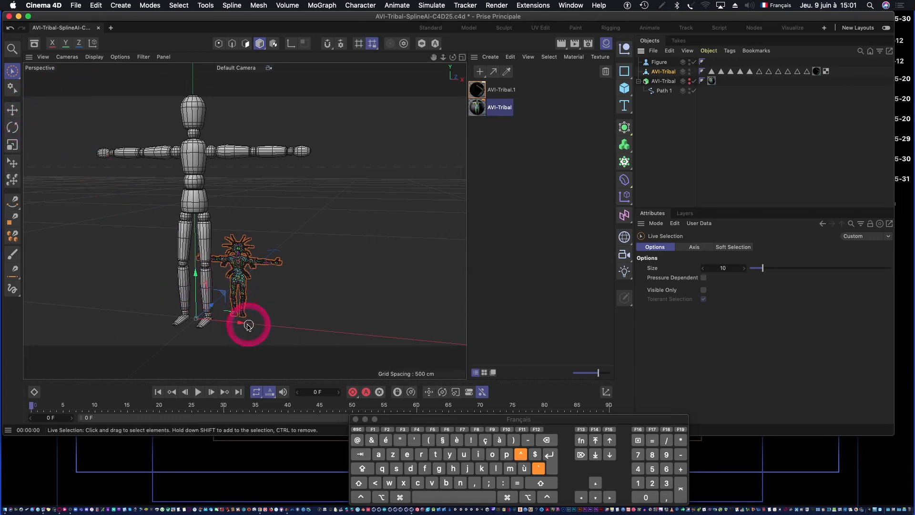
Step: Move the AVI-Tribal polygon object's axis to the centre between its feet at sole level, leaving the mesh in place
{"action": "right_click_drag", "start_coordinate": [210, 309], "coordinate": [280, 295], "text": "alt"}
{"action": "left_click_drag", "start_coordinate": [331, 294], "coordinate": [358, 283], "text": "alt"}
{"action": "left_click", "coordinate": [169, 338]}
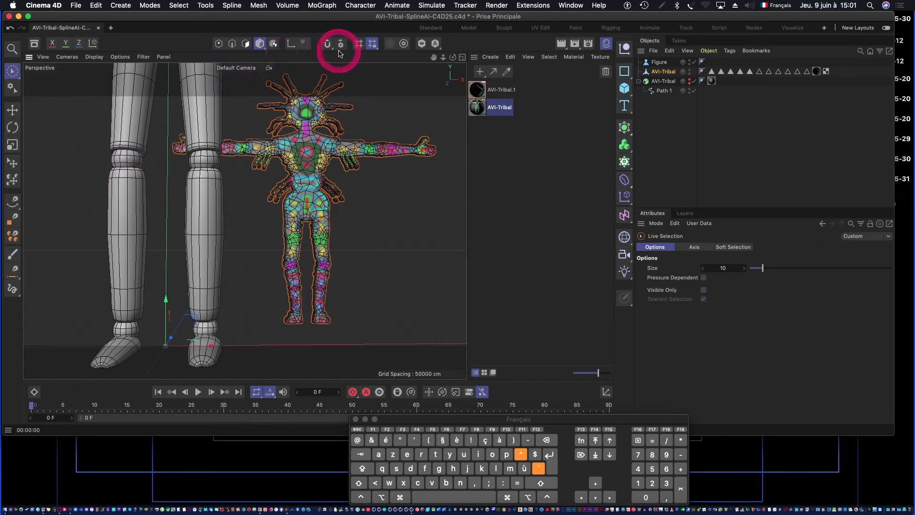
{"action": "left_click", "coordinate": [291, 43]}
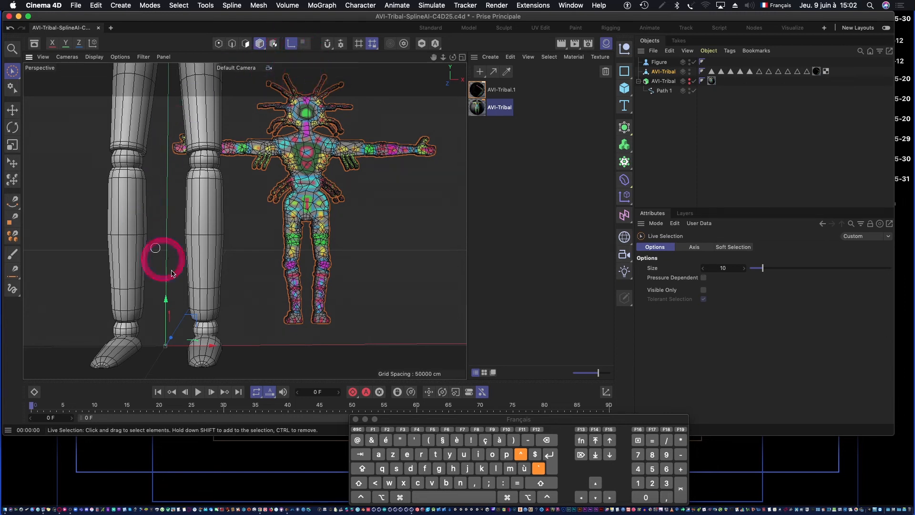
{"action": "left_click_drag", "start_coordinate": [210, 347], "coordinate": [351, 347]}
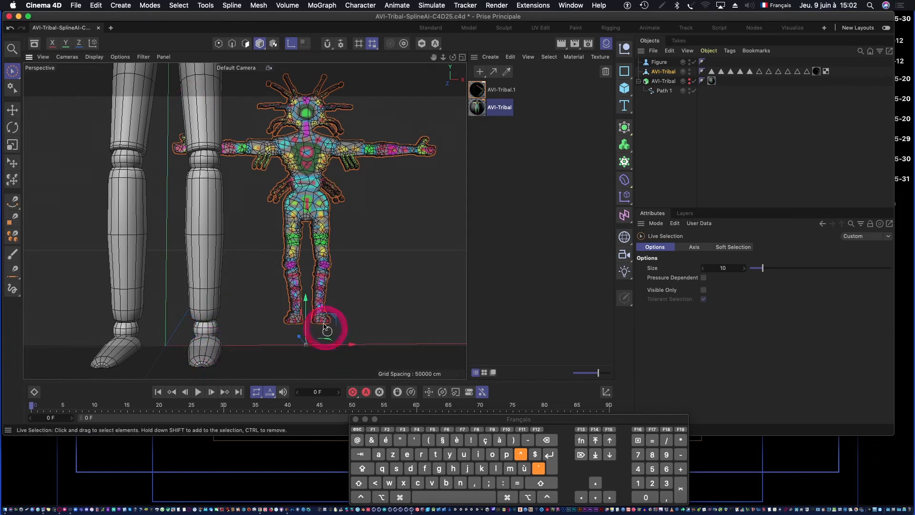
{"action": "left_click_drag", "start_coordinate": [305, 298], "coordinate": [317, 266]}
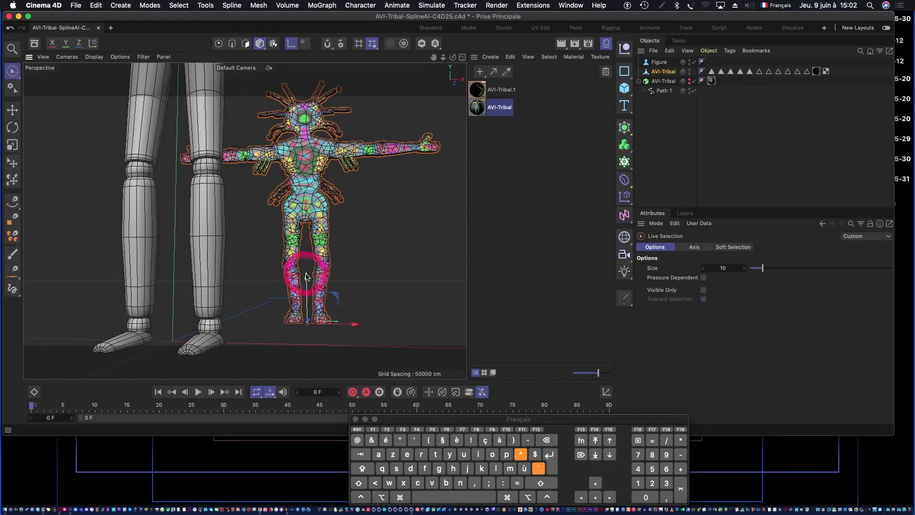
{"action": "left_click_drag", "start_coordinate": [306, 278], "coordinate": [349, 140]}
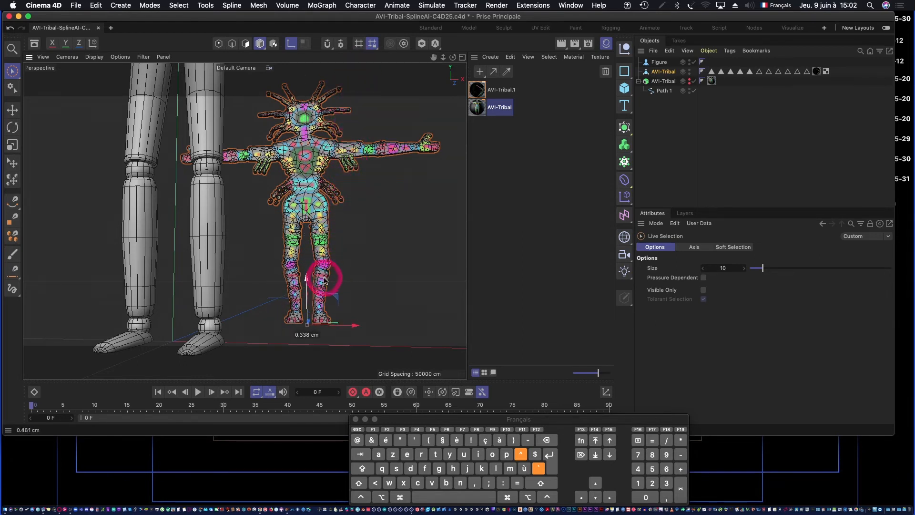
{"action": "left_click_drag", "start_coordinate": [324, 280], "coordinate": [330, 281]}
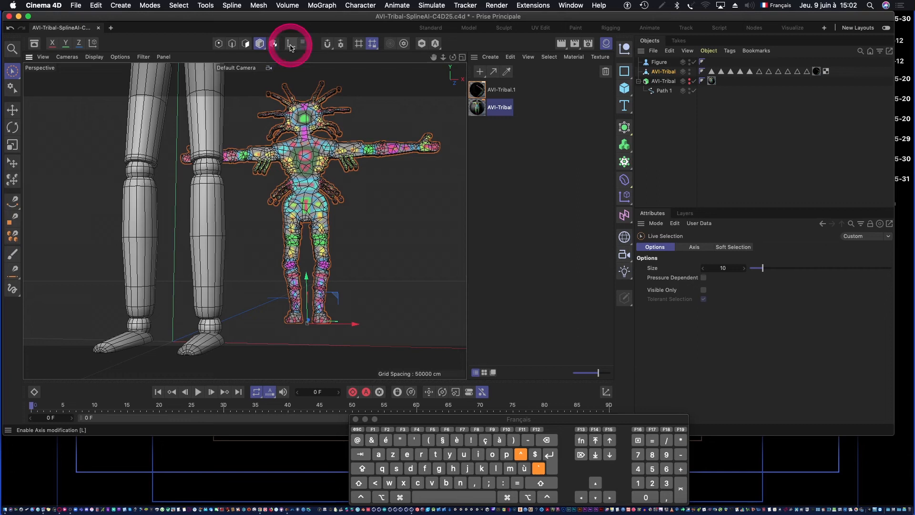
{"action": "left_click", "coordinate": [15, 75]}
{"action": "left_click", "coordinate": [90, 185]}
Step: Place the AVI-Tribal polygon object at the world origin by setting its X and Y positions to 0 cm
{"action": "left_click_drag", "start_coordinate": [367, 329], "coordinate": [302, 327]}
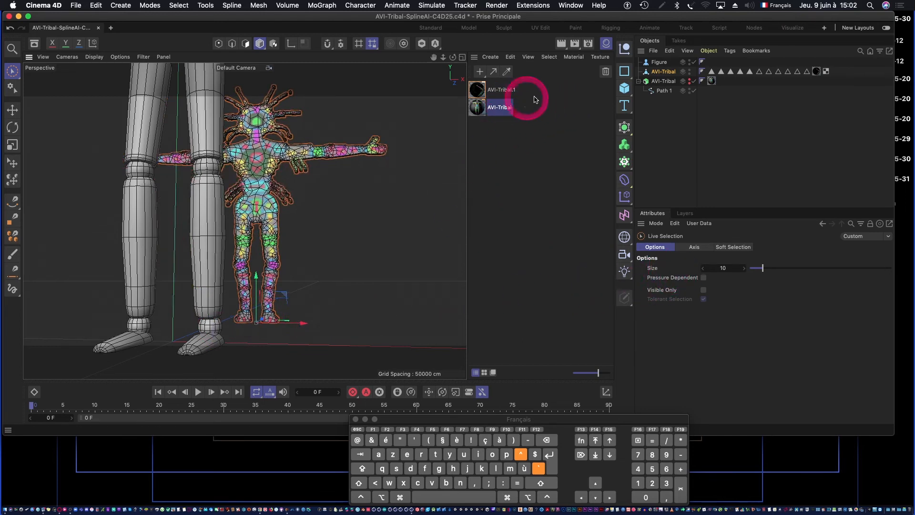
{"action": "left_click", "coordinate": [662, 71]}
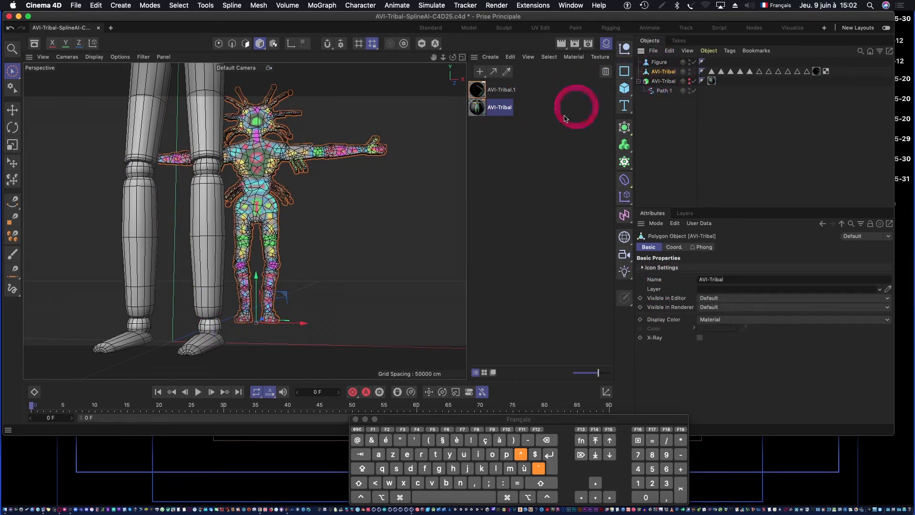
{"action": "left_click", "coordinate": [675, 248]}
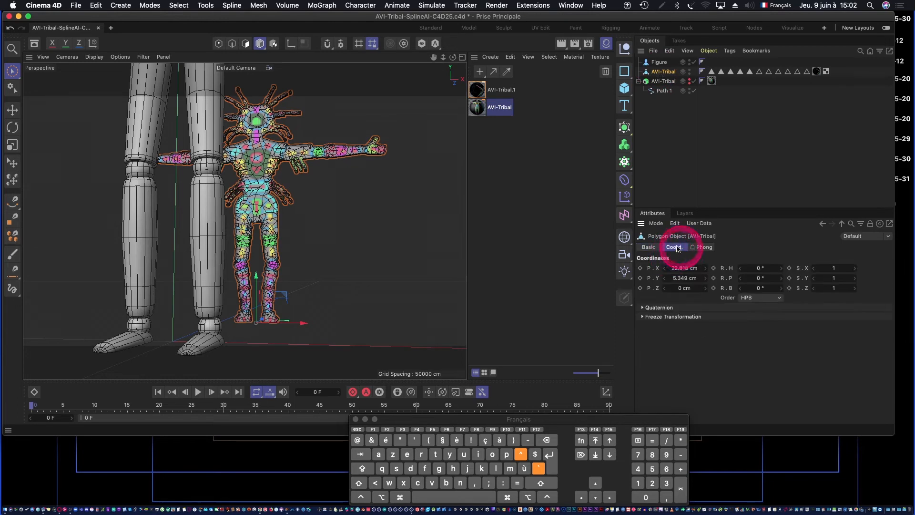
{"action": "left_click", "coordinate": [682, 268]}
{"action": "left_click", "coordinate": [512, 299]}
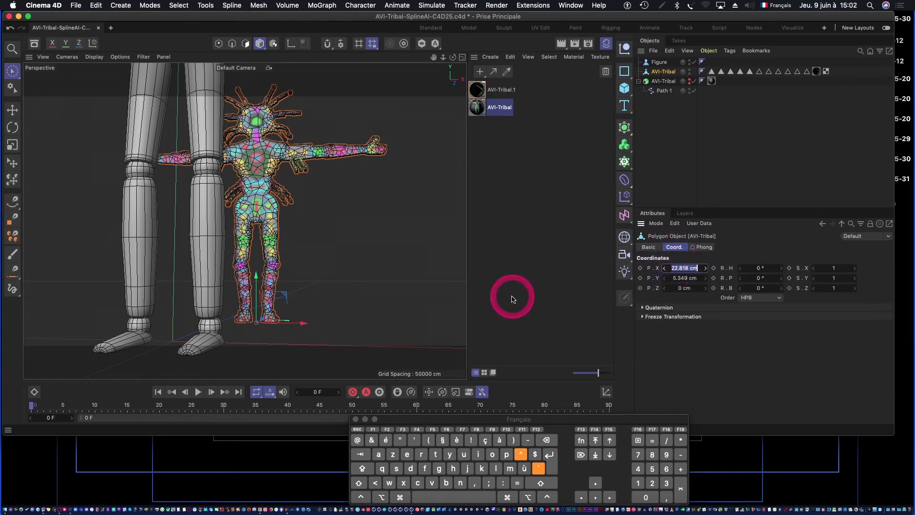
{"action": "key", "text": "Tab"}
{"action": "type", "text": "0"}
{"action": "key", "text": "Tab"}
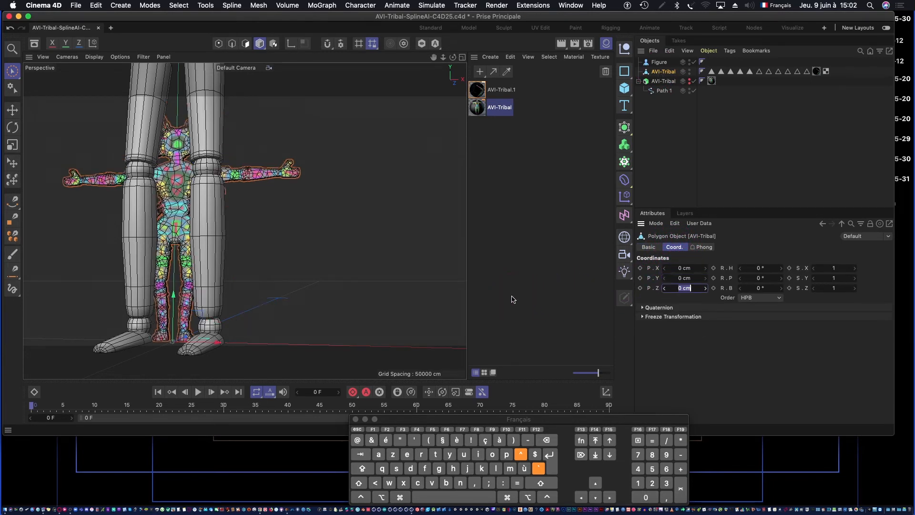
{"action": "left_click", "coordinate": [109, 212]}
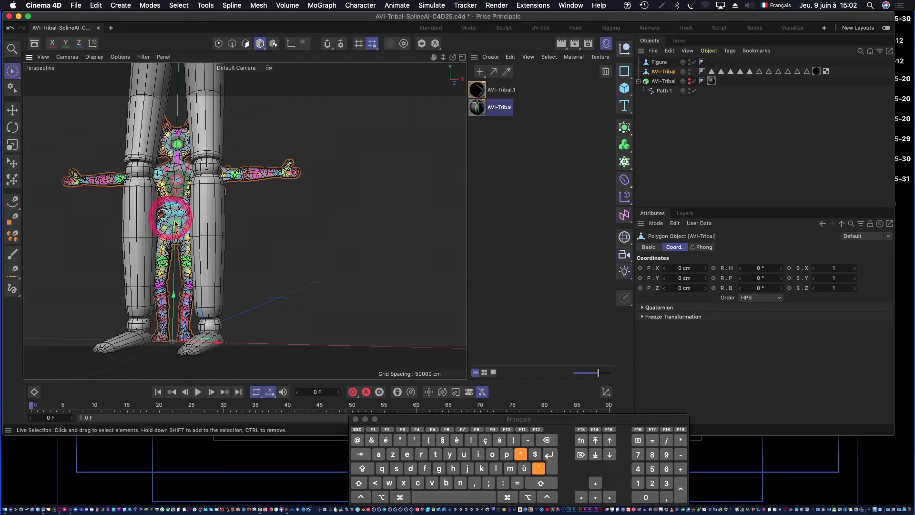
Step: Scale the AVI-Tribal polygon object up uniformly until its body roughly matches the Figure's height
{"action": "scroll", "coordinate": [154, 250], "scroll_direction": "up", "scroll_amount": 5, "text": "alt"}
{"action": "scroll", "coordinate": [154, 249], "scroll_direction": "down", "scroll_amount": 5, "text": "alt"}
{"action": "left_click_drag", "start_coordinate": [170, 249], "coordinate": [215, 225], "text": "alt"}
{"action": "scroll", "coordinate": [215, 225], "scroll_direction": "down", "scroll_amount": 6}
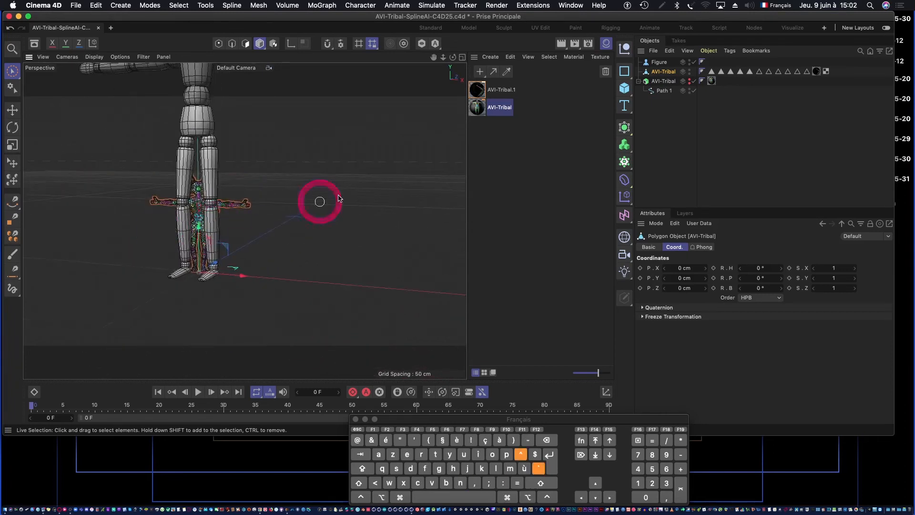
{"action": "left_click_drag", "start_coordinate": [434, 57], "coordinate": [450, 115]}
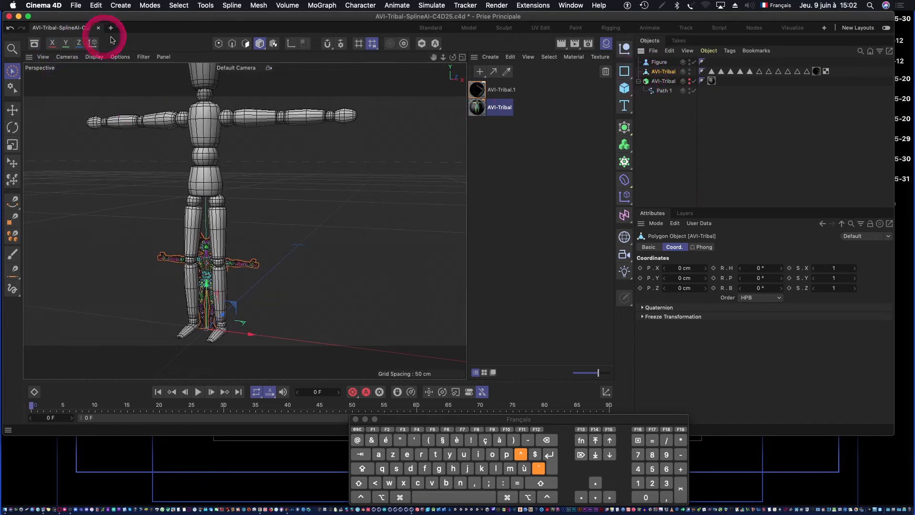
{"action": "left_click", "coordinate": [13, 151]}
{"action": "left_click_drag", "start_coordinate": [245, 306], "coordinate": [420, 202]}
{"action": "right_click_drag", "start_coordinate": [353, 204], "coordinate": [306, 218], "text": "alt"}
{"action": "left_click_drag", "start_coordinate": [347, 221], "coordinate": [363, 220]}
{"action": "right_click_drag", "start_coordinate": [281, 204], "coordinate": [310, 211], "text": "alt"}
{"action": "mouse_move", "coordinate": [309, 211]}
{"action": "left_mouse_down", "text": "alt"}
{"action": "mouse_move", "coordinate": [321, 219]}
{"action": "mouse_move", "coordinate": [436, 219]}
{"action": "mouse_move", "coordinate": [348, 228]}
{"action": "mouse_move", "coordinate": [281, 213]}
{"action": "left_mouse_up", "text": "alt"}
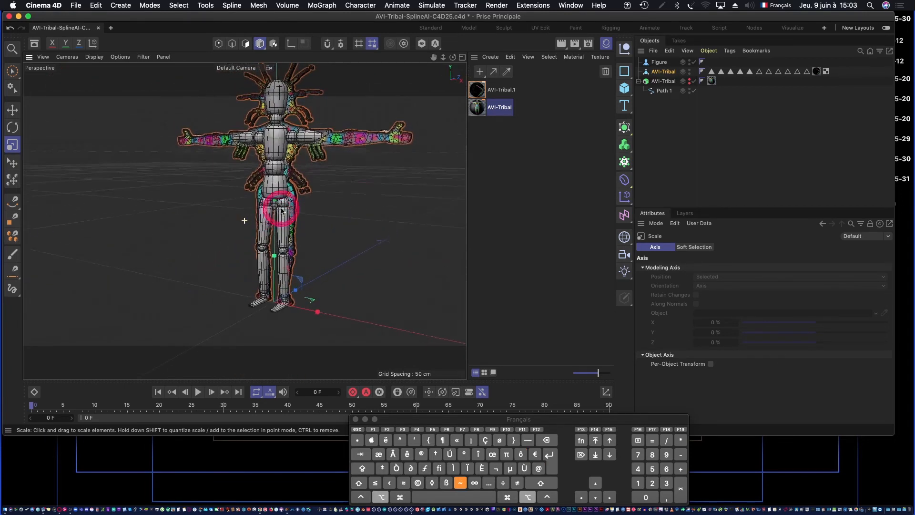
{"action": "scroll", "coordinate": [348, 204], "scroll_direction": "down", "scroll_amount": 3, "text": "alt"}
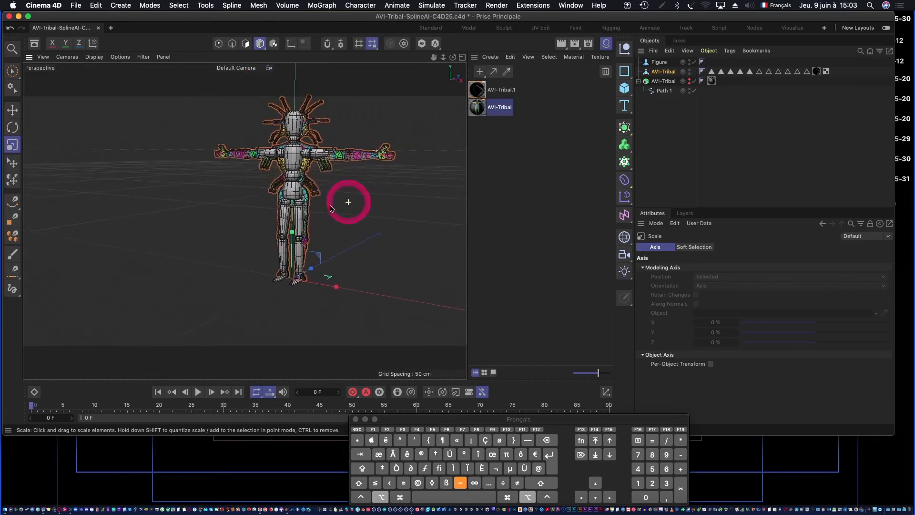
Step: Disable the Figure reference object and delete it from the scene
{"action": "left_click", "coordinate": [658, 63]}
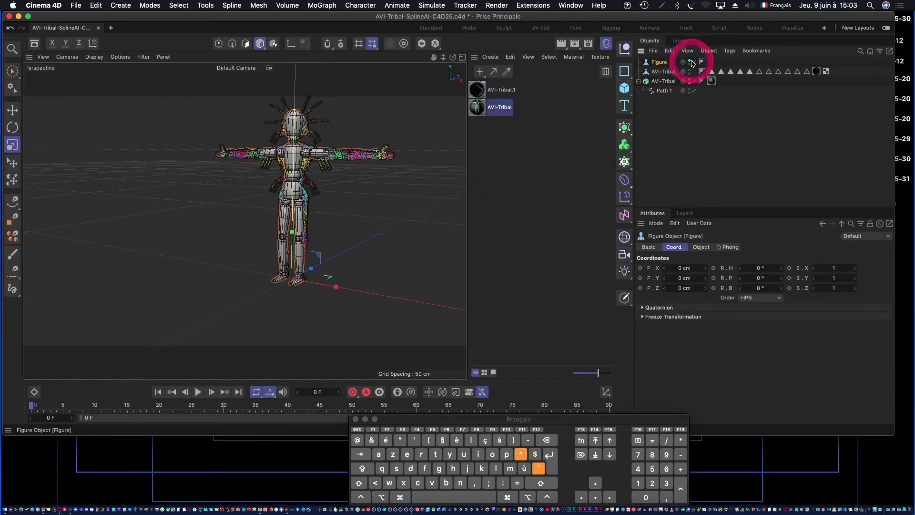
{"action": "left_click", "coordinate": [691, 62]}
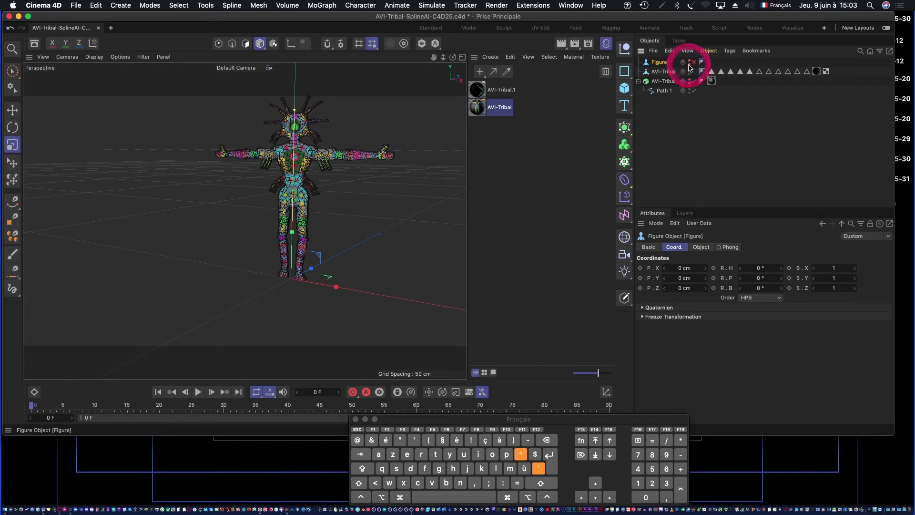
{"action": "key", "text": "BackSpace"}
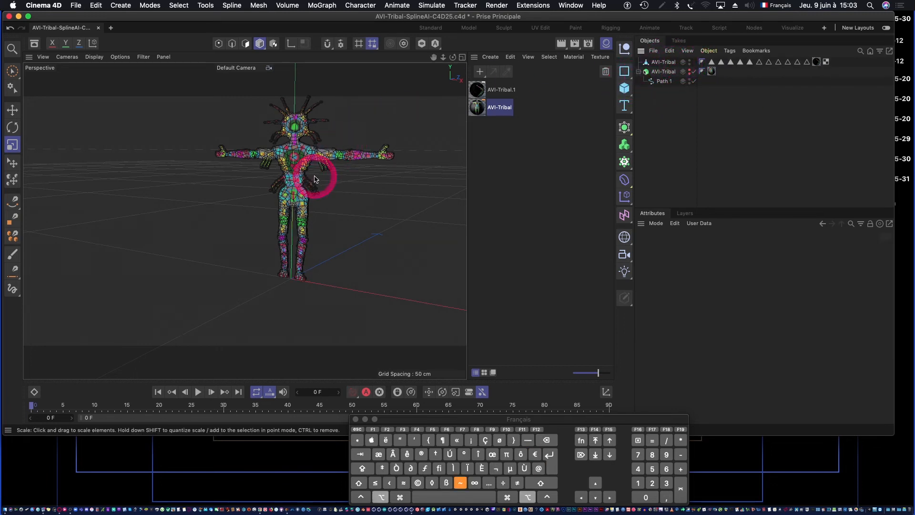
Step: Select the AVI-Tribal polygon object, frame it in the view and examine the textured character from several angles
{"action": "left_click", "coordinate": [663, 73]}
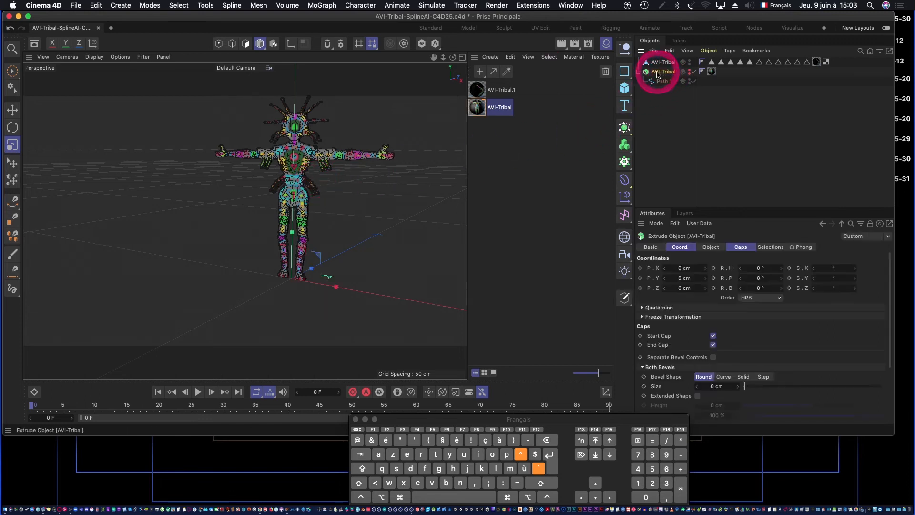
{"action": "left_click", "coordinate": [668, 63]}
{"action": "left_click", "coordinate": [284, 222]}
{"action": "key", "text": "h"}
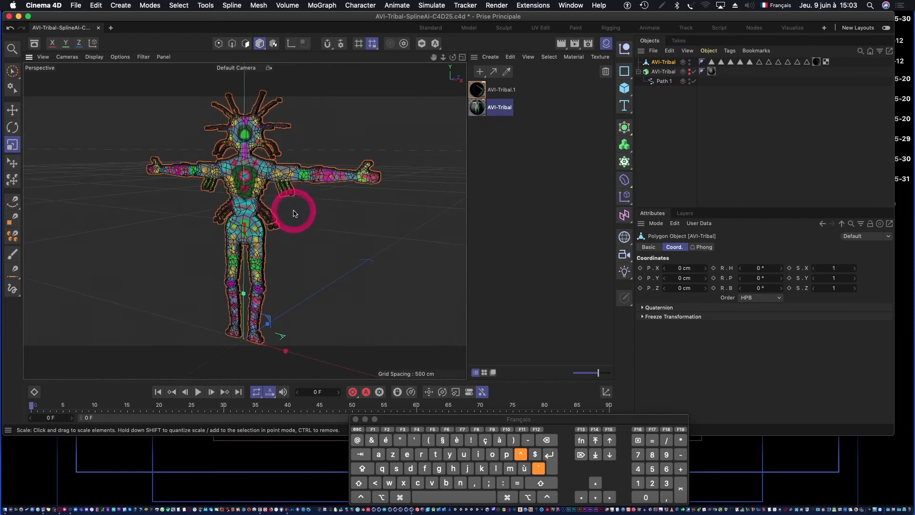
{"action": "mouse_move", "coordinate": [246, 208]}
{"action": "left_mouse_down", "text": "alt"}
{"action": "mouse_move", "coordinate": [411, 216]}
{"action": "mouse_move", "coordinate": [282, 236]}
{"action": "mouse_move", "coordinate": [203, 236]}
{"action": "mouse_move", "coordinate": [247, 215]}
{"action": "left_mouse_up", "text": "alt"}
{"action": "right_click_drag", "start_coordinate": [251, 196], "coordinate": [367, 176], "text": "alt"}
{"action": "mouse_move", "coordinate": [375, 160]}
{"action": "left_mouse_down", "text": "alt"}
{"action": "mouse_move", "coordinate": [352, 188]}
{"action": "mouse_move", "coordinate": [409, 182]}
{"action": "mouse_move", "coordinate": [381, 156]}
{"action": "left_mouse_up", "text": "alt"}
{"action": "right_click_drag", "start_coordinate": [299, 174], "coordinate": [204, 191], "text": "alt"}
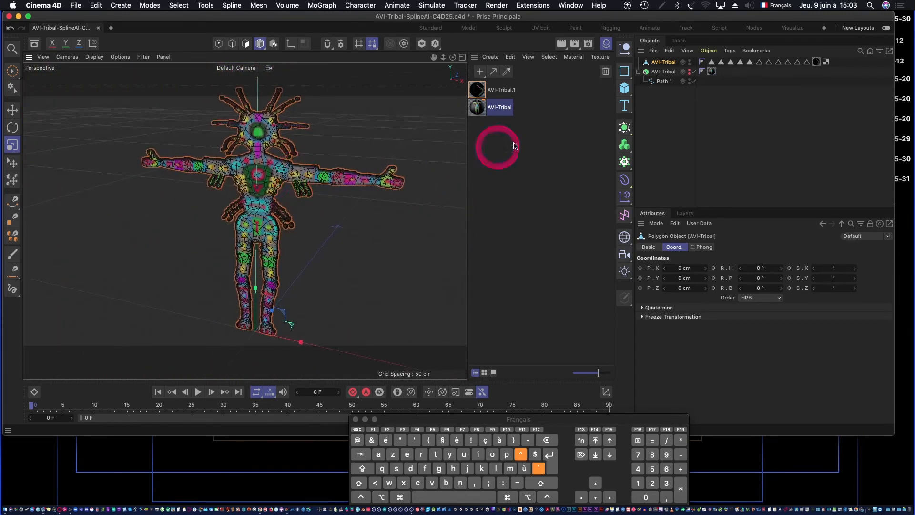
Step: Set the viewport texture preview size of the AVI-Tribal.1 material to 1024x1024 (4 MB)
{"action": "double_click", "coordinate": [479, 94]}
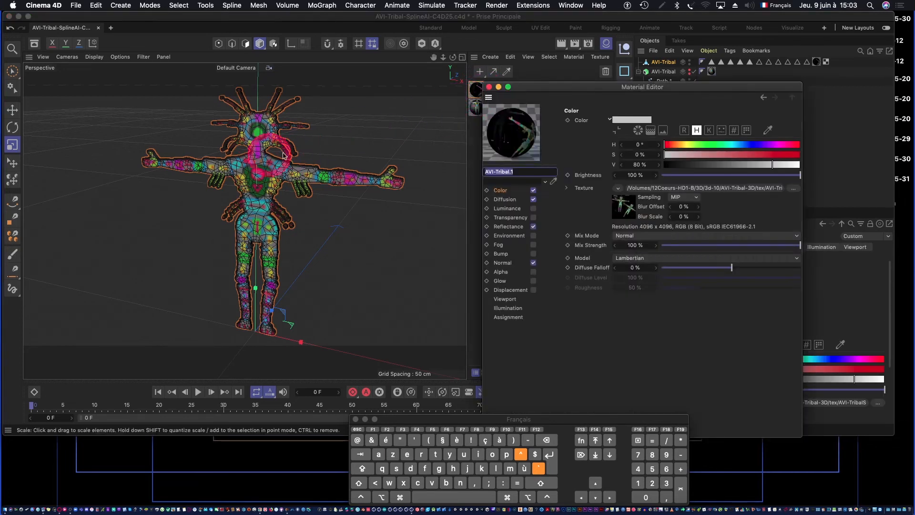
{"action": "left_click", "coordinate": [511, 144]}
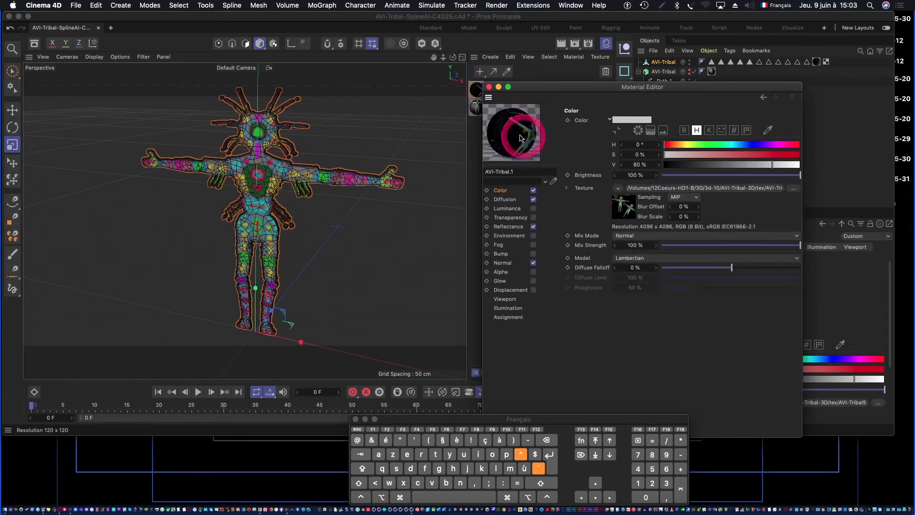
{"action": "left_click", "coordinate": [506, 300]}
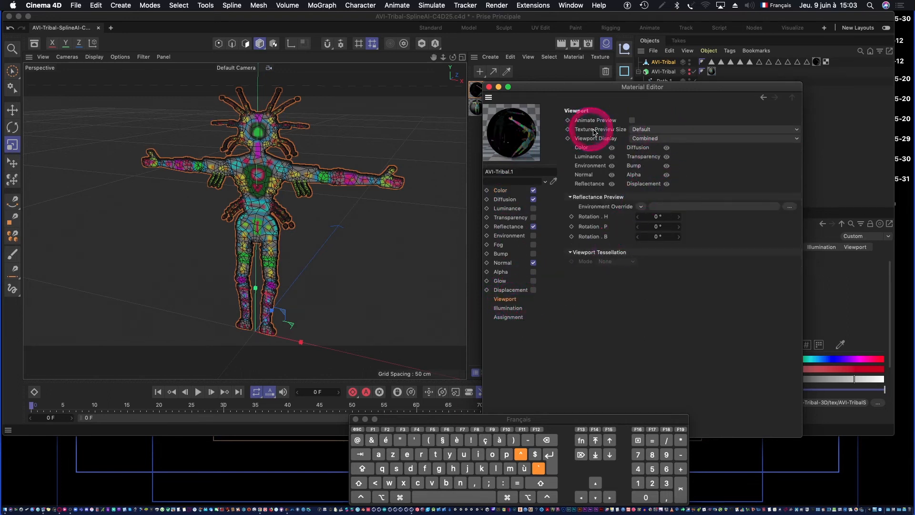
{"action": "left_click", "coordinate": [656, 130]}
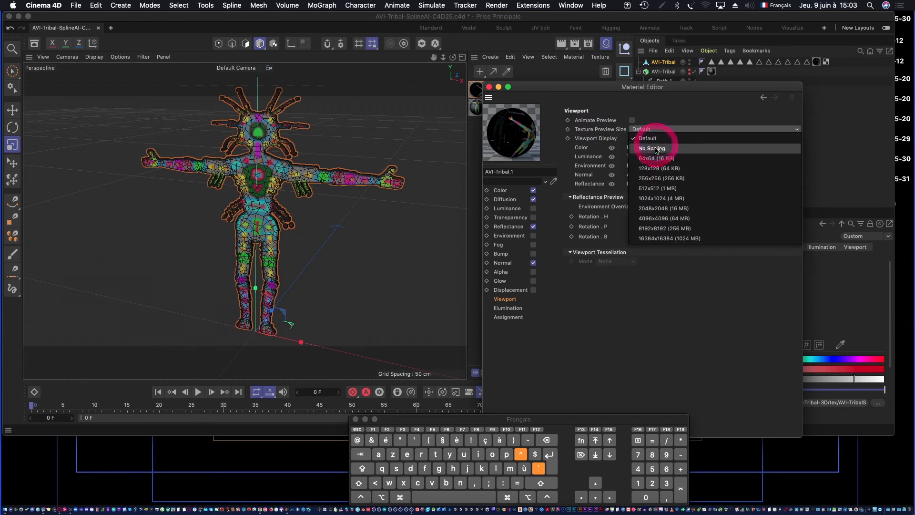
{"action": "left_click", "coordinate": [663, 198]}
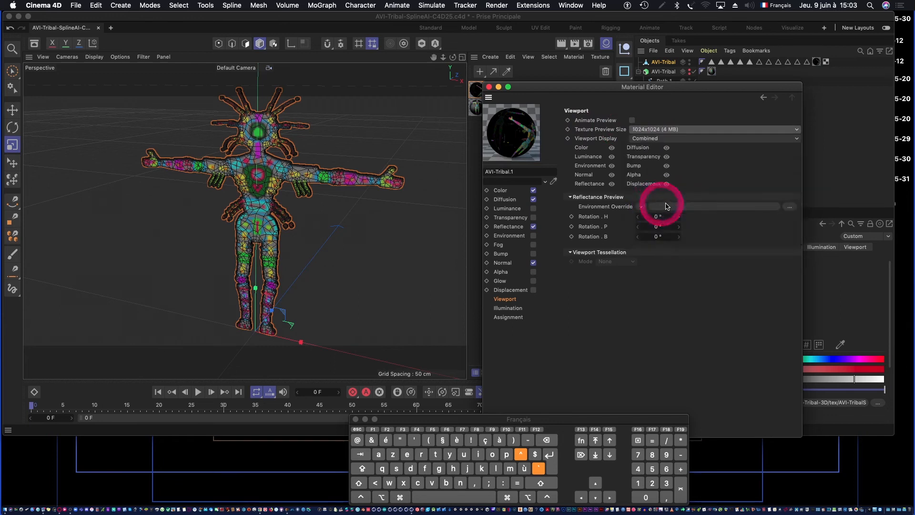
{"action": "left_click", "coordinate": [488, 88]}
Step: Save the project with the updated material preview
{"action": "right_click_drag", "start_coordinate": [271, 181], "coordinate": [317, 177], "text": "alt"}
{"action": "left_click_drag", "start_coordinate": [314, 177], "coordinate": [378, 168], "text": "alt"}
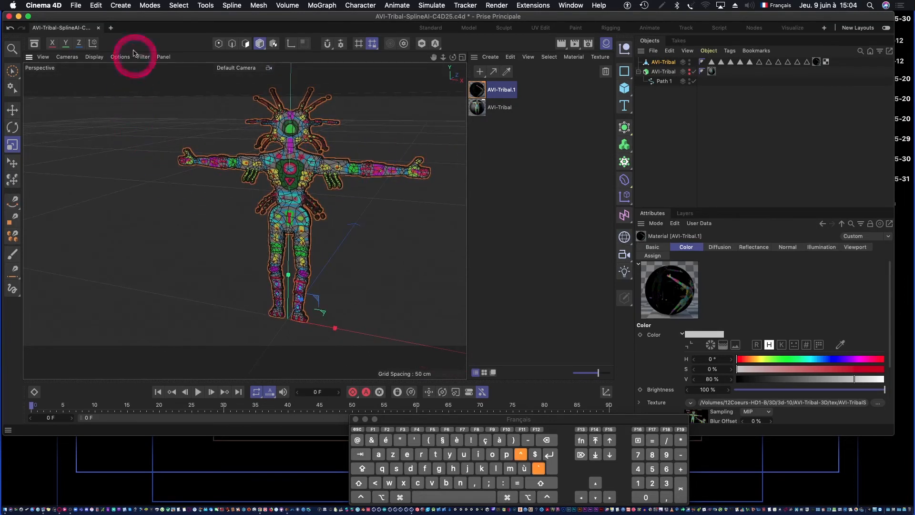
{"action": "left_click", "coordinate": [76, 5]}
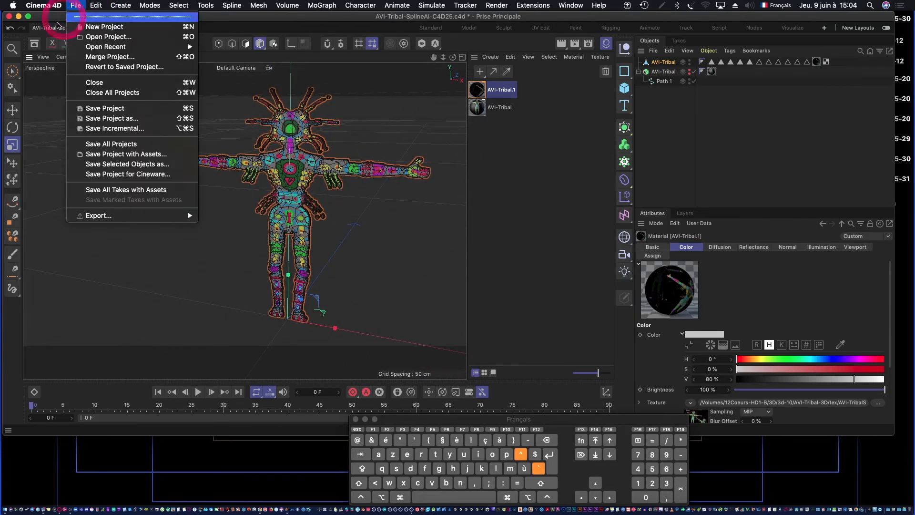
{"action": "left_click", "coordinate": [110, 109]}
Step: Select the AVI-Tribal polygon object and start an FBX export
{"action": "left_click_drag", "start_coordinate": [434, 56], "coordinate": [374, 72]}
{"action": "left_click_drag", "start_coordinate": [255, 187], "coordinate": [224, 196], "text": "alt"}
{"action": "left_click", "coordinate": [653, 65]}
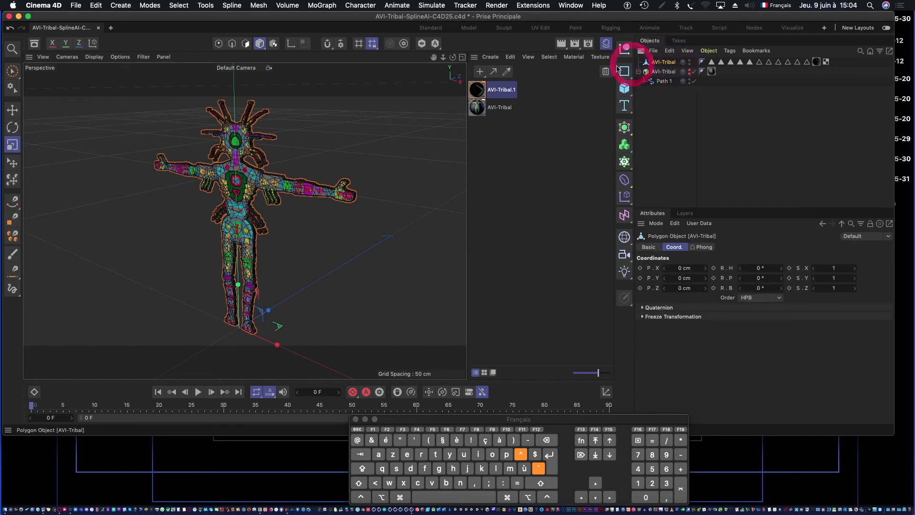
{"action": "left_click", "coordinate": [76, 5]}
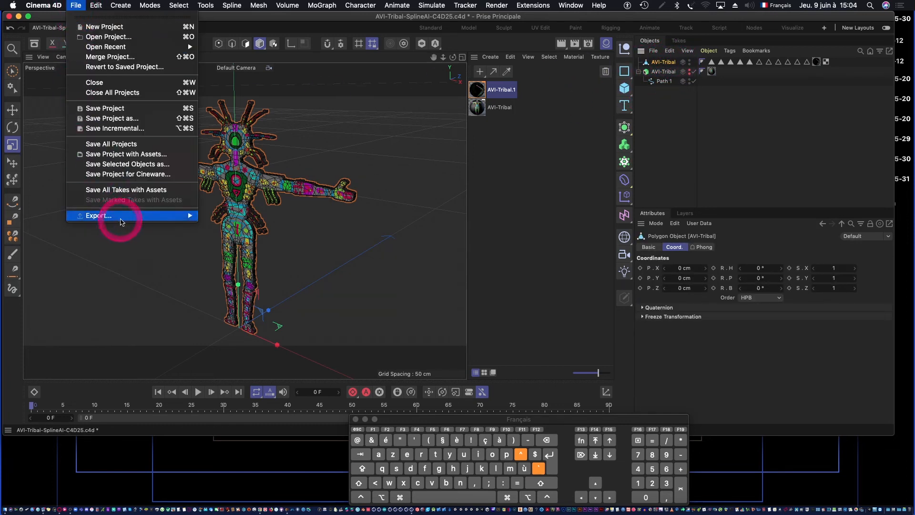
{"action": "mouse_move", "coordinate": [133, 216]}
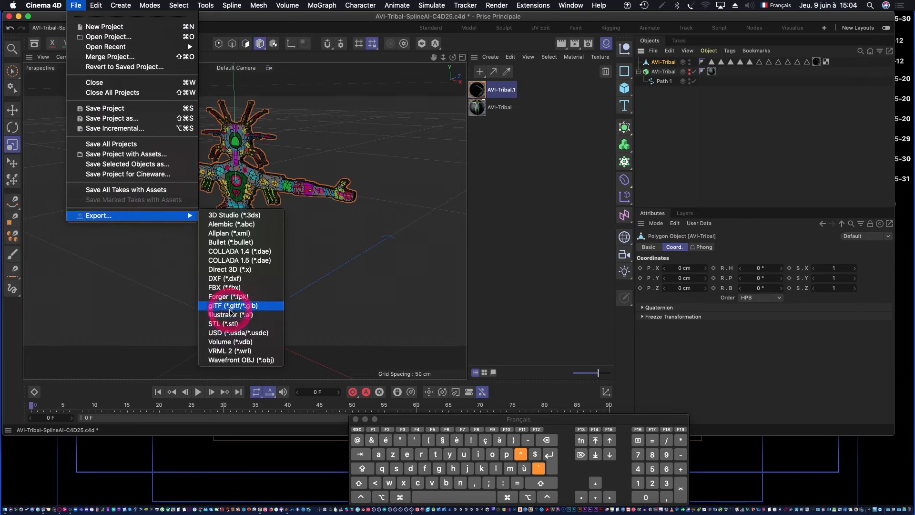
{"action": "left_click", "coordinate": [228, 289]}
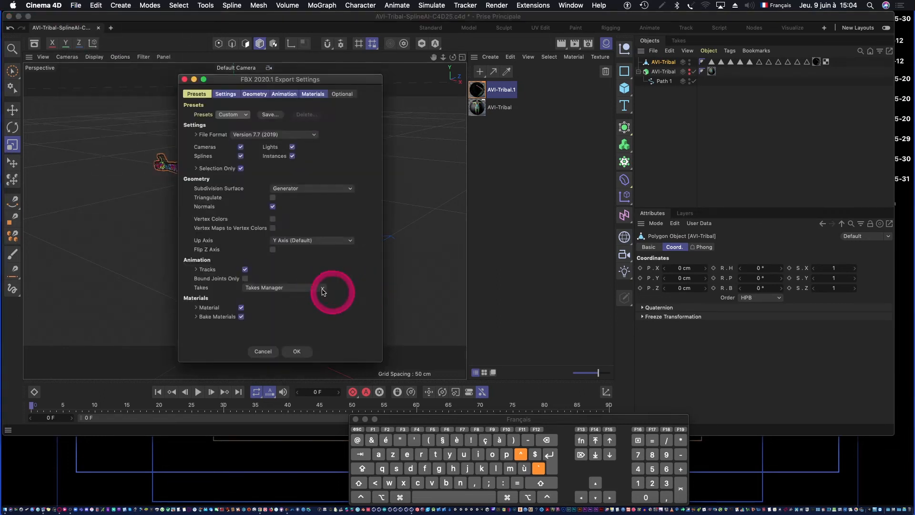
Step: Review all groups of FBX export settings together, including the Selection Only sub-options and the Bake Materials size, format and depth
{"action": "left_click", "coordinate": [200, 97]}
{"action": "left_click", "coordinate": [232, 96]}
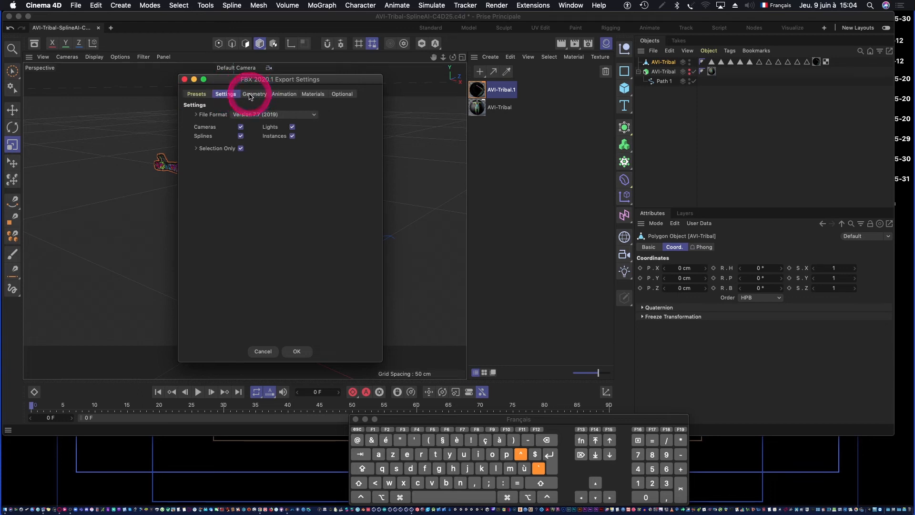
{"action": "left_click", "coordinate": [253, 94], "text": "shift"}
{"action": "left_click", "coordinate": [284, 94], "text": "shift"}
{"action": "left_click", "coordinate": [313, 94], "text": "shift"}
{"action": "left_click", "coordinate": [338, 95], "text": "shift"}
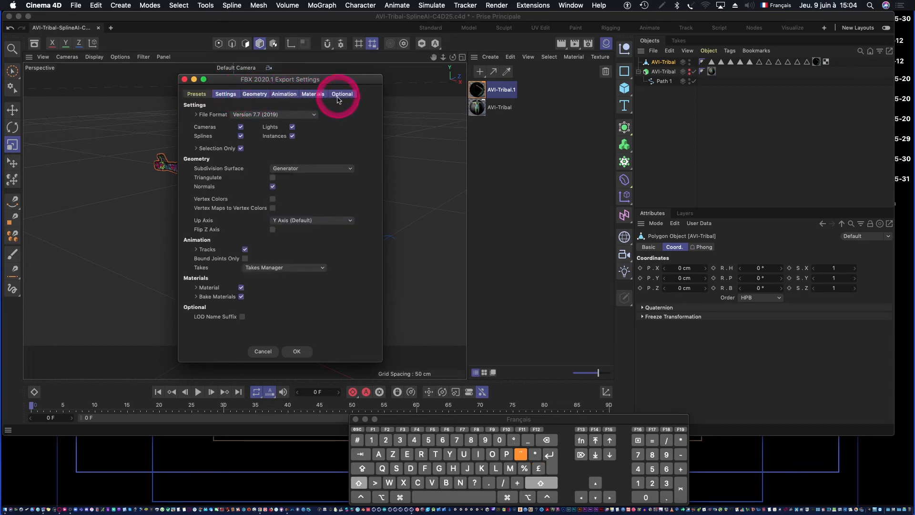
{"action": "left_click", "coordinate": [200, 149]}
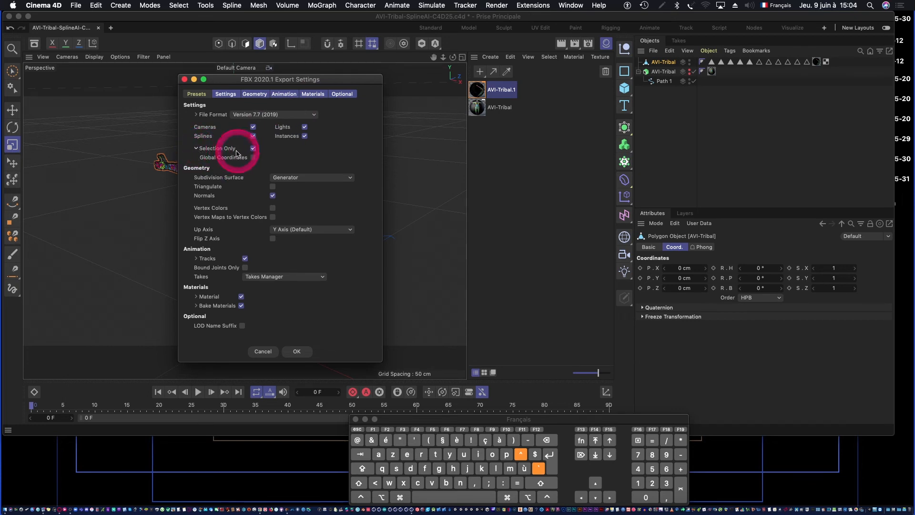
{"action": "left_click", "coordinate": [197, 150]}
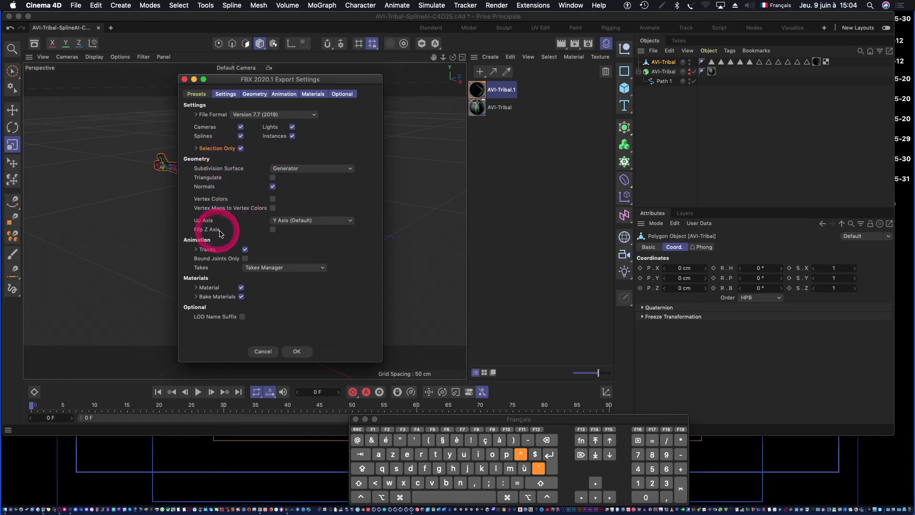
{"action": "left_click", "coordinate": [196, 297]}
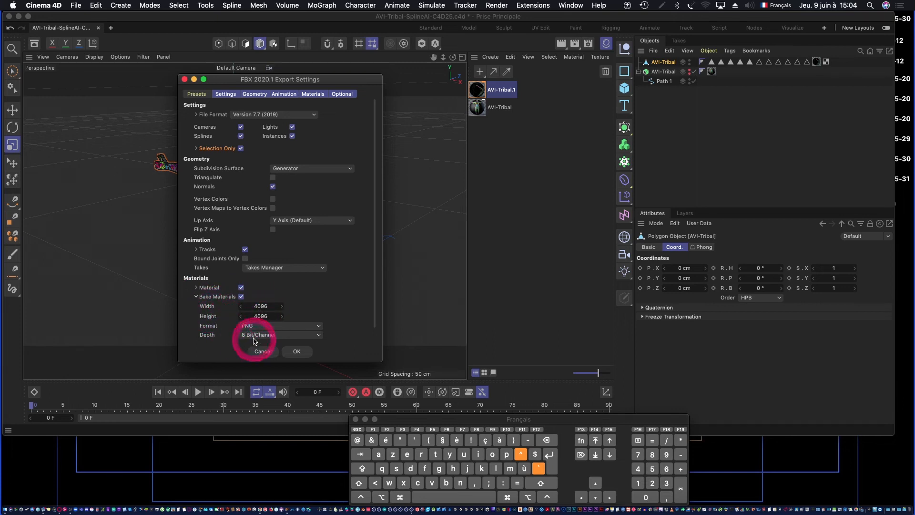
Step: Export the character as AVI-Tribal-SplineAI-C4D25-FBX.fbx in the AVI-Tribal-3D folder, replacing the existing file
{"action": "left_click", "coordinate": [298, 352]}
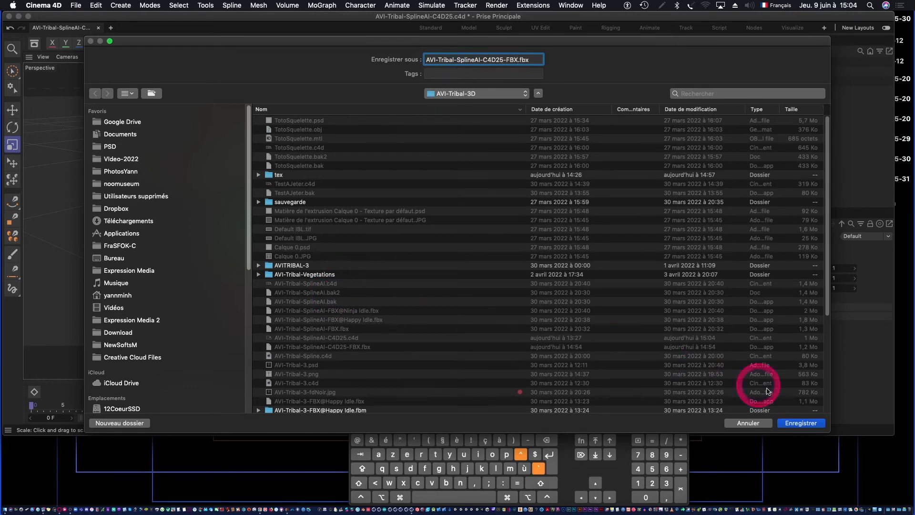
{"action": "left_click", "coordinate": [801, 423]}
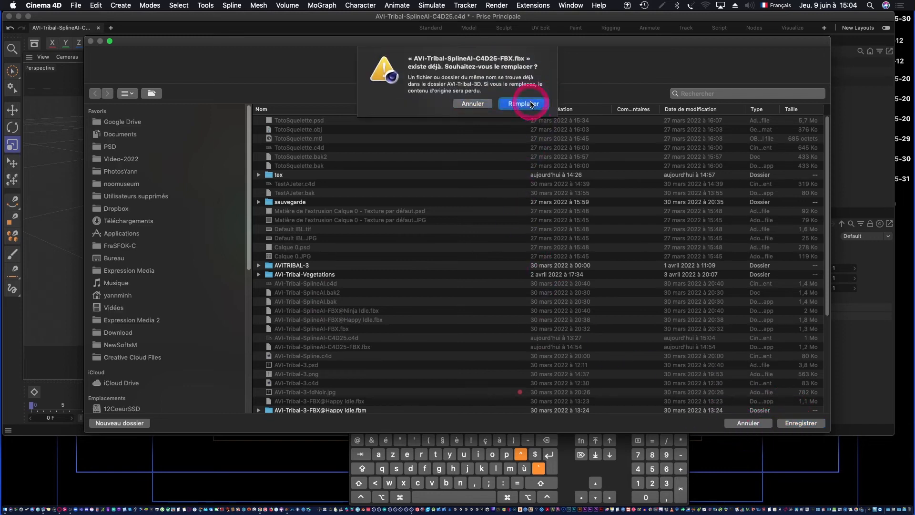
{"action": "left_click", "coordinate": [530, 103]}
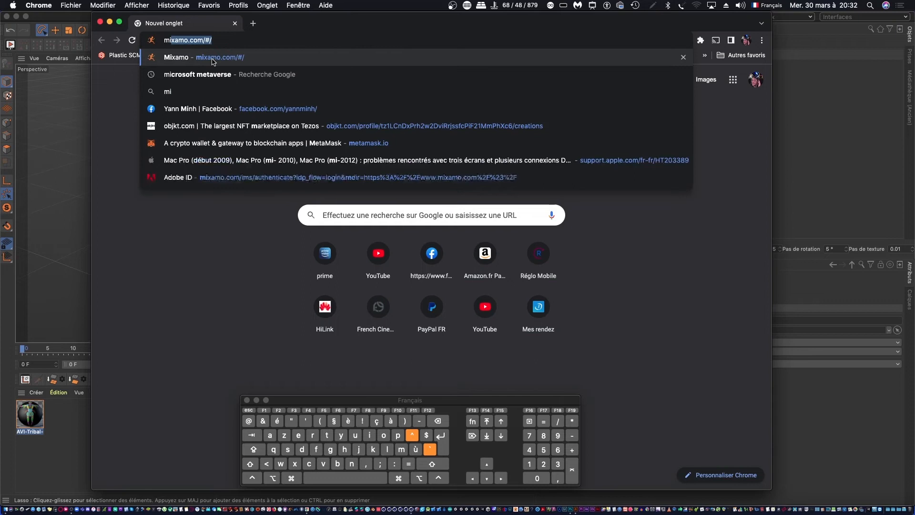
Step: Open the Mixamo website in Chrome and arrange the on-screen keyboard and browser window so the page is unobstructed
{"action": "type", "text": "xa"}
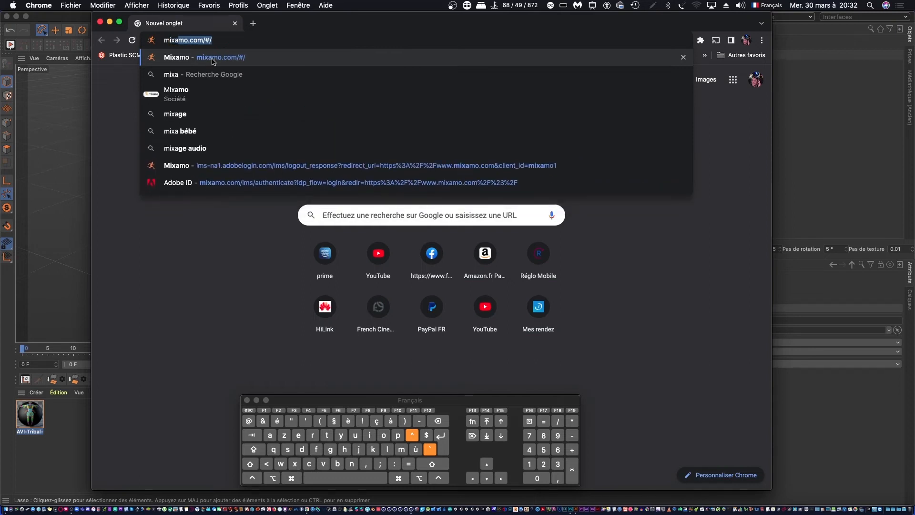
{"action": "left_click", "coordinate": [212, 58]}
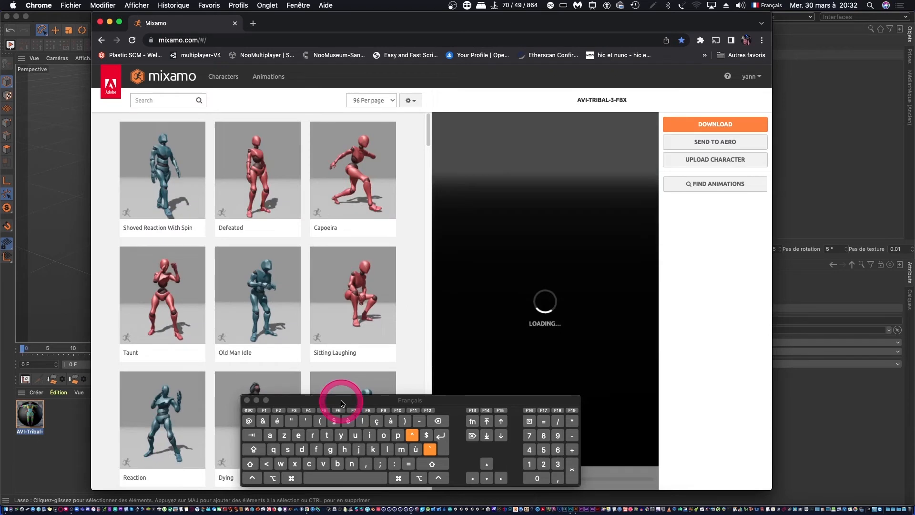
{"action": "left_click_drag", "start_coordinate": [341, 403], "coordinate": [674, 408]}
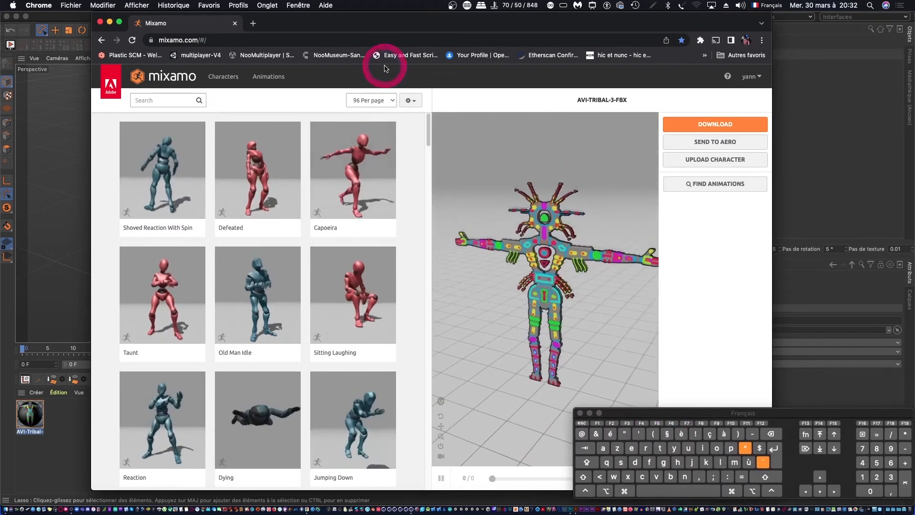
{"action": "left_click_drag", "start_coordinate": [408, 24], "coordinate": [352, 24]}
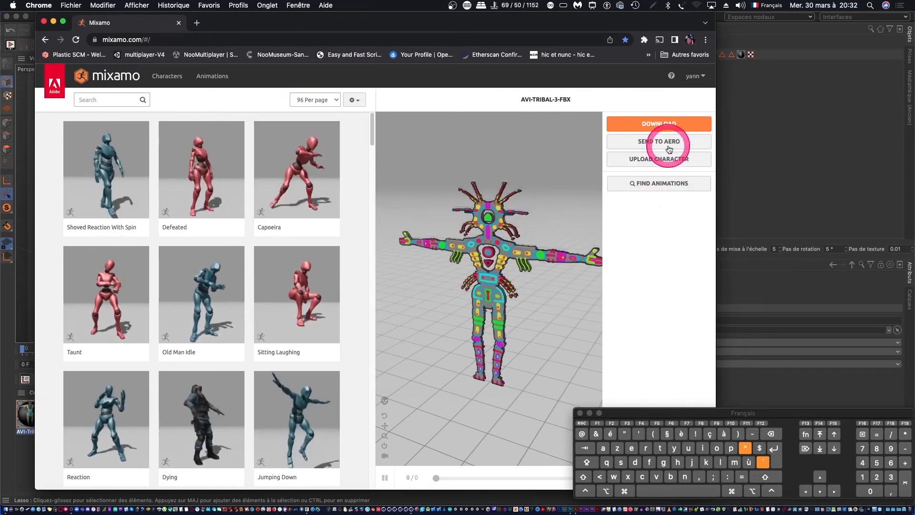
Step: Upload the character file AVI-Tribal-SplineAI-FBX.fbx from the TotoSquelettePSD folder to Mixamo
{"action": "left_click", "coordinate": [663, 129]}
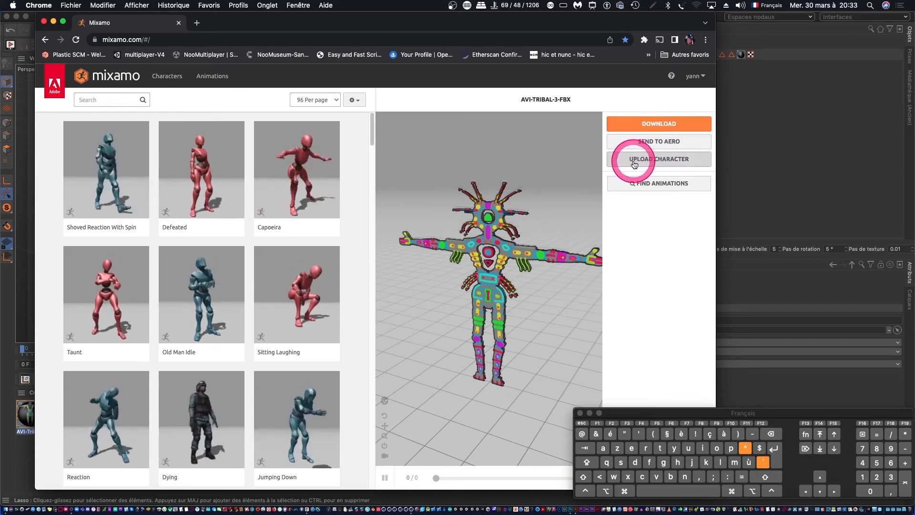
{"action": "left_click", "coordinate": [671, 163]}
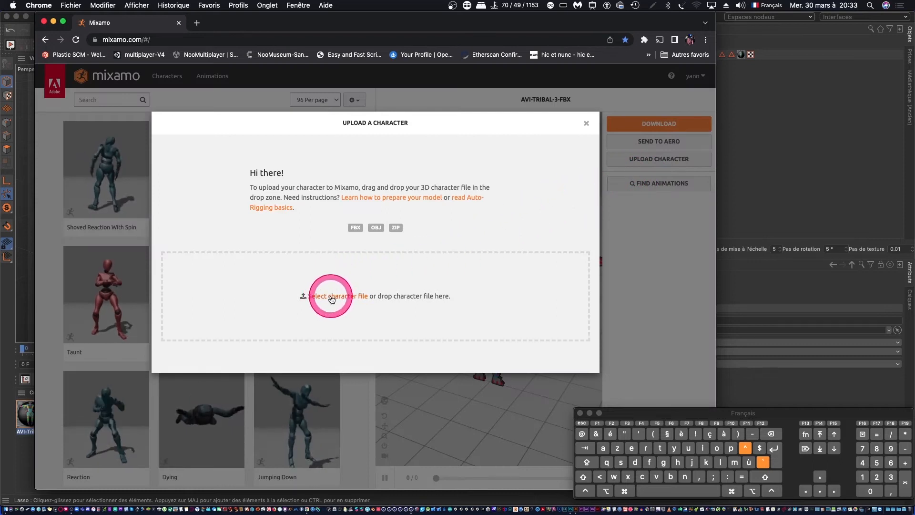
{"action": "left_click", "coordinate": [307, 321]}
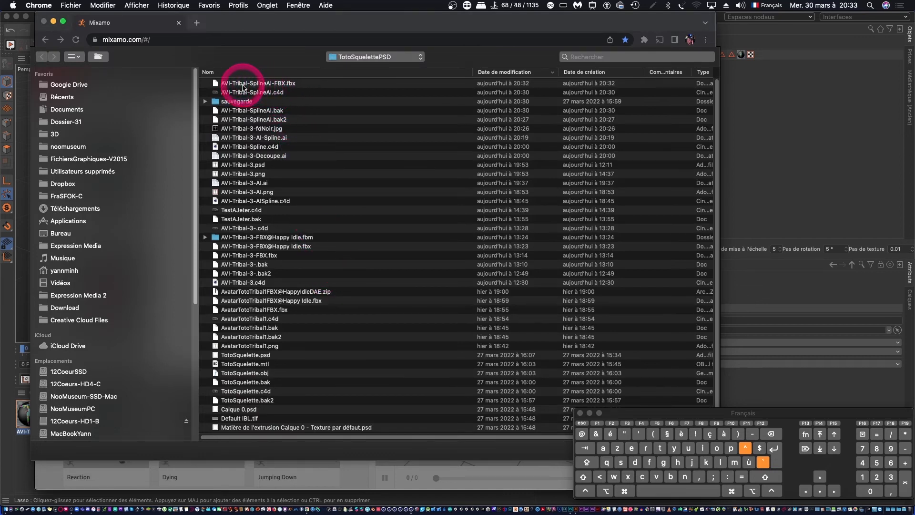
{"action": "double_click", "coordinate": [285, 84]}
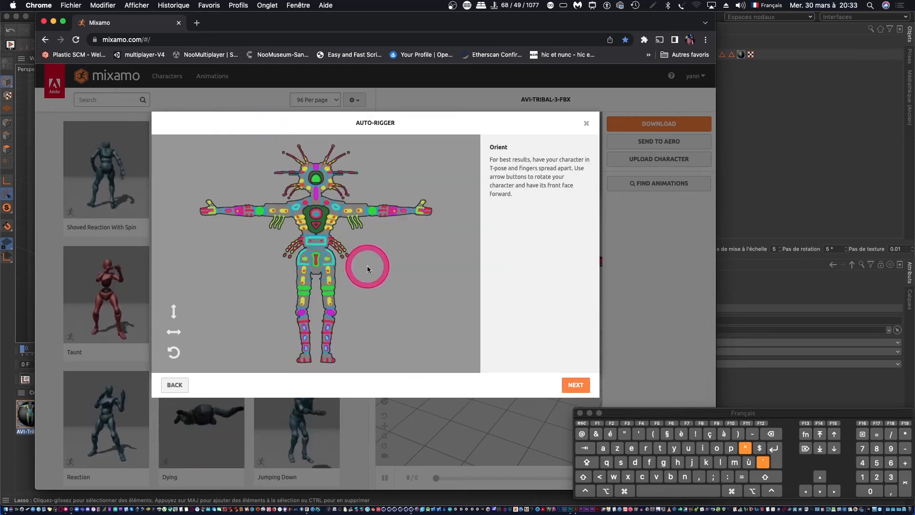
Step: Place symmetrical chin, wrist, elbow, knee and groin markers on the character and auto-rig it with the 2 Chain Fingers (41) skeleton
{"action": "left_click", "coordinate": [576, 386]}
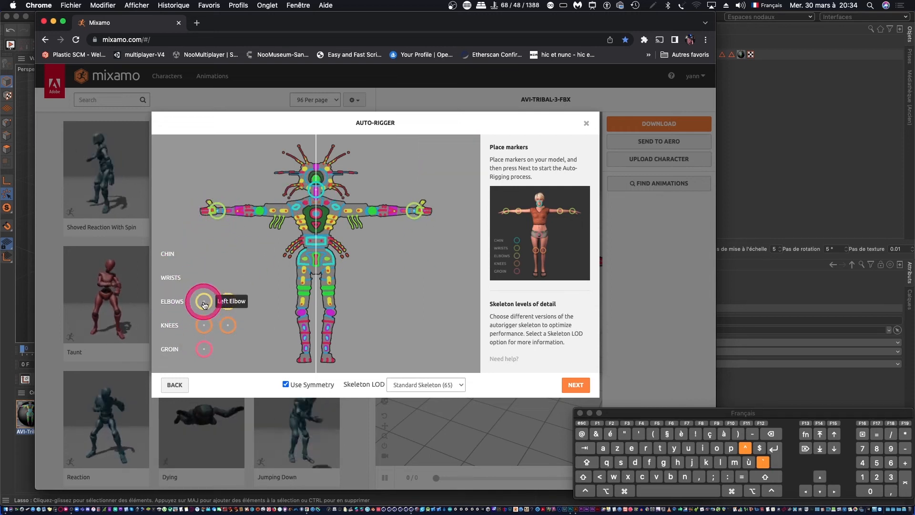
{"action": "left_click_drag", "start_coordinate": [319, 219], "coordinate": [285, 223]}
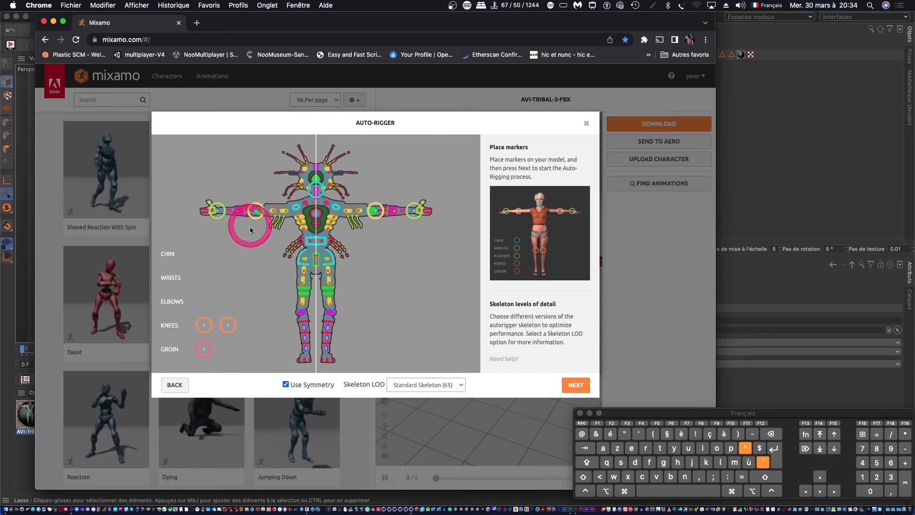
{"action": "left_click_drag", "start_coordinate": [204, 327], "coordinate": [288, 276]}
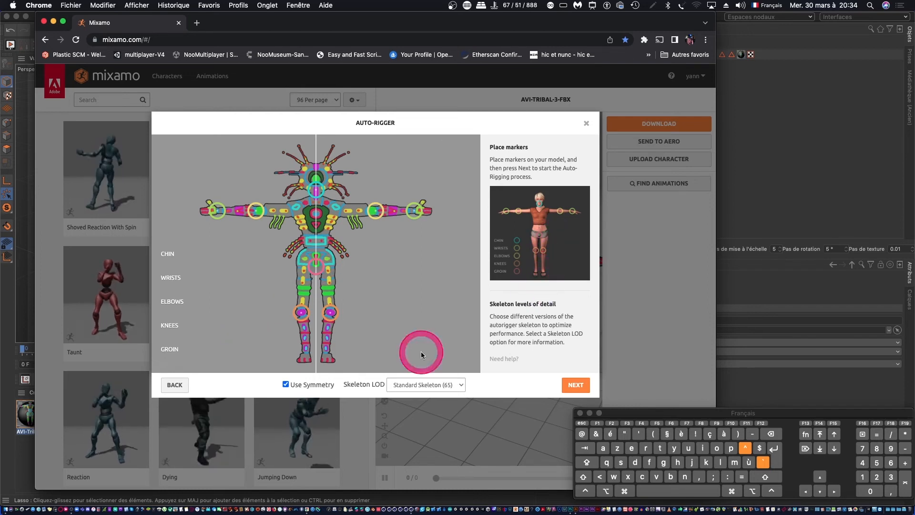
{"action": "left_click", "coordinate": [432, 403]}
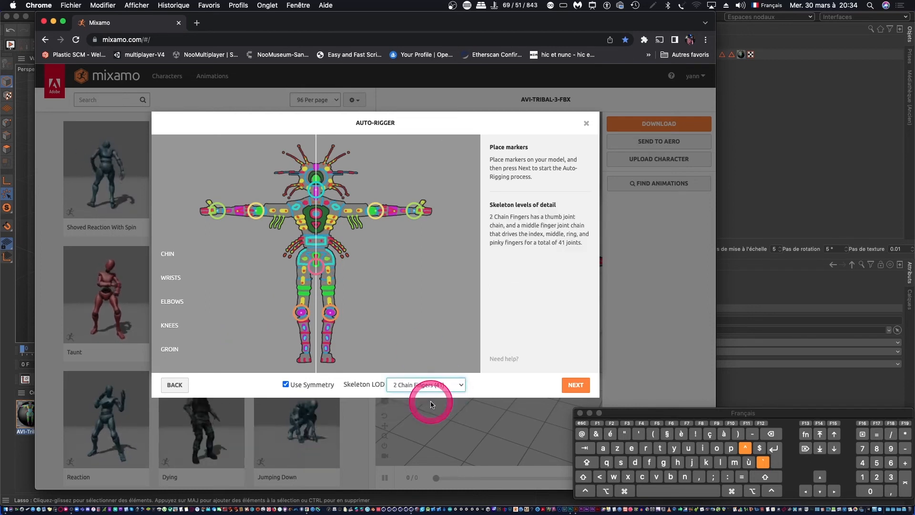
{"action": "left_click", "coordinate": [574, 388]}
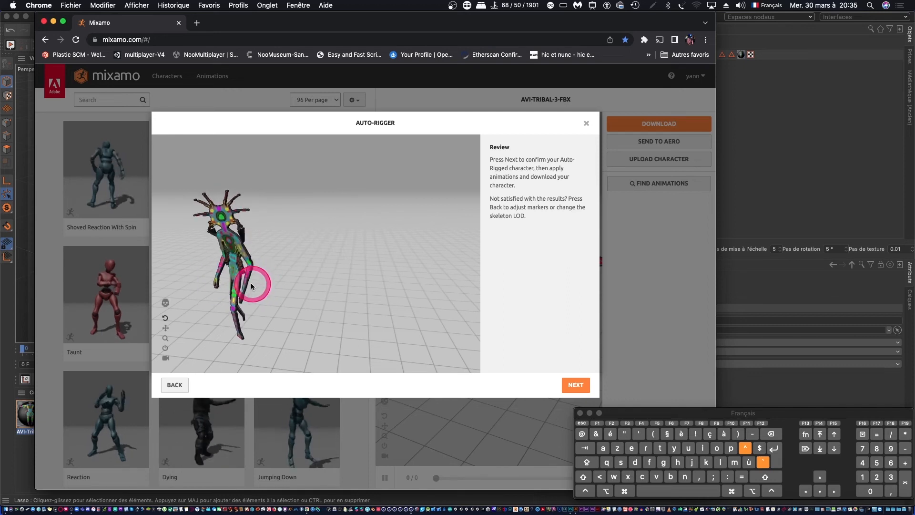
Step: Examine the auto-rigged character from another angle in the review and accept it as the current character
{"action": "left_click_drag", "start_coordinate": [356, 265], "coordinate": [203, 287]}
{"action": "left_click", "coordinate": [565, 386]}
{"action": "left_click", "coordinate": [569, 385]}
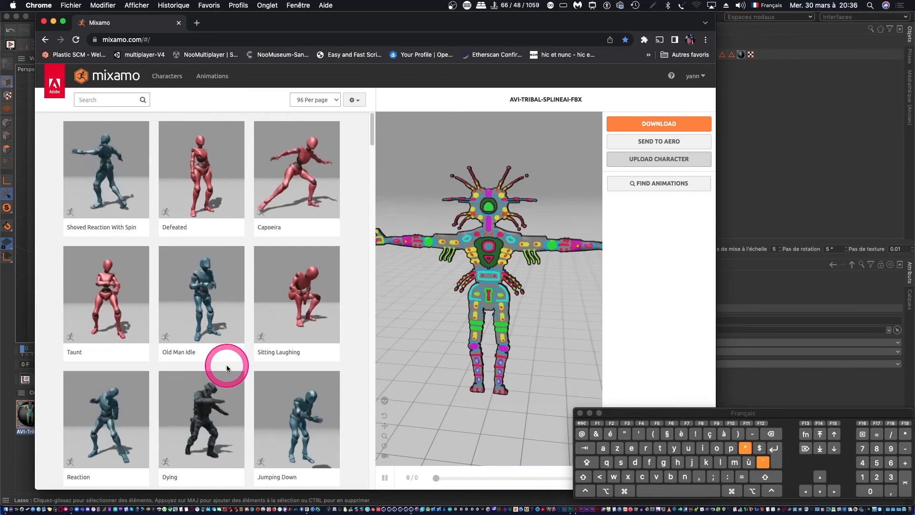
Step: Apply the Capoeira animation to the rigged character and examine its movement from another angle
{"action": "left_click", "coordinate": [278, 191]}
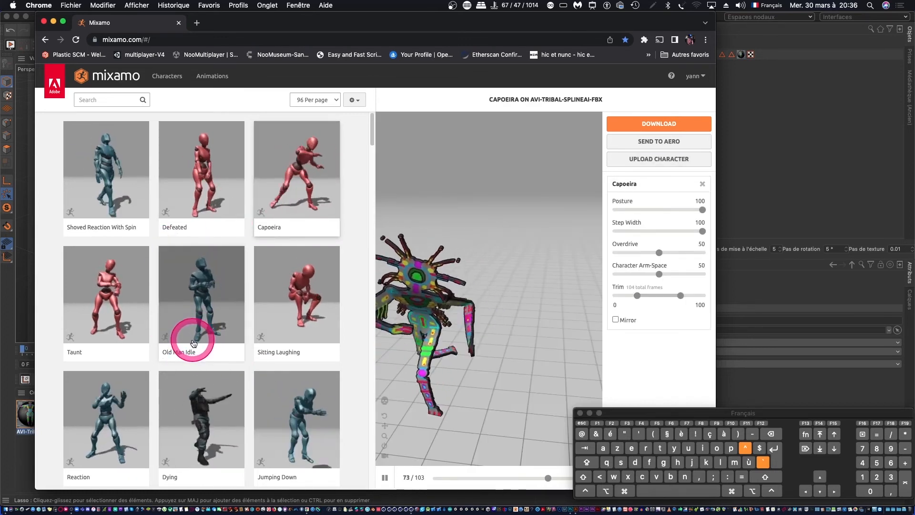
{"action": "left_click_drag", "start_coordinate": [476, 321], "coordinate": [511, 316]}
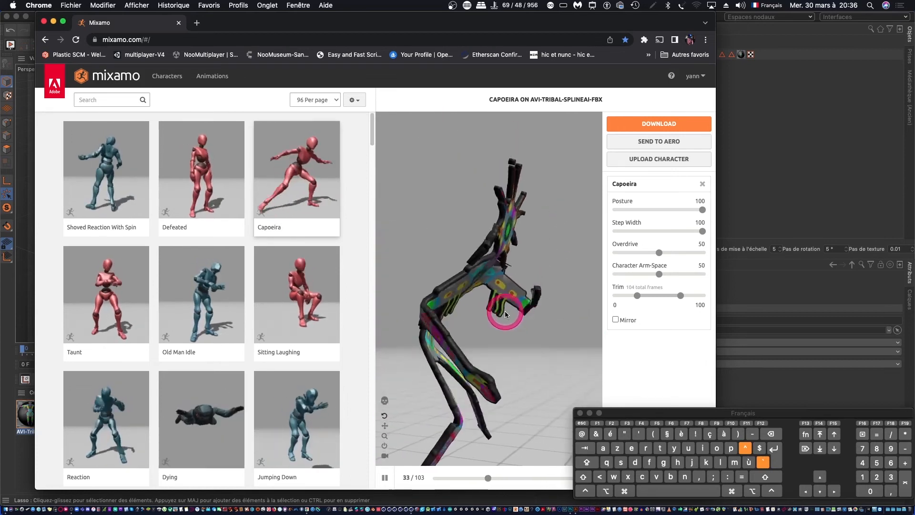
Step: Search the animation library for "idle" and apply the Happy Idle animation to the character
{"action": "left_click_drag", "start_coordinate": [505, 311], "coordinate": [420, 343]}
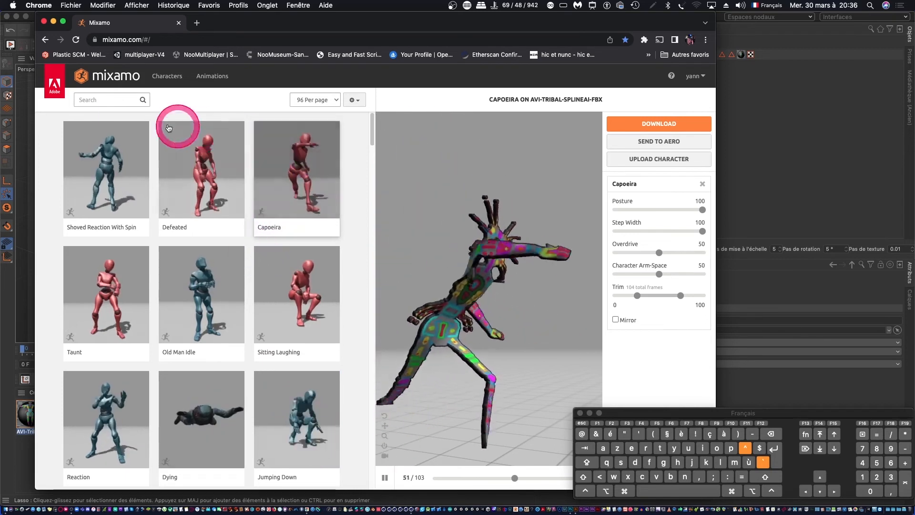
{"action": "left_click", "coordinate": [106, 100]}
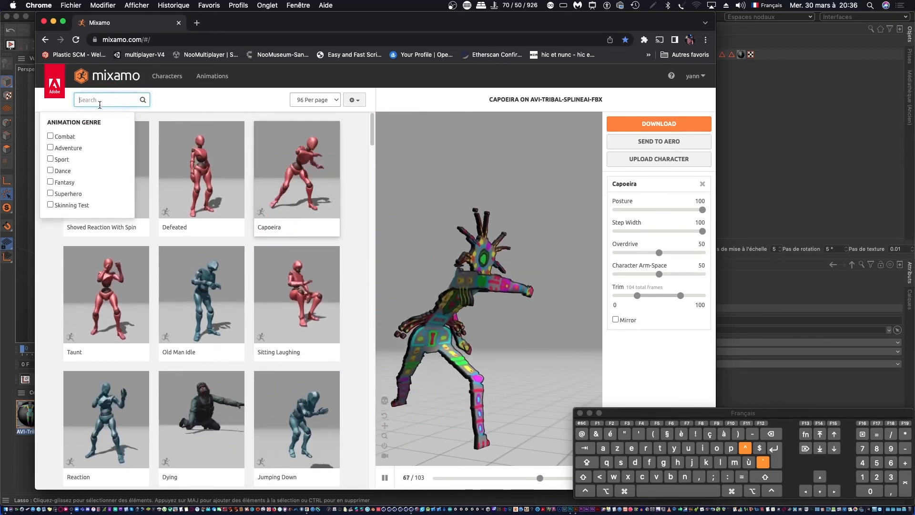
{"action": "type", "text": "idle"}
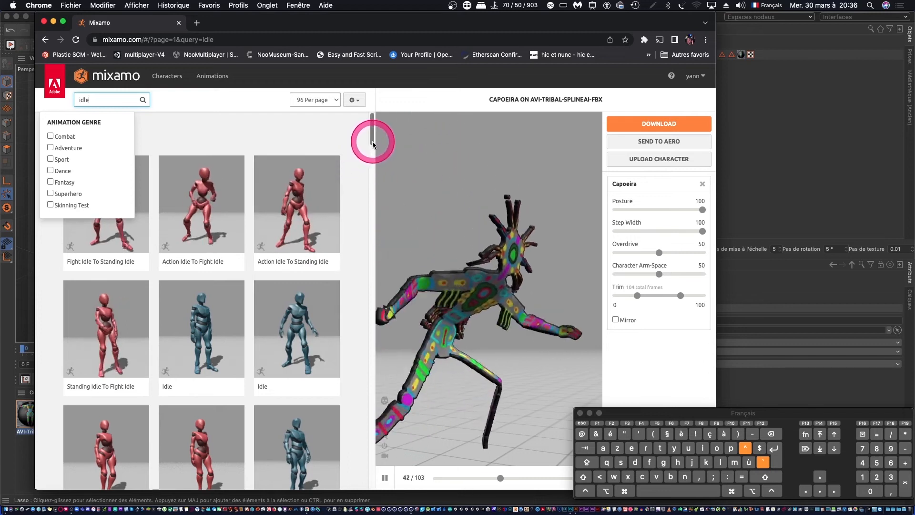
{"action": "scroll", "coordinate": [370, 139], "scroll_direction": "down", "scroll_amount": 5}
{"action": "left_click_drag", "start_coordinate": [382, 160], "coordinate": [382, 221]}
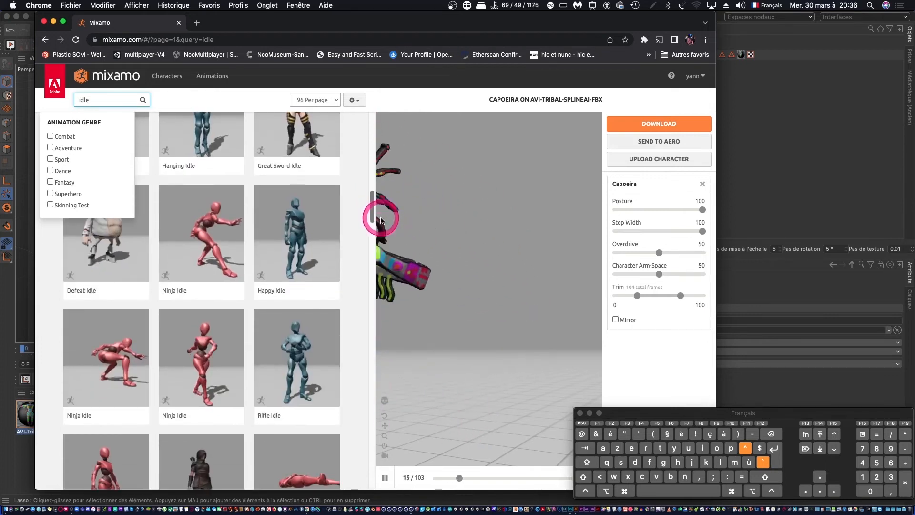
{"action": "left_click", "coordinate": [288, 266]}
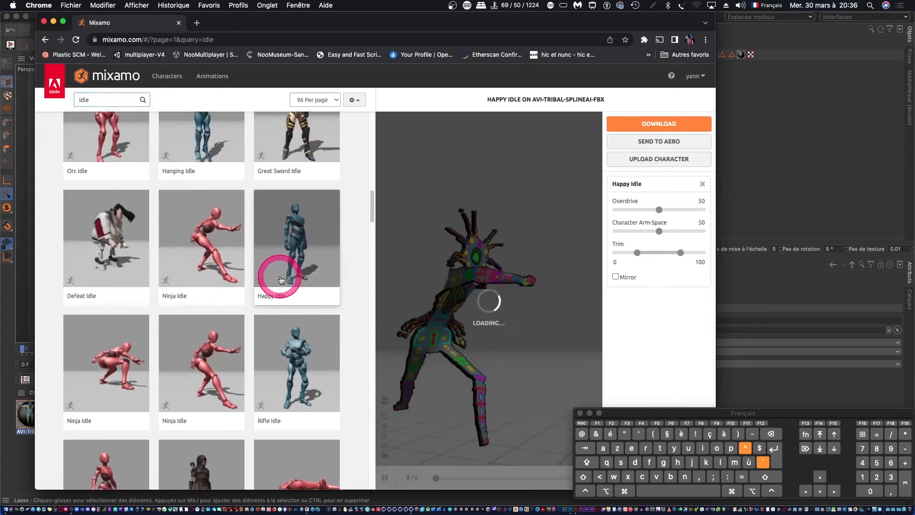
Step: Set the Happy Idle animation's Character Arm-Space to 72 and check the character from the side and the front
{"action": "left_click_drag", "start_coordinate": [490, 295], "coordinate": [489, 397]}
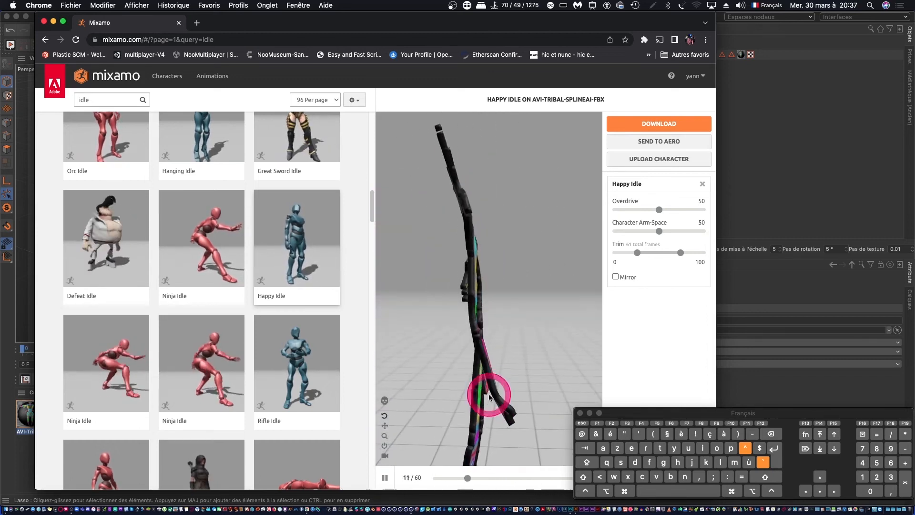
{"action": "left_click", "coordinate": [678, 233]}
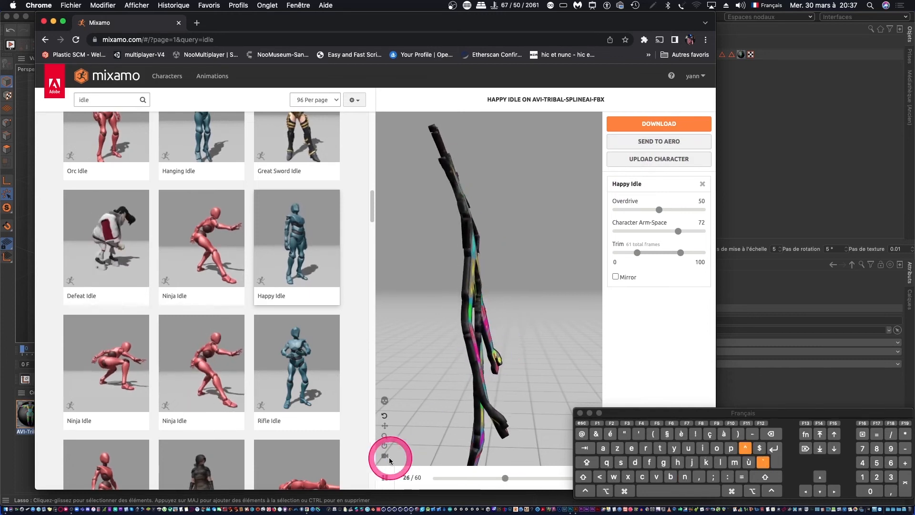
{"action": "left_click_drag", "start_coordinate": [525, 328], "coordinate": [545, 236]}
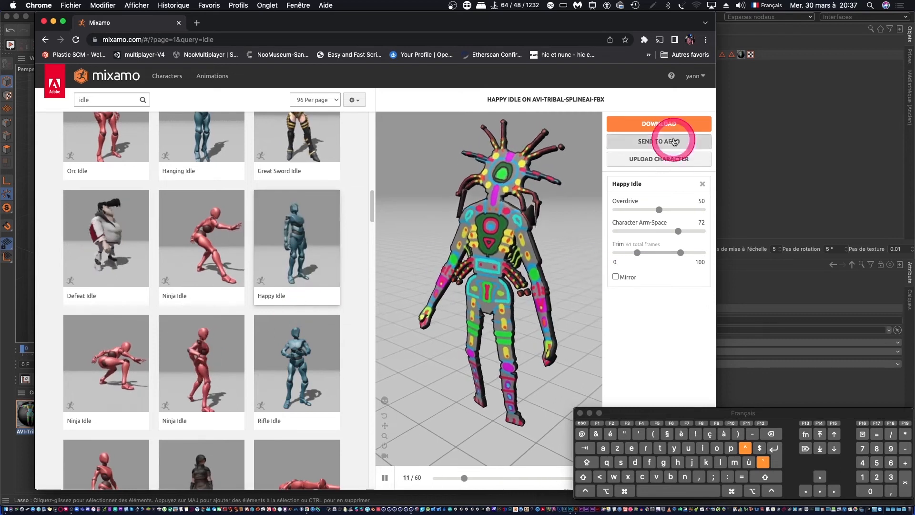
Step: Download the animated character with skin as FBX for Unity(.fbx) at 30 frames per second into the TotoSquelettePSD folder
{"action": "left_click", "coordinate": [653, 125]}
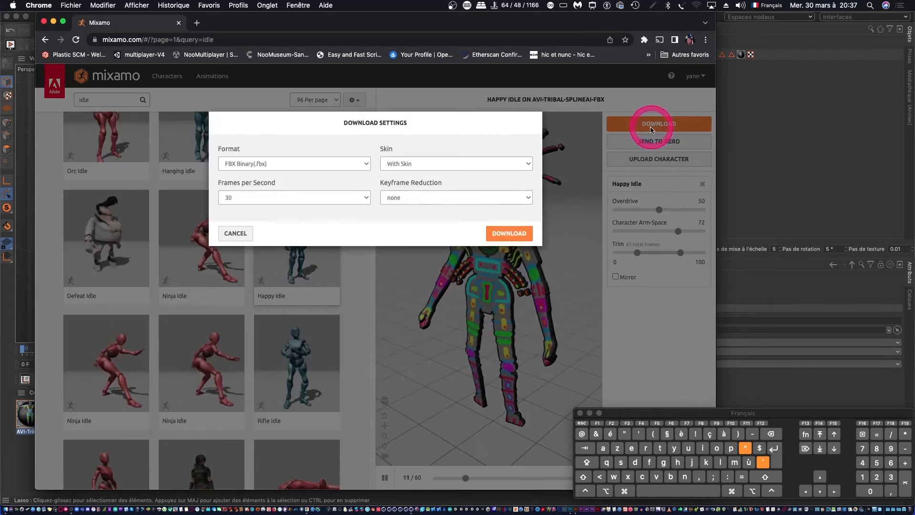
{"action": "left_click", "coordinate": [320, 163]}
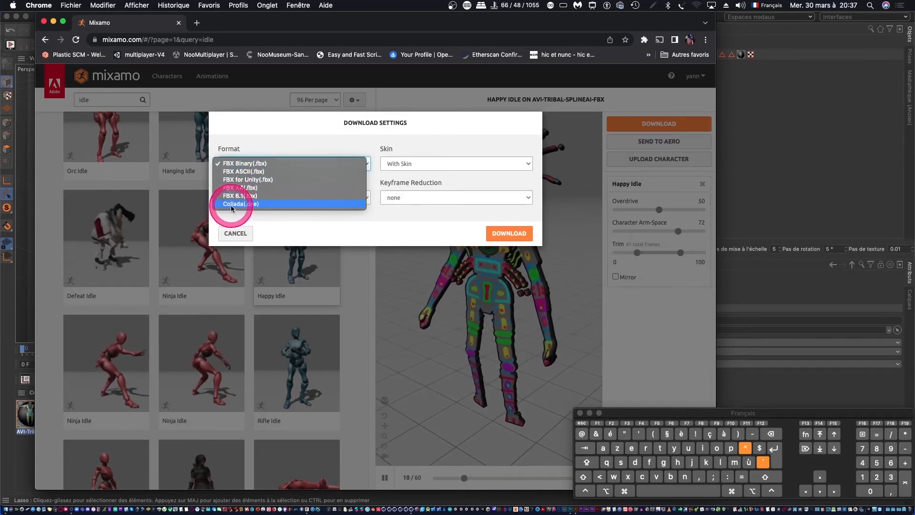
{"action": "left_click", "coordinate": [244, 180]}
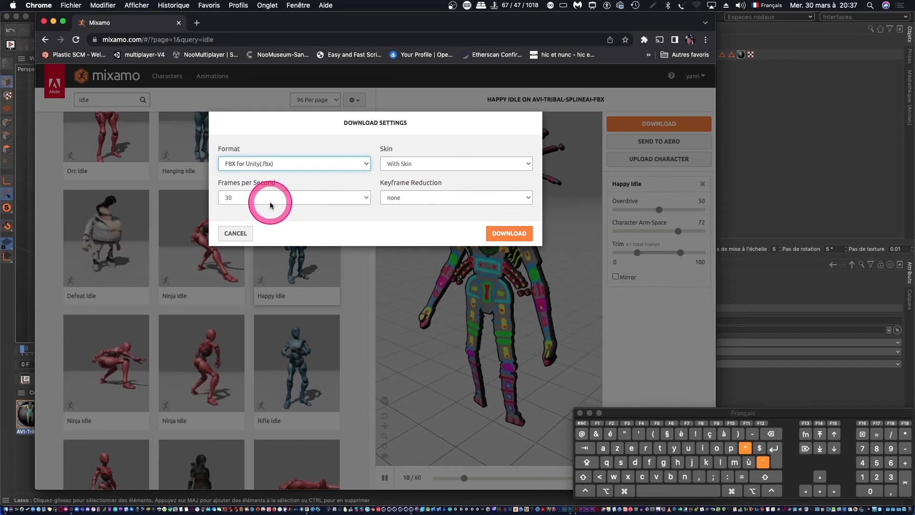
{"action": "left_click", "coordinate": [516, 235]}
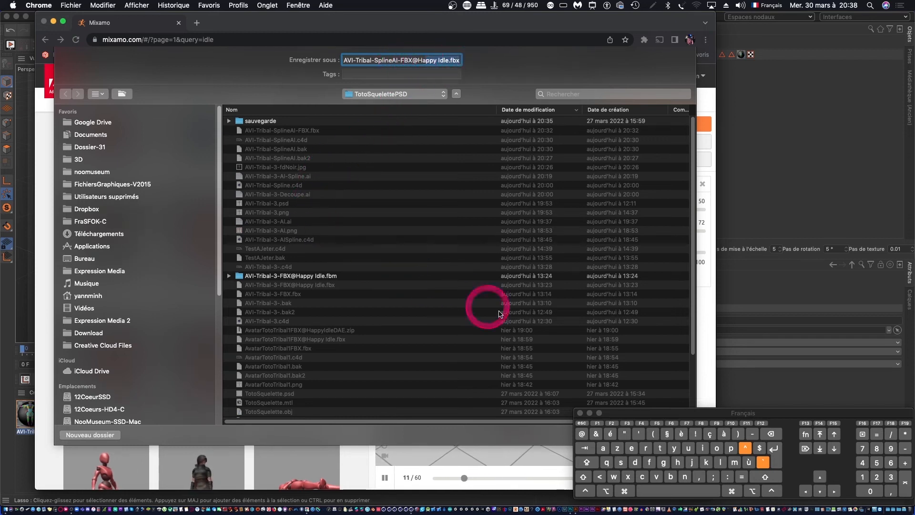
{"action": "left_click_drag", "start_coordinate": [670, 413], "coordinate": [662, 455]}
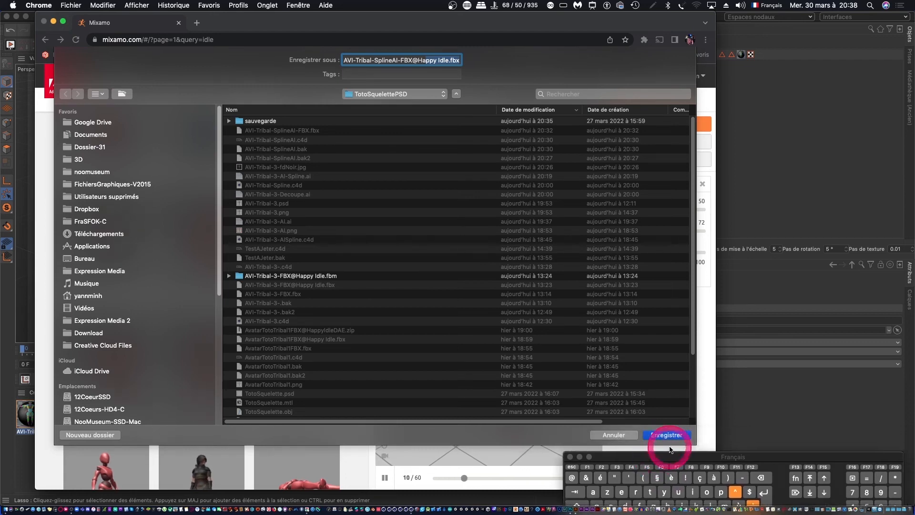
{"action": "left_click", "coordinate": [668, 435]}
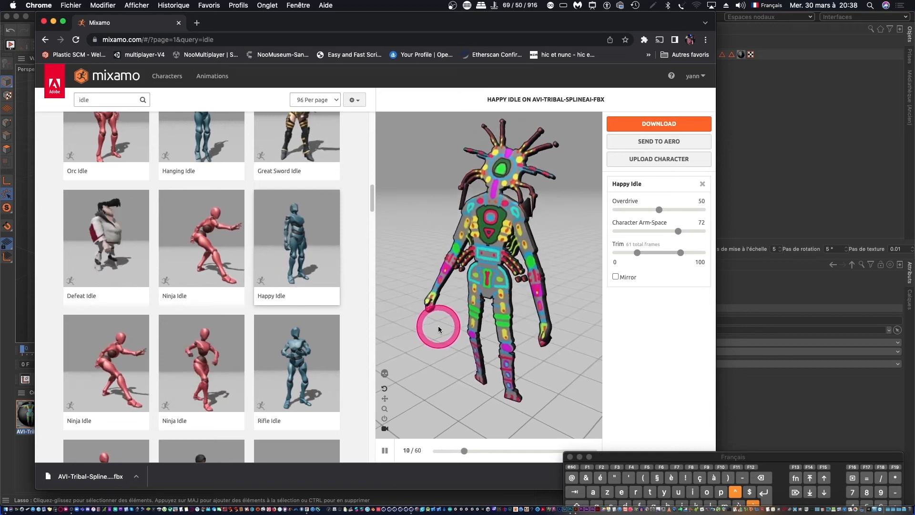
{"action": "left_click_drag", "start_coordinate": [497, 307], "coordinate": [427, 352]}
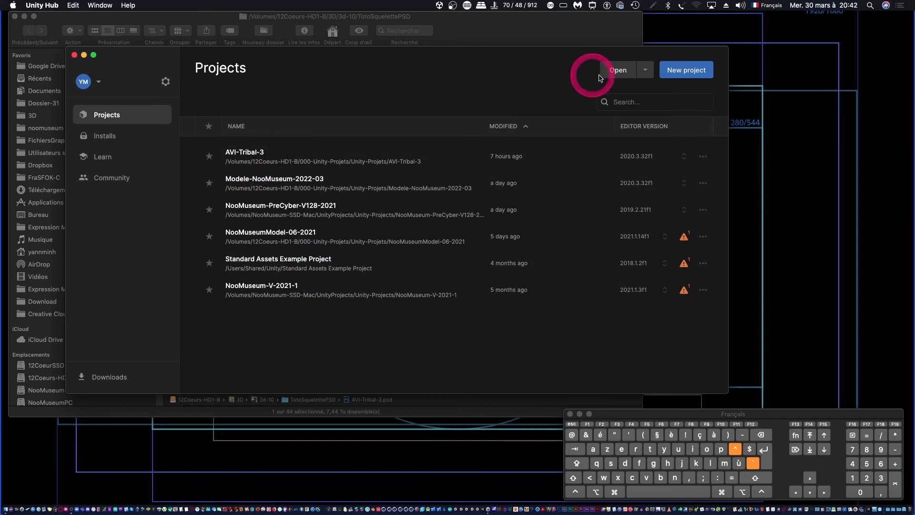
Step: In Unity Hub, set up a new 3D project with editor version 2020.3.32f1 and name it AVI-Tribal-SplineAI
{"action": "left_click", "coordinate": [679, 72]}
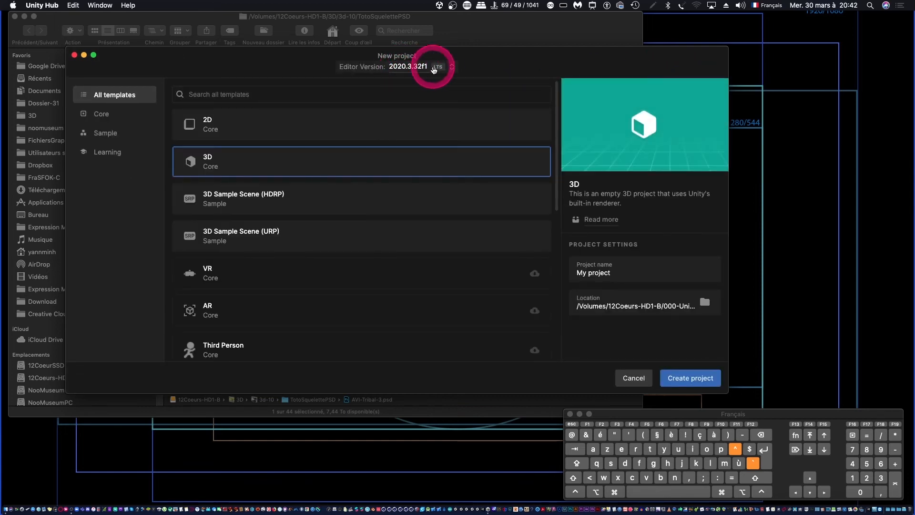
{"action": "left_click", "coordinate": [609, 268]}
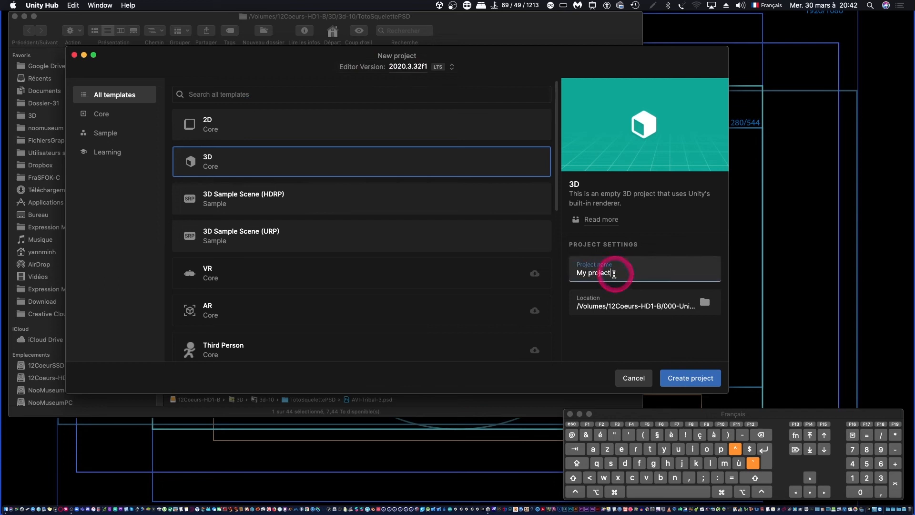
{"action": "key", "text": "BackSpace"}
{"action": "key", "text": "BackSpace"}
{"action": "key", "text": "BackSpace"}
{"action": "key", "text": "BackSpace"}
{"action": "type", "text": "AVI-"}
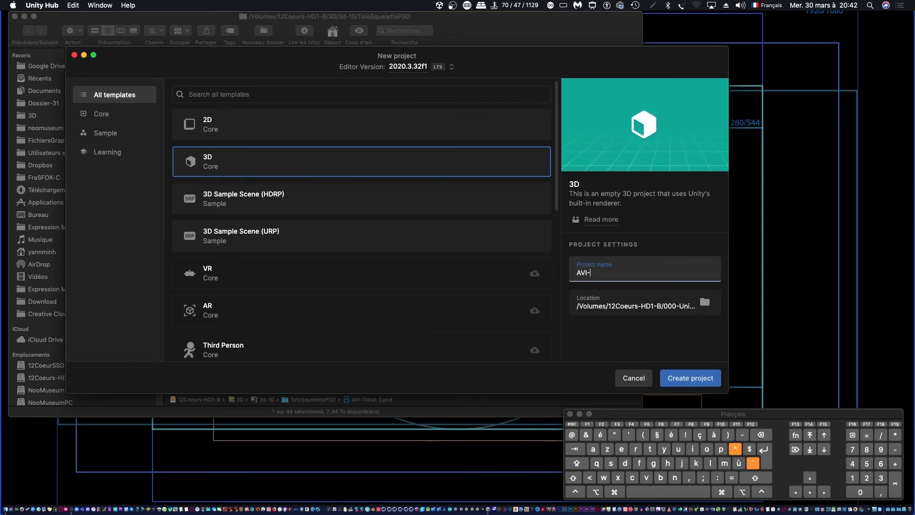
{"action": "type", "text": "Tribal-SplineAI"}
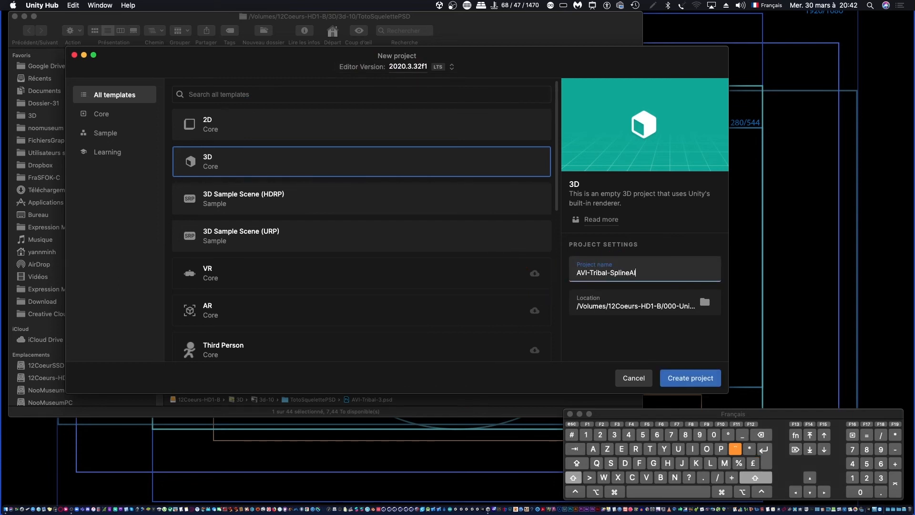
Step: Choose the Unity-Projets folder as the project location and create the project
{"action": "left_click", "coordinate": [704, 302]}
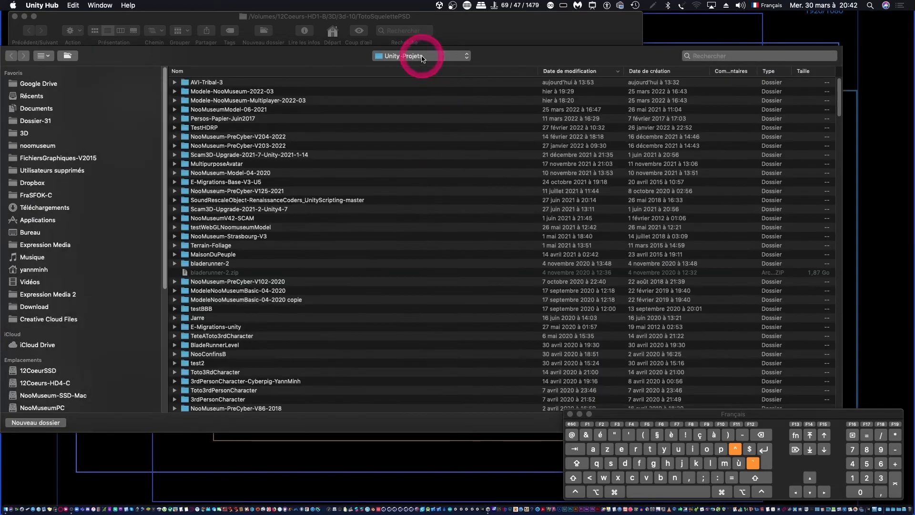
{"action": "left_click", "coordinate": [419, 56]}
{"action": "left_click", "coordinate": [397, 57]}
{"action": "left_click_drag", "start_coordinate": [772, 414], "coordinate": [736, 449]}
{"action": "left_click", "coordinate": [812, 423]}
{"action": "left_click", "coordinate": [697, 381]}
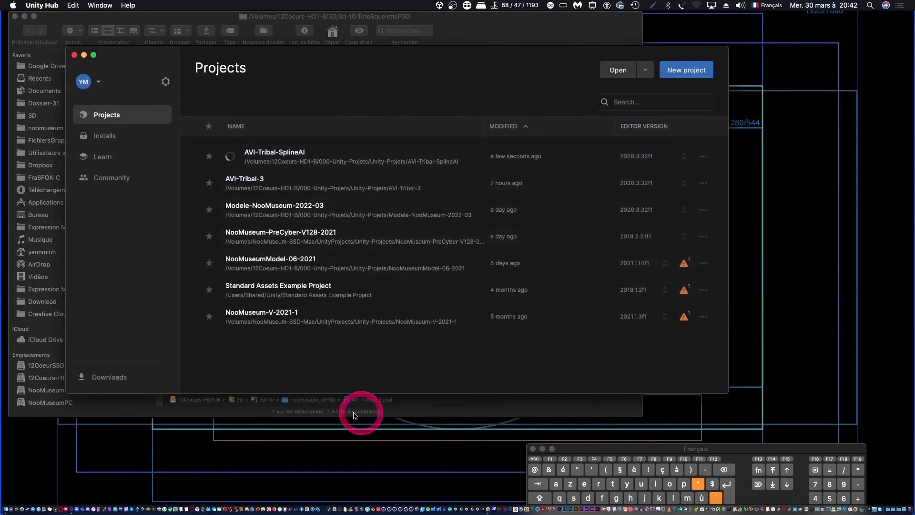
{"action": "left_click", "coordinate": [340, 406]}
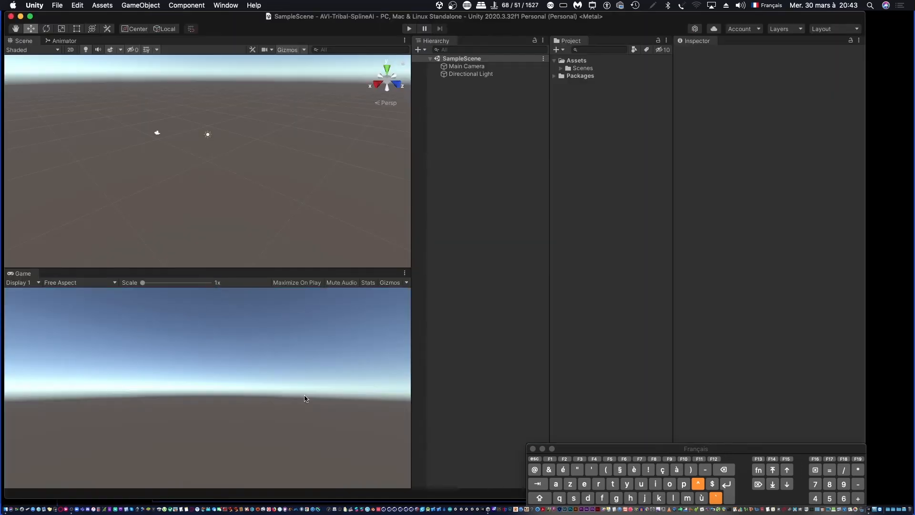
Step: Inspect the main camera and directional light in the Unity scene and add a 3D cube
{"action": "left_click_drag", "start_coordinate": [467, 16], "coordinate": [473, 16]}
{"action": "left_click", "coordinate": [479, 68]}
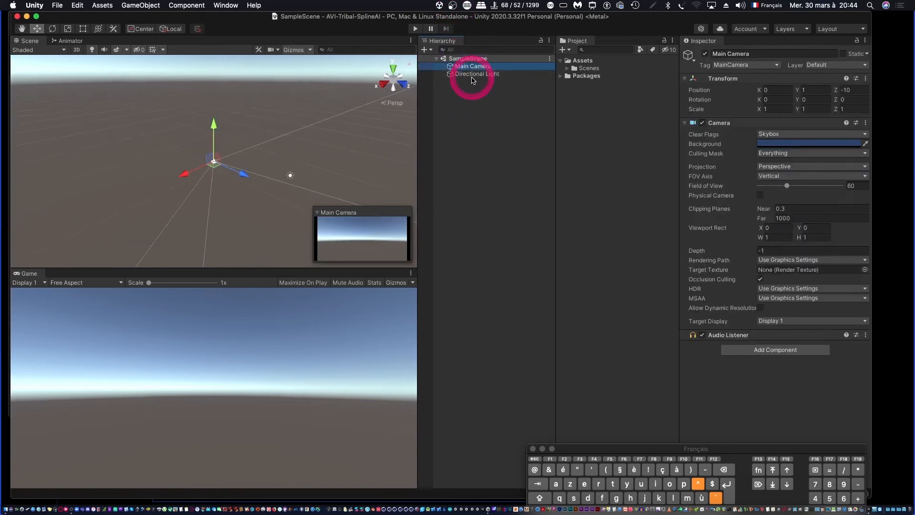
{"action": "left_click", "coordinate": [477, 73]}
{"action": "left_click", "coordinate": [141, 5]}
{"action": "mouse_move", "coordinate": [143, 44]}
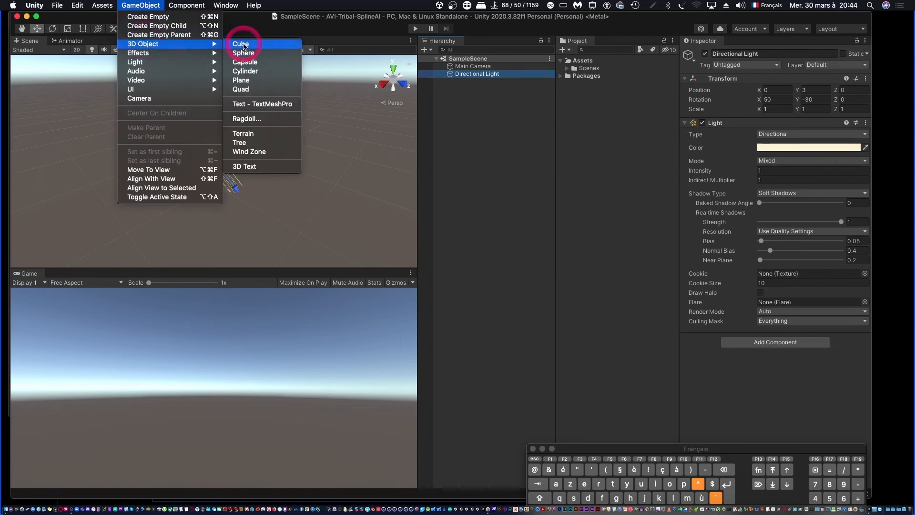
{"action": "left_click", "coordinate": [241, 42]}
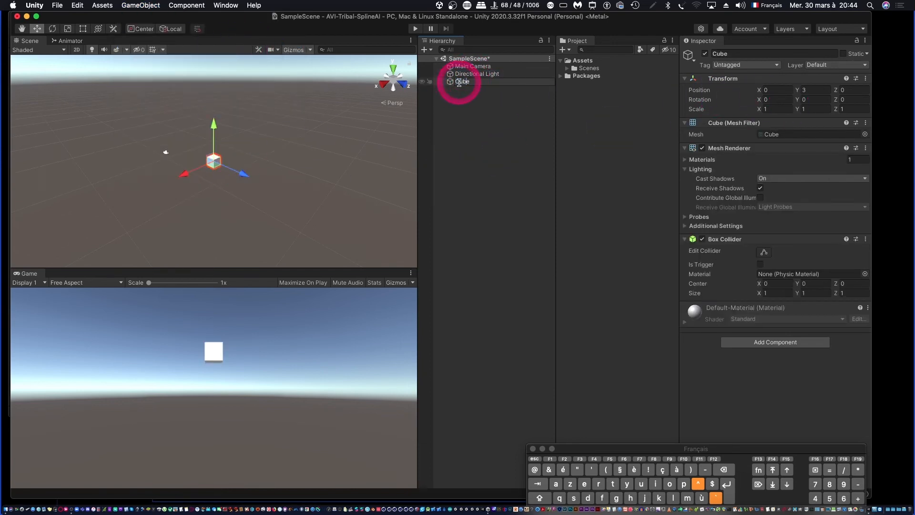
Step: Scale the cube into a thin floor slab with X 50, Y 0.01 and Z 50
{"action": "double_click", "coordinate": [460, 82]}
{"action": "left_click", "coordinate": [806, 108]}
{"action": "type", "text": "0,1"}
{"action": "left_click", "coordinate": [777, 109]}
{"action": "type", "text": "50"}
{"action": "left_click", "coordinate": [593, 108]}
{"action": "key", "text": "Tab"}
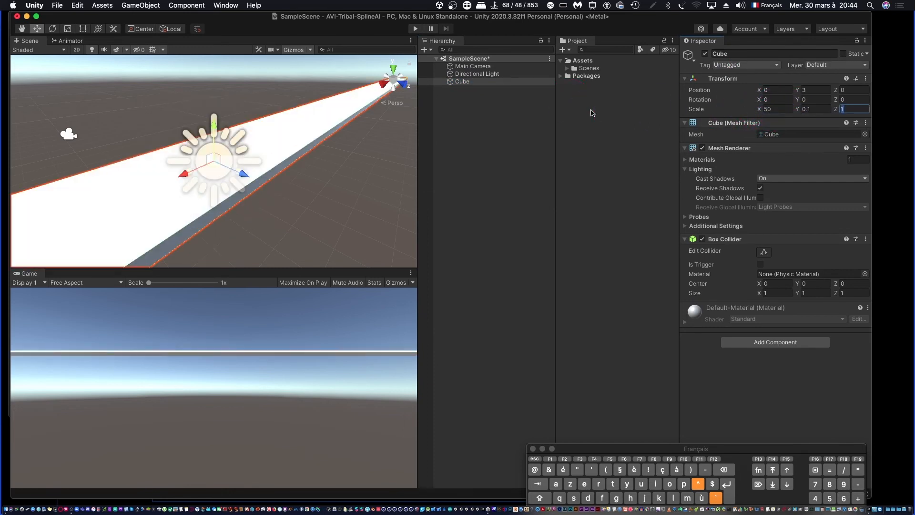
{"action": "type", "text": "50"}
{"action": "left_click", "coordinate": [809, 109]}
{"action": "type", "text": "0,01"}
Step: Rename the cube as Sol
{"action": "left_click", "coordinate": [463, 82]}
{"action": "double_click", "coordinate": [463, 83]}
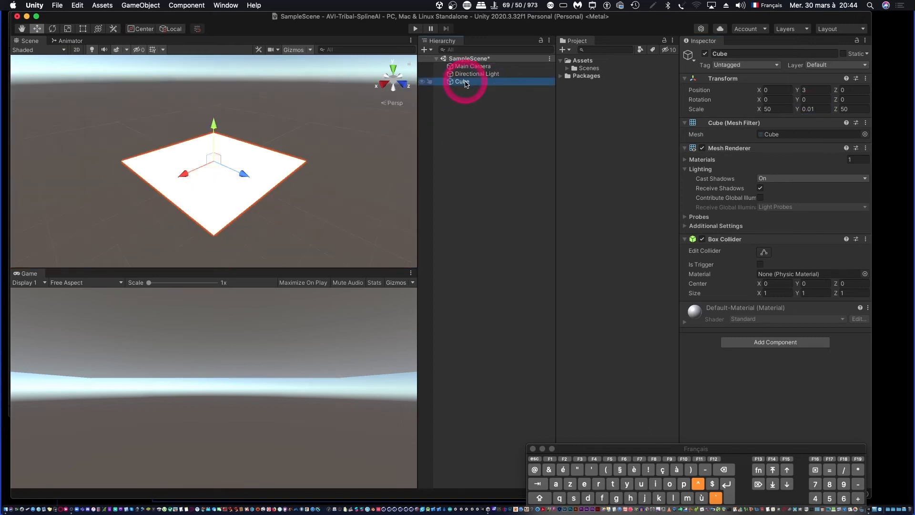
{"action": "key", "text": "Return"}
{"action": "type", "text": "Sol"}
{"action": "key", "text": "Return"}
Step: Raise the directional light to about X 0.92, Y 5.2, Z -1.6 and set its intensity to 0.1
{"action": "left_click", "coordinate": [469, 75]}
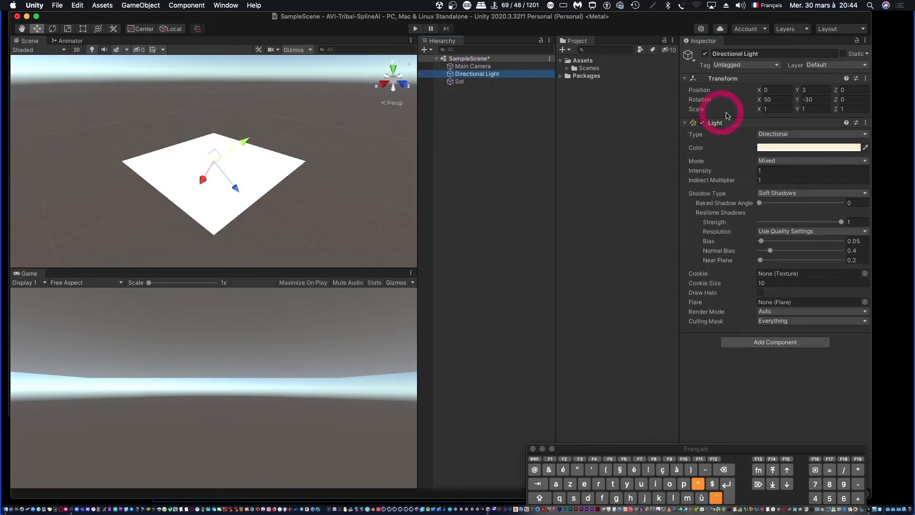
{"action": "double_click", "coordinate": [448, 76]}
{"action": "left_click_drag", "start_coordinate": [248, 181], "coordinate": [272, 139], "text": "alt"}
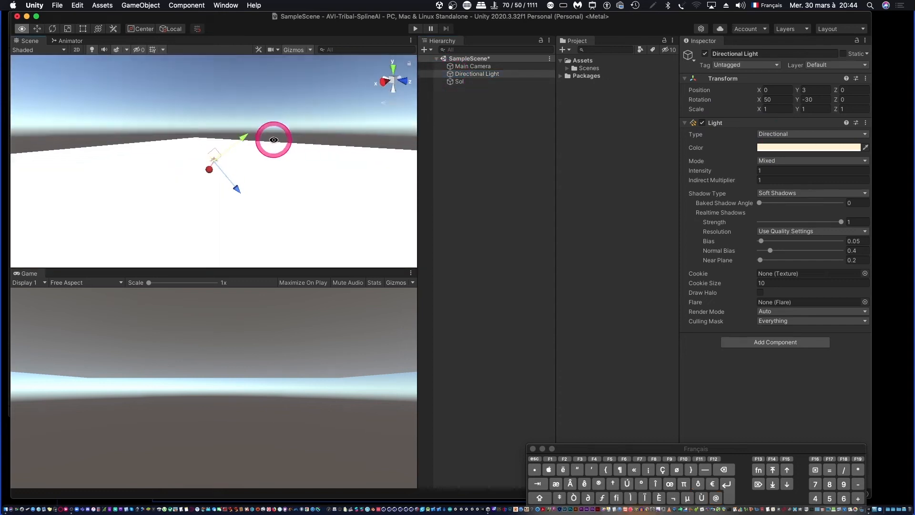
{"action": "left_click_drag", "start_coordinate": [239, 190], "coordinate": [210, 165]}
{"action": "left_click", "coordinate": [766, 170]}
{"action": "type", "text": "0.1"}
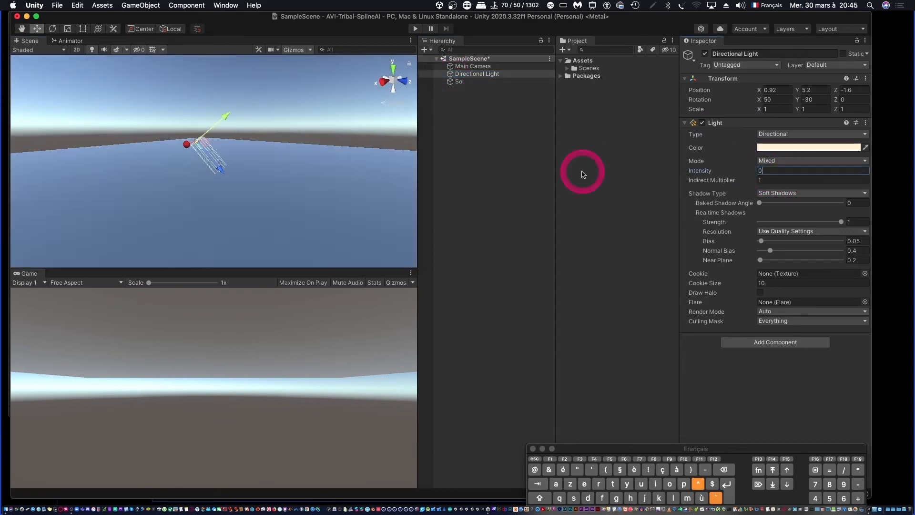
{"action": "left_click_drag", "start_coordinate": [415, 135], "coordinate": [202, 202], "text": "alt"}
{"action": "left_click", "coordinate": [475, 151]}
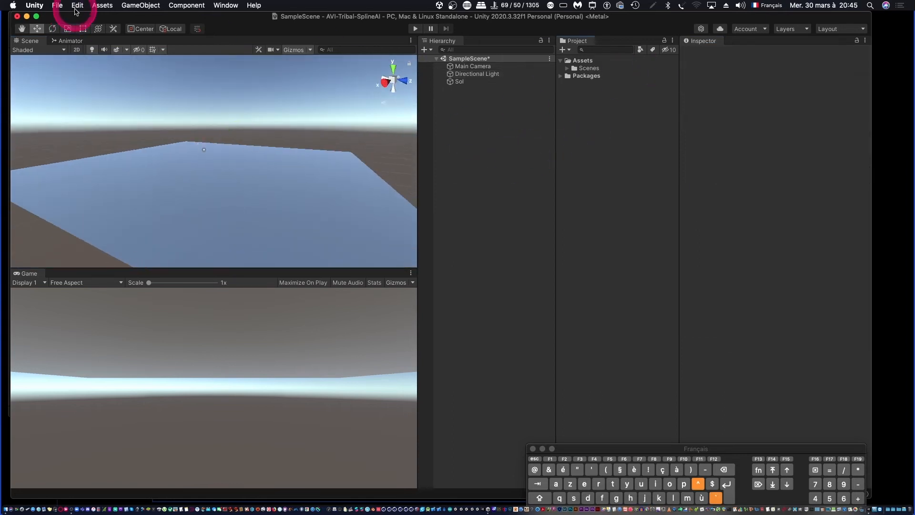
Step: Lower the Unity window to reveal Finder's TotoSquelettePSD folder and select AVI-Tribal-SplineAI-FBX@Happy Idle.fbx there
{"action": "left_click_drag", "start_coordinate": [550, 19], "coordinate": [546, 174]}
{"action": "left_click", "coordinate": [314, 107]}
{"action": "key", "text": "super+h"}
{"action": "left_click", "coordinate": [296, 18]}
{"action": "left_click_drag", "start_coordinate": [298, 16], "coordinate": [307, 17]}
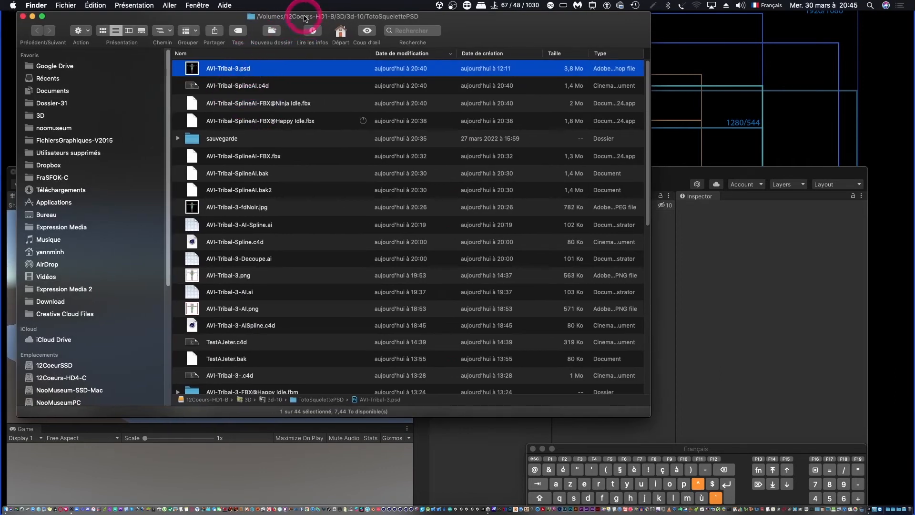
{"action": "left_click", "coordinate": [198, 107]}
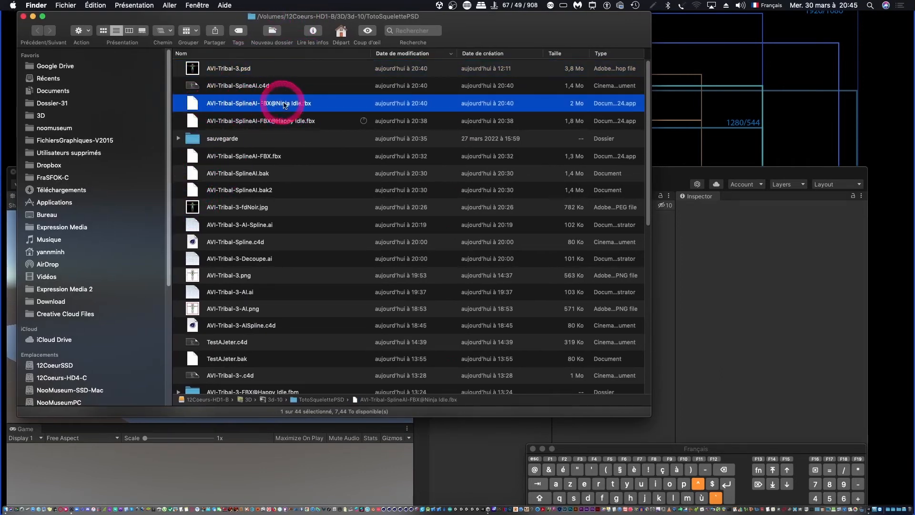
{"action": "left_click", "coordinate": [194, 124]}
Step: Import AVI-Tribal-SplineAI-FBX@Happy Idle.fbx from Finder's TotoSquelettePSD folder into the Unity project's Assets, and restore the Unity window's position
{"action": "left_click", "coordinate": [671, 295]}
{"action": "left_click_drag", "start_coordinate": [528, 175], "coordinate": [500, 168]}
{"action": "left_click", "coordinate": [552, 212]}
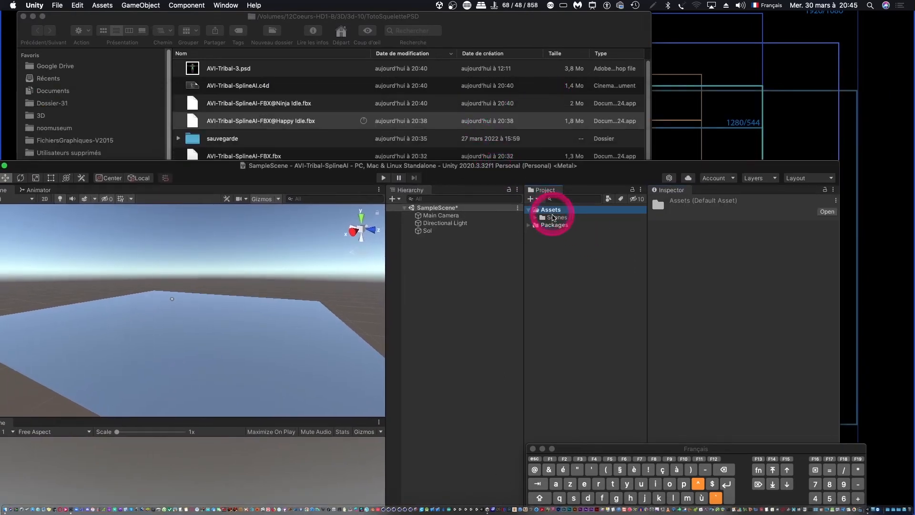
{"action": "left_click", "coordinate": [555, 226]}
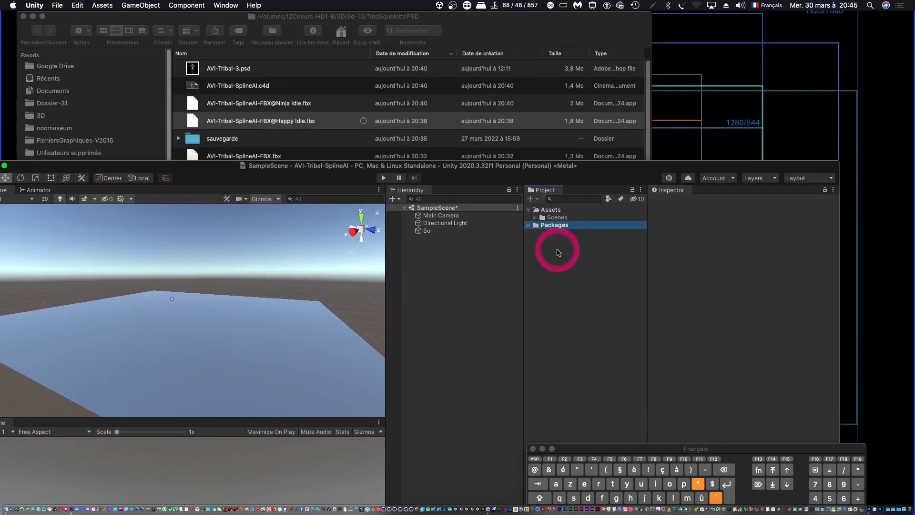
{"action": "left_click", "coordinate": [559, 253]}
{"action": "left_click_drag", "start_coordinate": [192, 123], "coordinate": [552, 253]}
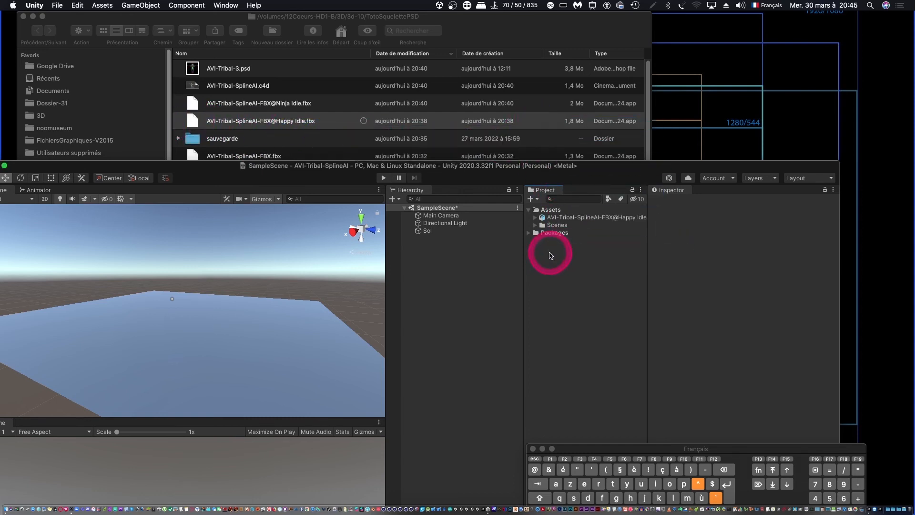
{"action": "left_click_drag", "start_coordinate": [585, 173], "coordinate": [599, 20]}
Step: Place the imported Happy Idle character on the floor in the scene and view it from the front
{"action": "left_click", "coordinate": [582, 70]}
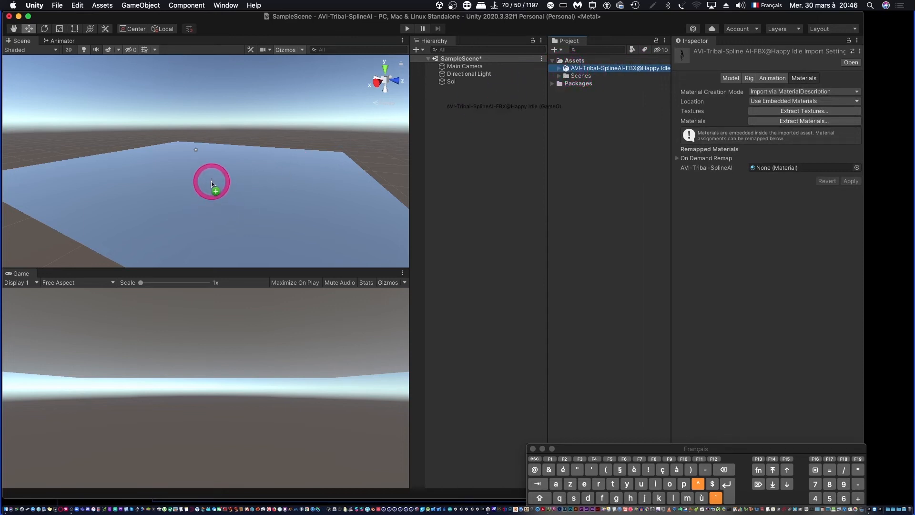
{"action": "left_click_drag", "start_coordinate": [210, 178], "coordinate": [209, 179]}
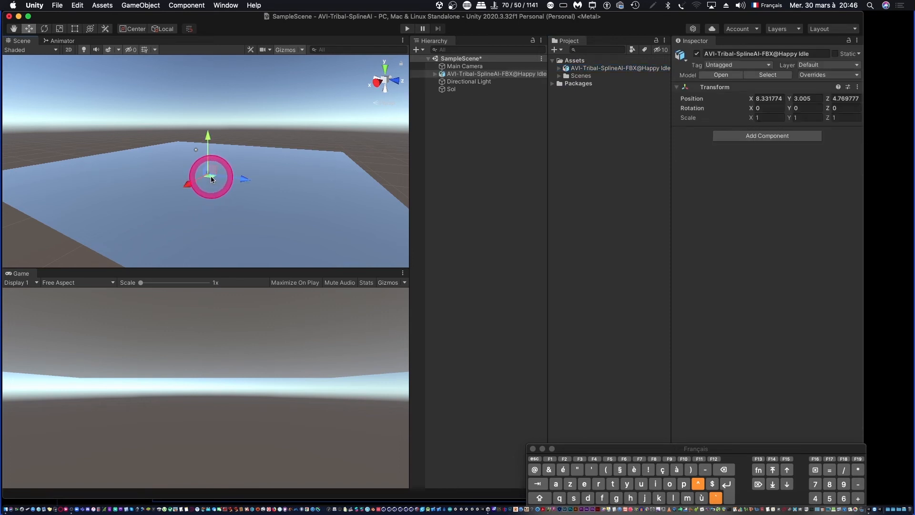
{"action": "key", "text": "f"}
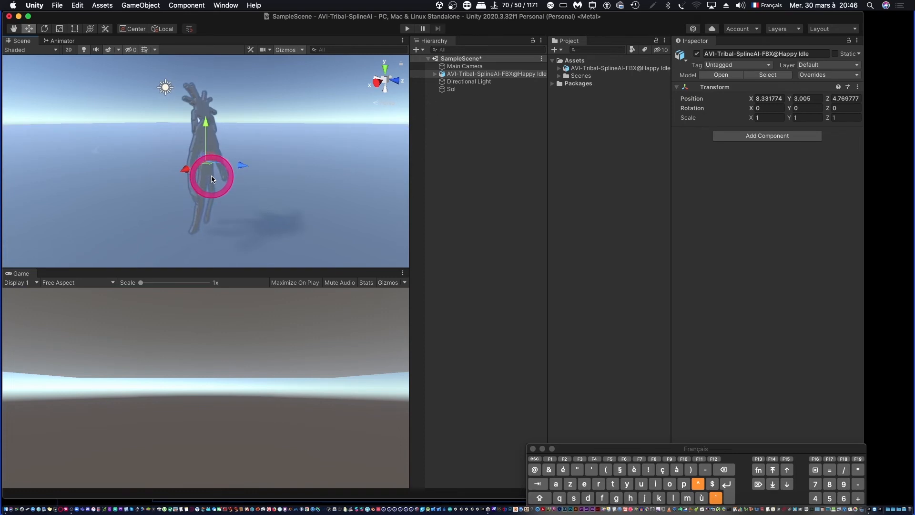
{"action": "left_click_drag", "start_coordinate": [611, 450], "coordinate": [590, 391]}
{"action": "left_click_drag", "start_coordinate": [218, 151], "coordinate": [413, 167], "text": "alt"}
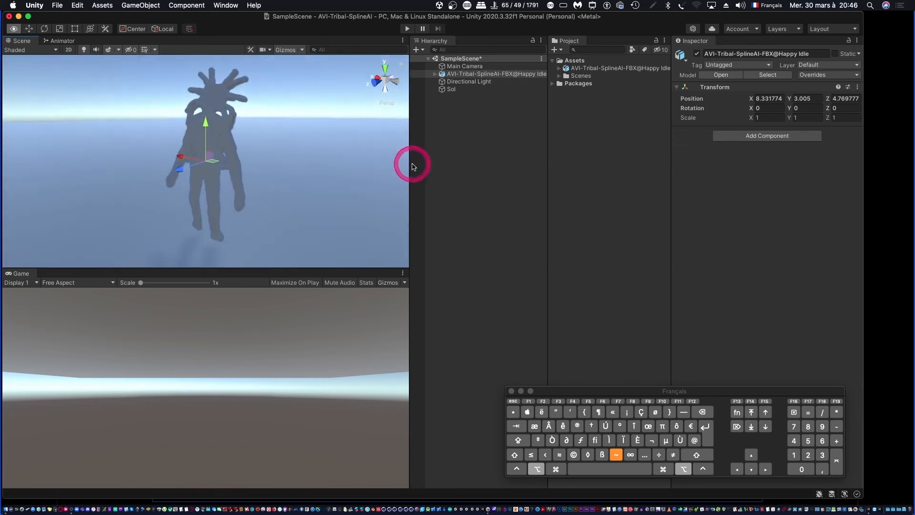
Step: Reveal the Happy Idle FBX asset in Finder and create a folder named Personnage in the project's Assets folder
{"action": "left_click", "coordinate": [620, 68]}
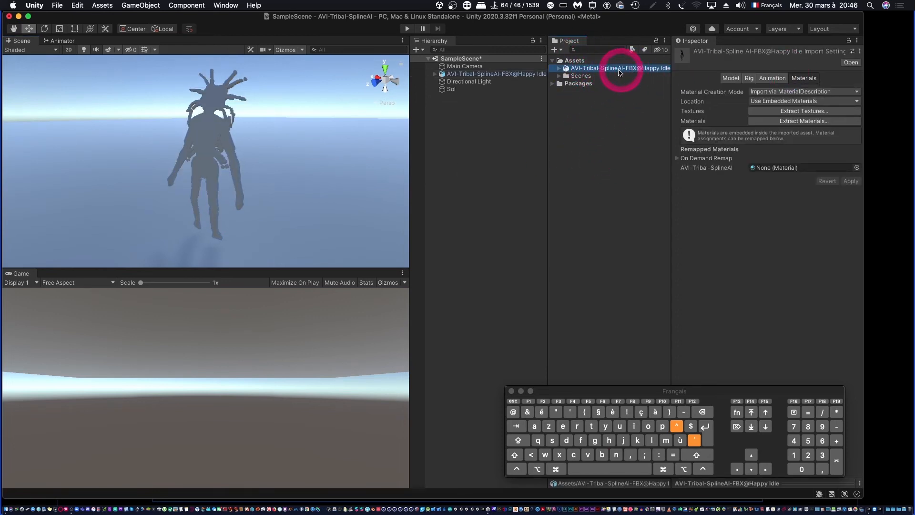
{"action": "right_click", "coordinate": [620, 70]}
{"action": "left_click", "coordinate": [619, 83]}
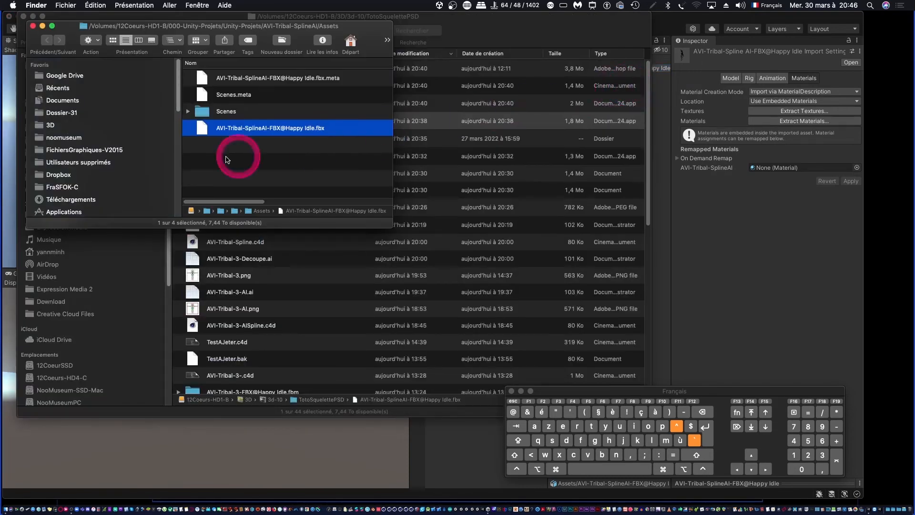
{"action": "left_click_drag", "start_coordinate": [286, 25], "coordinate": [363, 105]}
{"action": "left_click", "coordinate": [250, 120]}
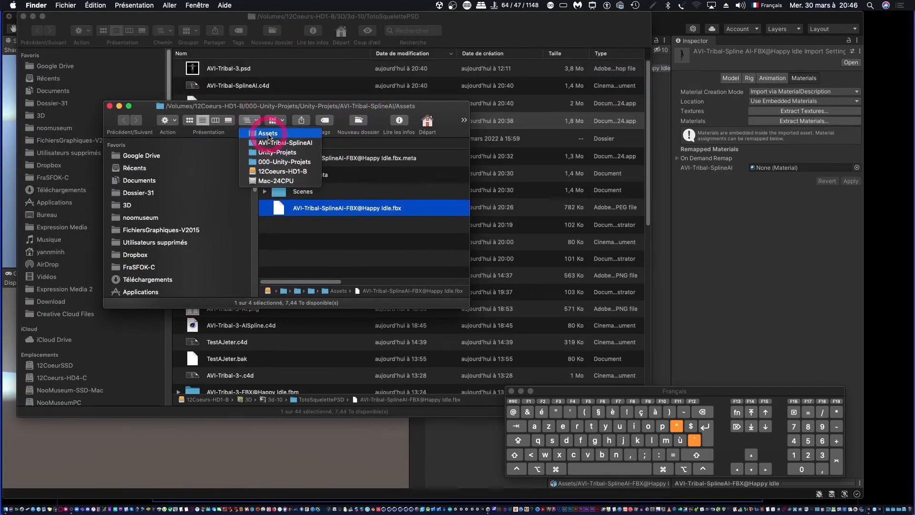
{"action": "left_click", "coordinate": [268, 135]}
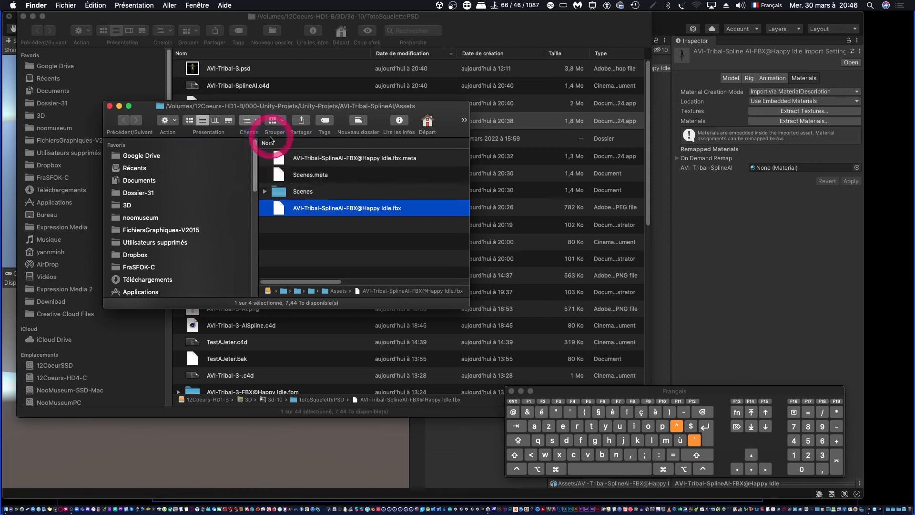
{"action": "right_click", "coordinate": [301, 231]}
{"action": "left_click", "coordinate": [353, 233]}
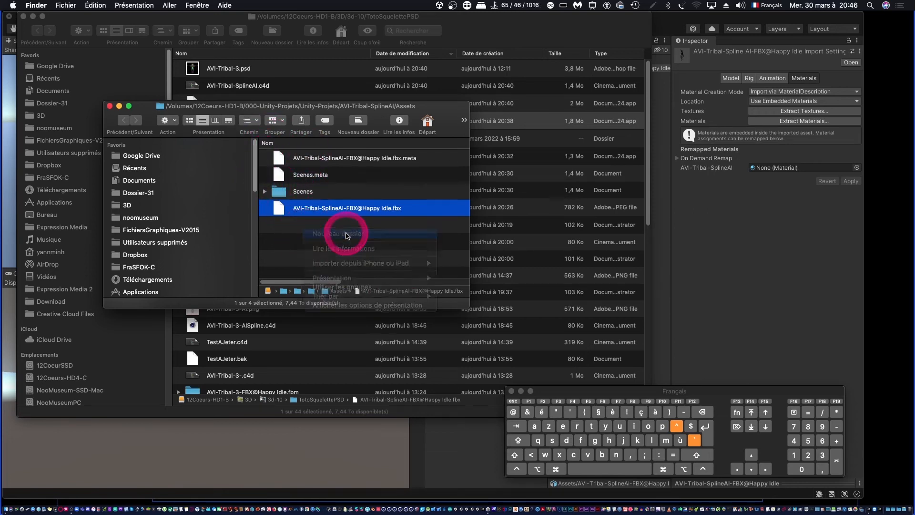
{"action": "type", "text": "Personnage"}
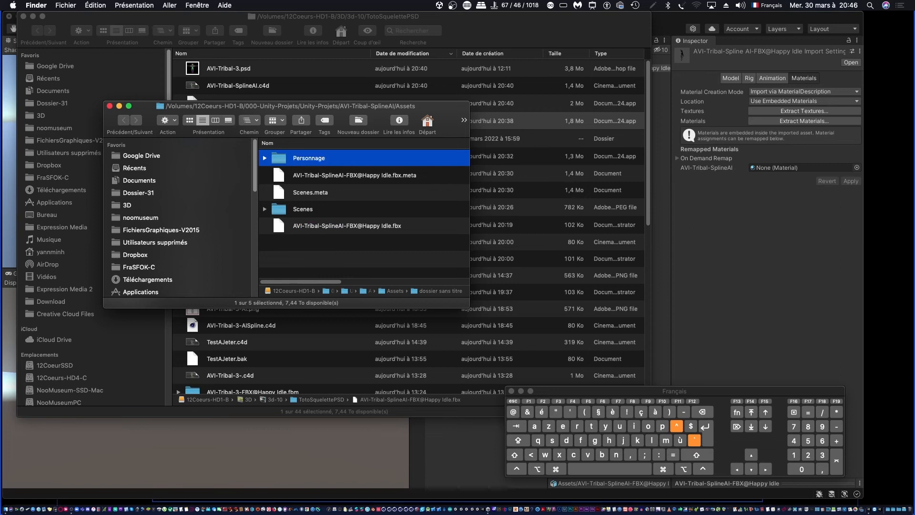
Step: Move AVI-Tribal-SplineAI-FBX@Happy Idle.fbx into the Personnage folder in Finder and return to Unity to refresh the project
{"action": "left_click_drag", "start_coordinate": [226, 20], "coordinate": [914, 100]}
{"action": "left_click_drag", "start_coordinate": [440, 106], "coordinate": [455, 166]}
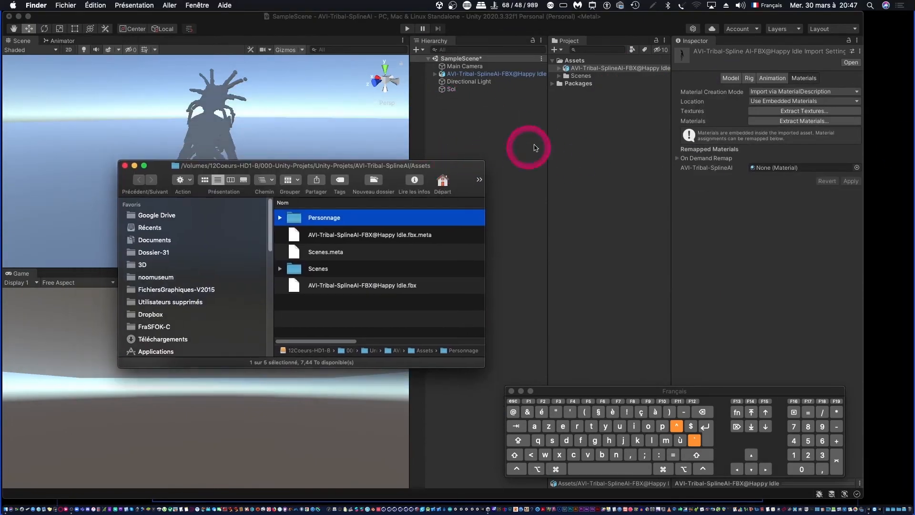
{"action": "left_click", "coordinate": [580, 98]}
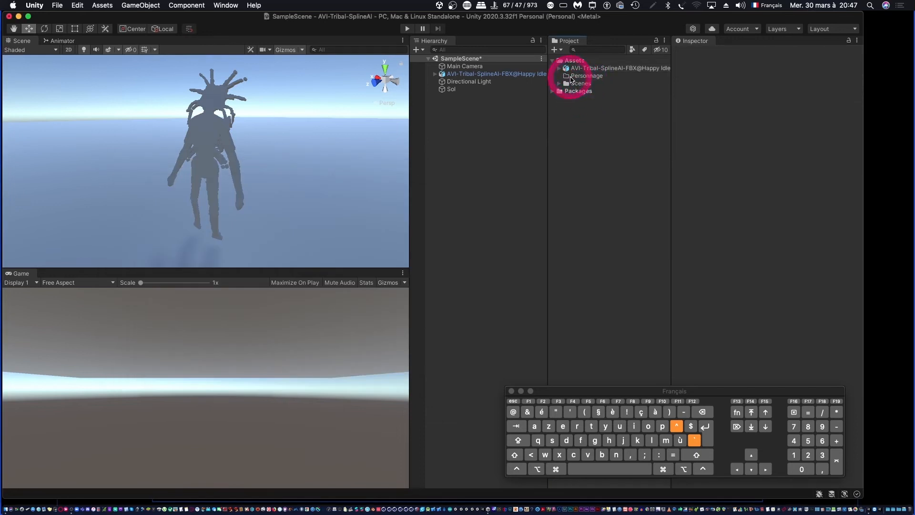
{"action": "key", "text": "super+Tab"}
{"action": "left_click", "coordinate": [392, 218]}
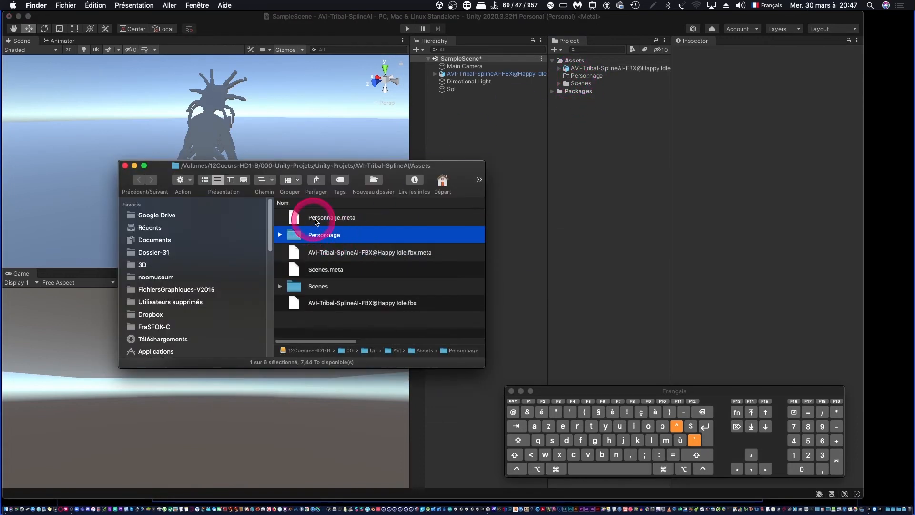
{"action": "left_click_drag", "start_coordinate": [315, 304], "coordinate": [331, 236]}
{"action": "left_click", "coordinate": [600, 157]}
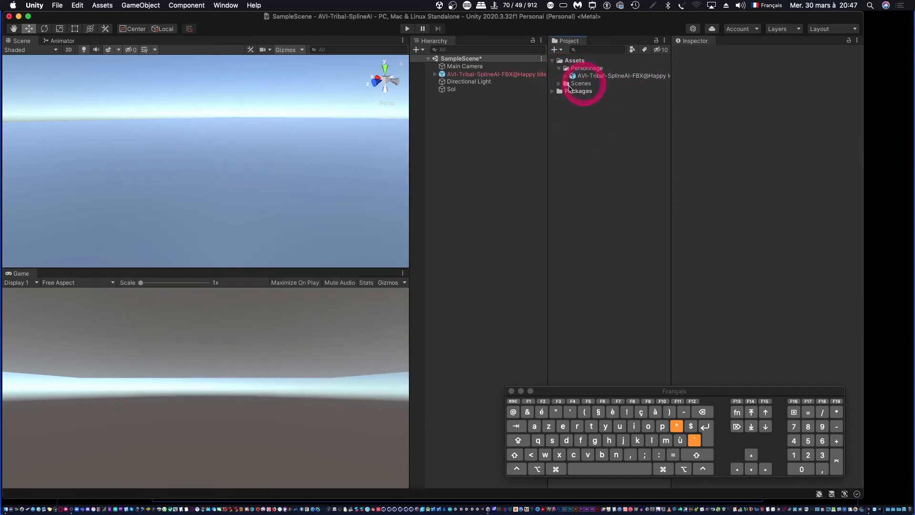
Step: Delete the broken character instance from the scene and add the FBX from the Personnage folder to the hierarchy at the origin
{"action": "left_click", "coordinate": [485, 76]}
{"action": "key", "text": "super+BackSpace"}
{"action": "left_click", "coordinate": [596, 78]}
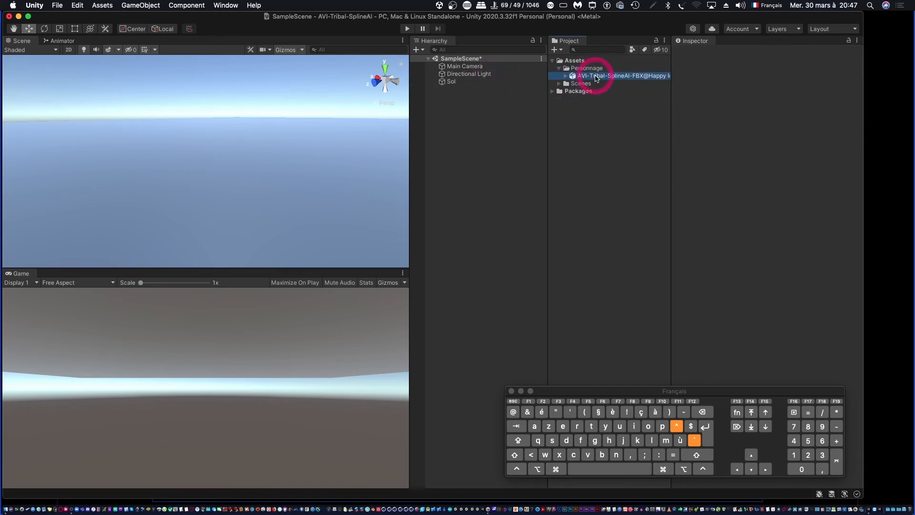
{"action": "double_click", "coordinate": [451, 82]}
{"action": "left_click_drag", "start_coordinate": [597, 78], "coordinate": [465, 138]}
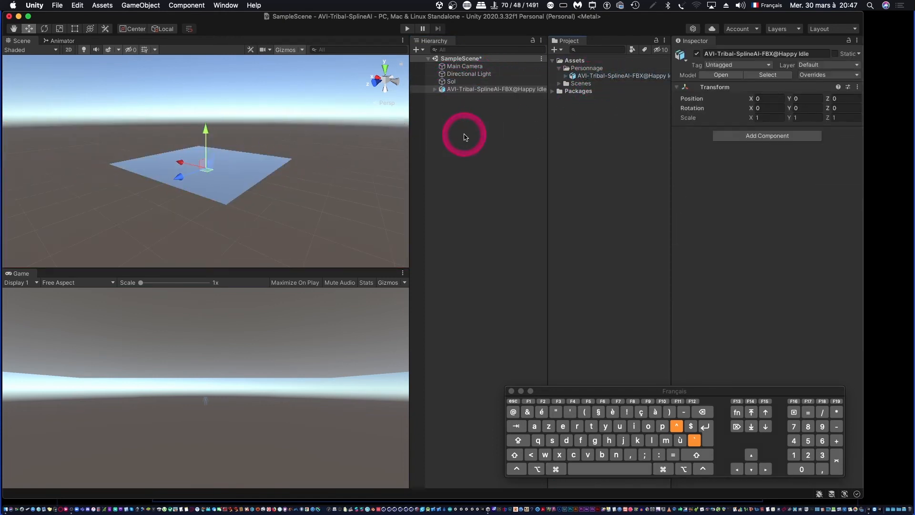
Step: Set the Sol floor's Y position to 0 and the character's Y position to 0.01
{"action": "double_click", "coordinate": [445, 91]}
{"action": "scroll", "coordinate": [263, 139], "scroll_direction": "down", "scroll_amount": 4, "text": "alt"}
{"action": "left_click_drag", "start_coordinate": [263, 140], "coordinate": [249, 167], "text": "alt"}
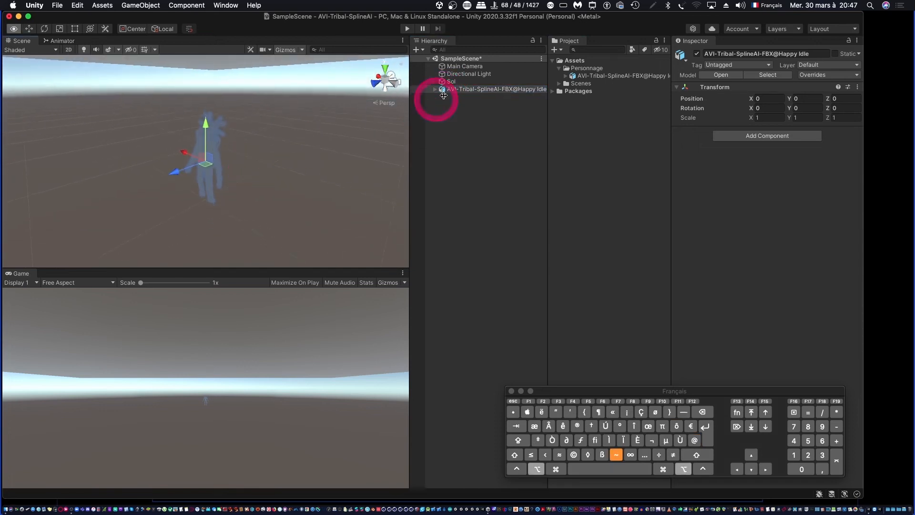
{"action": "left_click", "coordinate": [453, 82]}
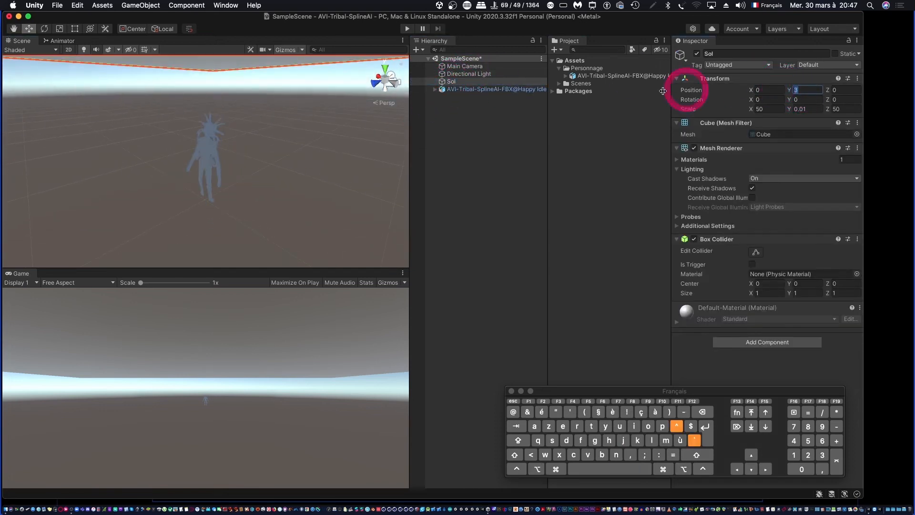
{"action": "type", "text": "0"}
{"action": "key", "text": "Return"}
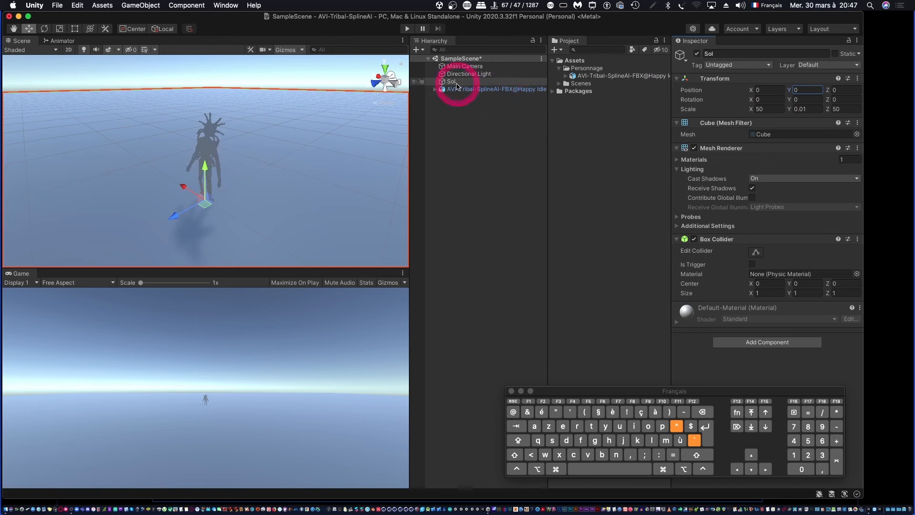
{"action": "left_click", "coordinate": [429, 90]}
{"action": "left_click_drag", "start_coordinate": [204, 125], "coordinate": [446, 112]}
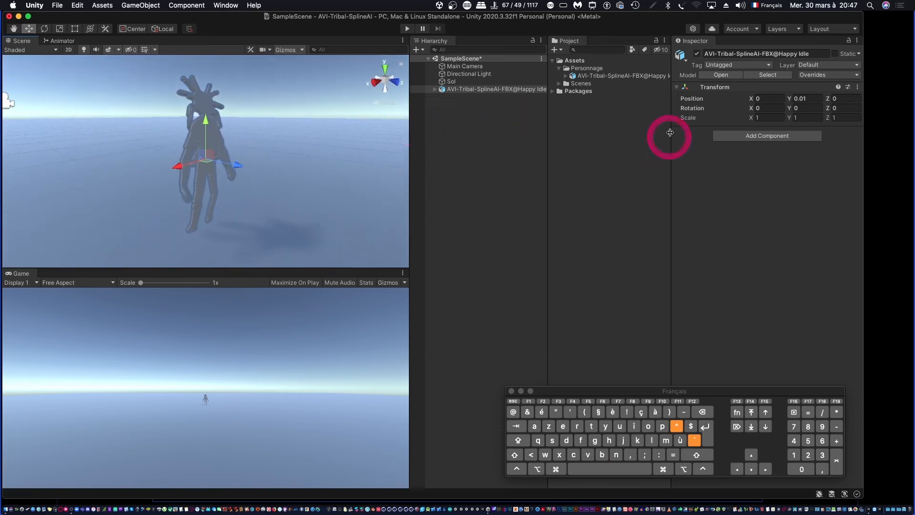
Step: Extract the Happy Idle FBX's embedded textures into the Personnage folder and check the textured character in the scene
{"action": "left_click", "coordinate": [586, 79]}
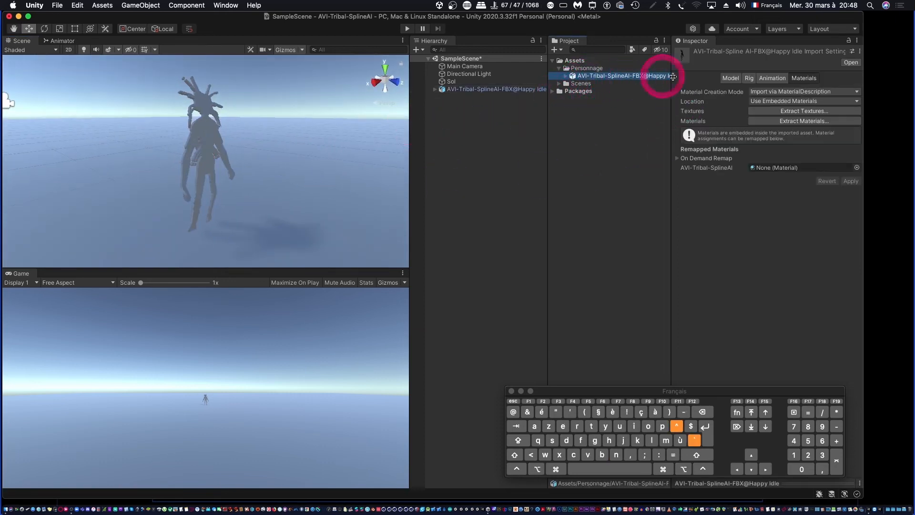
{"action": "left_click", "coordinate": [805, 81]}
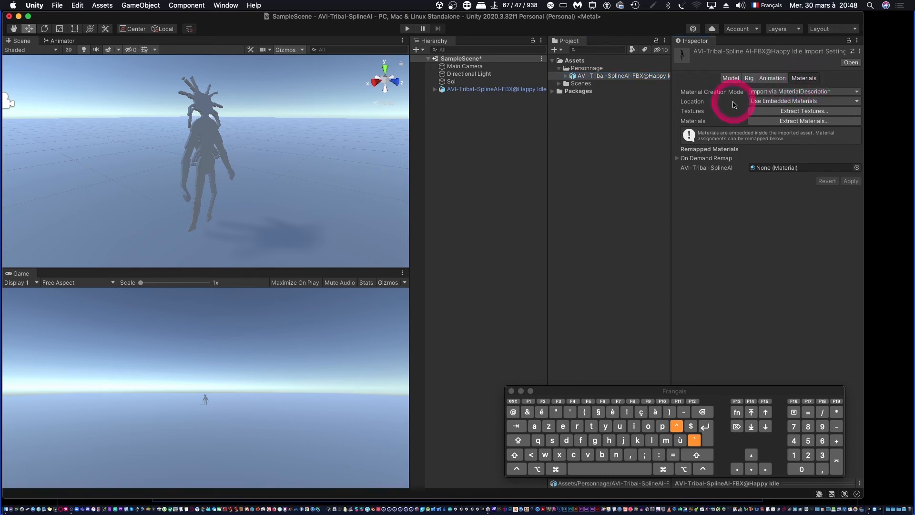
{"action": "left_click", "coordinate": [808, 112]}
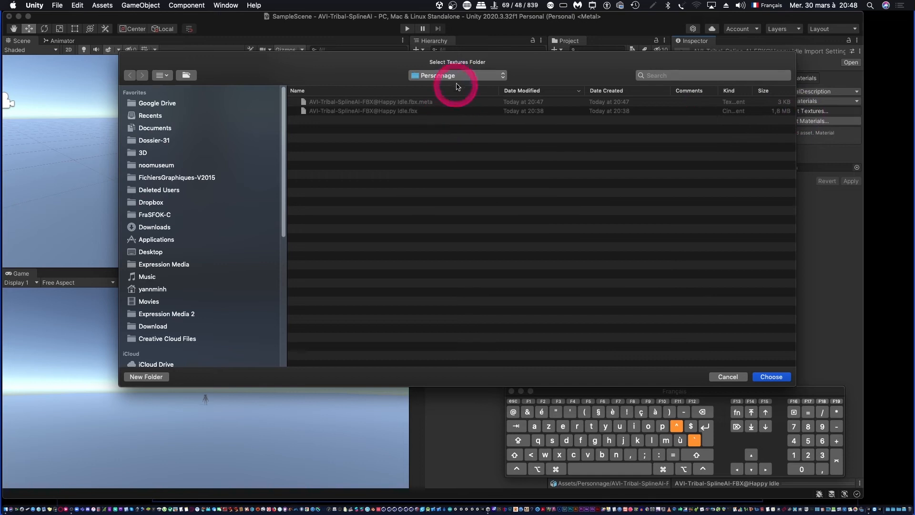
{"action": "left_click", "coordinate": [776, 377]}
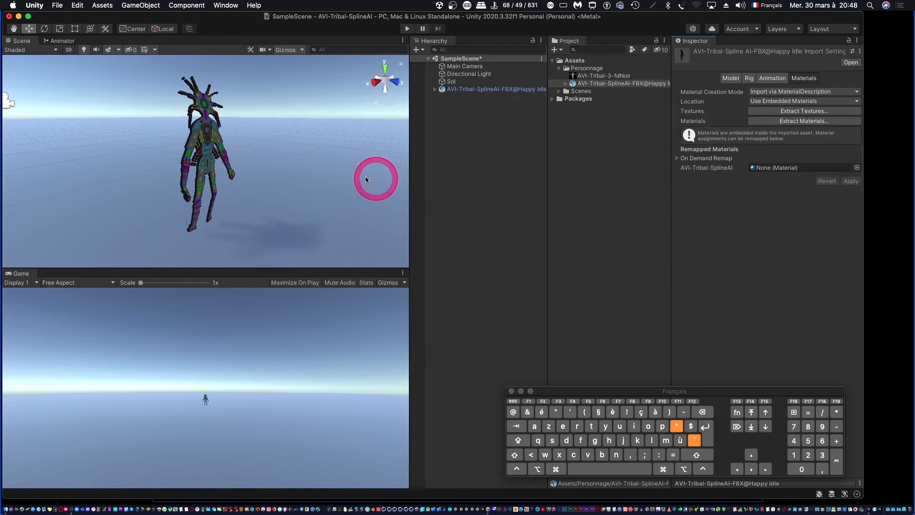
{"action": "right_click_drag", "start_coordinate": [206, 138], "coordinate": [411, 105], "text": "alt"}
{"action": "left_click_drag", "start_coordinate": [209, 138], "coordinate": [135, 145], "text": "alt"}
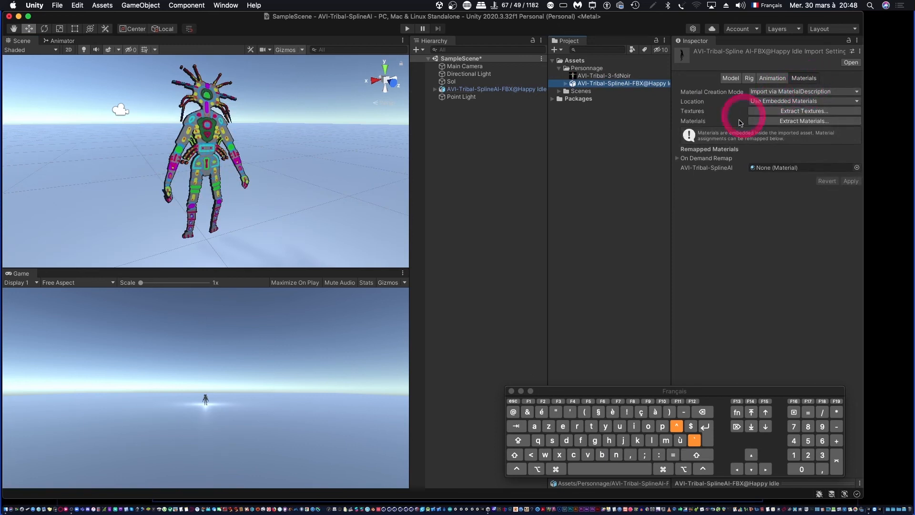
Step: Extract the FBX's embedded materials into the Personnage folder and locate the Albedo texture of the AVI-Tribal-SplineAI material
{"action": "left_click", "coordinate": [785, 169]}
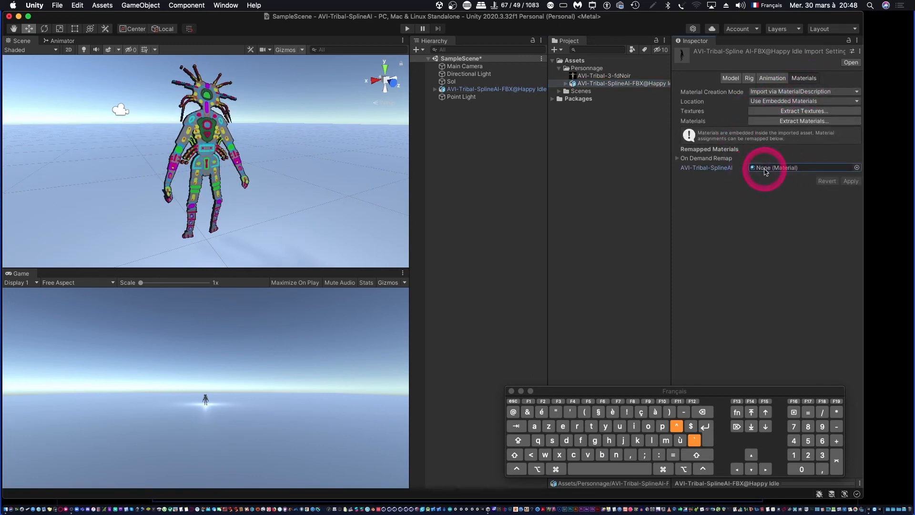
{"action": "left_click", "coordinate": [812, 122]}
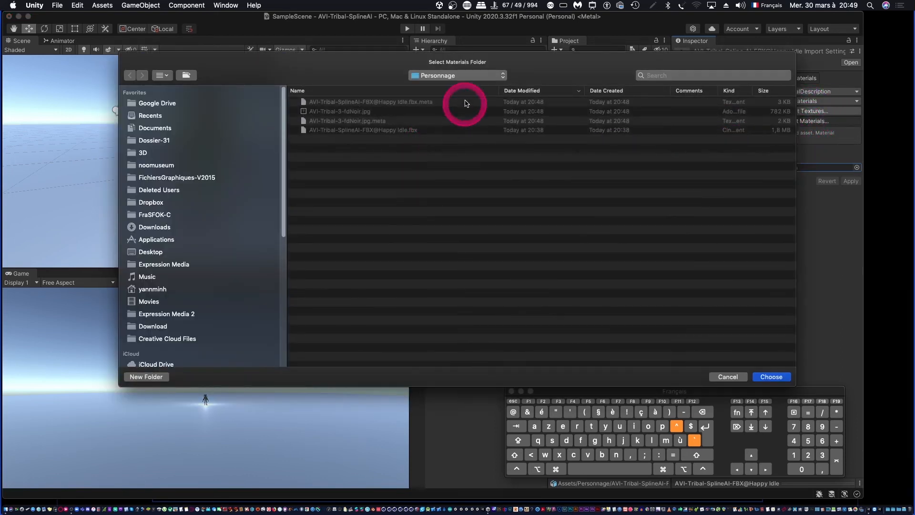
{"action": "left_click", "coordinate": [773, 377]}
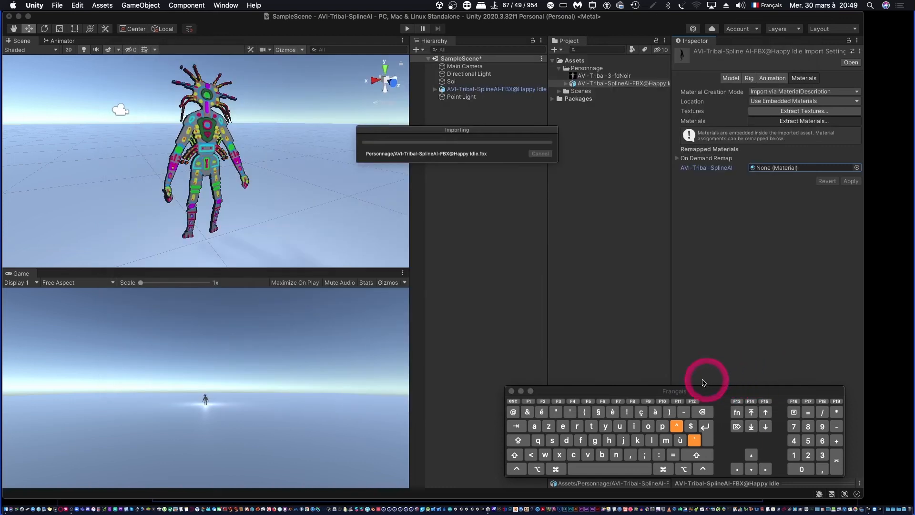
{"action": "left_click", "coordinate": [605, 91]}
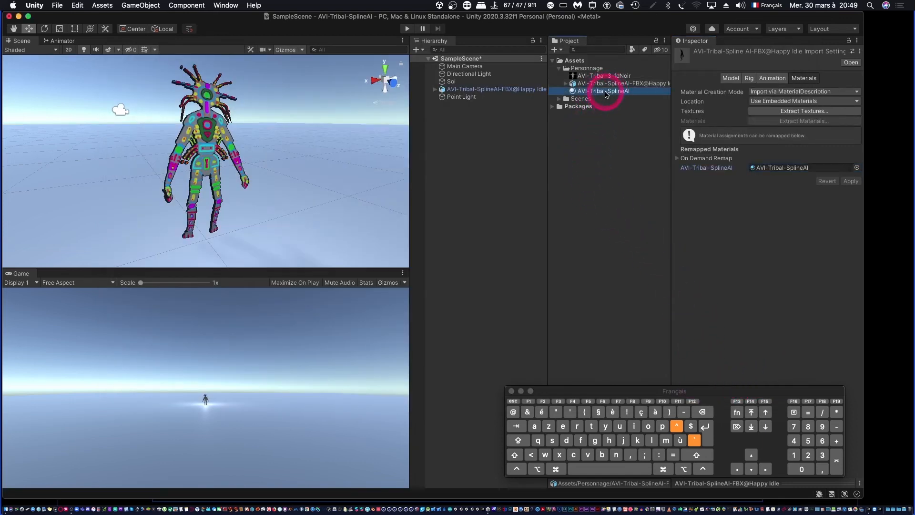
{"action": "left_click", "coordinate": [685, 97]}
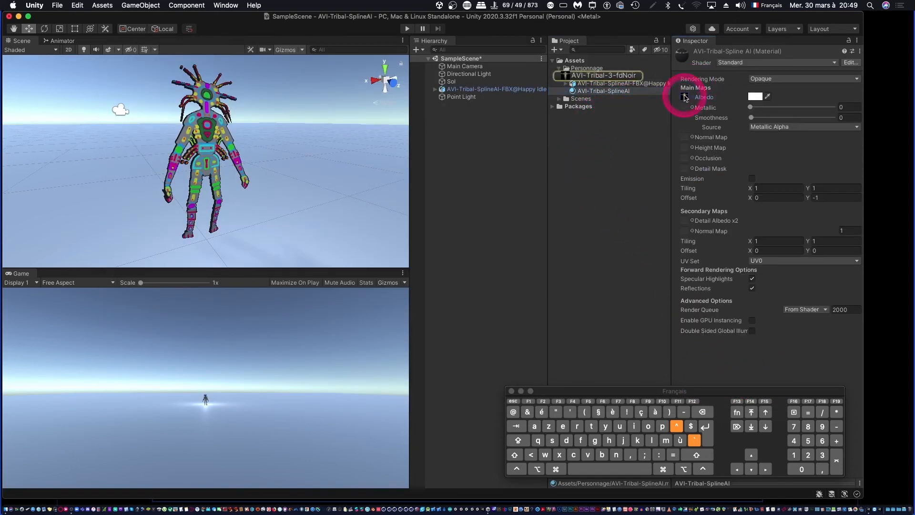
Step: Assign the extracted AVI-Tribal-SplineAI material to the Happy Idle FBX's remapped material slot
{"action": "left_click", "coordinate": [595, 84]}
{"action": "left_click", "coordinate": [792, 169]}
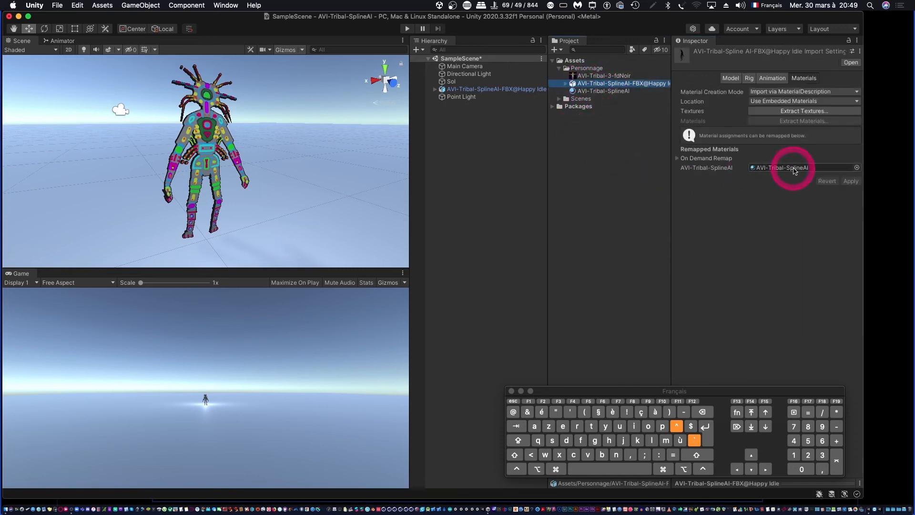
{"action": "left_click_drag", "start_coordinate": [607, 94], "coordinate": [795, 171]}
{"action": "left_click", "coordinate": [786, 167]}
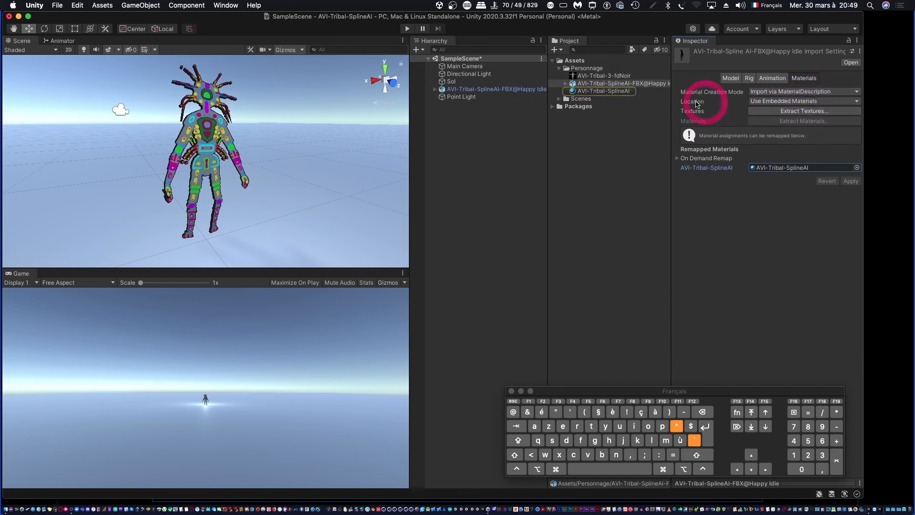
Step: Change the shader of the extracted AVI-Tribal-SplineAI material to Unlit/Texture
{"action": "left_click", "coordinate": [601, 76]}
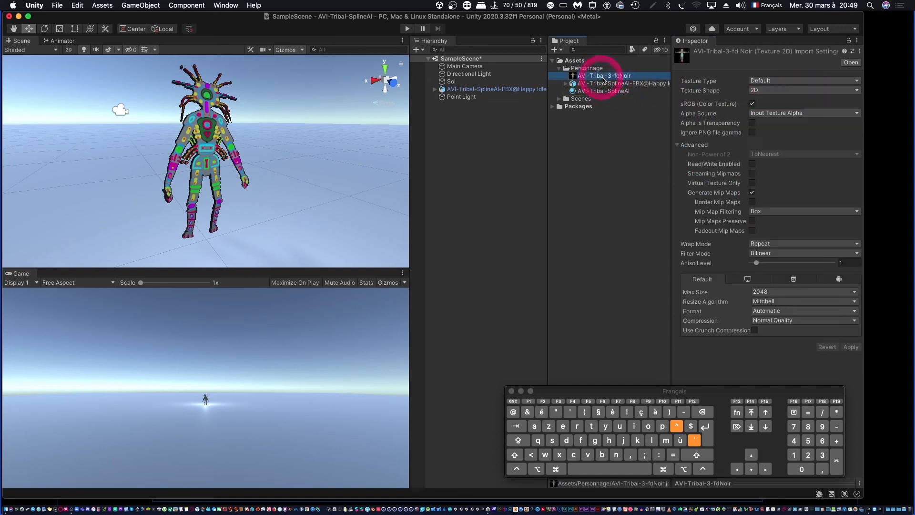
{"action": "left_click", "coordinate": [598, 91]}
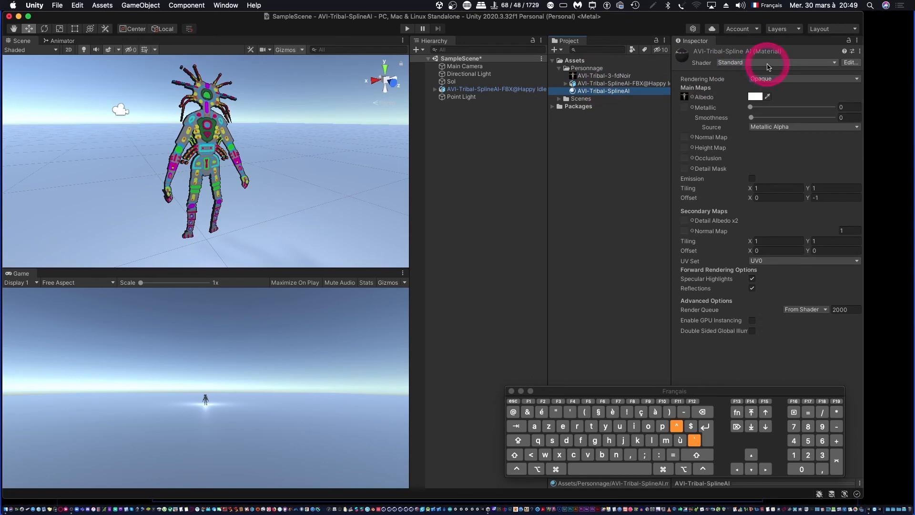
{"action": "left_click", "coordinate": [768, 67]}
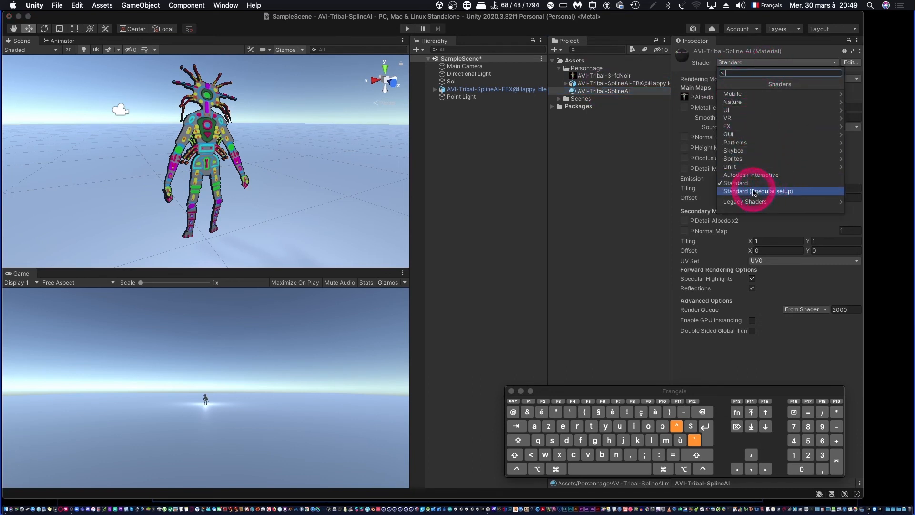
{"action": "left_click", "coordinate": [732, 168]}
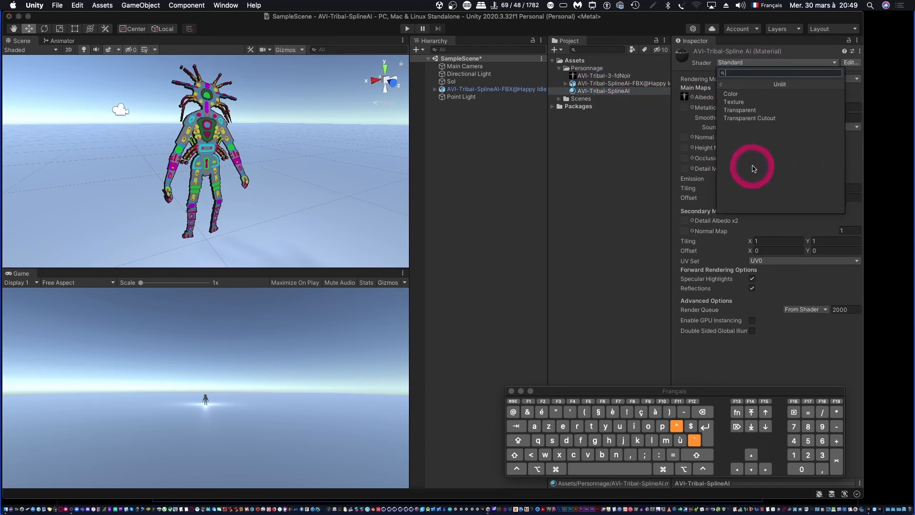
{"action": "left_click", "coordinate": [735, 102]}
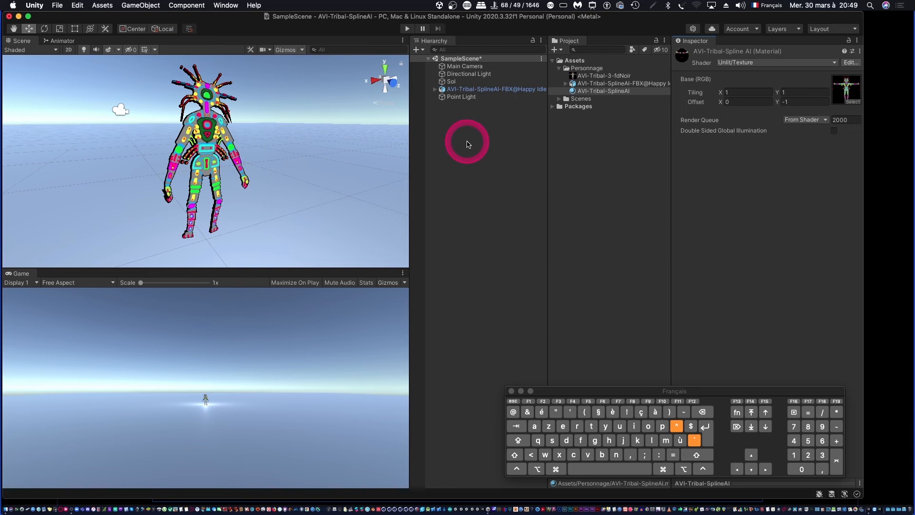
{"action": "left_click", "coordinate": [257, 164]}
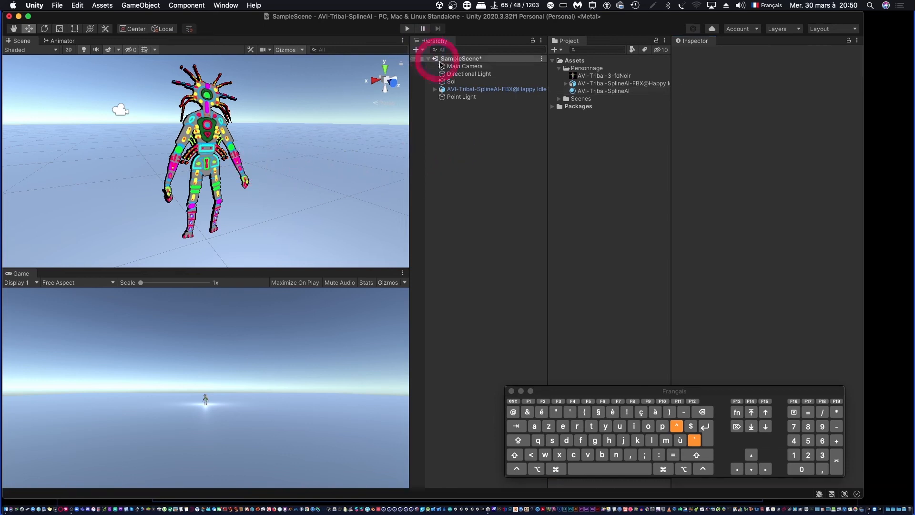
Step: Move the Main Camera close in front of the character, to about Y 0.374 and Z -0.67
{"action": "left_click", "coordinate": [465, 66]}
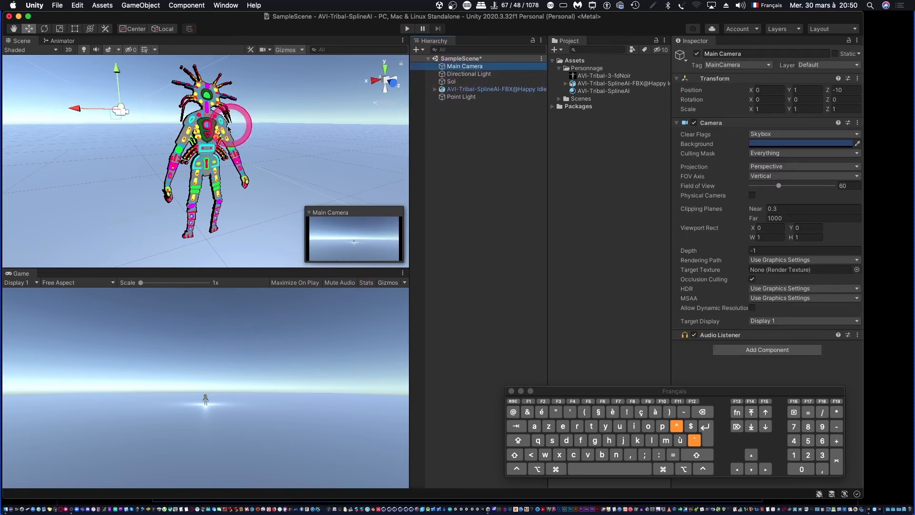
{"action": "left_click_drag", "start_coordinate": [214, 142], "coordinate": [273, 153], "text": "alt"}
{"action": "right_click_drag", "start_coordinate": [260, 134], "coordinate": [4, 191], "text": "alt"}
{"action": "right_click_drag", "start_coordinate": [176, 143], "coordinate": [71, 152], "text": "alt"}
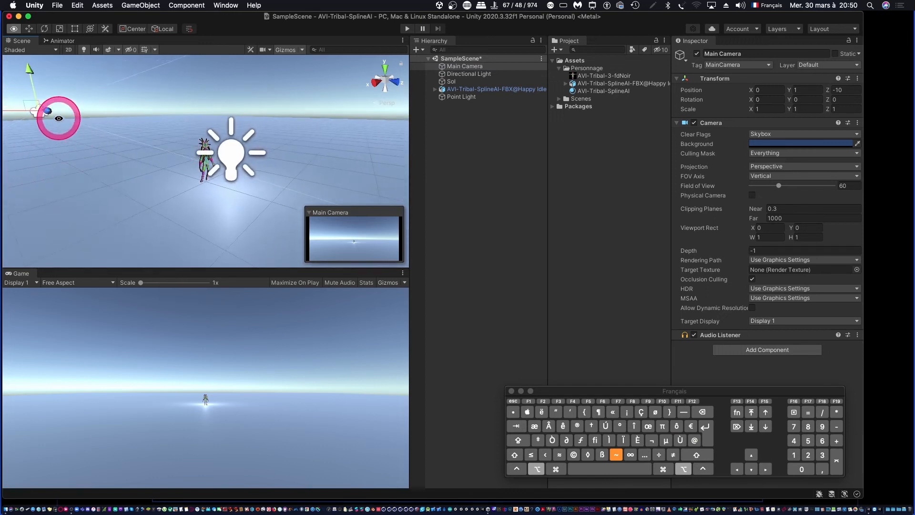
{"action": "left_click_drag", "start_coordinate": [56, 113], "coordinate": [178, 110]}
{"action": "left_click_drag", "start_coordinate": [135, 76], "coordinate": [196, 153]}
Step: Reduce the size of the 3D icons in the Scene view's gizmo settings and deselect the camera
{"action": "left_click", "coordinate": [302, 52]}
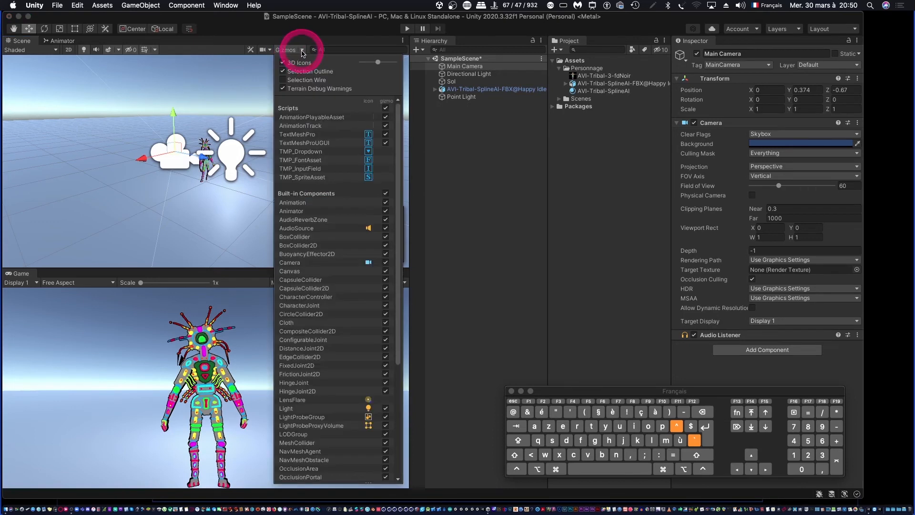
{"action": "left_click", "coordinate": [374, 62]}
{"action": "left_click_drag", "start_coordinate": [372, 65], "coordinate": [374, 65]}
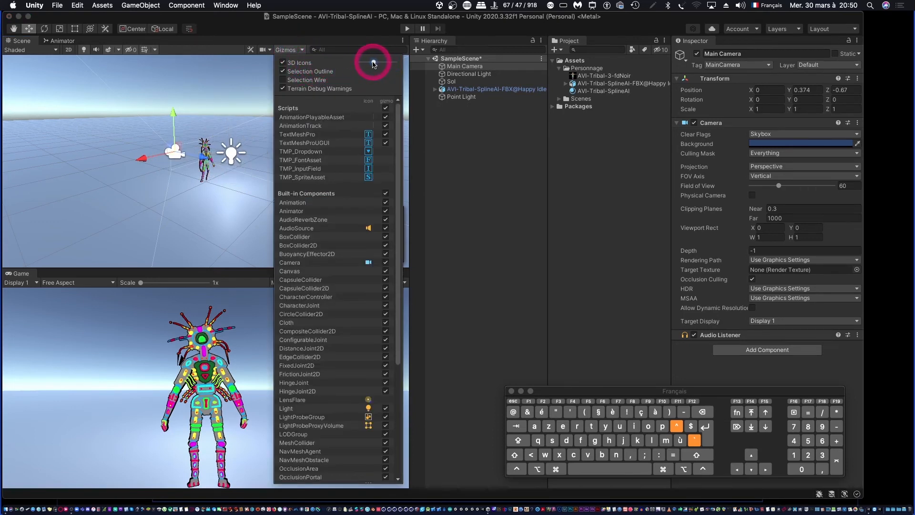
{"action": "left_click", "coordinate": [297, 47]}
{"action": "left_click_drag", "start_coordinate": [207, 184], "coordinate": [185, 175], "text": "alt"}
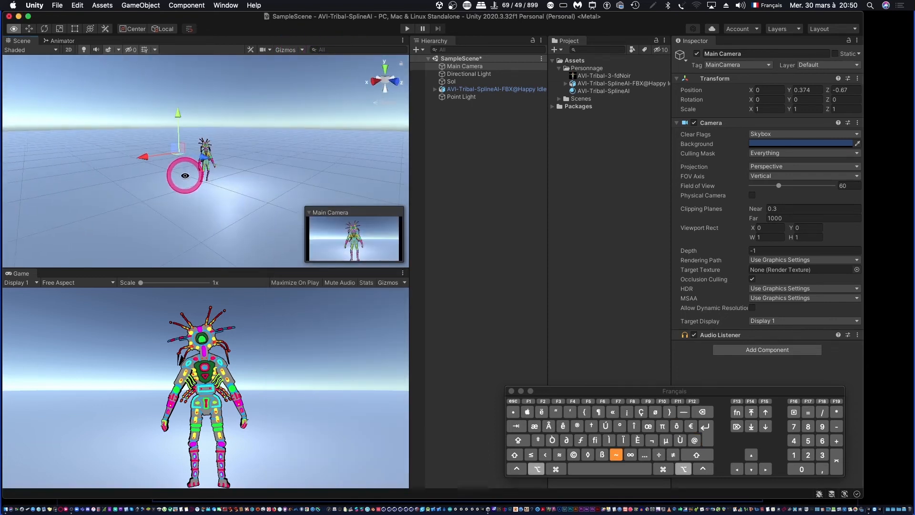
{"action": "left_click", "coordinate": [469, 122]}
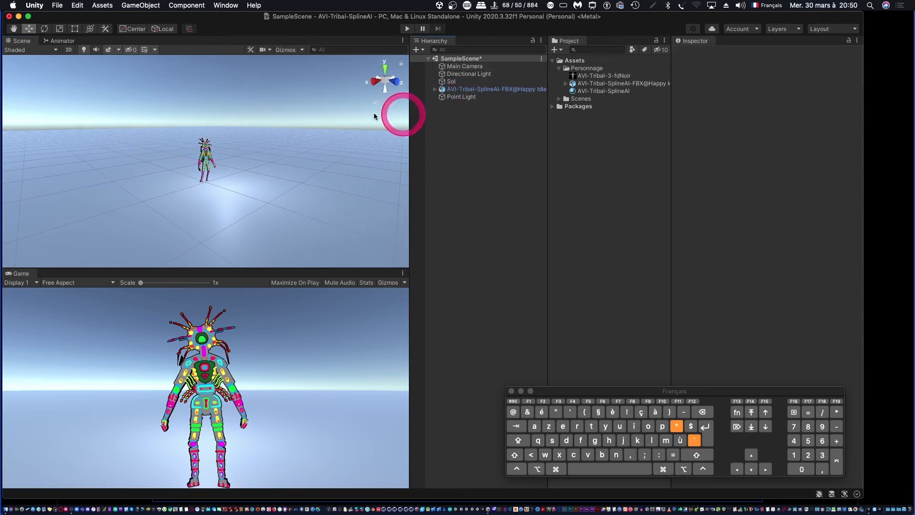
Step: Save the scene and expand the Scenes folder to locate SampleScene
{"action": "left_click", "coordinate": [58, 6]}
{"action": "left_click", "coordinate": [67, 50]}
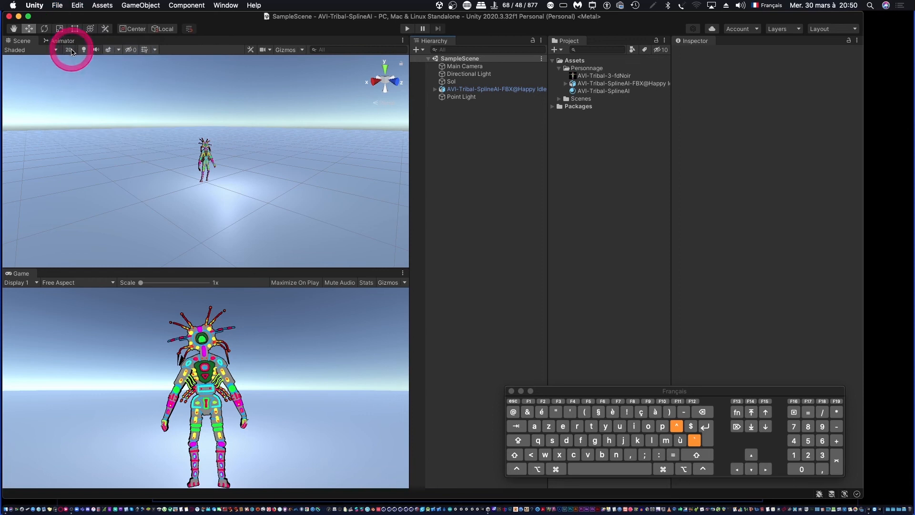
{"action": "left_click", "coordinate": [580, 104]}
{"action": "left_click", "coordinate": [593, 109]}
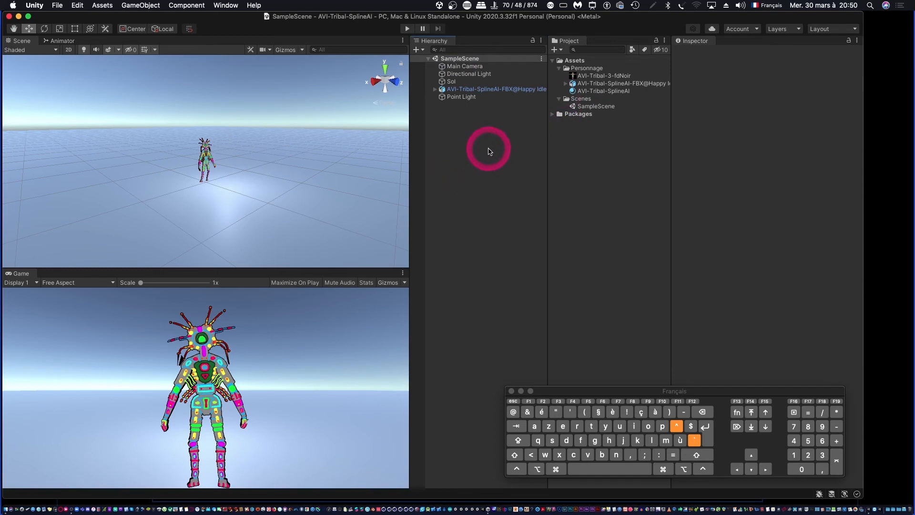
Step: Review the Happy Idle FBX's Model, Rig and Animation import settings and inspect its embedded Happy Idle clip
{"action": "left_click", "coordinate": [598, 84]}
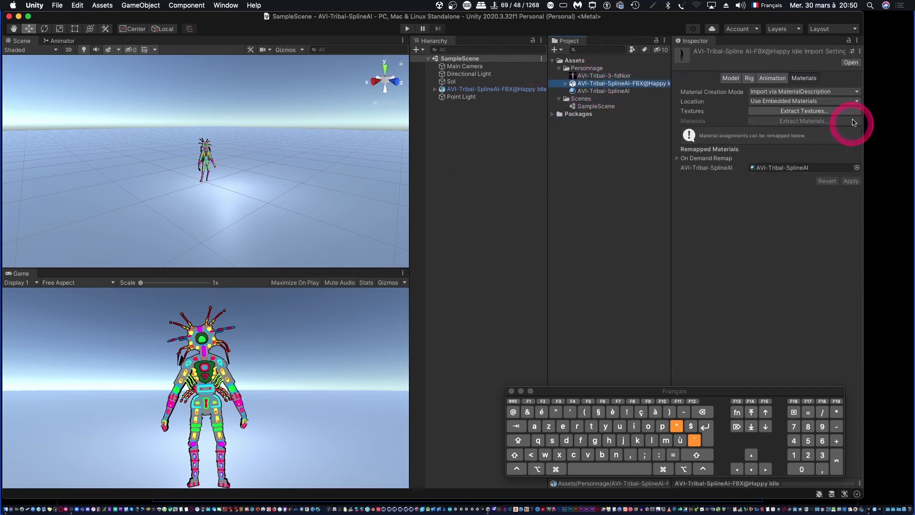
{"action": "left_click", "coordinate": [728, 80]}
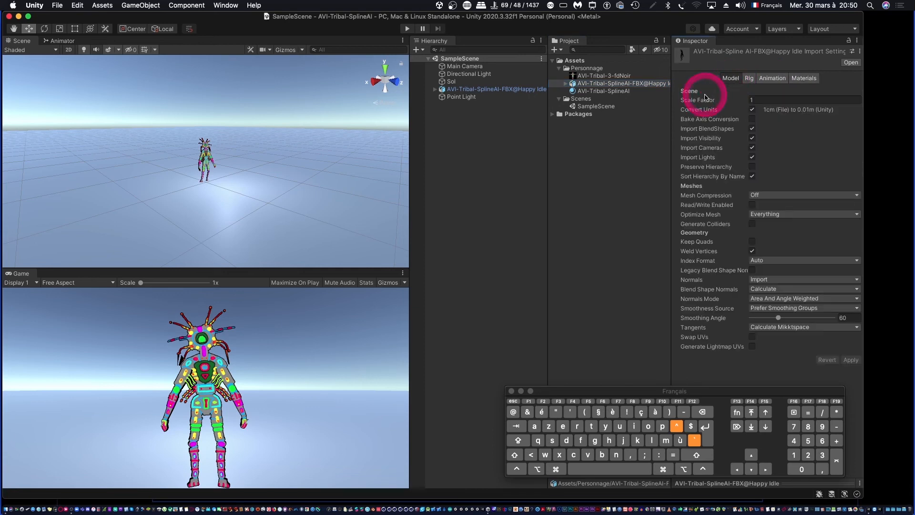
{"action": "left_click", "coordinate": [750, 79]}
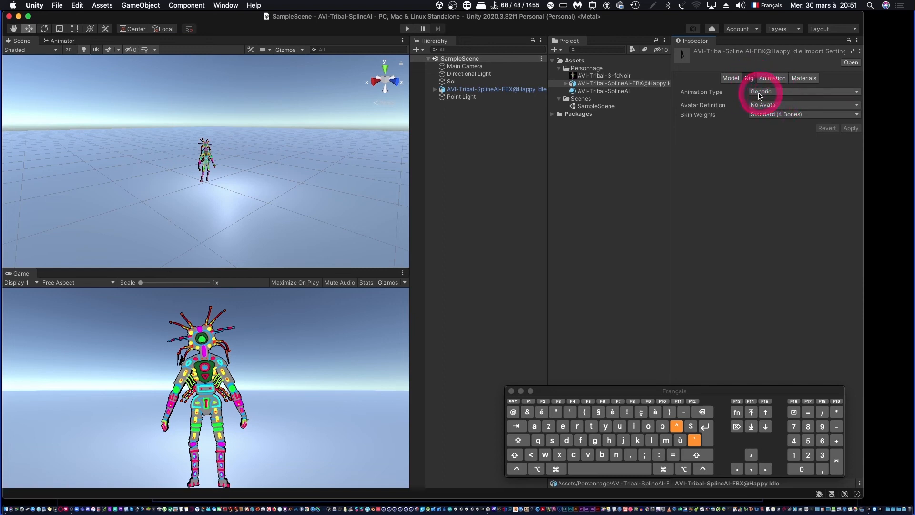
{"action": "left_click", "coordinate": [776, 79]}
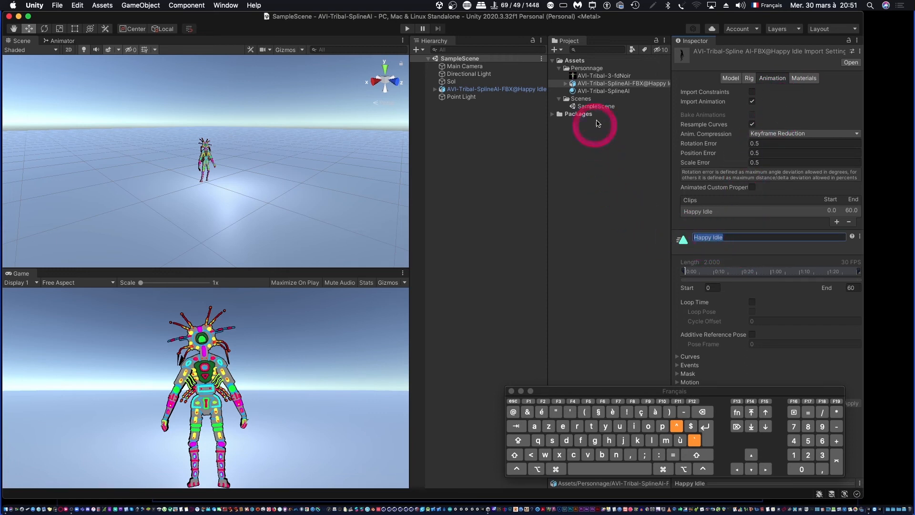
{"action": "left_click", "coordinate": [565, 84]}
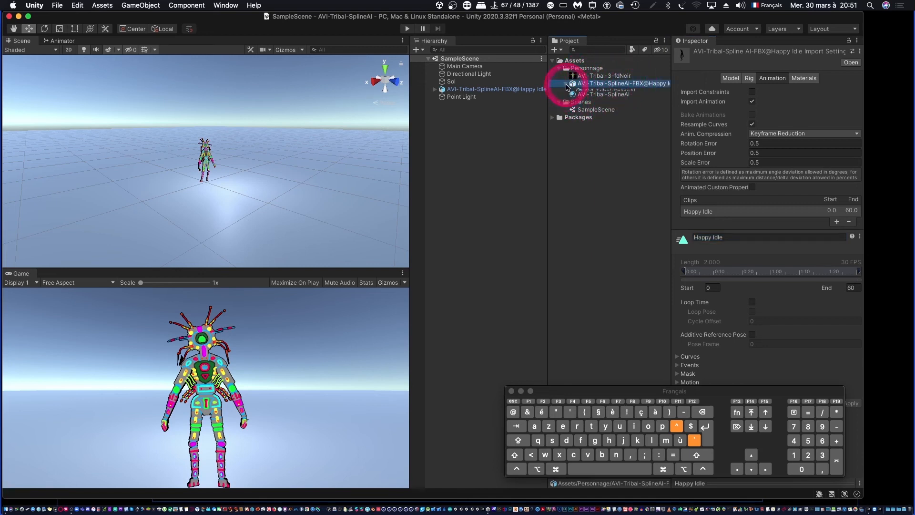
{"action": "left_click", "coordinate": [599, 115]}
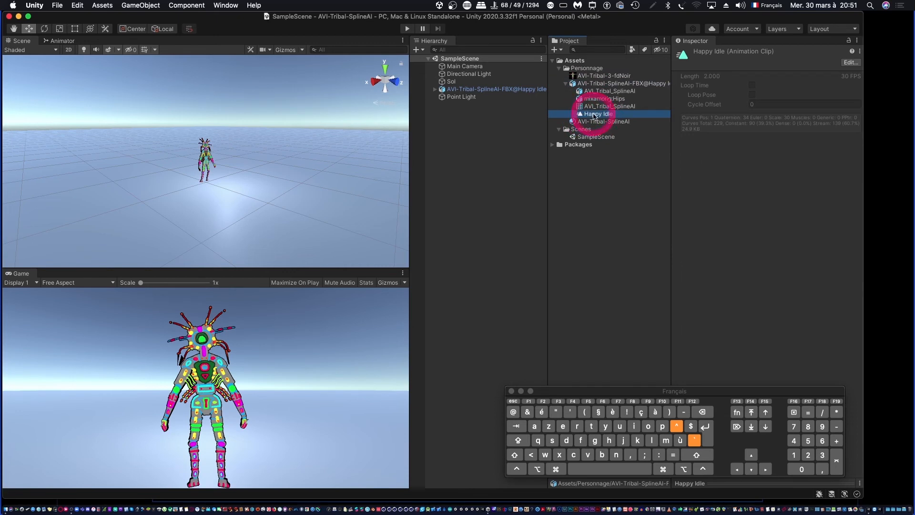
Step: Set the Happy Idle FBX's rig Animation Type to Humanoid, with the avatar created from this model, and apply it
{"action": "left_click", "coordinate": [593, 83]}
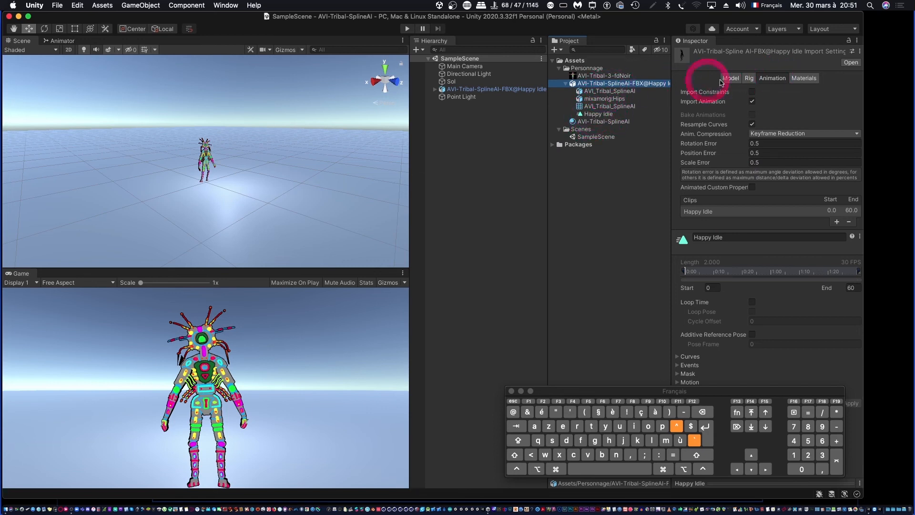
{"action": "left_click", "coordinate": [748, 79]}
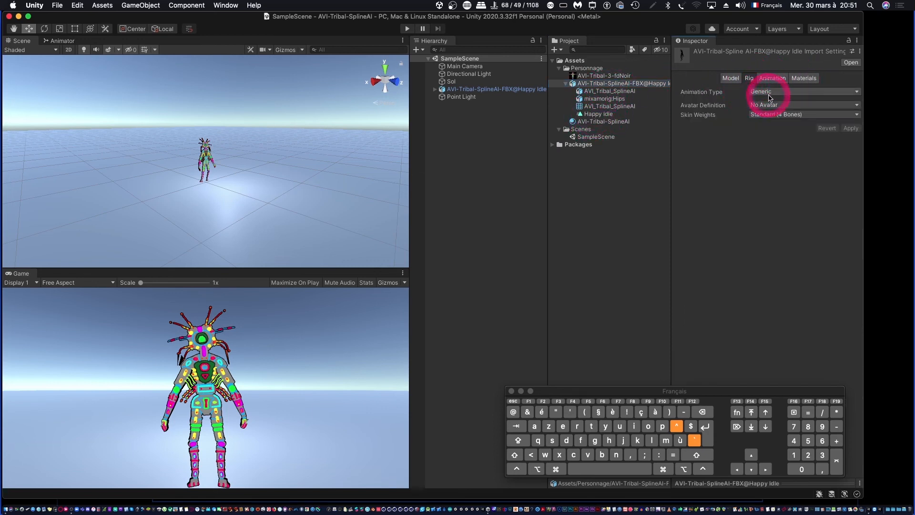
{"action": "left_click", "coordinate": [763, 93]}
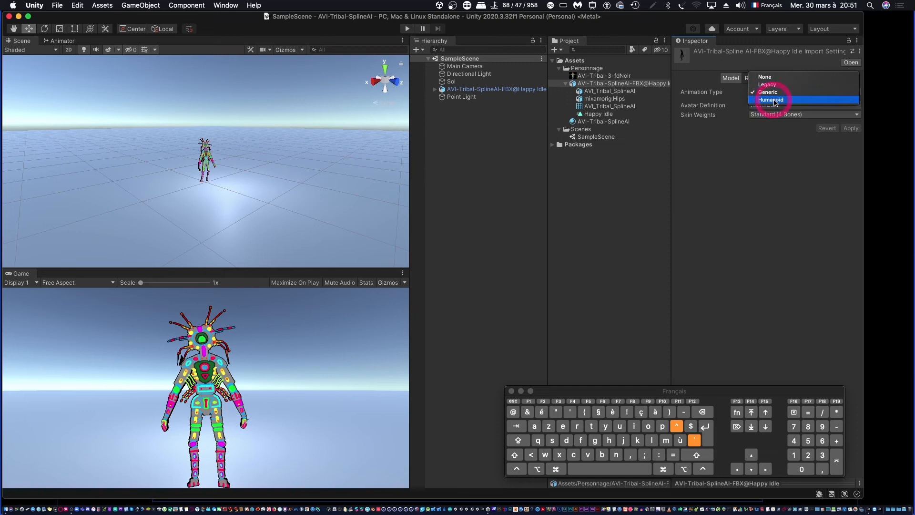
{"action": "left_click", "coordinate": [771, 100]}
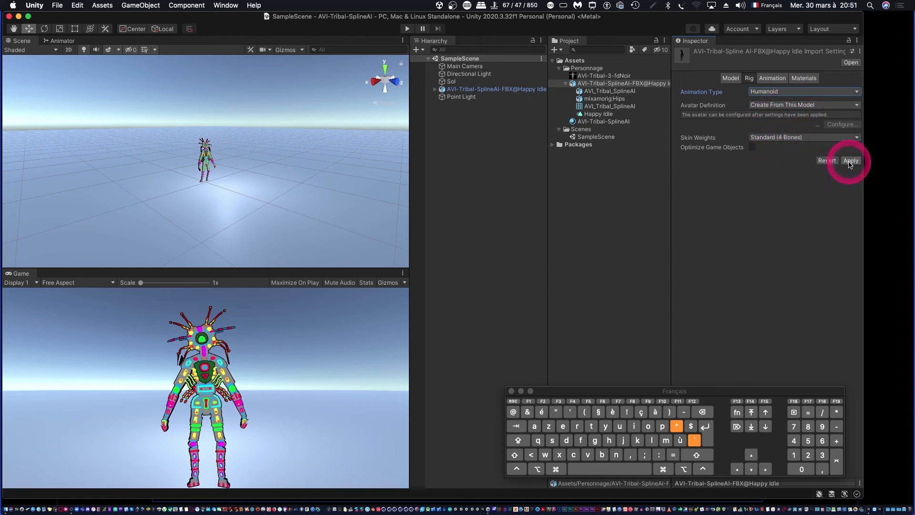
{"action": "left_click", "coordinate": [850, 161]}
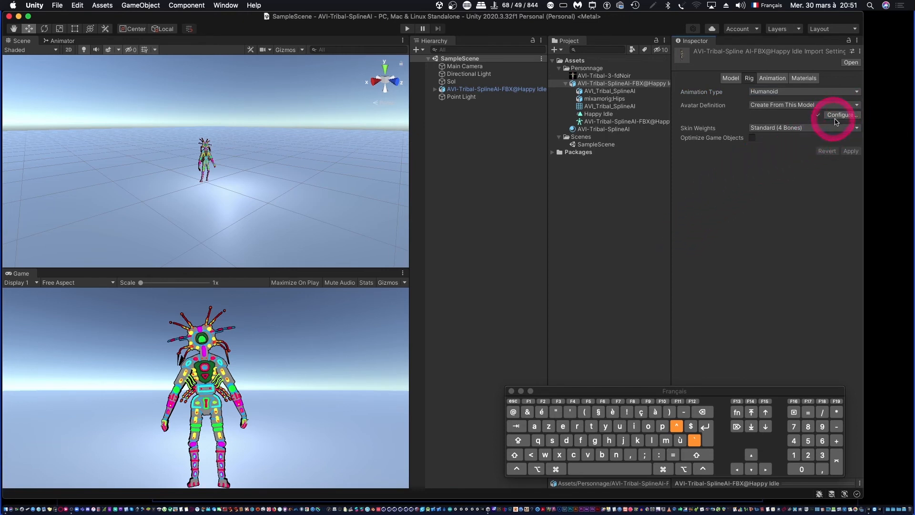
Step: Open the FBX's avatar configuration, examine the character's T-pose and the body, arm and leg bone mapping, and close the configuration
{"action": "left_click", "coordinate": [843, 116]}
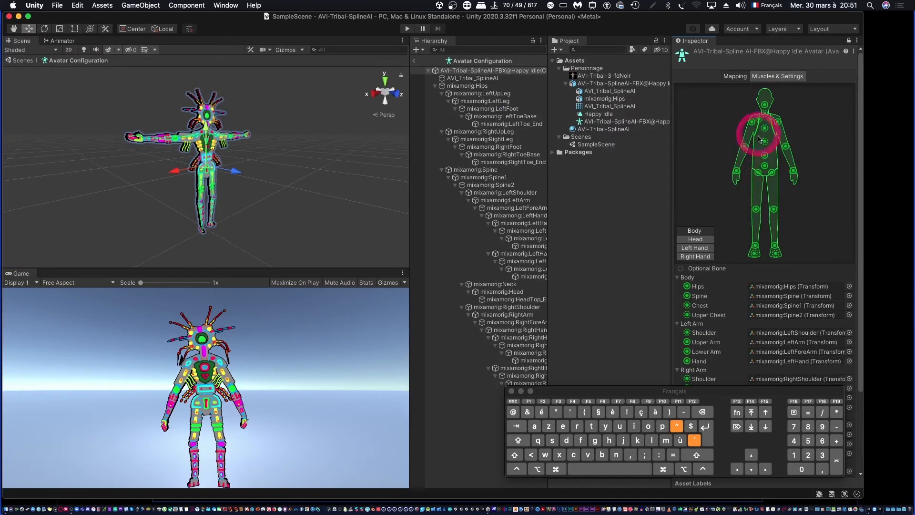
{"action": "left_click_drag", "start_coordinate": [205, 159], "coordinate": [184, 157], "text": "alt"}
{"action": "right_click_drag", "start_coordinate": [199, 141], "coordinate": [415, 116], "text": "alt"}
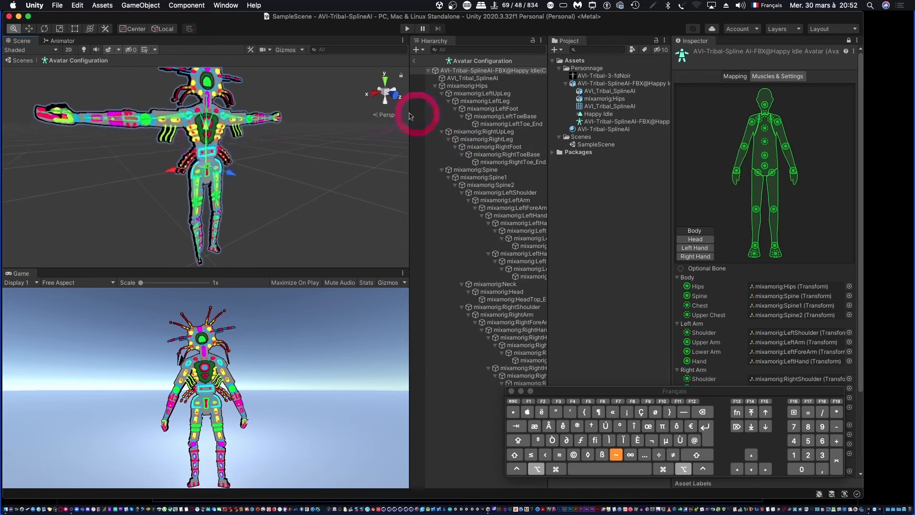
{"action": "left_click_drag", "start_coordinate": [228, 141], "coordinate": [200, 136], "text": "alt"}
{"action": "right_click_drag", "start_coordinate": [201, 136], "coordinate": [293, 90], "text": "alt"}
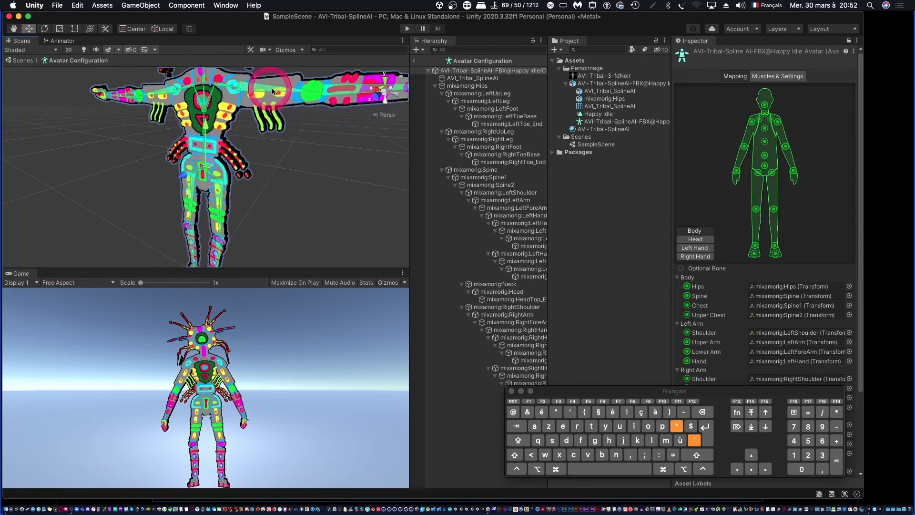
{"action": "left_click", "coordinate": [258, 90]}
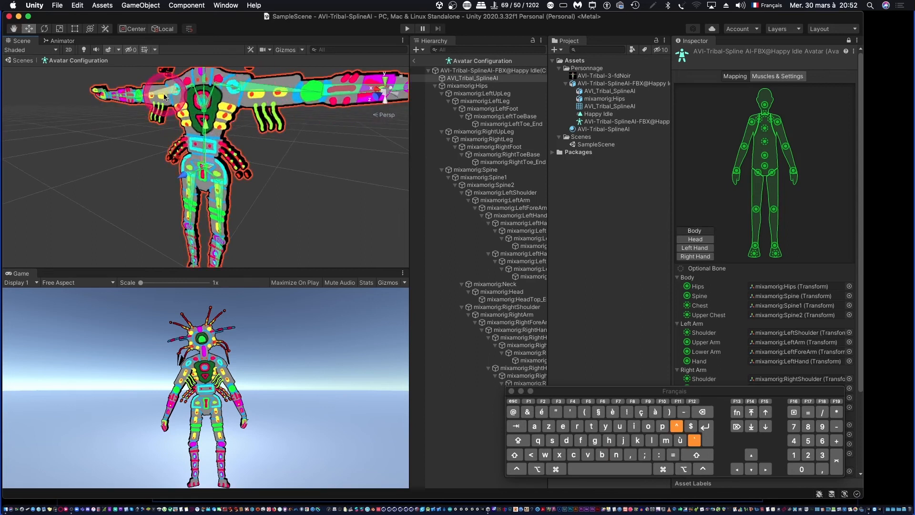
{"action": "left_click_drag", "start_coordinate": [206, 113], "coordinate": [136, 147], "text": "alt"}
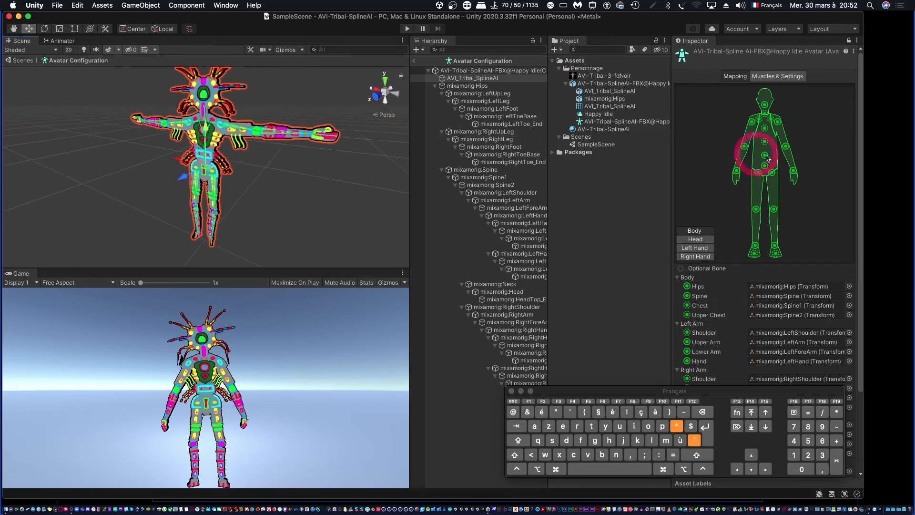
{"action": "left_click_drag", "start_coordinate": [862, 186], "coordinate": [890, 307]}
{"action": "left_click_drag", "start_coordinate": [788, 393], "coordinate": [661, 396]}
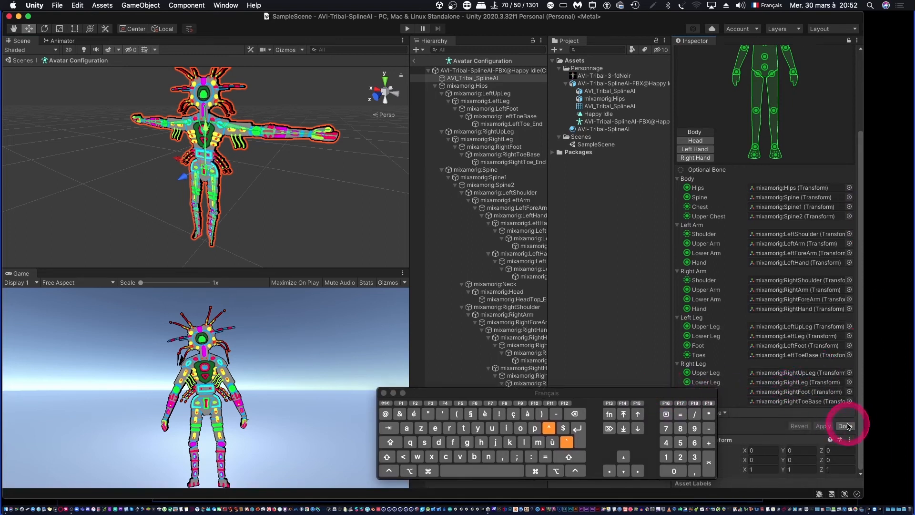
{"action": "left_click", "coordinate": [846, 427]}
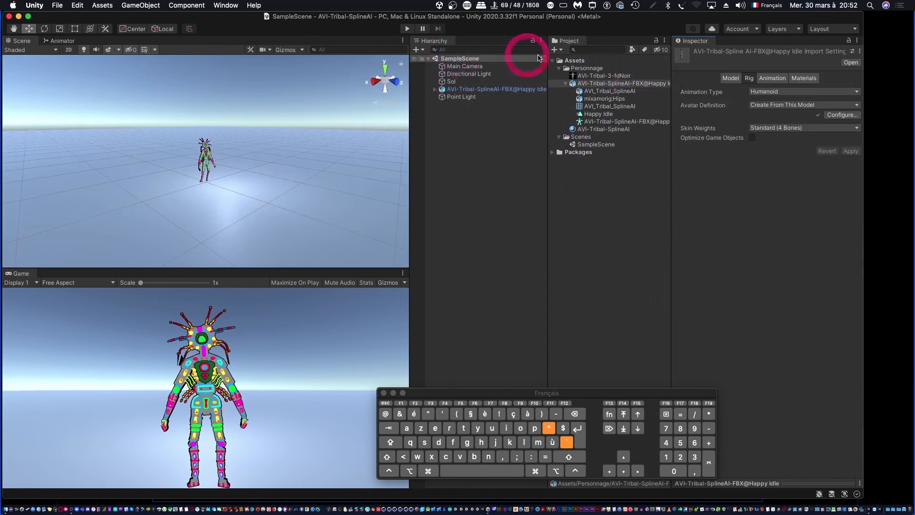
Step: Select the generated avatar asset inside the Happy Idle FBX and open its avatar configuration
{"action": "left_click", "coordinate": [602, 122]}
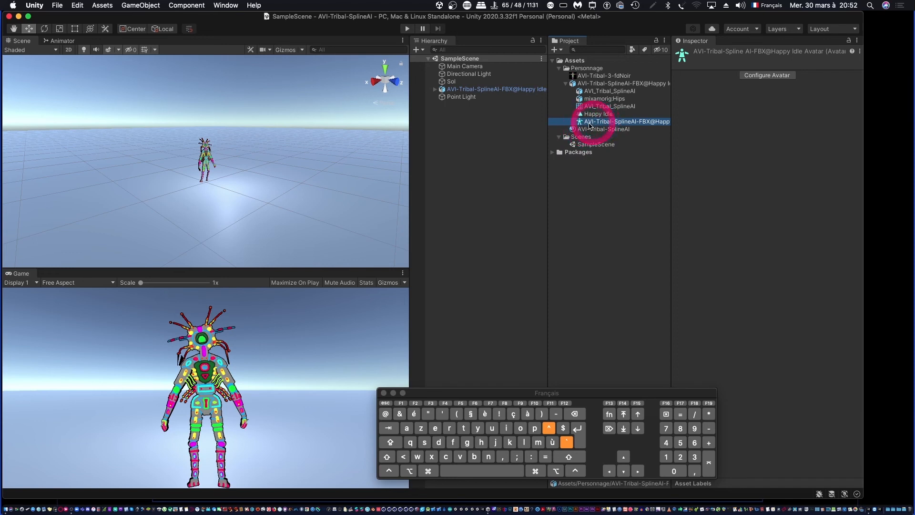
{"action": "left_click", "coordinate": [781, 85]}
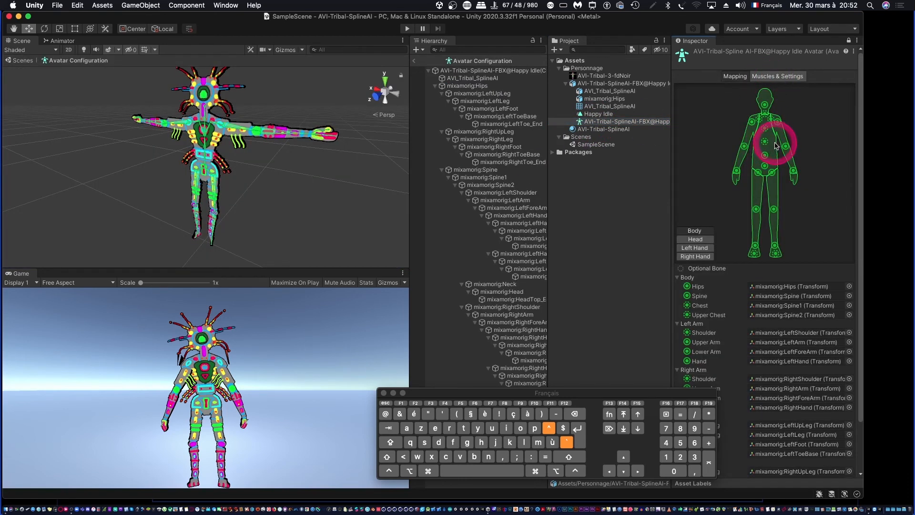
{"action": "left_click", "coordinate": [603, 161]}
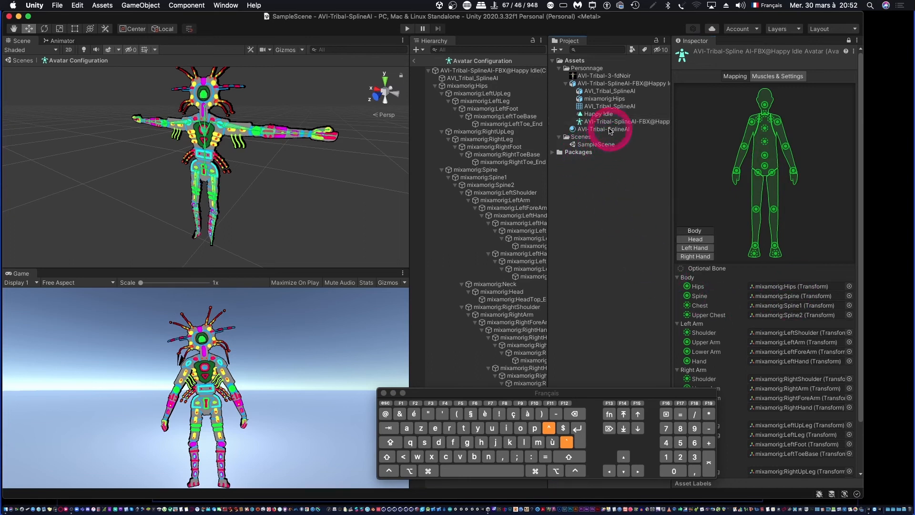
Step: Look over the rest of the Happy Idle avatar's bone mapping and close the avatar configuration
{"action": "left_click", "coordinate": [598, 115]}
{"action": "left_click", "coordinate": [615, 122]}
{"action": "left_click_drag", "start_coordinate": [858, 248], "coordinate": [858, 380]}
{"action": "left_click", "coordinate": [836, 474]}
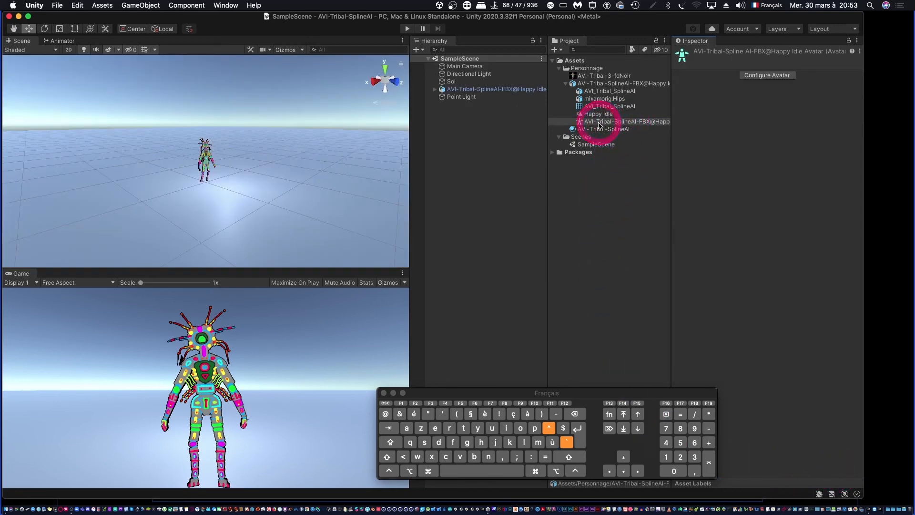
Step: Create an Animator Controller named AVI-Tribal-SplineAI-AnimControl in the Personnage folder
{"action": "left_click", "coordinate": [585, 69]}
{"action": "right_click", "coordinate": [598, 72]}
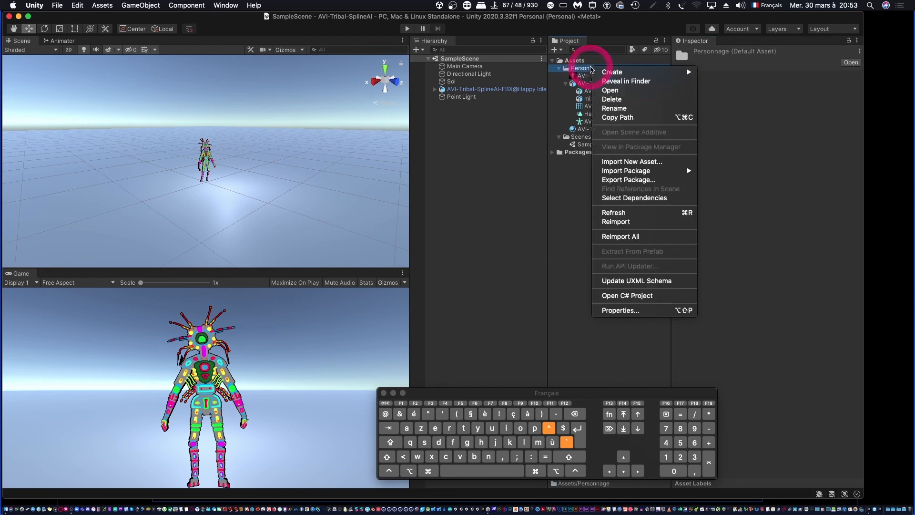
{"action": "mouse_move", "coordinate": [599, 71]}
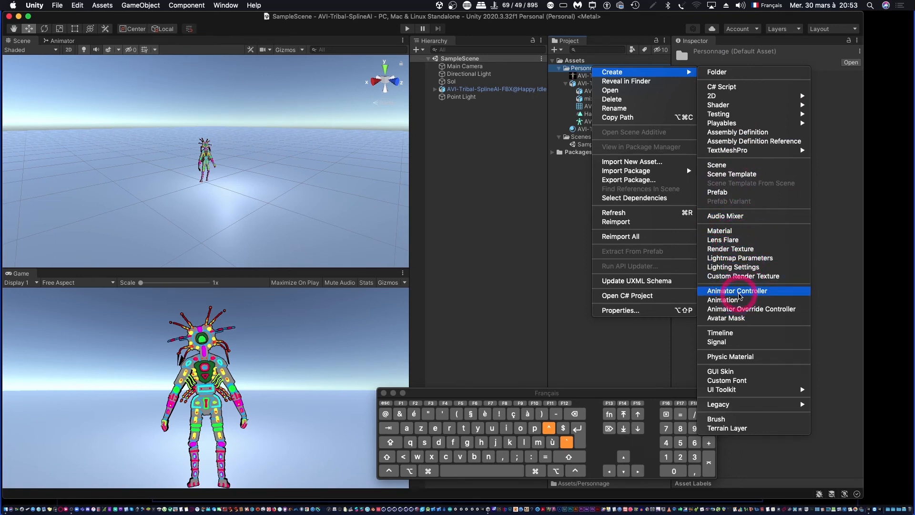
{"action": "left_click", "coordinate": [741, 296]}
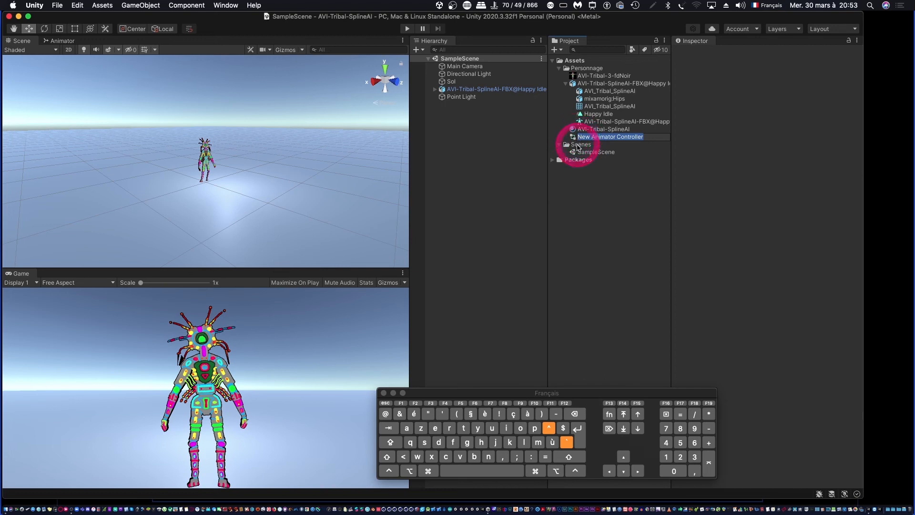
{"action": "type", "text": "A"}
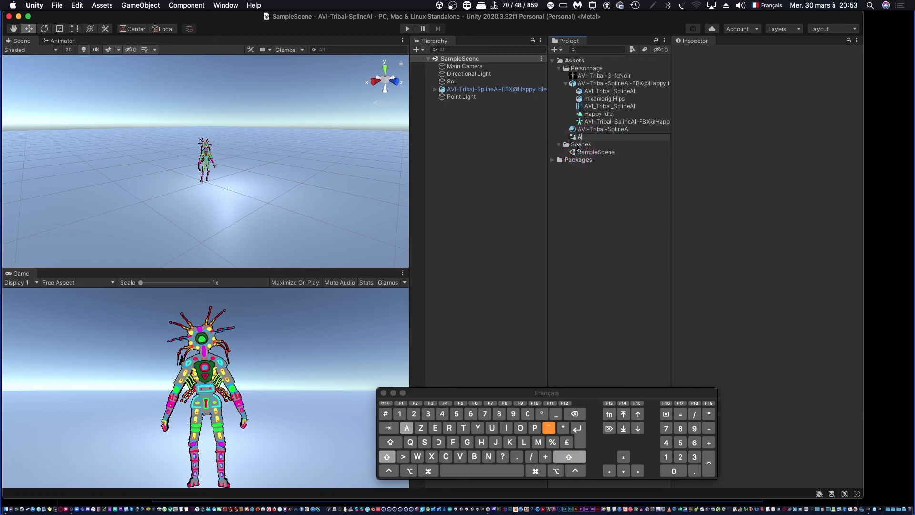
{"action": "type", "text": "VI-Tribal-Splin"}
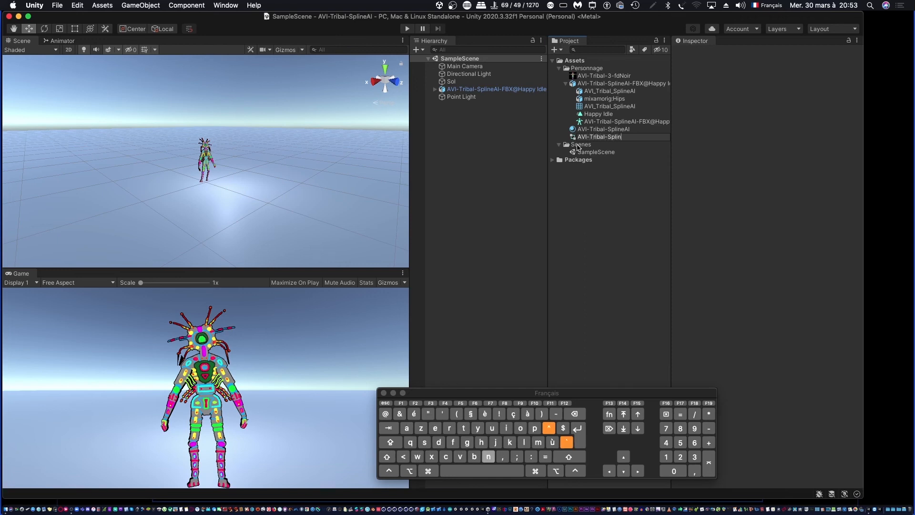
{"action": "type", "text": "eAI-"}
{"action": "key", "text": "shift"}
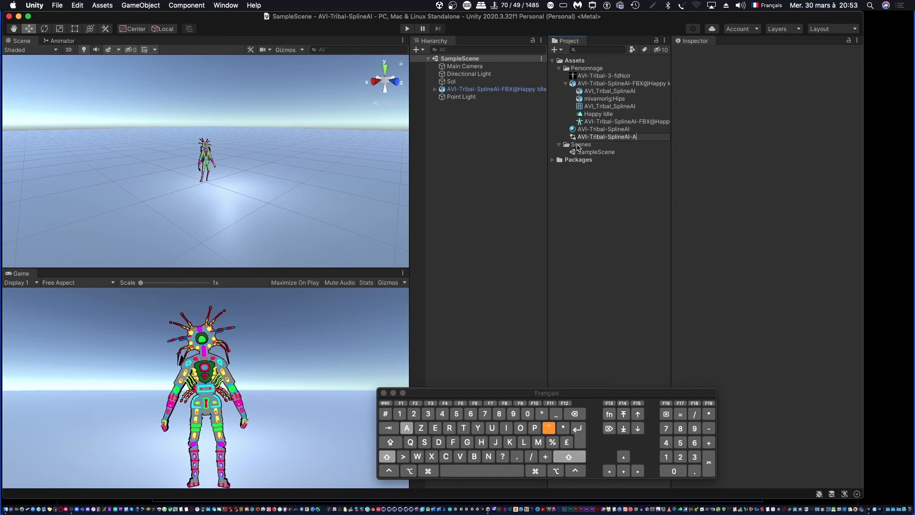
{"action": "type", "text": "nimCon"}
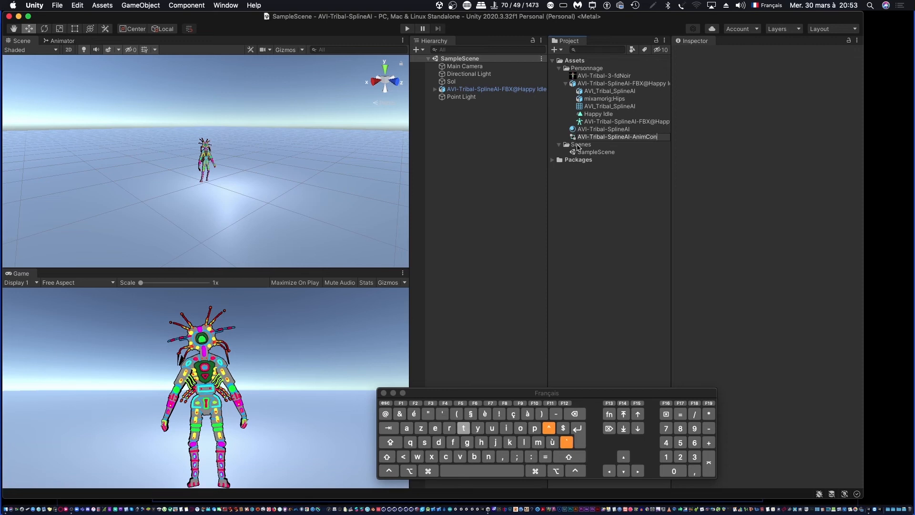
{"action": "key", "text": "Return"}
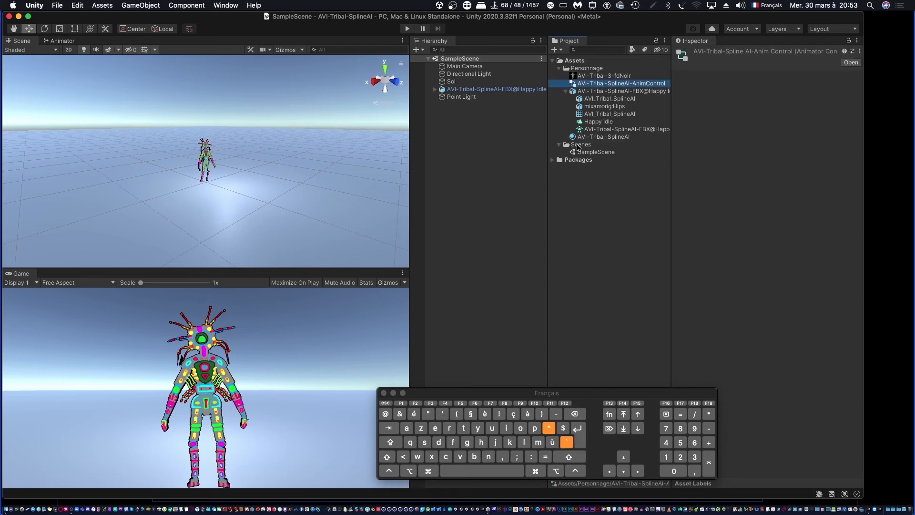
Step: Open the AVI-Tribal-SplineAI-AnimControl controller and add the Happy Idle clip to its Base Layer as a state
{"action": "double_click", "coordinate": [574, 86]}
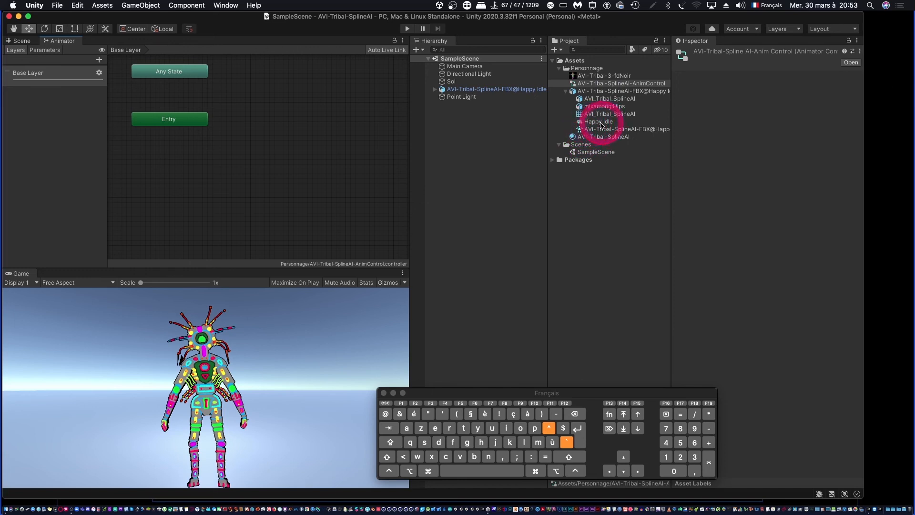
{"action": "left_click_drag", "start_coordinate": [602, 124], "coordinate": [253, 153]}
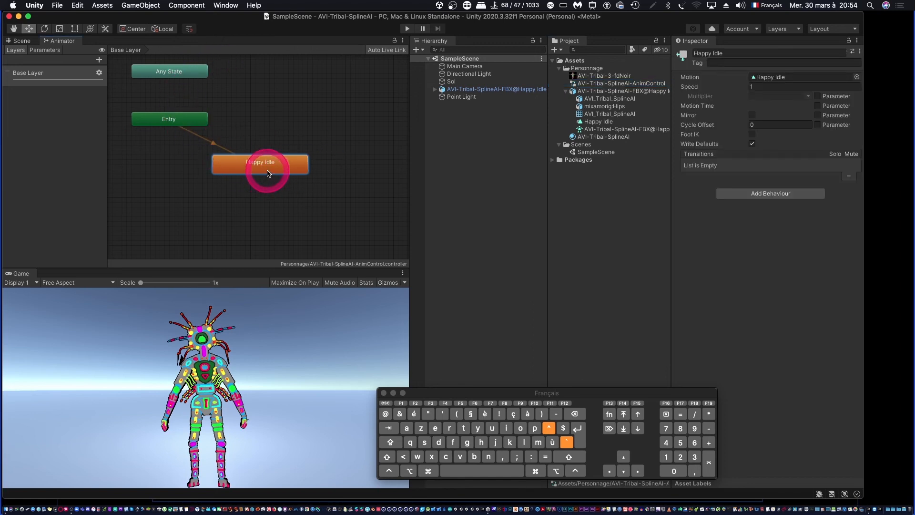
{"action": "left_click", "coordinate": [485, 139]}
Step: Assign AVI-Tribal-SplineAI-AnimControl as the Controller of the scene character's Animator component and test the animation in Play mode
{"action": "left_click", "coordinate": [481, 92]}
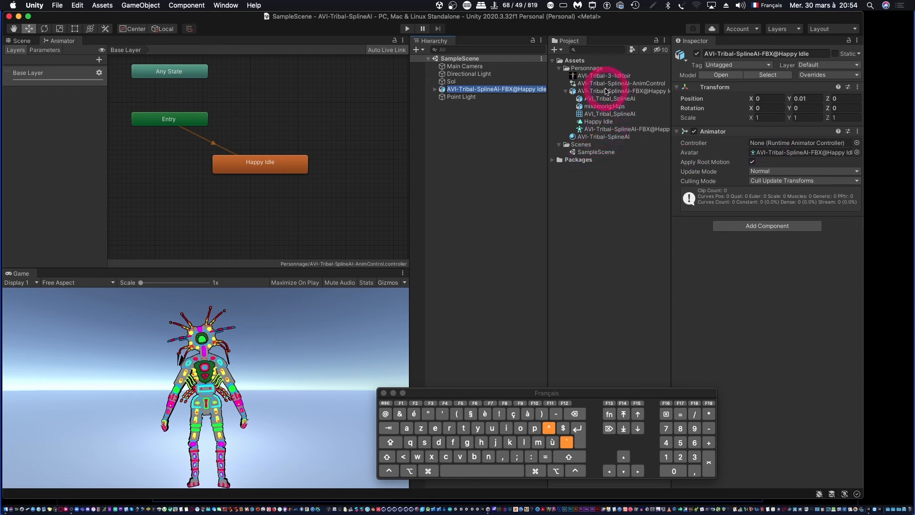
{"action": "left_click", "coordinate": [588, 84]}
{"action": "left_click_drag", "start_coordinate": [588, 84], "coordinate": [787, 141]}
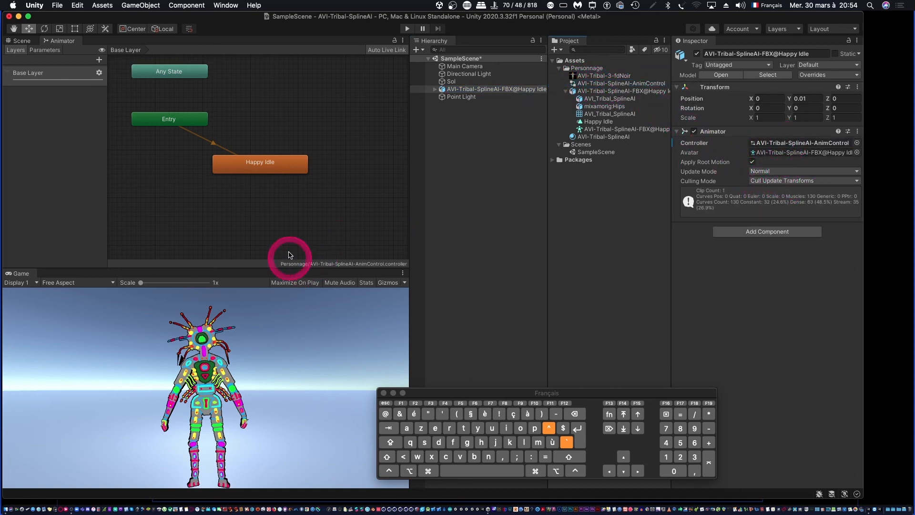
{"action": "left_click", "coordinate": [408, 30]}
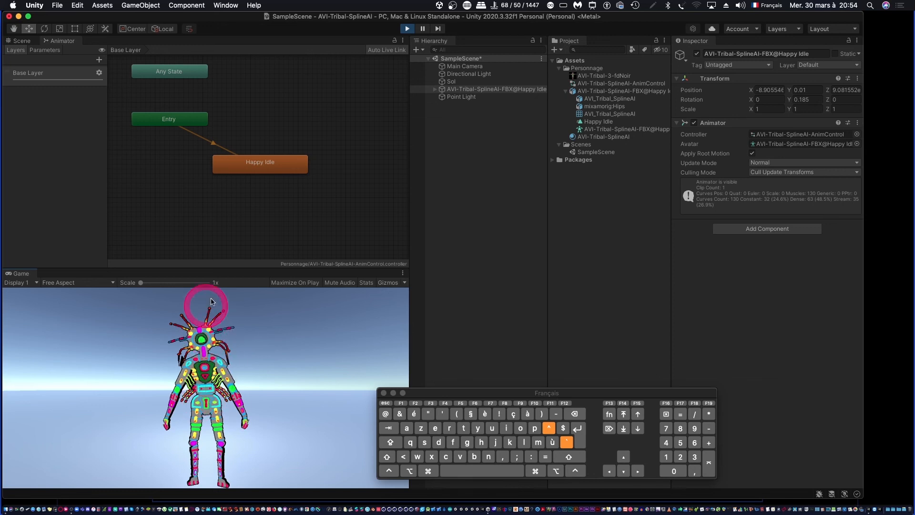
{"action": "left_click", "coordinate": [407, 29]}
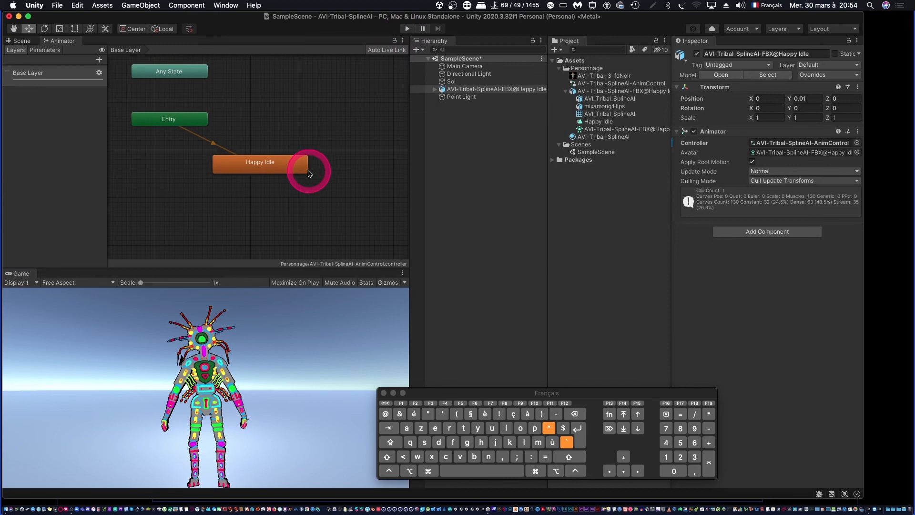
Step: Duplicate the Happy Idle state in the animator graph and place the copy directly below the original
{"action": "left_click", "coordinate": [289, 164]}
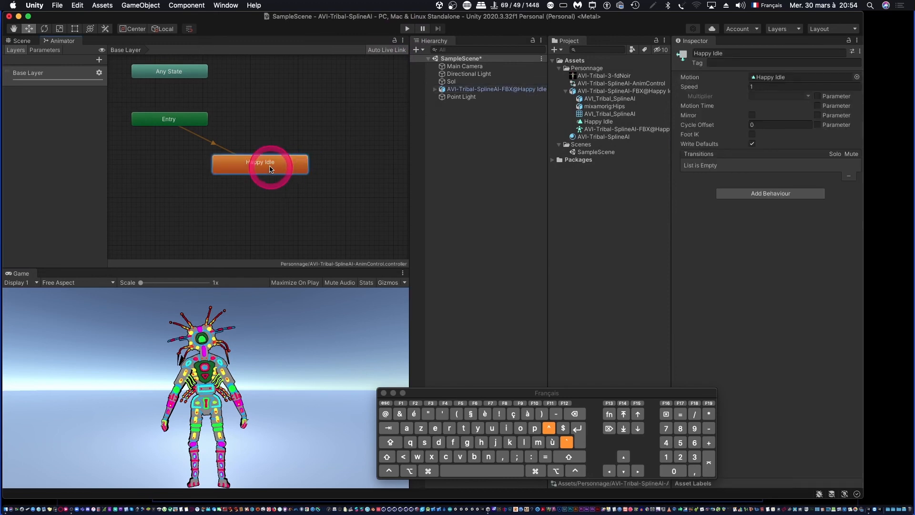
{"action": "right_click", "coordinate": [272, 169]}
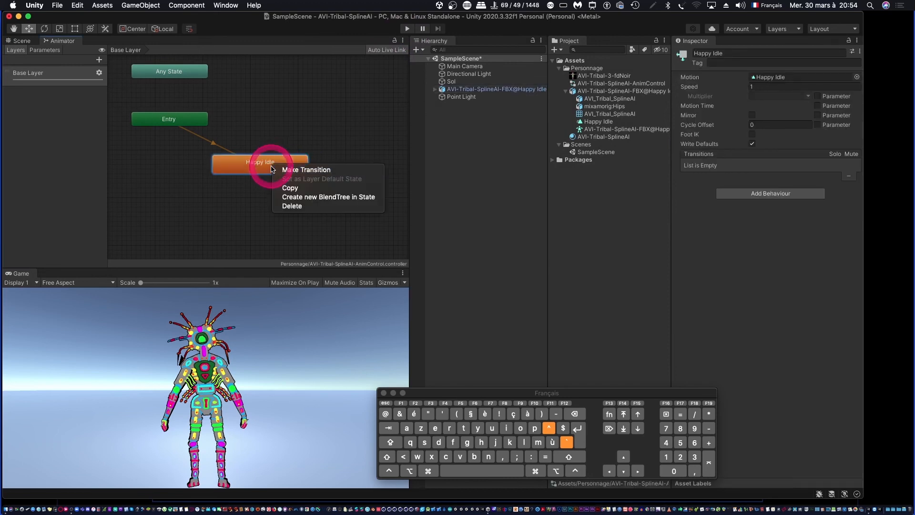
{"action": "left_click", "coordinate": [289, 188]}
{"action": "left_click", "coordinate": [286, 203]}
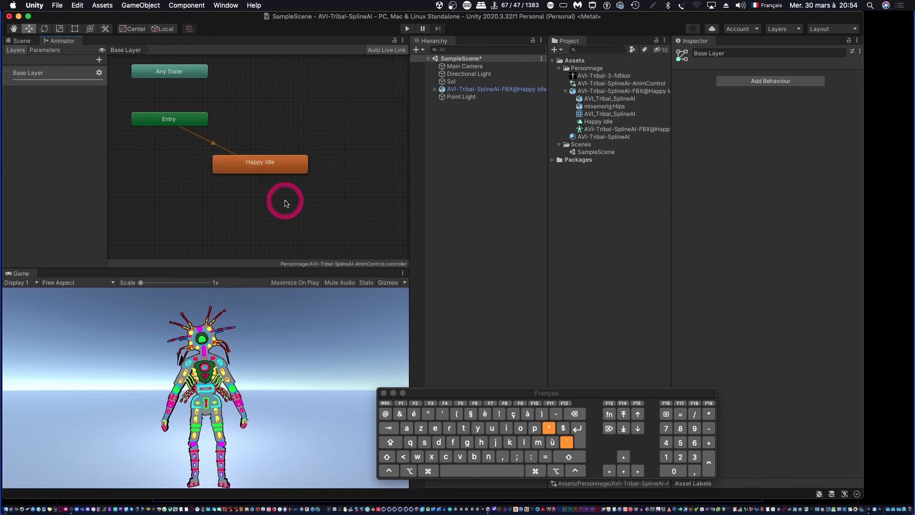
{"action": "right_click", "coordinate": [284, 196]}
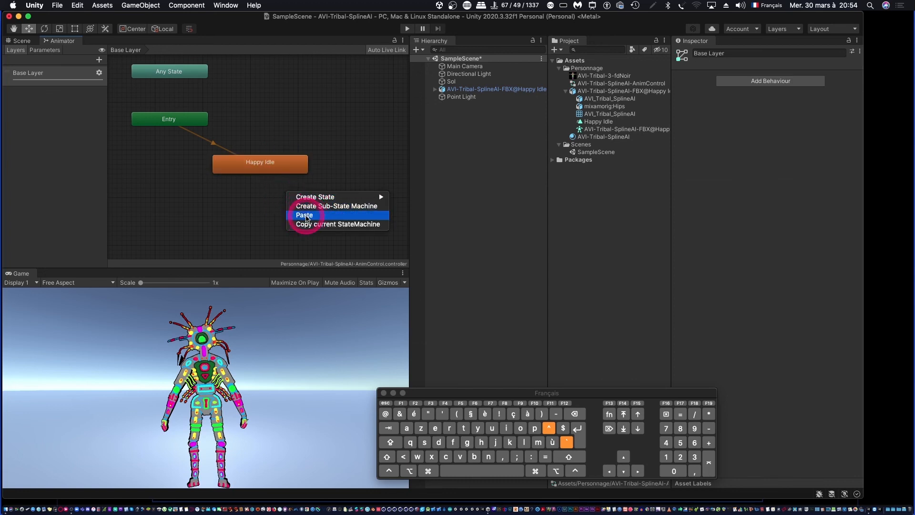
{"action": "left_click", "coordinate": [300, 214]}
{"action": "left_click_drag", "start_coordinate": [344, 200], "coordinate": [265, 209]}
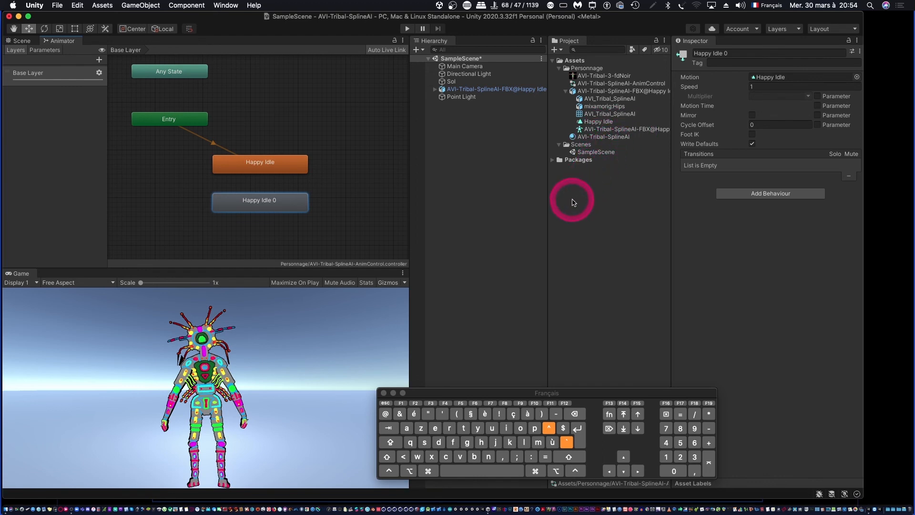
Step: Make transitions in both directions between the Happy Idle state and its copy so the animation loops
{"action": "left_click", "coordinate": [269, 169]}
{"action": "right_click", "coordinate": [264, 167]}
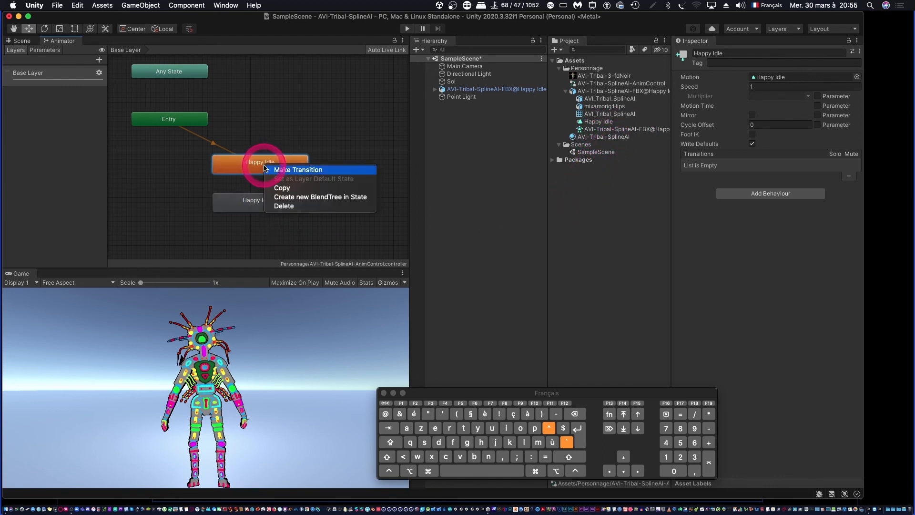
{"action": "left_click", "coordinate": [296, 171]}
{"action": "left_click", "coordinate": [254, 209]}
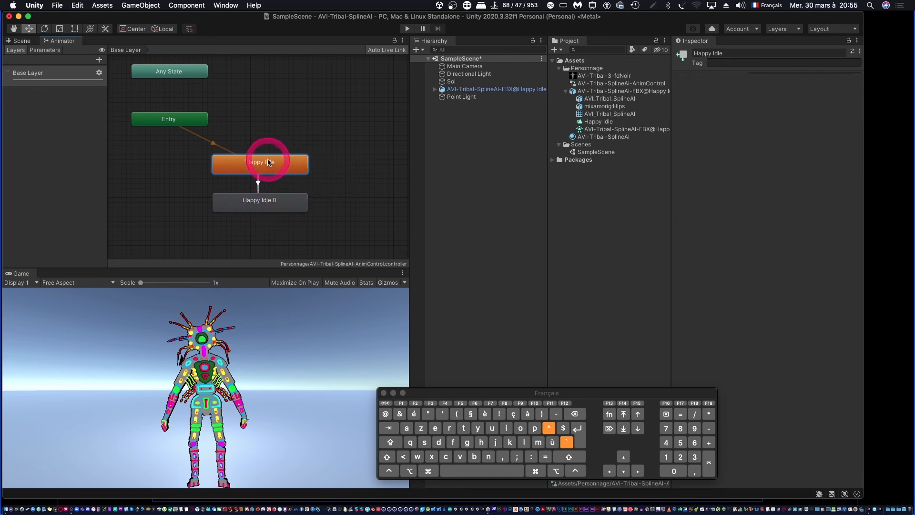
{"action": "right_click", "coordinate": [270, 202]}
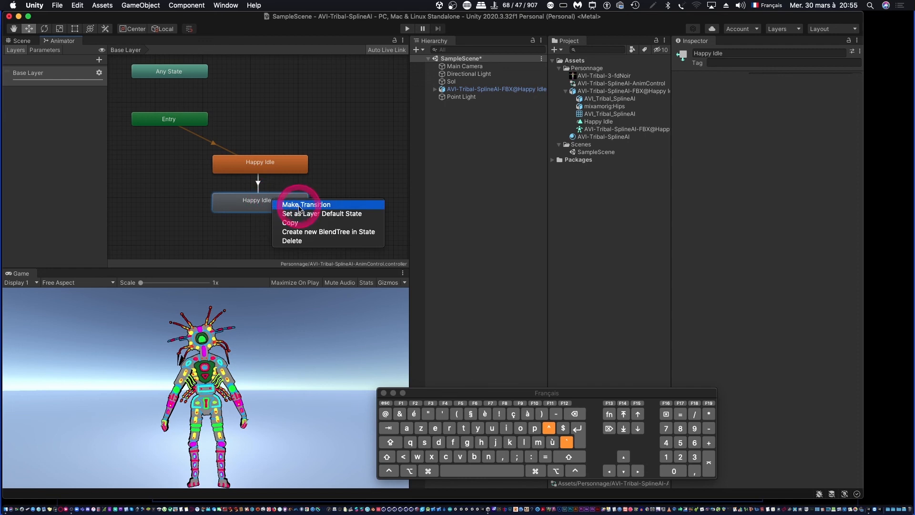
{"action": "left_click", "coordinate": [286, 203]}
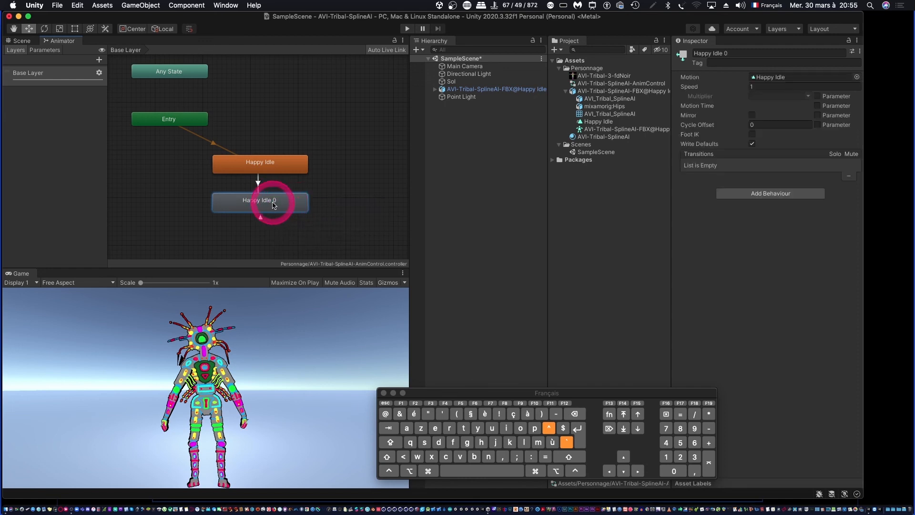
{"action": "left_click", "coordinate": [272, 166]}
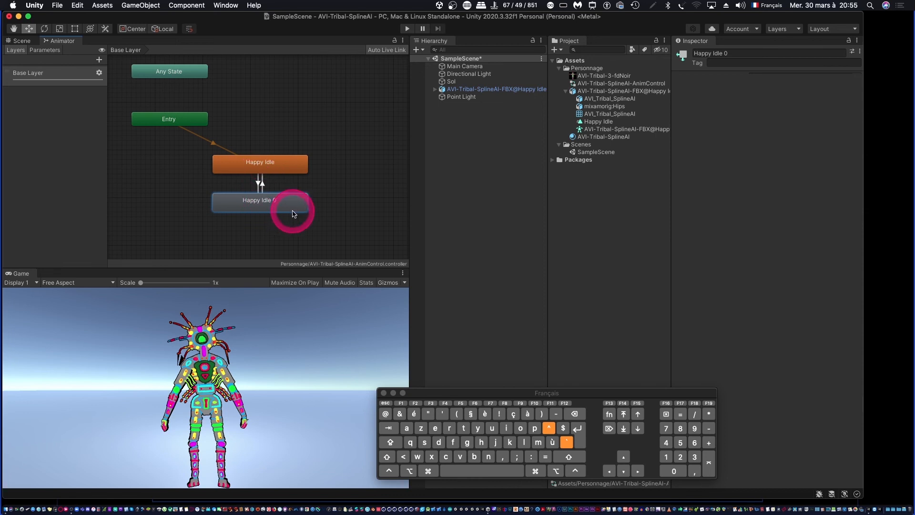
Step: Run the scene in Play mode and examine the looping character from several angles in the Scene view
{"action": "left_click", "coordinate": [408, 28]}
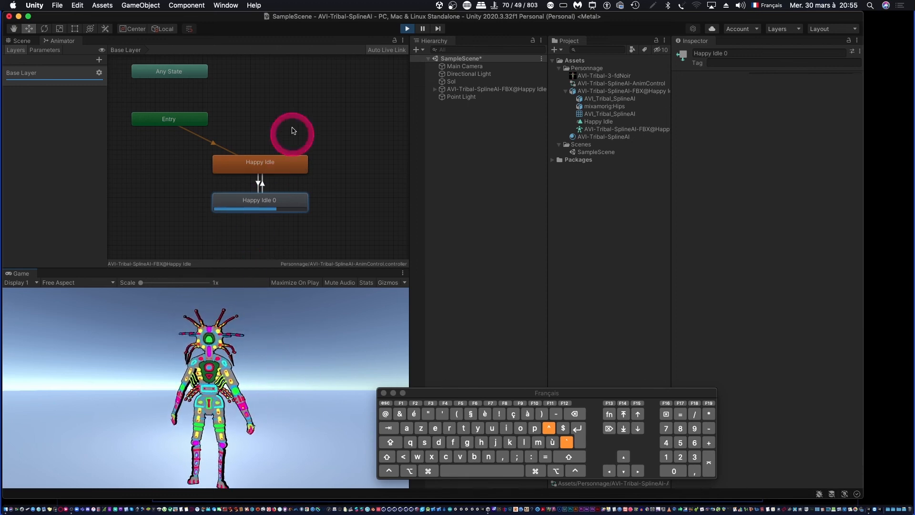
{"action": "left_click", "coordinate": [21, 40]}
{"action": "right_click_drag", "start_coordinate": [205, 162], "coordinate": [690, 125], "text": "alt"}
{"action": "mouse_move", "coordinate": [212, 167]}
{"action": "left_mouse_down", "text": "alt"}
{"action": "mouse_move", "coordinate": [316, 187]}
{"action": "mouse_move", "coordinate": [443, 155]}
{"action": "mouse_move", "coordinate": [530, 151]}
{"action": "mouse_move", "coordinate": [343, 180]}
{"action": "mouse_move", "coordinate": [203, 166]}
{"action": "left_mouse_up", "text": "alt"}
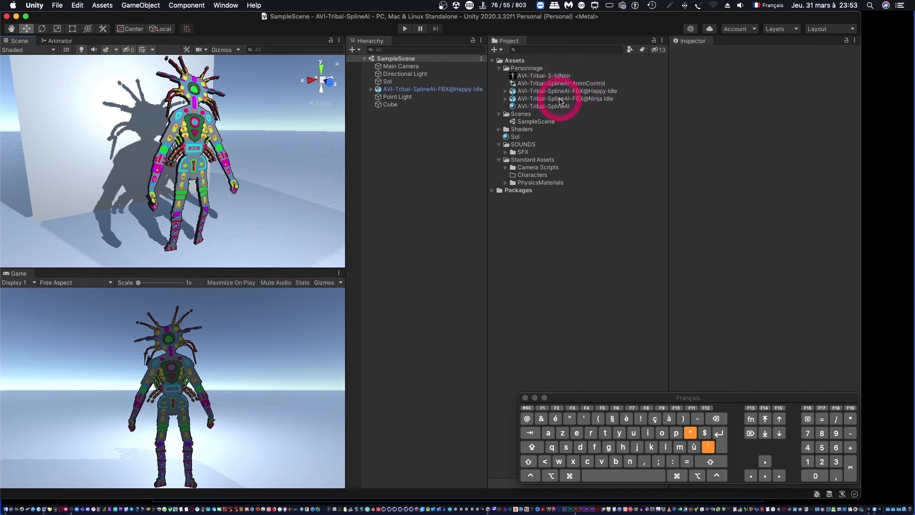
Step: Set the Ninja Idle FBX's rig Animation Type to Humanoid, with the avatar created from this model, and apply it
{"action": "left_click", "coordinate": [562, 99]}
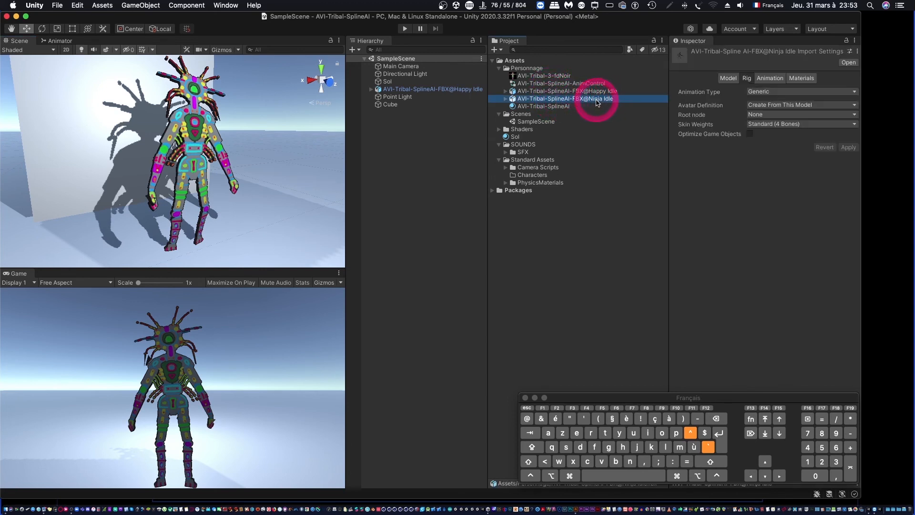
{"action": "left_click", "coordinate": [598, 102]}
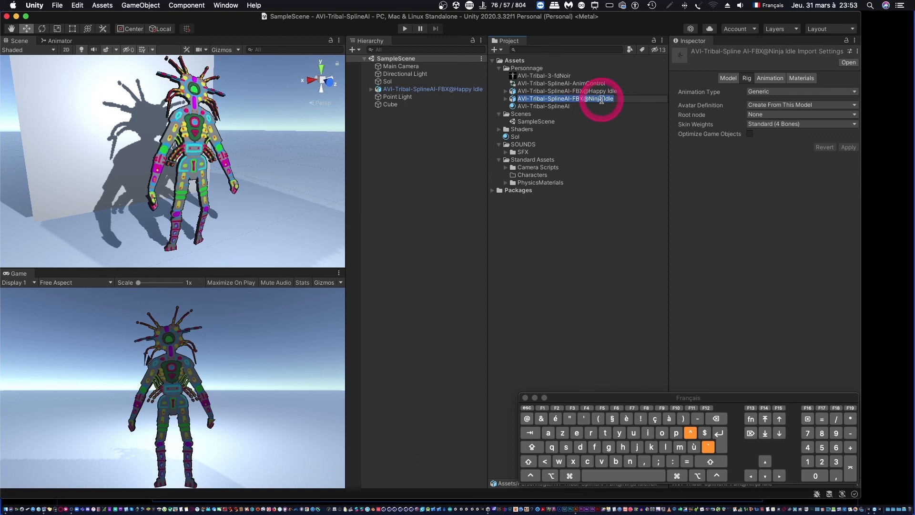
{"action": "left_click", "coordinate": [780, 161]}
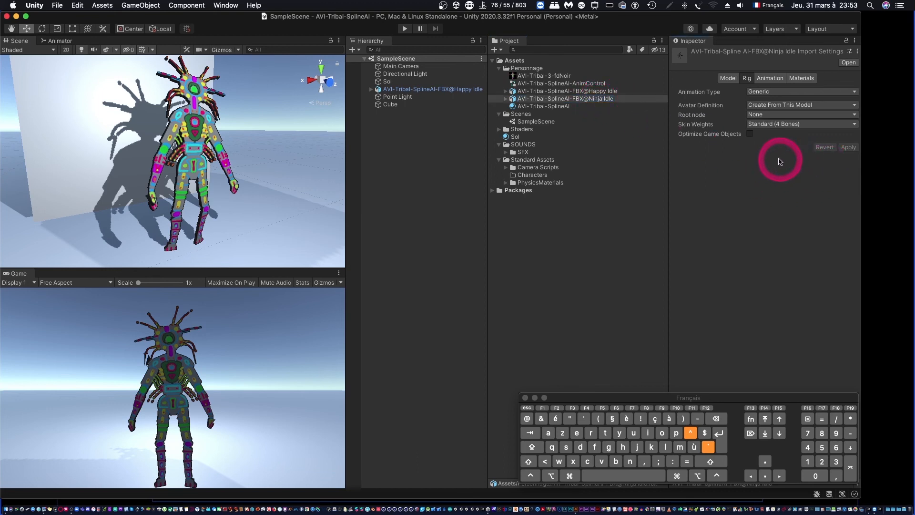
{"action": "left_click", "coordinate": [767, 92]}
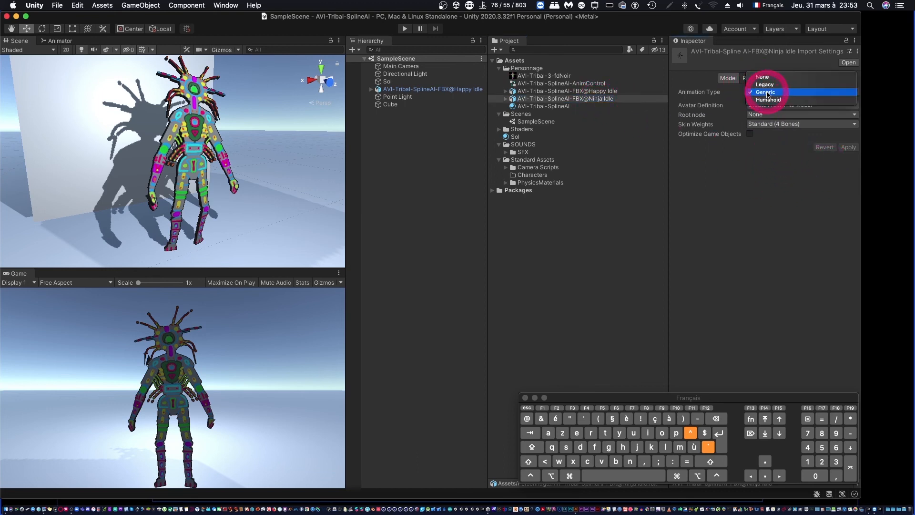
{"action": "left_click", "coordinate": [765, 93]}
{"action": "left_click", "coordinate": [765, 93]}
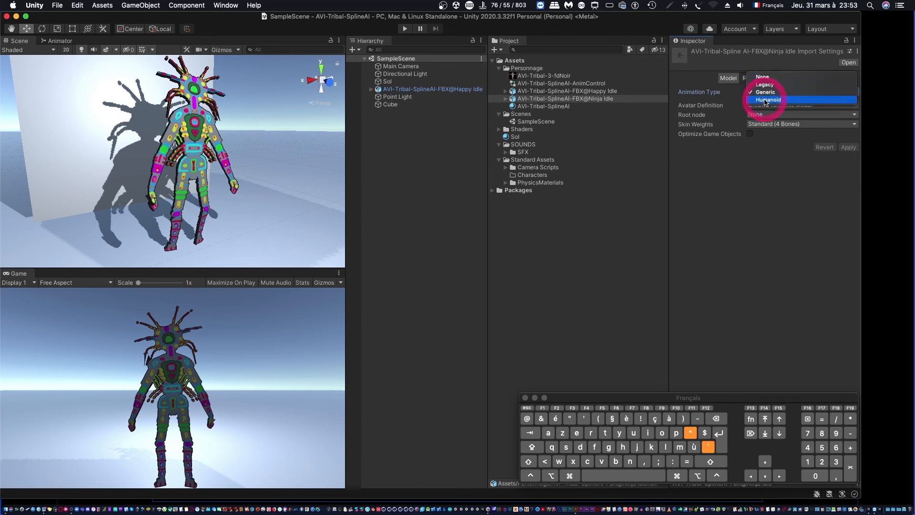
{"action": "left_click", "coordinate": [765, 100]}
{"action": "left_click", "coordinate": [854, 163]}
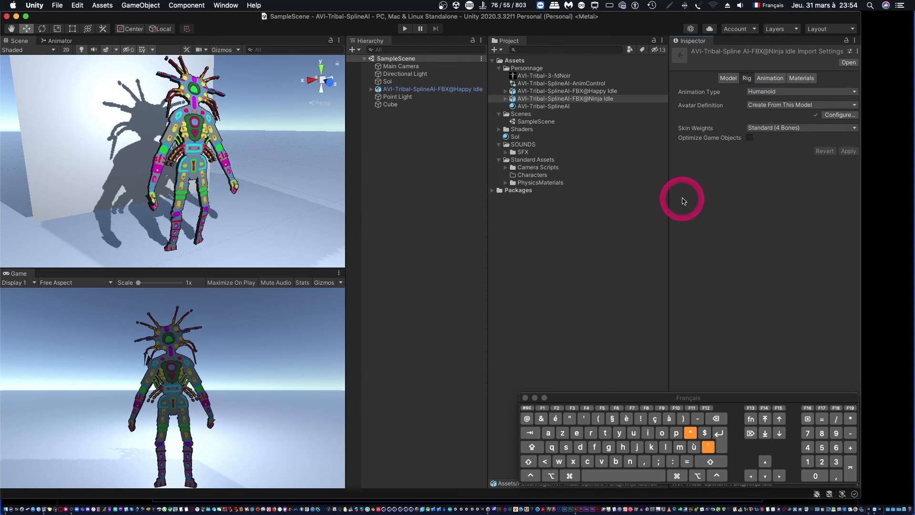
Step: Review the humanoid bone mapping in the Ninja Idle FBX's avatar configuration and close it
{"action": "left_click", "coordinate": [841, 115]}
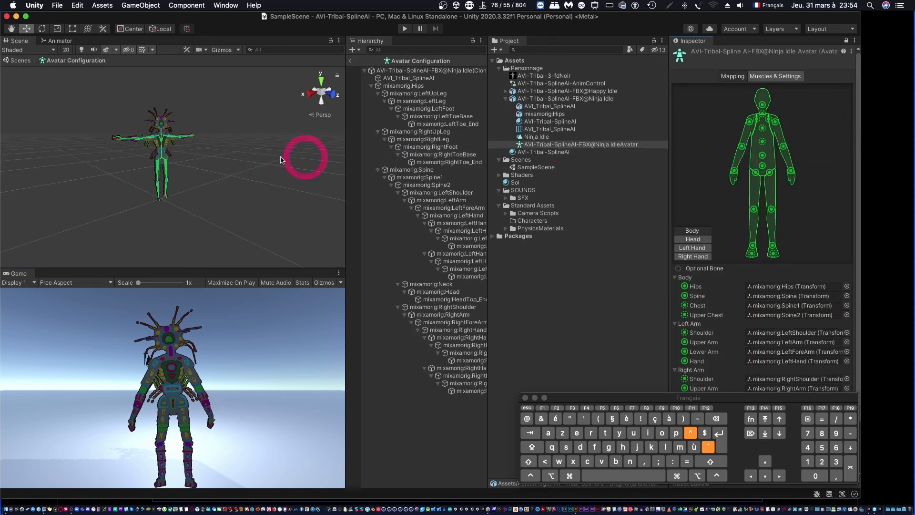
{"action": "scroll", "coordinate": [150, 144], "scroll_direction": "up", "scroll_amount": 5}
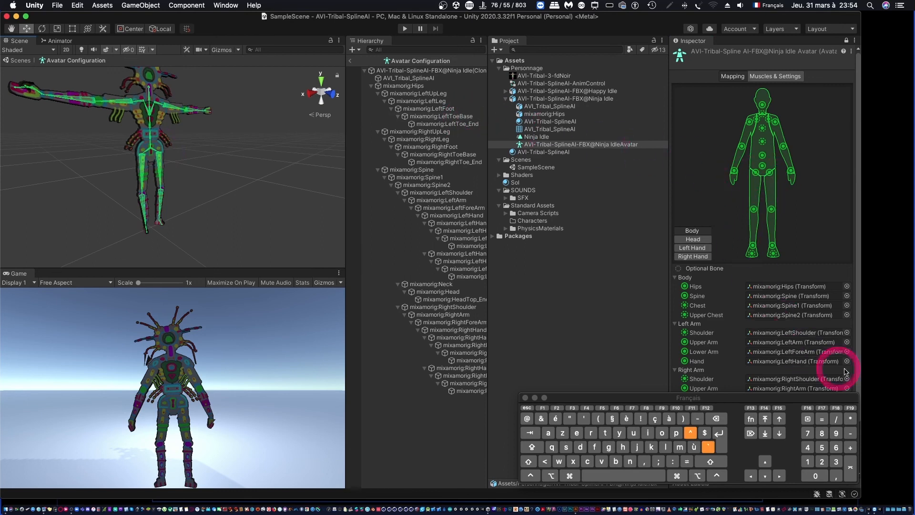
{"action": "left_click_drag", "start_coordinate": [829, 397], "coordinate": [703, 400]}
{"action": "scroll", "coordinate": [858, 383], "scroll_direction": "down", "scroll_amount": 2}
{"action": "scroll", "coordinate": [858, 384], "scroll_direction": "down", "scroll_amount": 2}
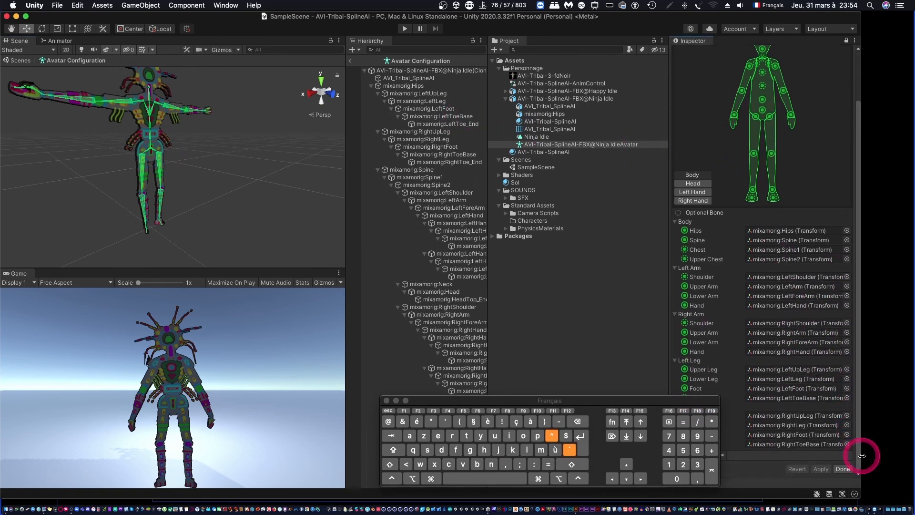
{"action": "left_click", "coordinate": [837, 472]}
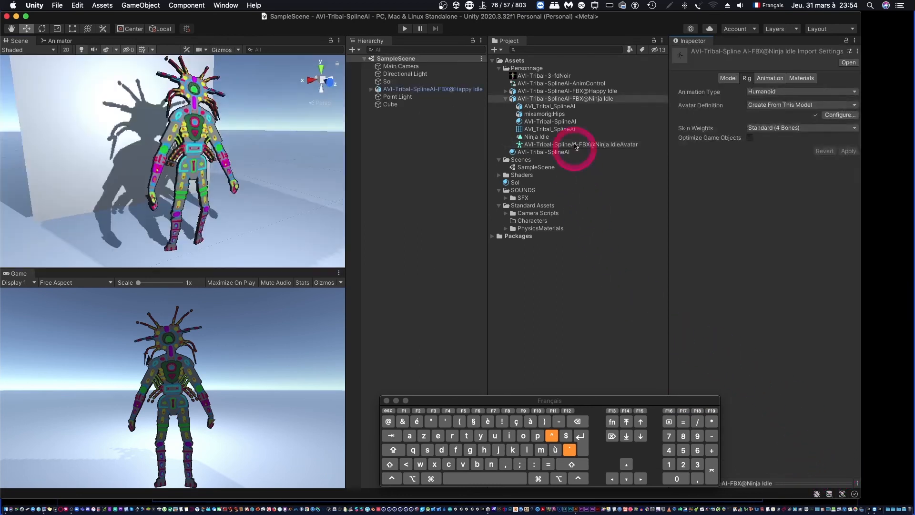
Step: Inspect the avatar and the Ninja Idle animation clip contained in the Ninja Idle FBX
{"action": "left_click", "coordinate": [542, 145]}
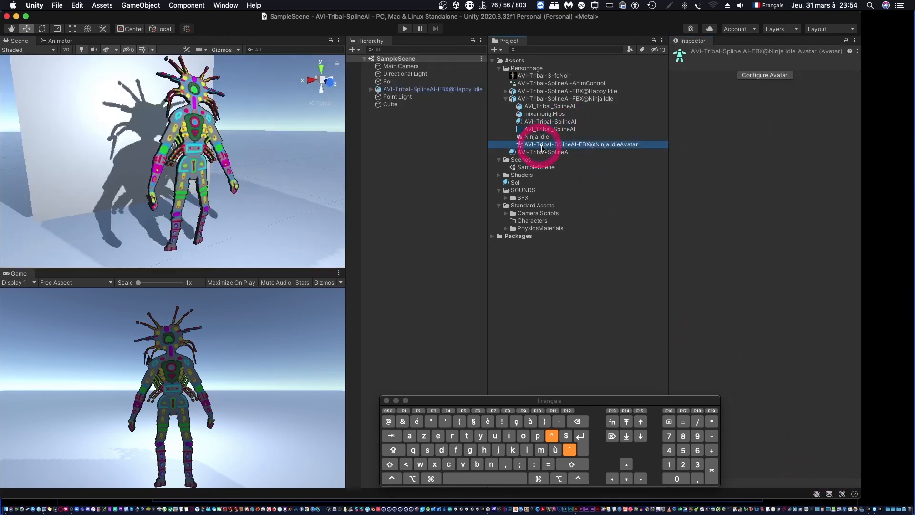
{"action": "left_click", "coordinate": [537, 137]}
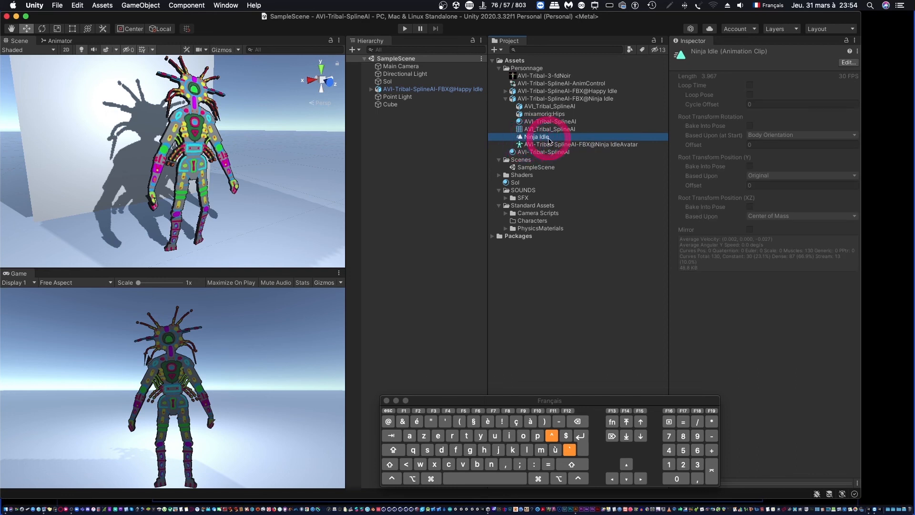
{"action": "left_click", "coordinate": [505, 100]}
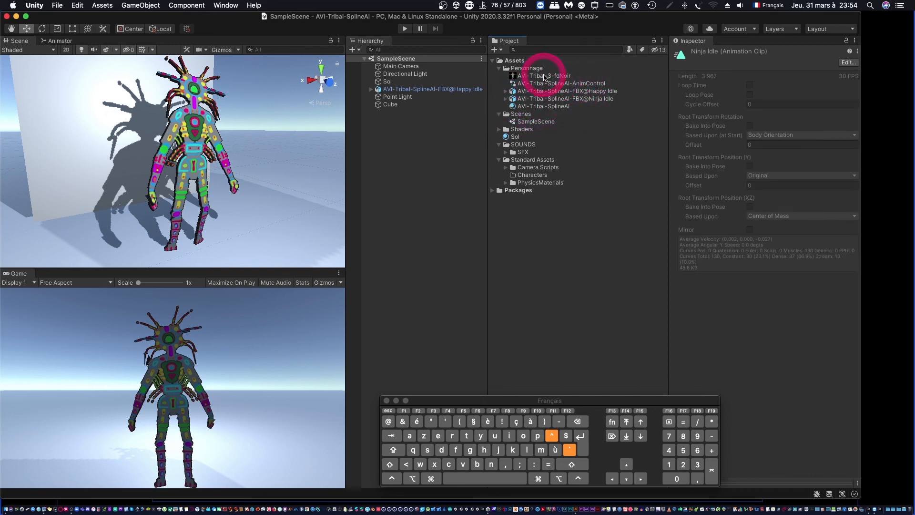
Step: Open the AVI-Tribal-SplineAI-AnimControl controller and add the Happy Idle clip from its FBX to the empty graph as the first state
{"action": "left_click", "coordinate": [542, 84]}
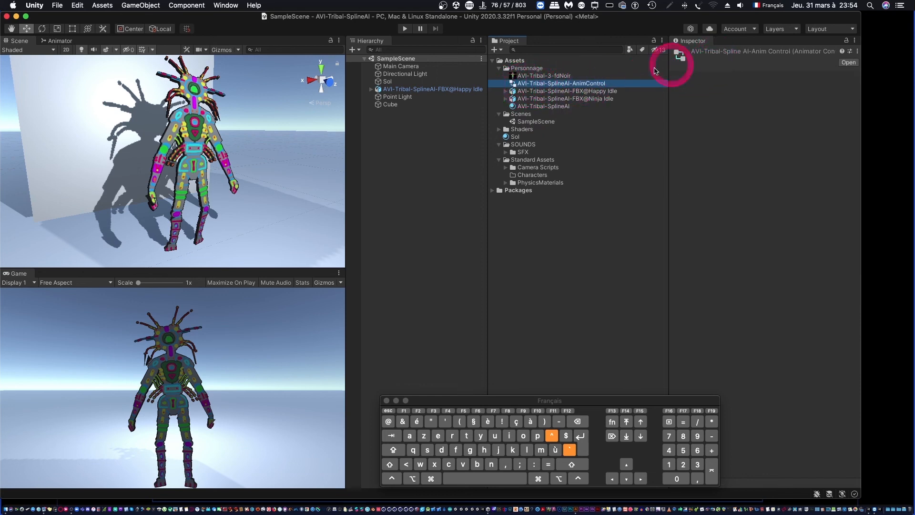
{"action": "double_click", "coordinate": [514, 84]}
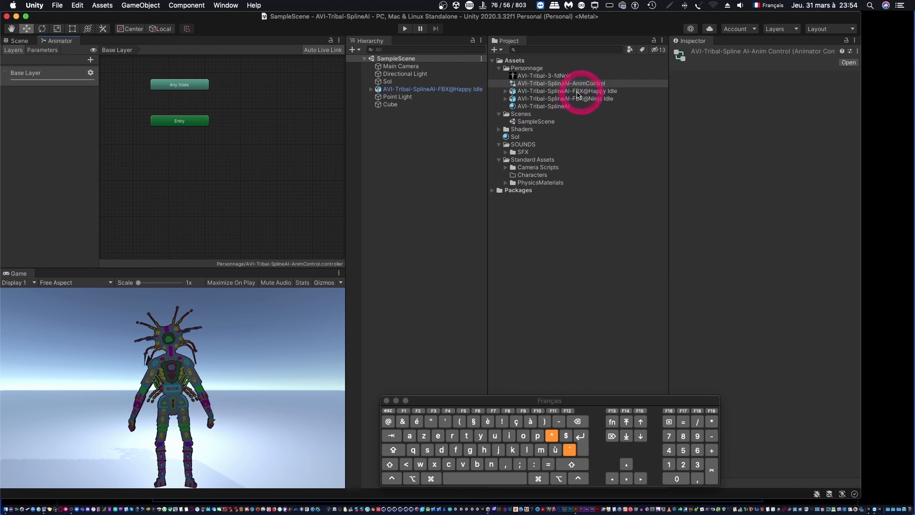
{"action": "left_click", "coordinate": [506, 91]}
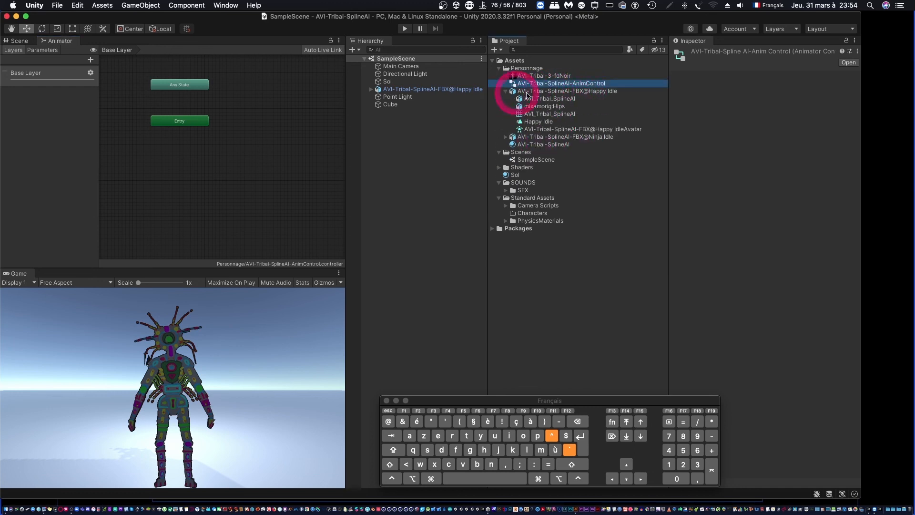
{"action": "left_click", "coordinate": [601, 92]}
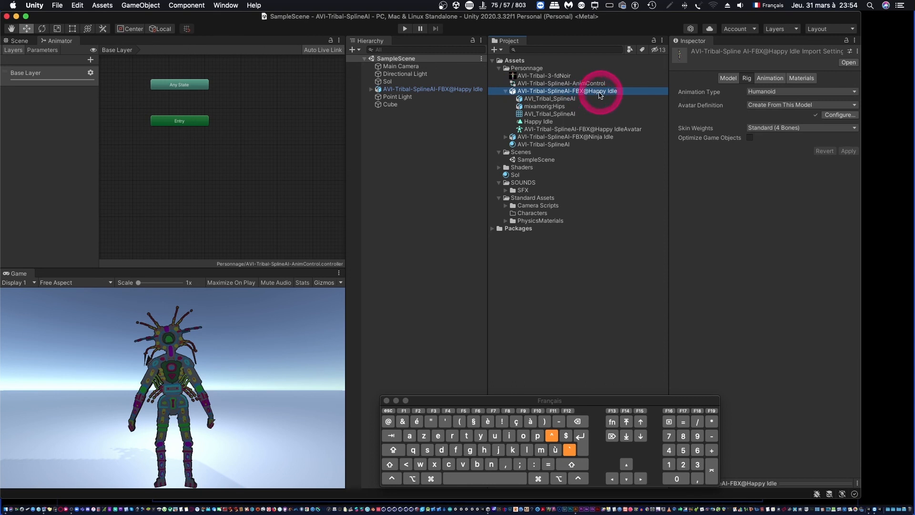
{"action": "left_click_drag", "start_coordinate": [537, 125], "coordinate": [210, 157]}
Step: Stack the Any State, Entry and Happy Idle nodes closely together in the upper part of the animator graph
{"action": "left_click", "coordinate": [190, 85]}
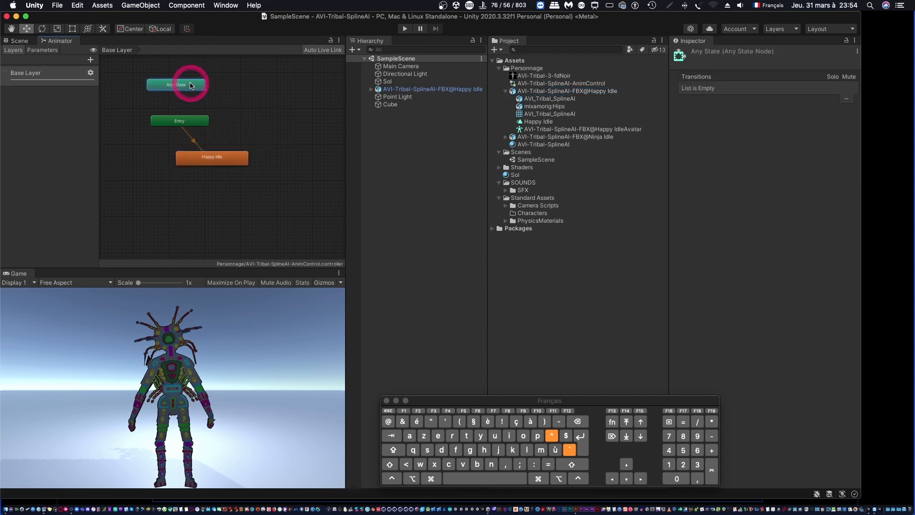
{"action": "left_click_drag", "start_coordinate": [191, 85], "coordinate": [186, 67]}
{"action": "left_click_drag", "start_coordinate": [187, 122], "coordinate": [188, 87]}
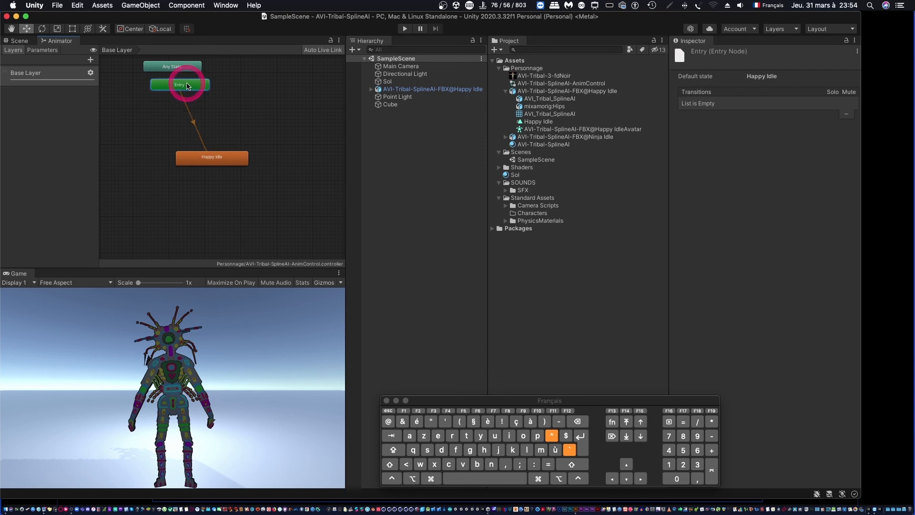
{"action": "left_click_drag", "start_coordinate": [212, 157], "coordinate": [215, 101]}
{"action": "scroll", "coordinate": [281, 90], "scroll_direction": "up", "scroll_amount": 2, "text": "alt"}
{"action": "scroll", "coordinate": [281, 90], "scroll_direction": "up", "scroll_amount": 2, "text": "alt"}
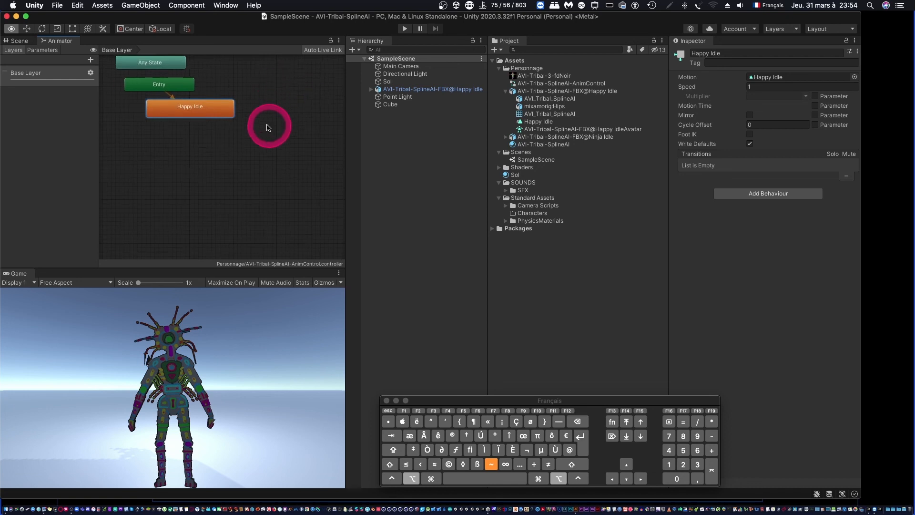
{"action": "right_click", "coordinate": [217, 111]}
{"action": "left_click", "coordinate": [345, 118]}
Step: Add the Ninja Idle clip from its FBX to the animator graph as a state below Happy Idle
{"action": "left_click", "coordinate": [558, 91]}
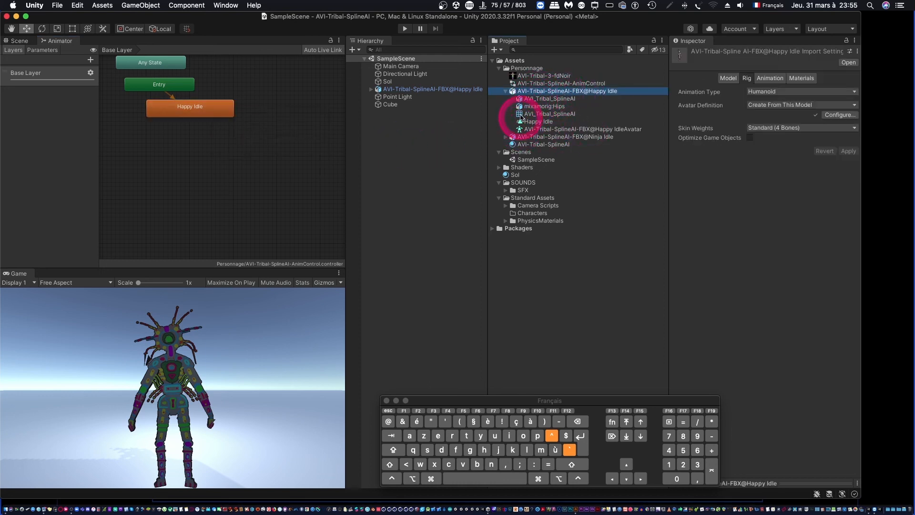
{"action": "left_click", "coordinate": [506, 91]}
{"action": "left_click", "coordinate": [506, 99]}
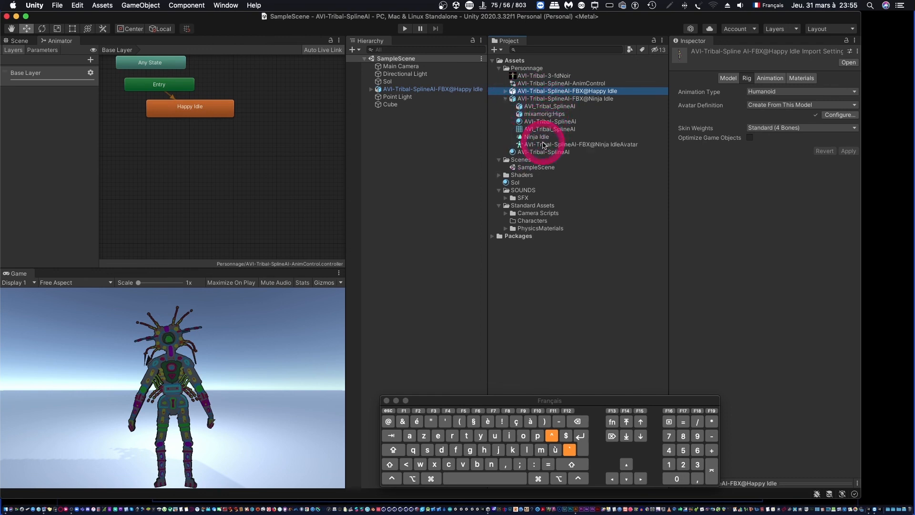
{"action": "left_click", "coordinate": [539, 137]}
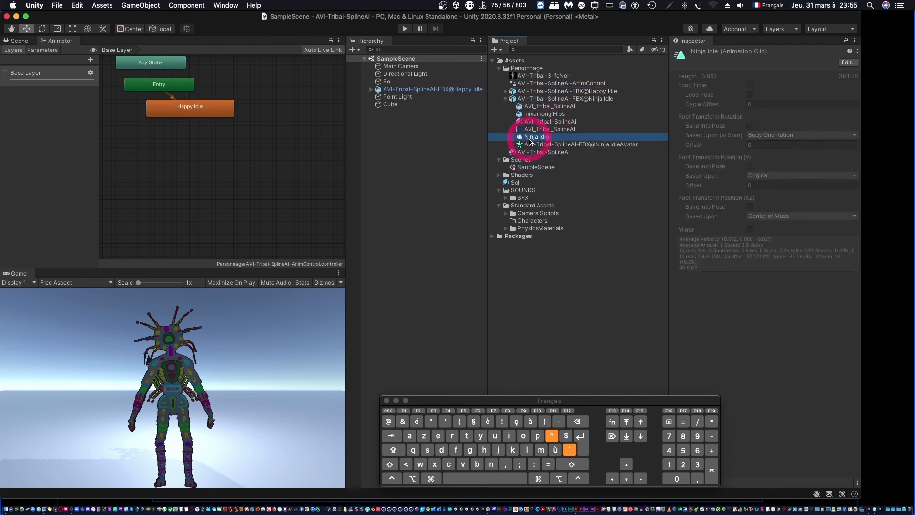
{"action": "mouse_move", "coordinate": [216, 163]}
{"action": "left_mouse_down"}
{"action": "mouse_move", "coordinate": [211, 149]}
{"action": "mouse_move", "coordinate": [241, 149]}
{"action": "mouse_move", "coordinate": [211, 146]}
{"action": "left_mouse_up"}
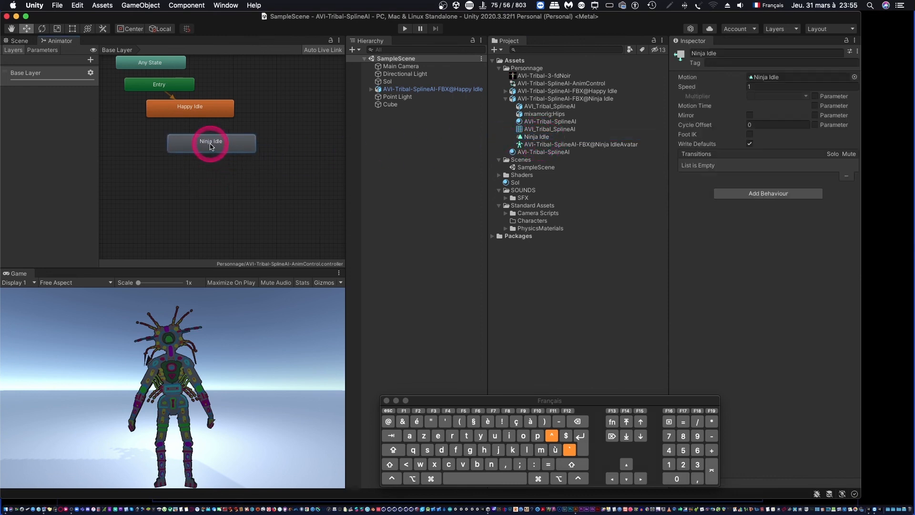
Step: Make a transition from the Happy Idle state to the Ninja Idle state
{"action": "right_click", "coordinate": [206, 111]}
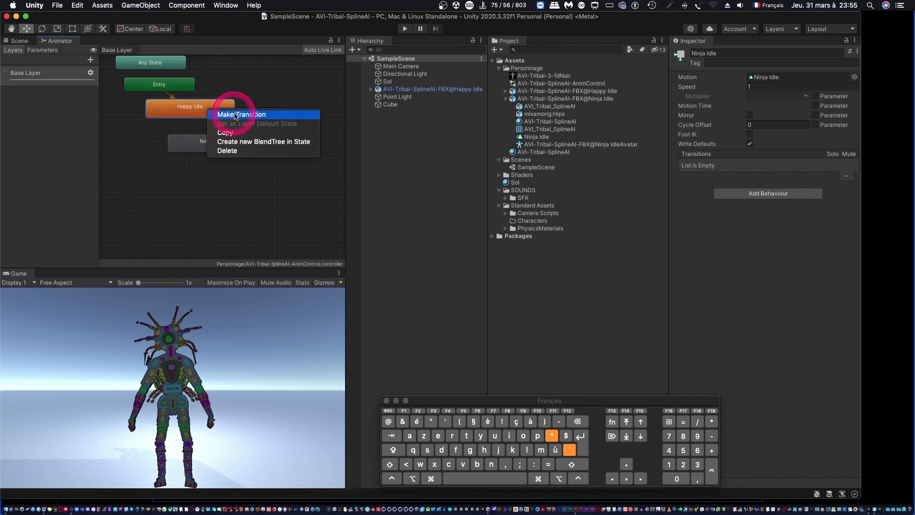
{"action": "left_click", "coordinate": [237, 115]}
{"action": "left_click", "coordinate": [206, 143]}
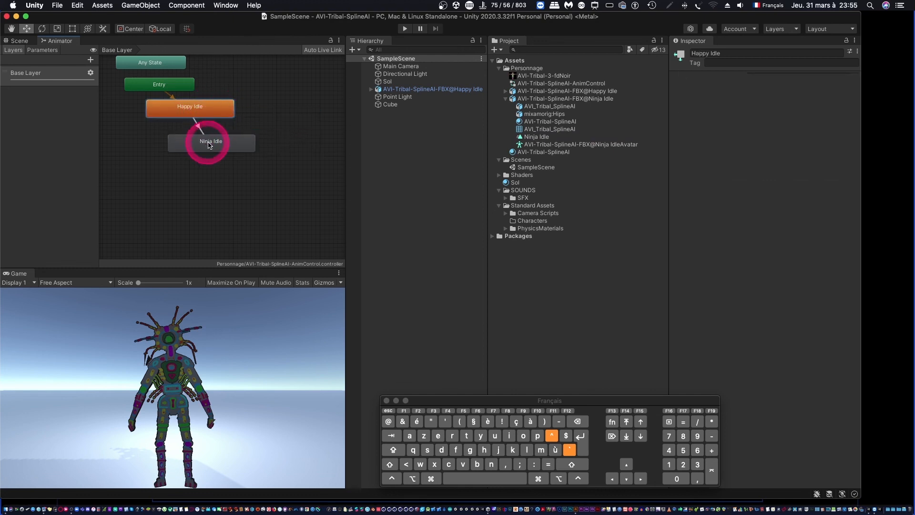
Step: Add the Happy Idle clip again as a state below Ninja Idle and make a transition from Ninja Idle to it
{"action": "left_click", "coordinate": [506, 99]}
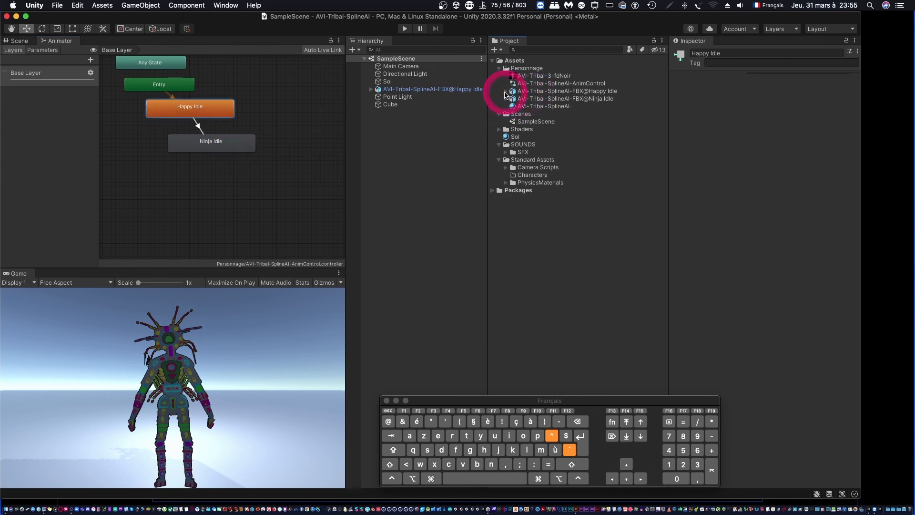
{"action": "left_click", "coordinate": [506, 91]}
{"action": "left_click_drag", "start_coordinate": [547, 125], "coordinate": [208, 174]}
{"action": "right_click", "coordinate": [220, 145]}
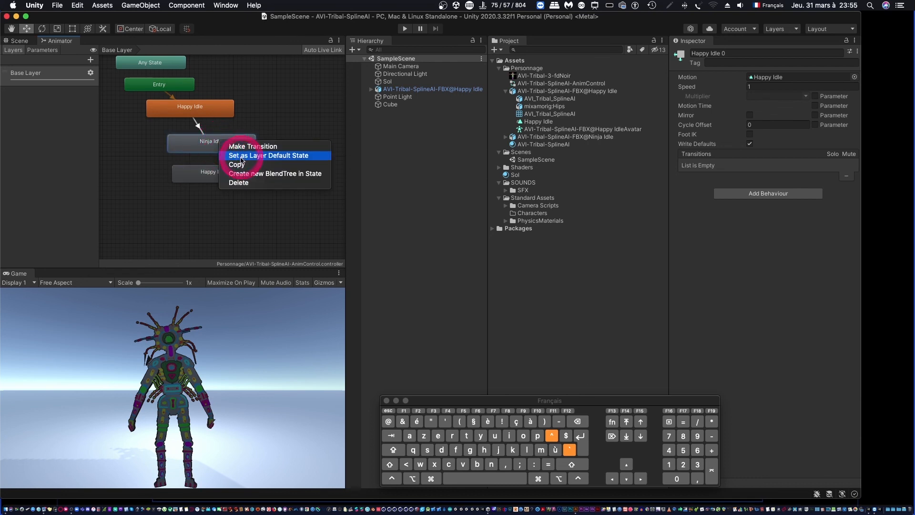
{"action": "left_click", "coordinate": [238, 146]}
{"action": "left_click", "coordinate": [213, 173]}
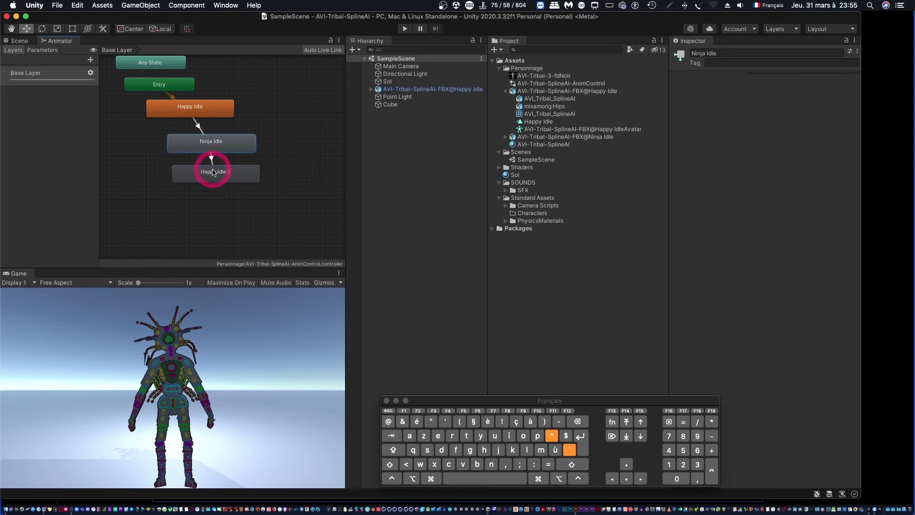
Step: Add a third Happy Idle state, make a transition to it from the second one, and align it directly underneath
{"action": "left_click_drag", "start_coordinate": [534, 124], "coordinate": [214, 209]}
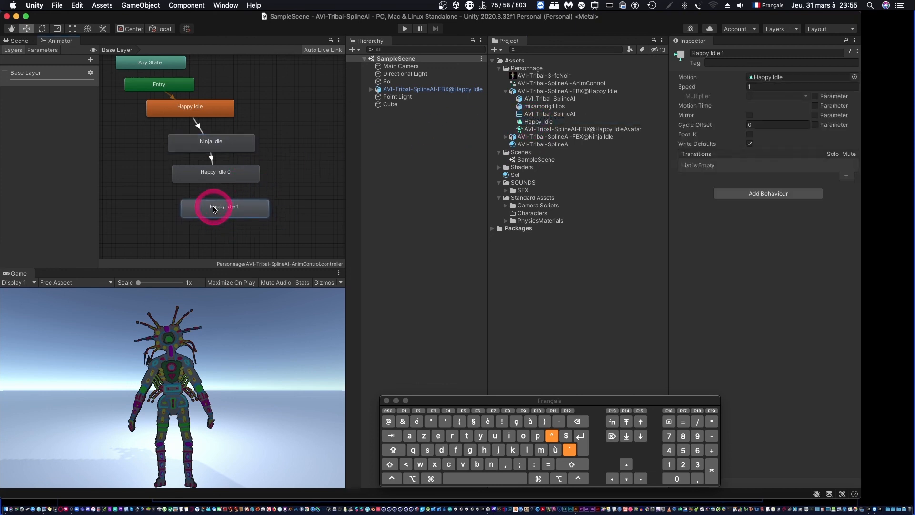
{"action": "right_click", "coordinate": [237, 175]}
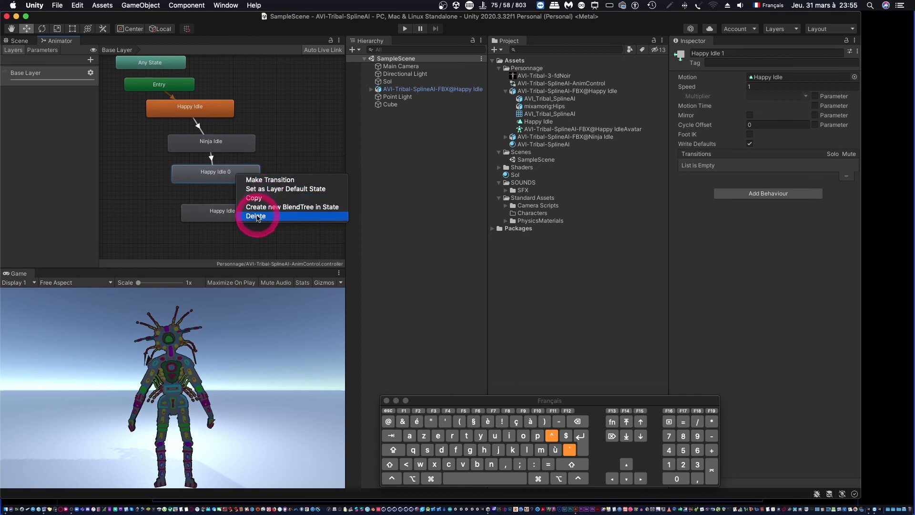
{"action": "left_click", "coordinate": [260, 181]}
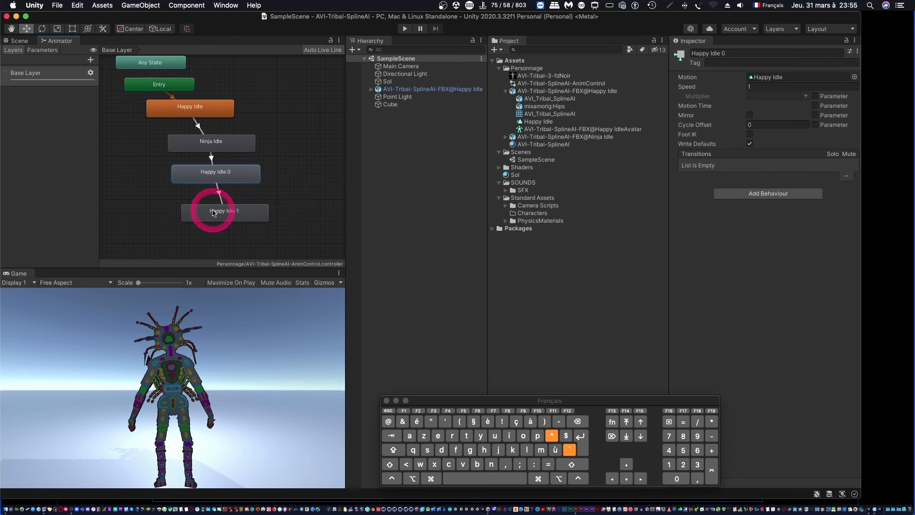
{"action": "left_click", "coordinate": [213, 214]}
{"action": "left_click_drag", "start_coordinate": [238, 213], "coordinate": [229, 205]}
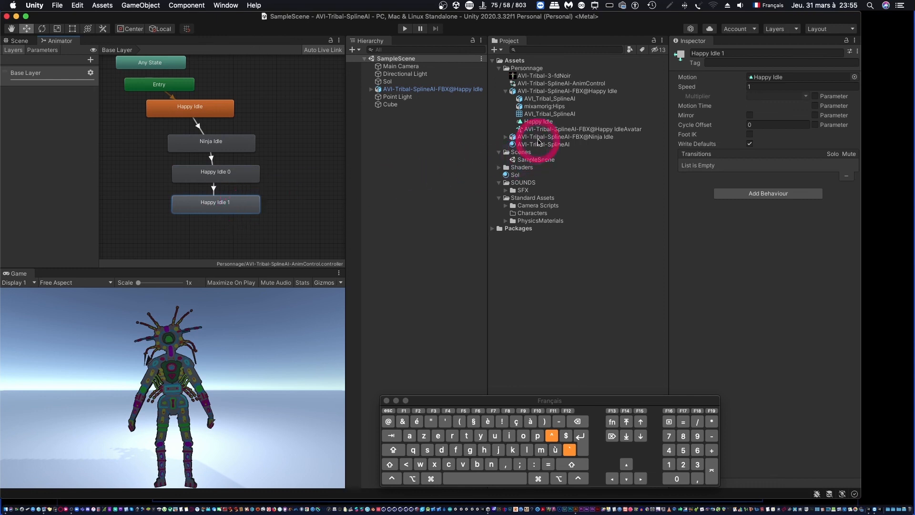
Step: Add a second Ninja Idle state at the end of the chain and make a transition to it from the third Happy Idle state
{"action": "left_click", "coordinate": [505, 91]}
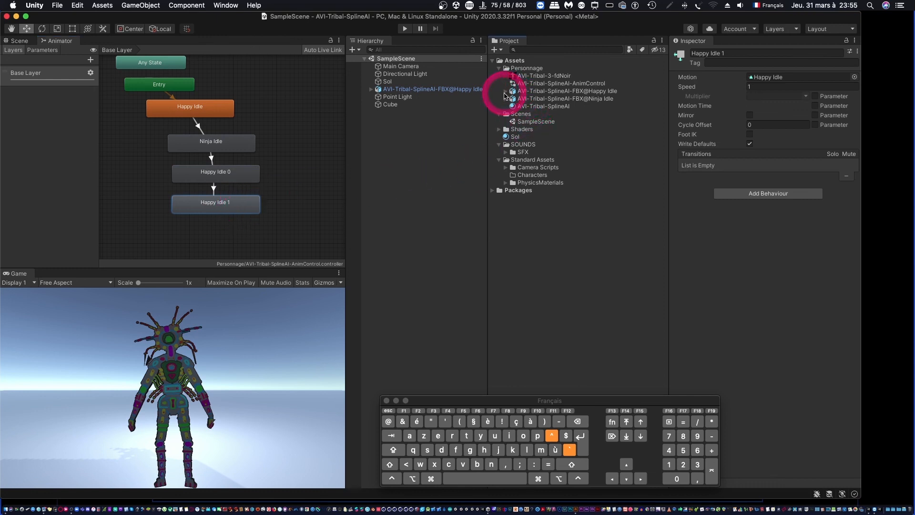
{"action": "left_click", "coordinate": [506, 99]}
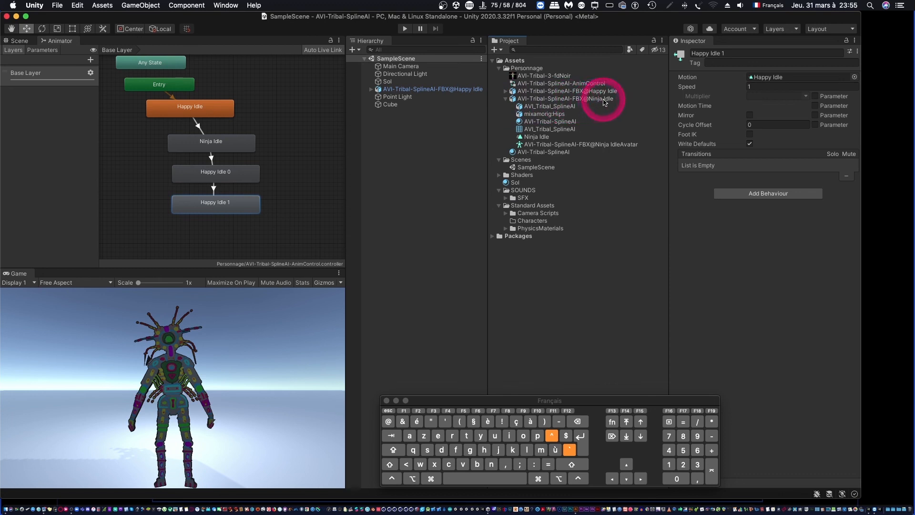
{"action": "left_click_drag", "start_coordinate": [534, 139], "coordinate": [184, 233]}
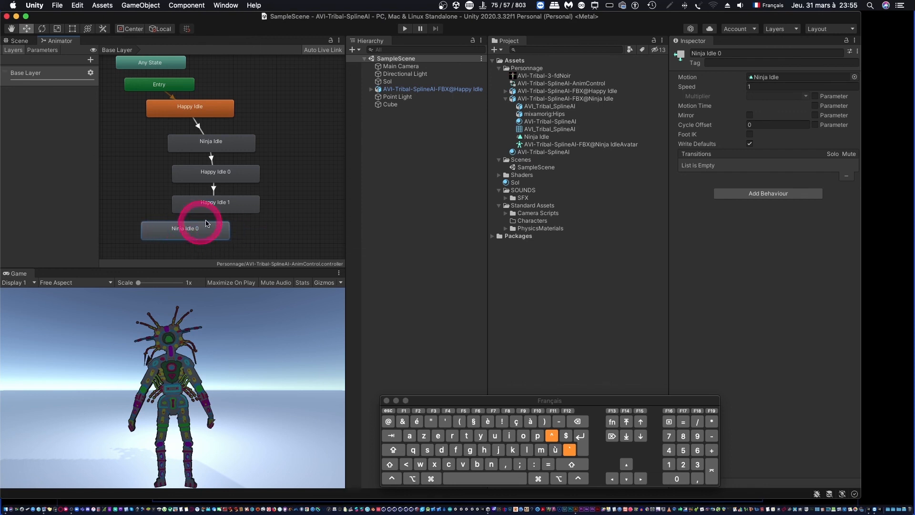
{"action": "right_click", "coordinate": [222, 204]}
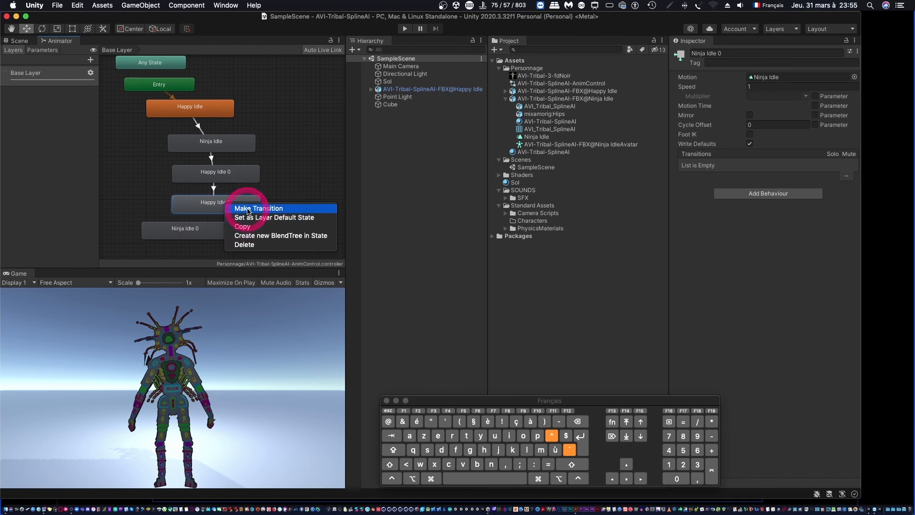
{"action": "left_click", "coordinate": [245, 210]}
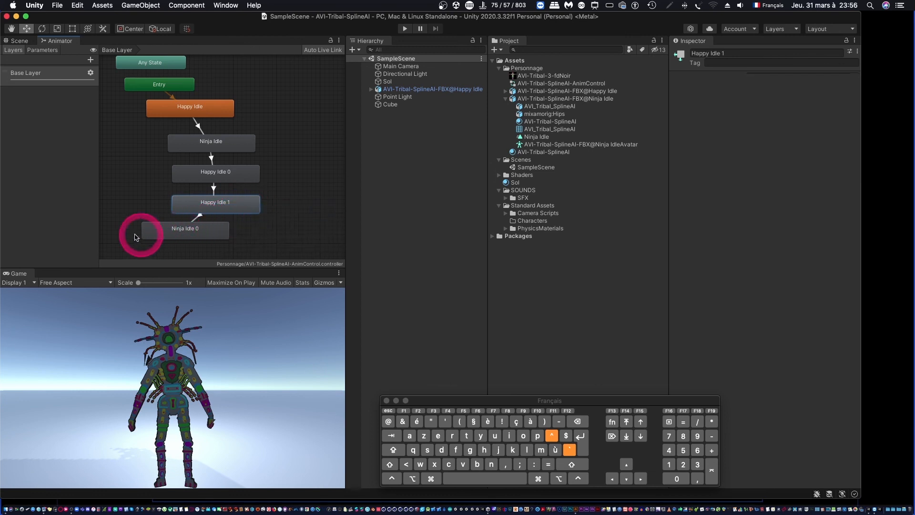
Step: Make a transition from the last Ninja Idle state back to the default Happy Idle state to close the loop
{"action": "right_click", "coordinate": [158, 229]}
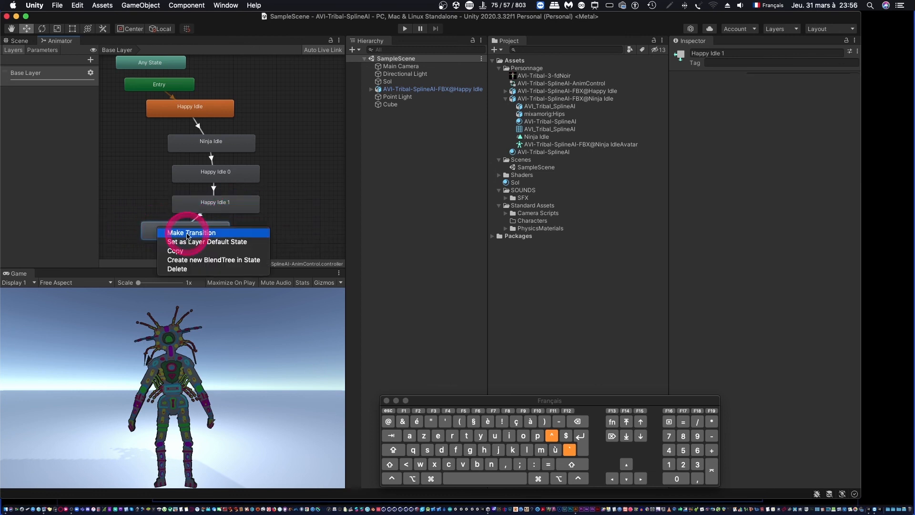
{"action": "left_click", "coordinate": [184, 234]}
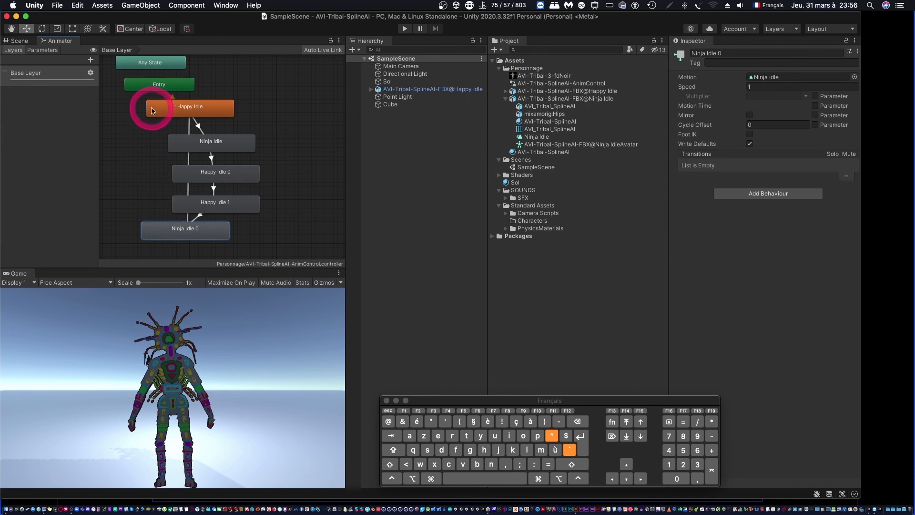
{"action": "left_click", "coordinate": [152, 111]}
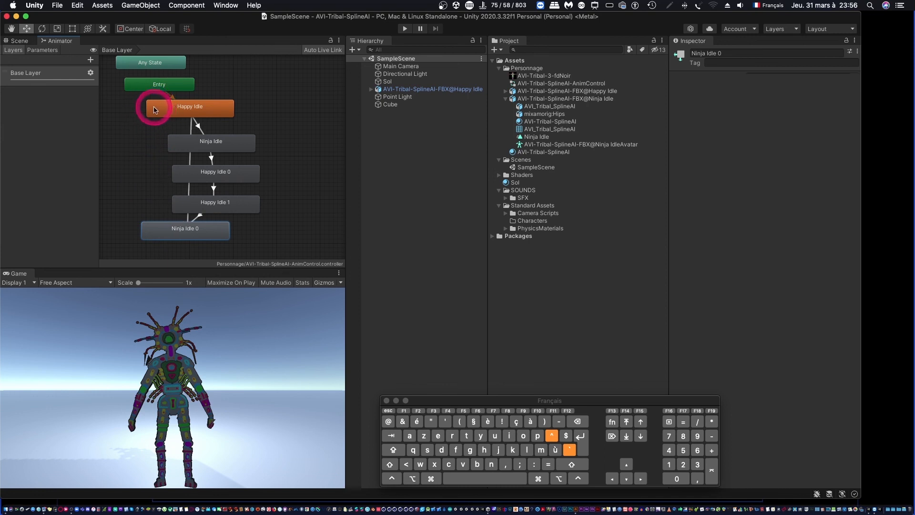
Step: Check the first Ninja Idle state and the Happy Idle state directly below it in the animation chain
{"action": "left_click", "coordinate": [252, 144]}
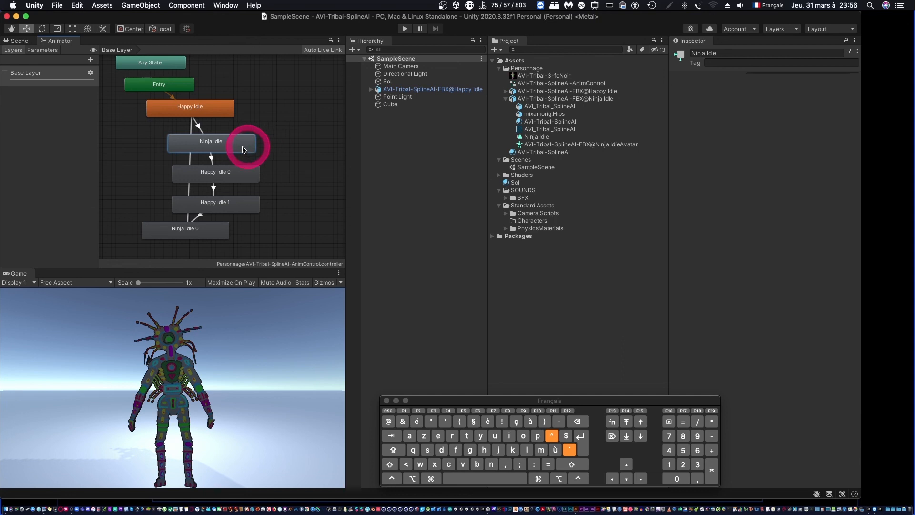
{"action": "left_click", "coordinate": [236, 174]}
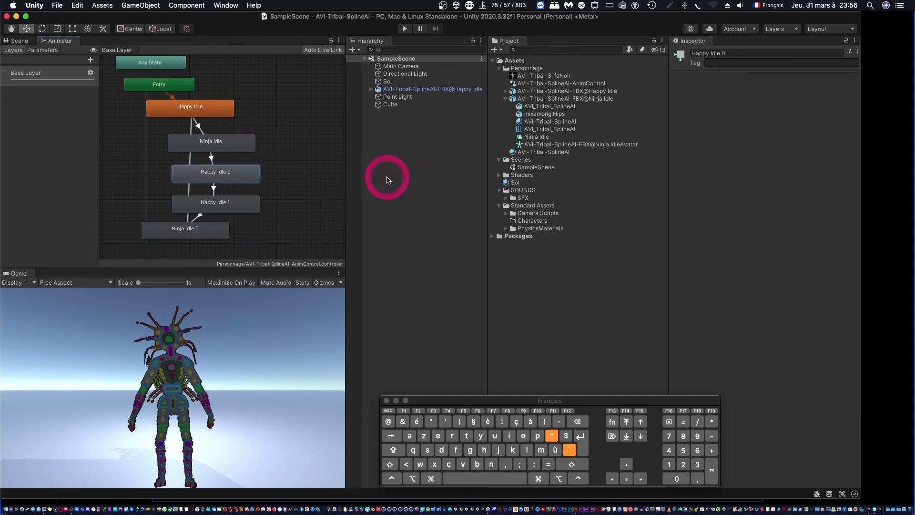
{"action": "left_click", "coordinate": [405, 28]}
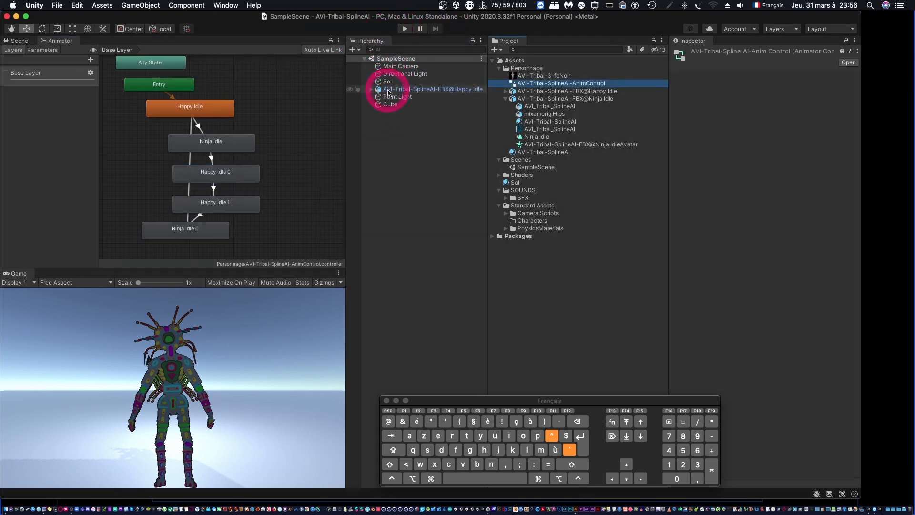
Step: Assign AVI-Tribal-SplineAI-AnimControl as the Animator controller of the AVI-Tribal-SplineAI-FBX@Happy Idle character in the scene
{"action": "left_click", "coordinate": [387, 91]}
{"action": "left_click", "coordinate": [372, 90]}
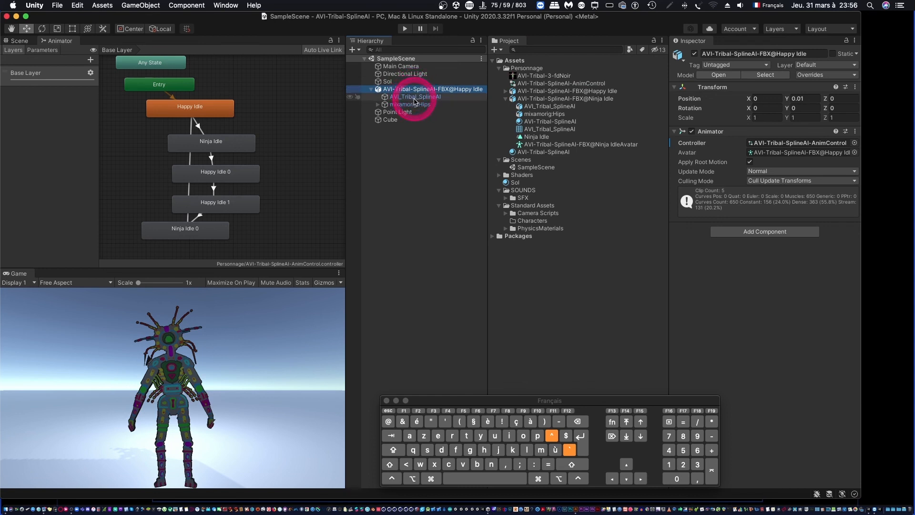
{"action": "left_click", "coordinate": [417, 92]}
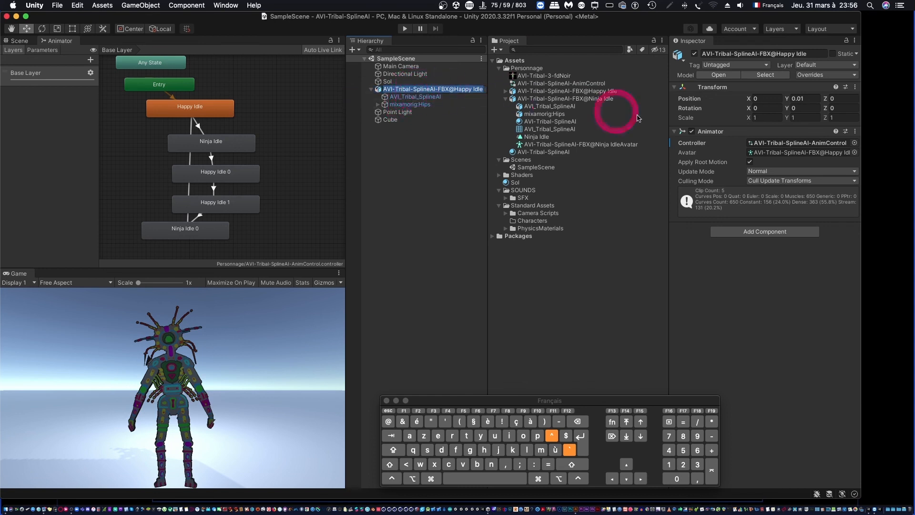
{"action": "left_click", "coordinate": [544, 84]}
{"action": "left_click_drag", "start_coordinate": [679, 109], "coordinate": [792, 147]}
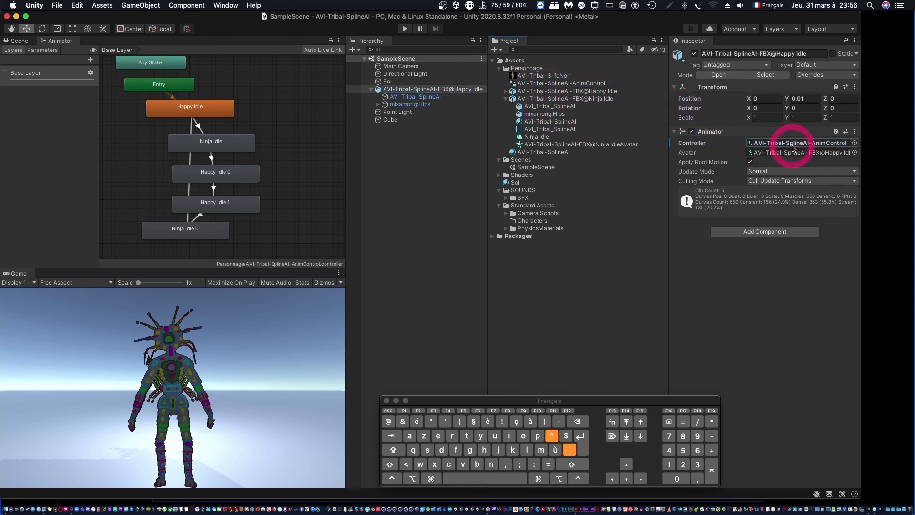
{"action": "left_click", "coordinate": [788, 144]}
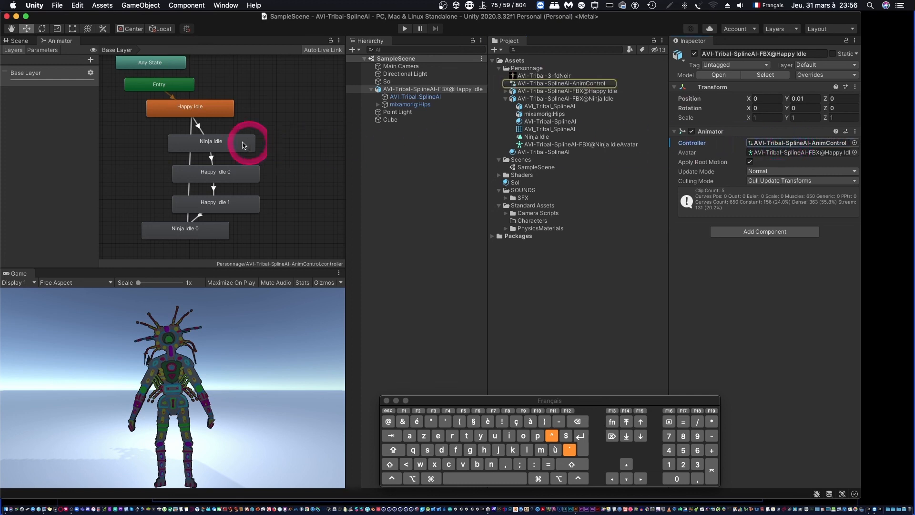
Step: Run the scene in Play mode and watch the character's looping animation in the Scene view
{"action": "left_click", "coordinate": [213, 109]}
{"action": "left_click", "coordinate": [403, 30]}
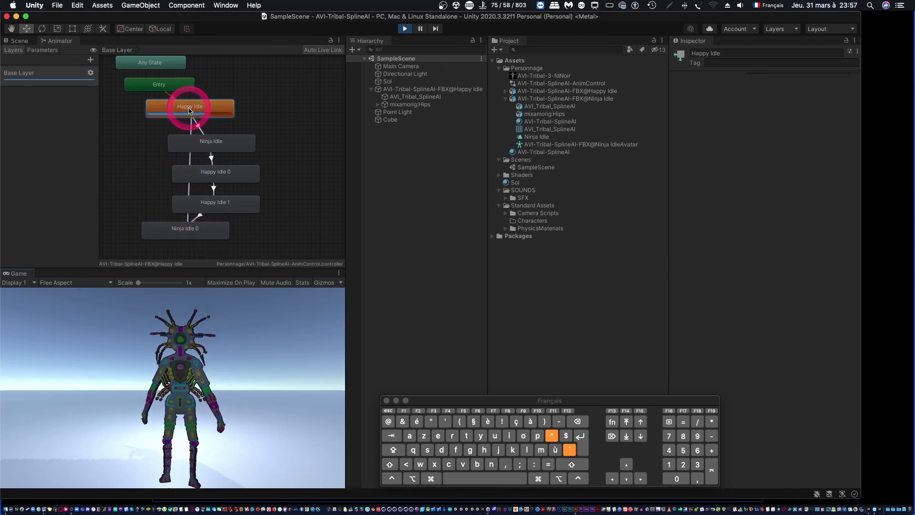
{"action": "left_click", "coordinate": [14, 41]}
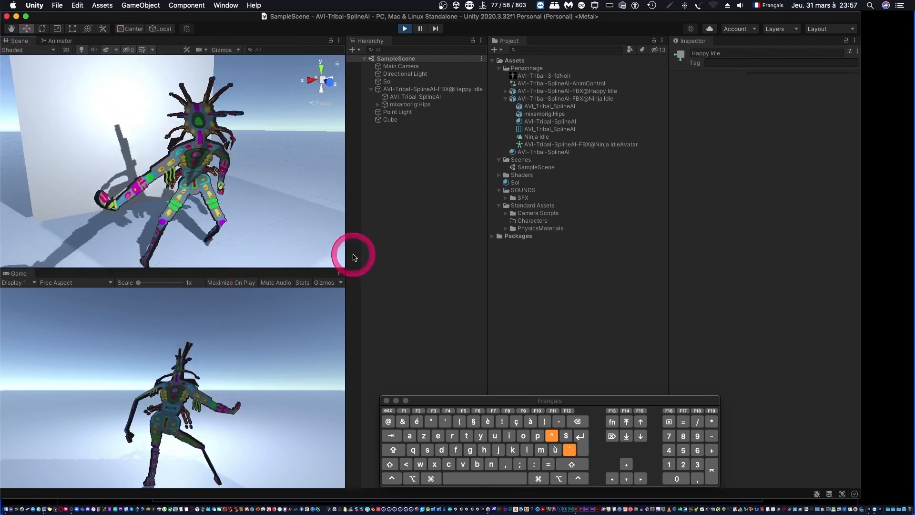
Step: Enlarge the Scene view in width and height and examine the animated character from a wider angle
{"action": "left_click_drag", "start_coordinate": [343, 254], "coordinate": [556, 267]}
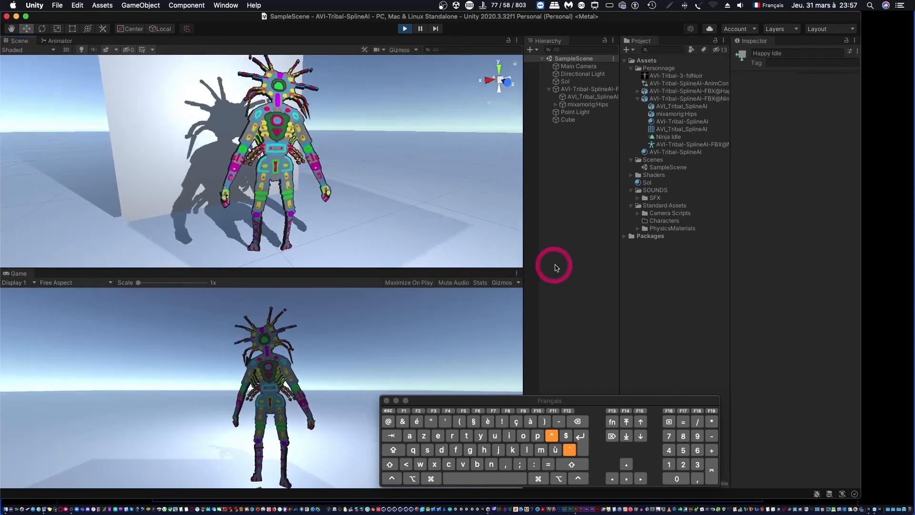
{"action": "left_click_drag", "start_coordinate": [317, 267], "coordinate": [304, 321]}
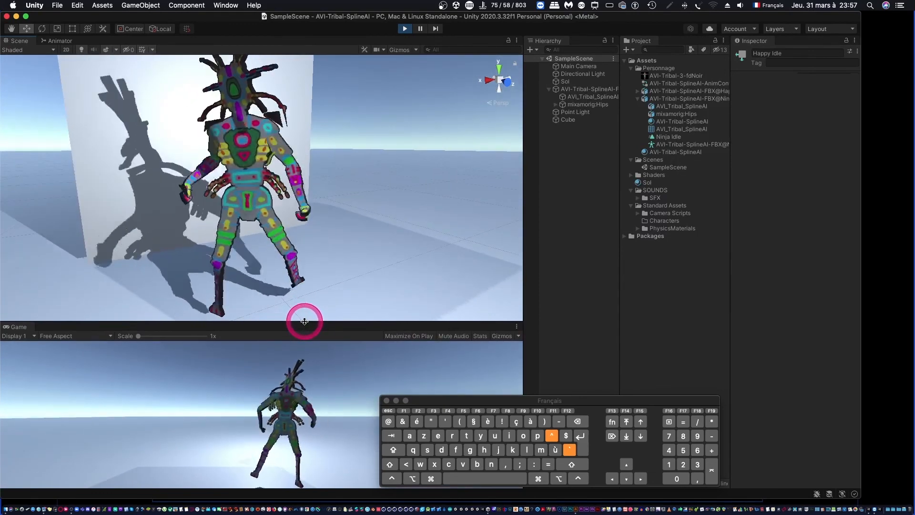
{"action": "left_click_drag", "start_coordinate": [295, 173], "coordinate": [316, 163], "text": "alt"}
{"action": "right_click_drag", "start_coordinate": [316, 163], "coordinate": [228, 178], "text": "alt"}
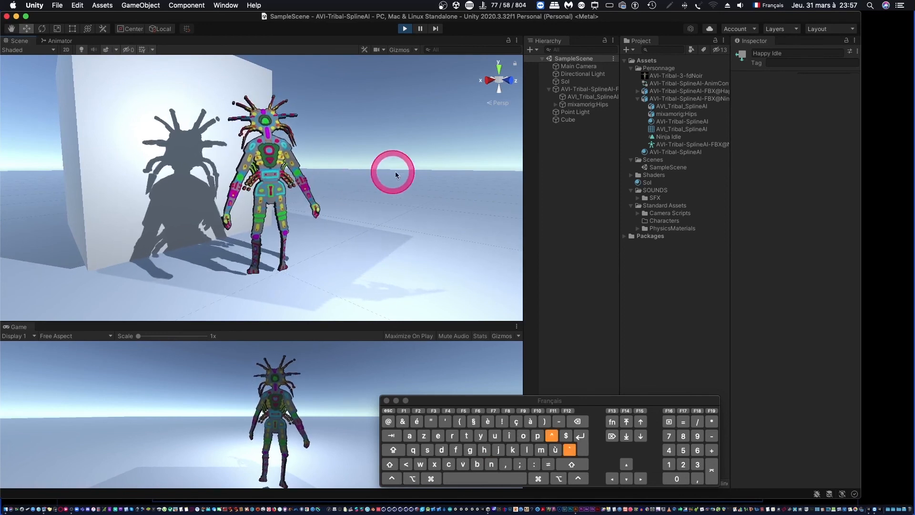